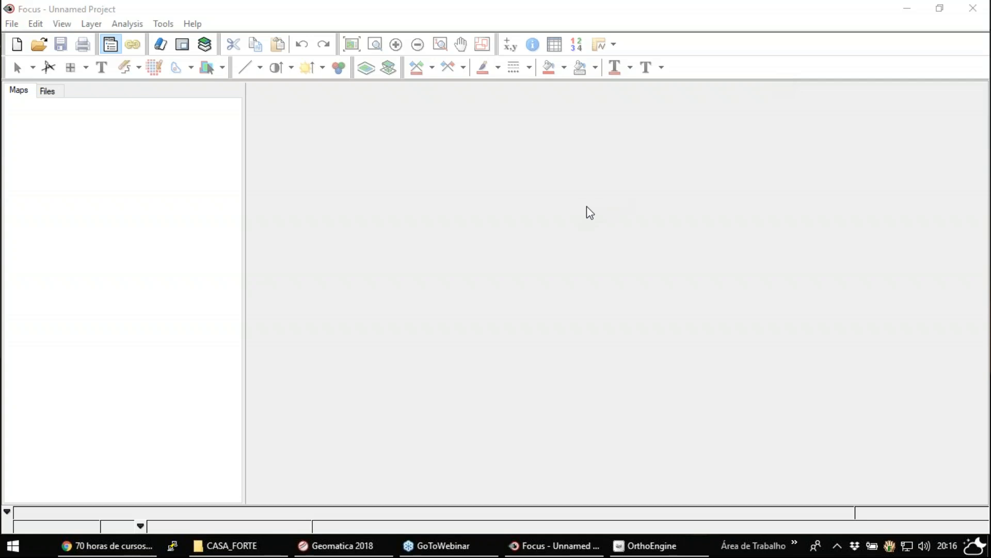
# - Browse to the IMAGEM_BRUTA folder inside CASA_FORTE for opening files, and widen the name column to show full file names
pyautogui.click(500, 7)
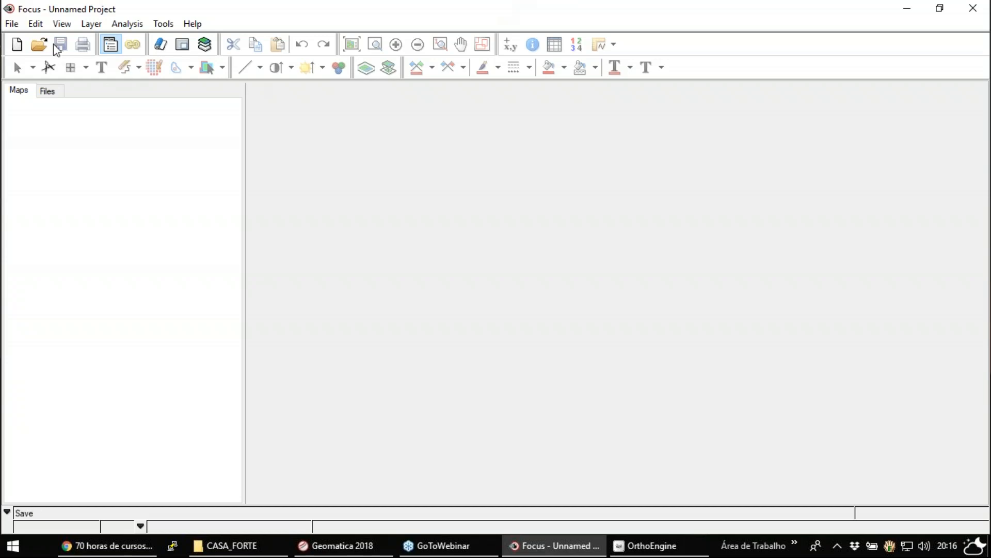
pyautogui.click(40, 45)
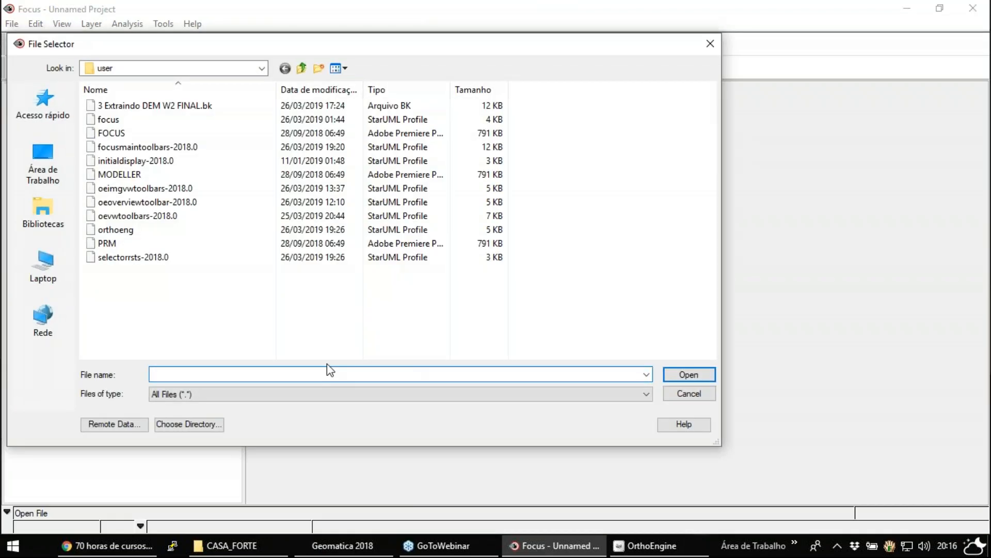
pyautogui.write('C:\\Users\\LABGIS-XP\\Documents\\CASA_FORTE')
pyautogui.press('Return')
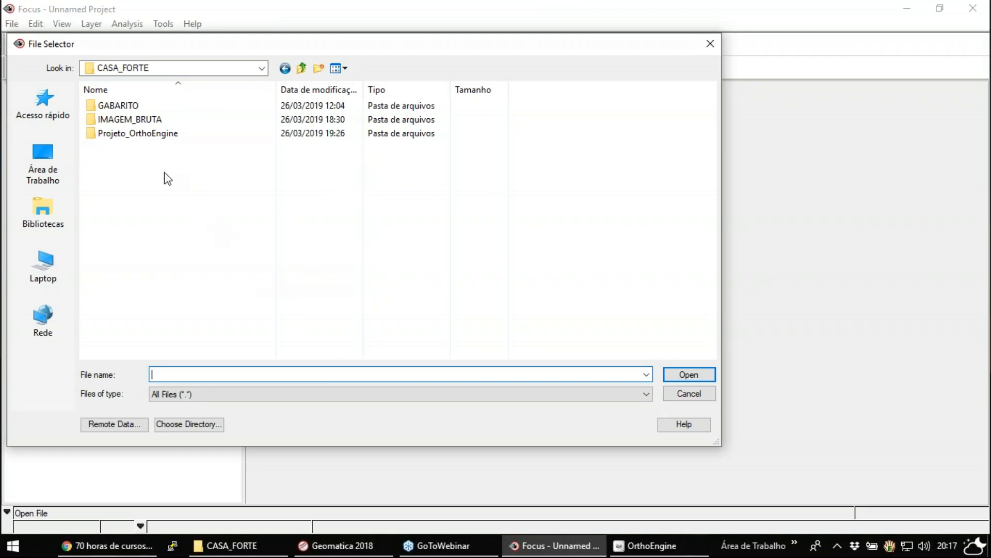
pyautogui.doubleClick(134, 120)
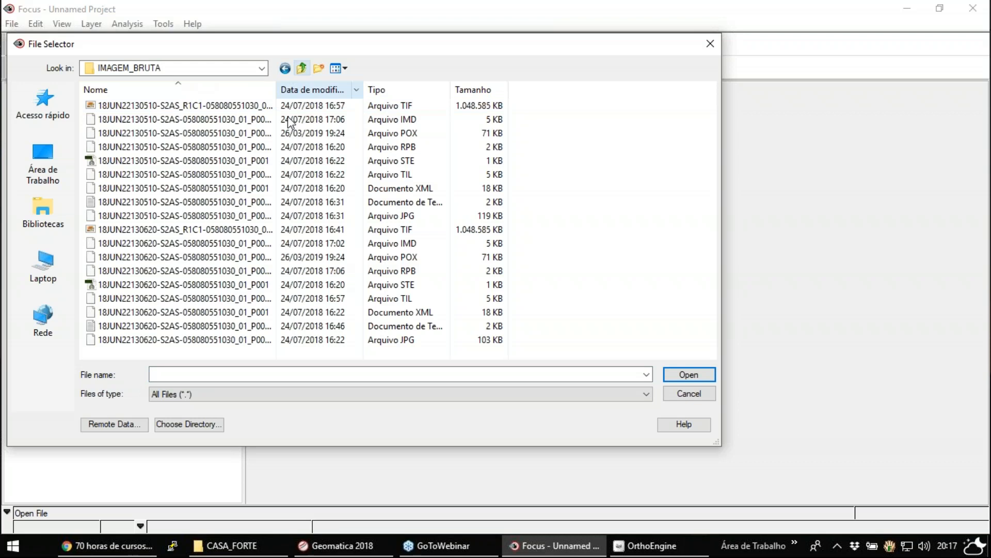
pyautogui.moveTo(276, 92); pyautogui.dragTo(434, 96)
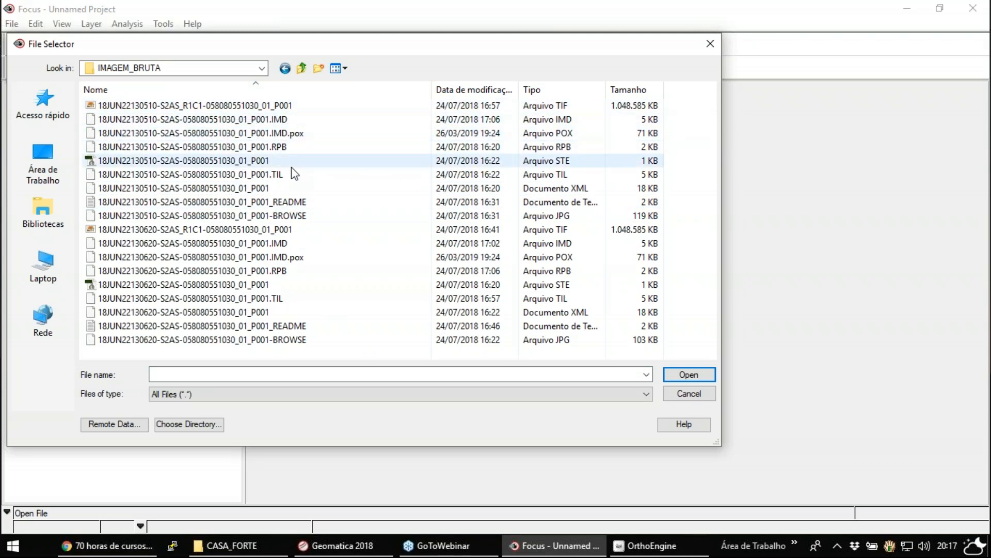
# - Open the XML files of the 18JUN22130510 and 18JUN22130620 images together, displaying both with the georeferencing from the file
pyautogui.click(265, 106)
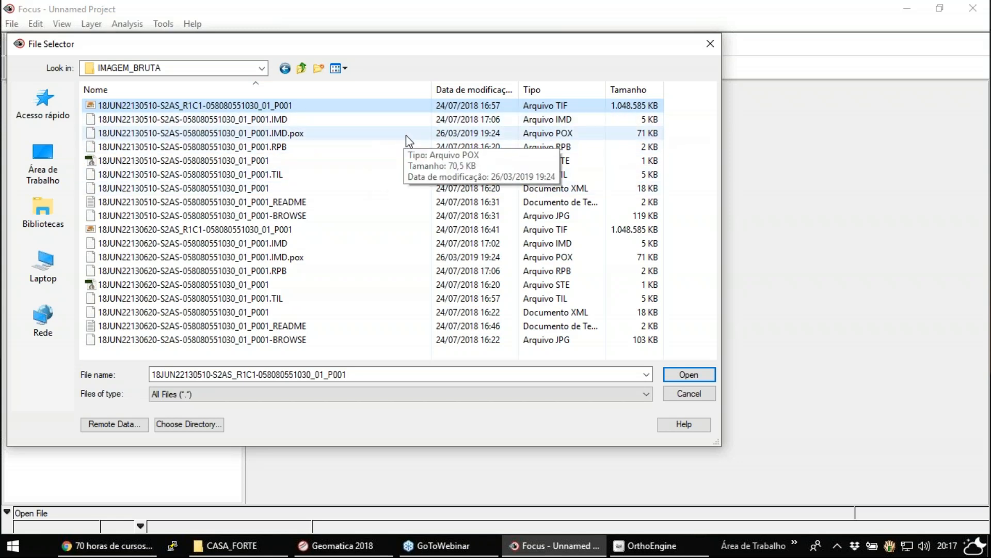
pyautogui.click(540, 191)
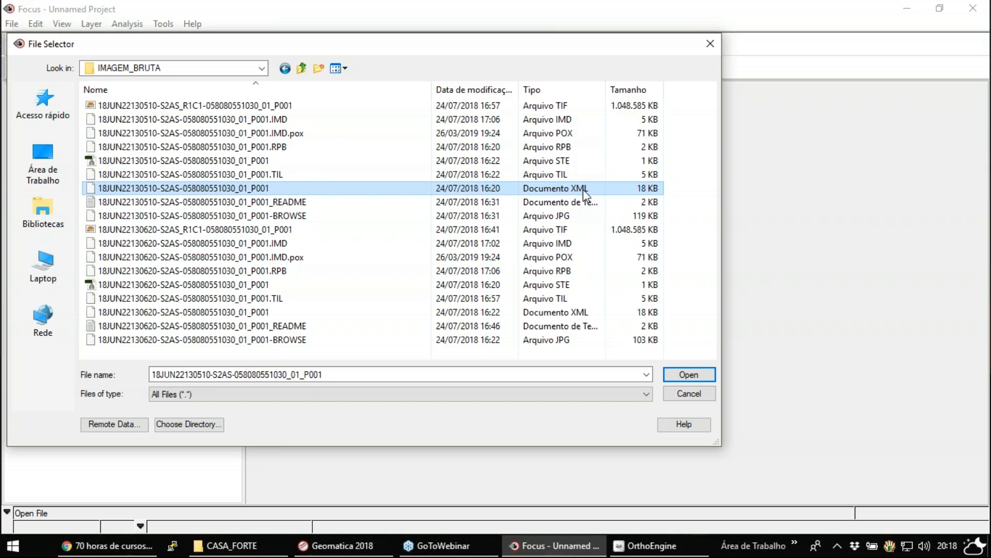
pyautogui.keyDown('ctrl'); pyautogui.click(568, 313); pyautogui.keyUp('ctrl')
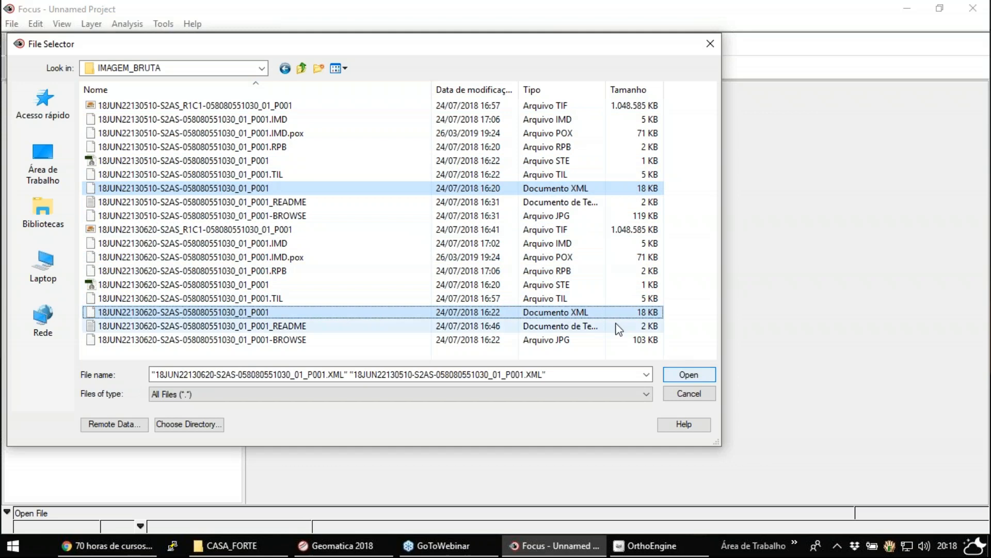
pyautogui.click(686, 374)
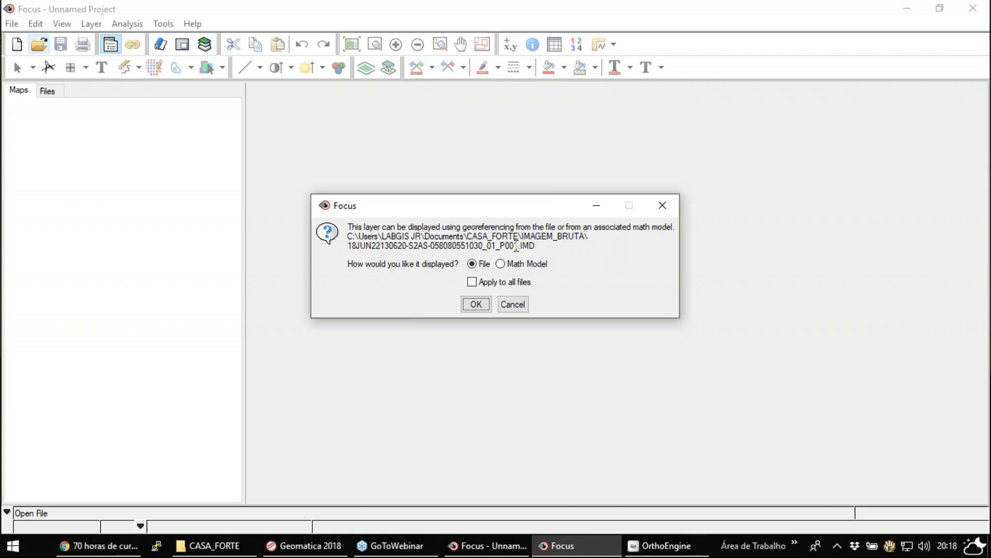
pyautogui.click(475, 304)
pyautogui.click(476, 304)
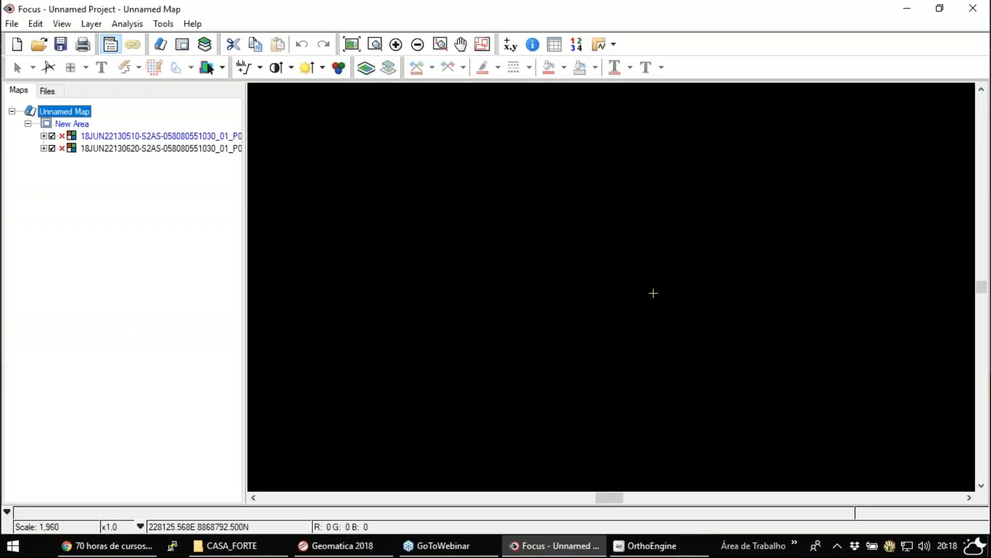
# - Show the full image extent and apply an enhancement to the 18JUN22130510 image layer, trying two enhancement types
pyautogui.click(358, 51)
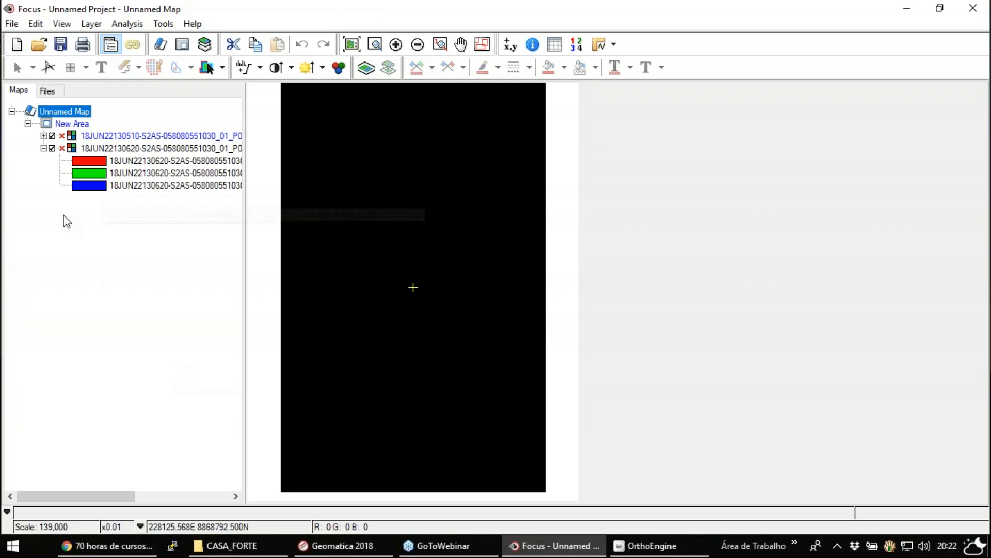
pyautogui.click(44, 136)
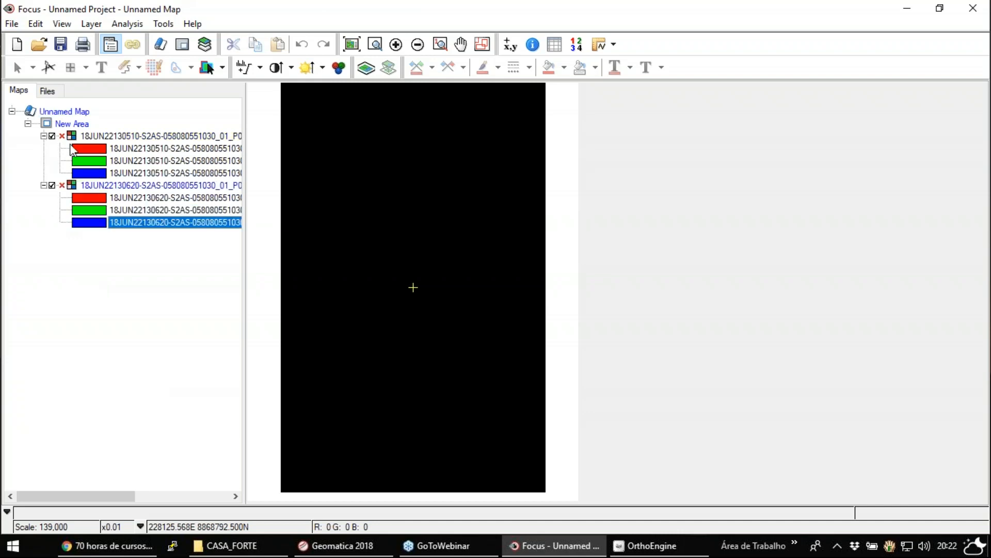
pyautogui.click(141, 136)
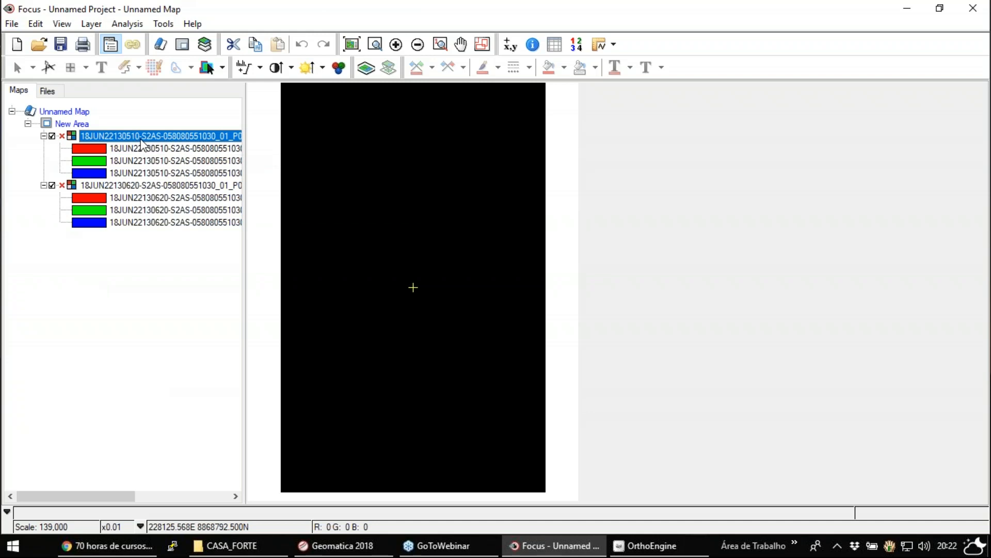
pyautogui.rightClick(141, 139)
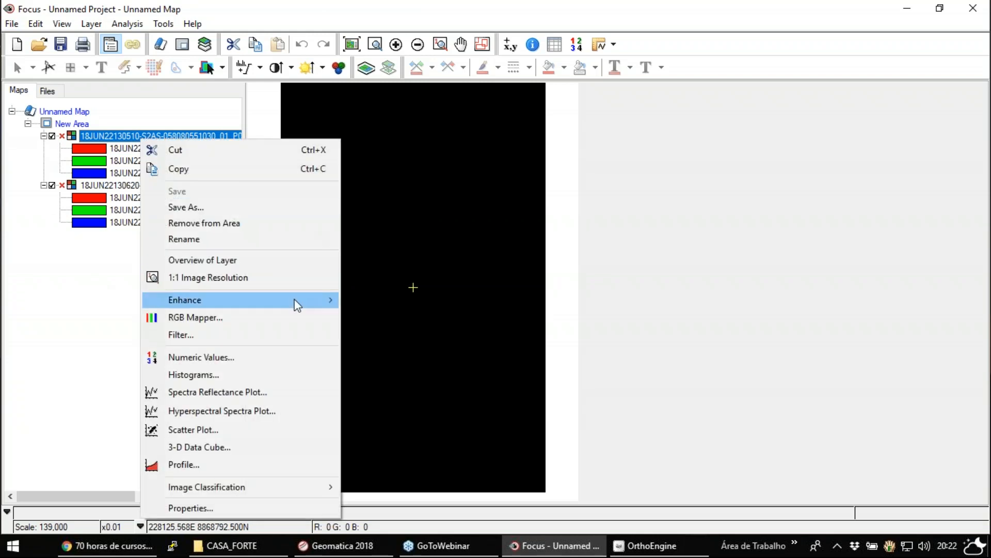
pyautogui.moveTo(293, 300)
pyautogui.click(368, 337)
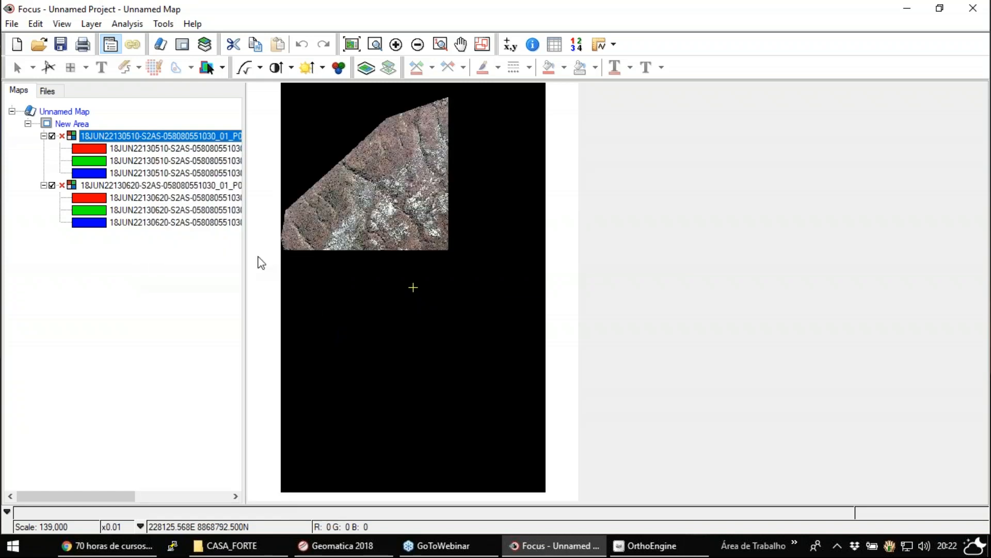
pyautogui.rightClick(159, 136)
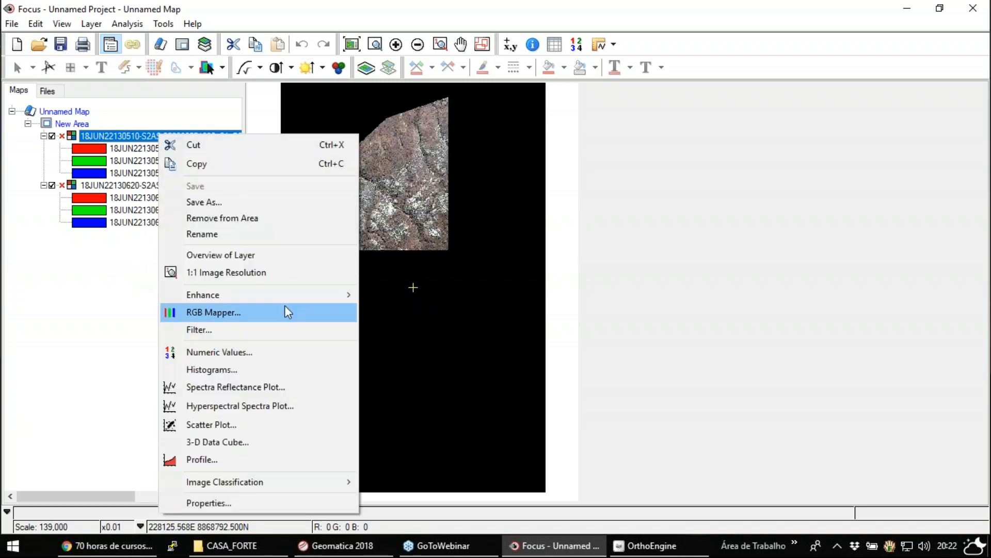
pyautogui.moveTo(299, 302)
pyautogui.click(380, 314)
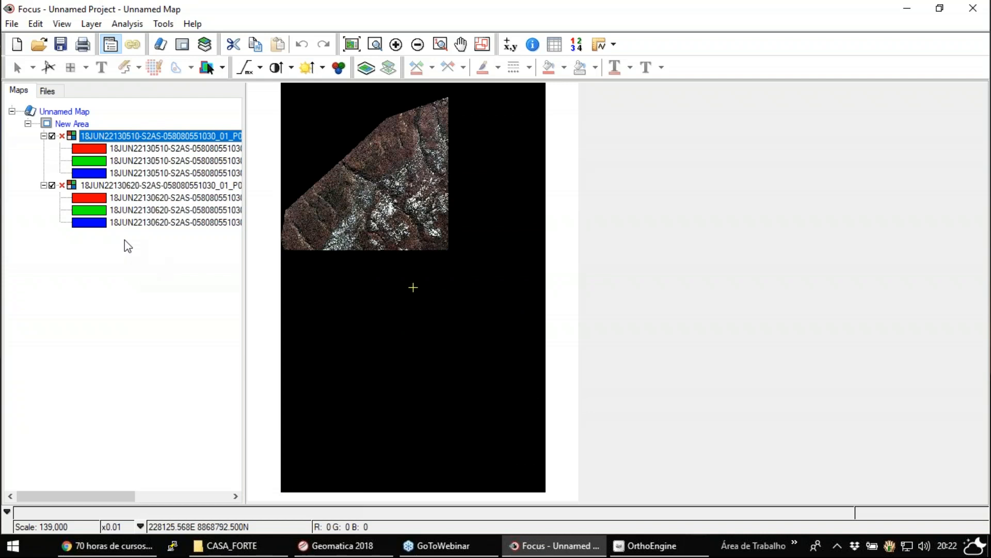
# - Apply an enhancement to the 18JUN22130620 image layer as well
pyautogui.doubleClick(99, 186)
pyautogui.rightClick(98, 186)
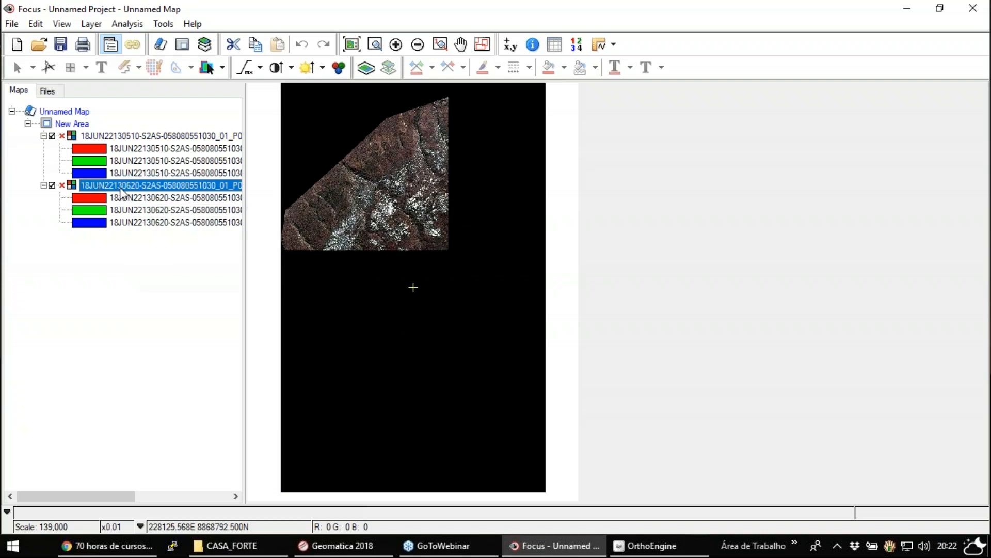
pyautogui.click(648, 129)
pyautogui.rightClick(99, 186)
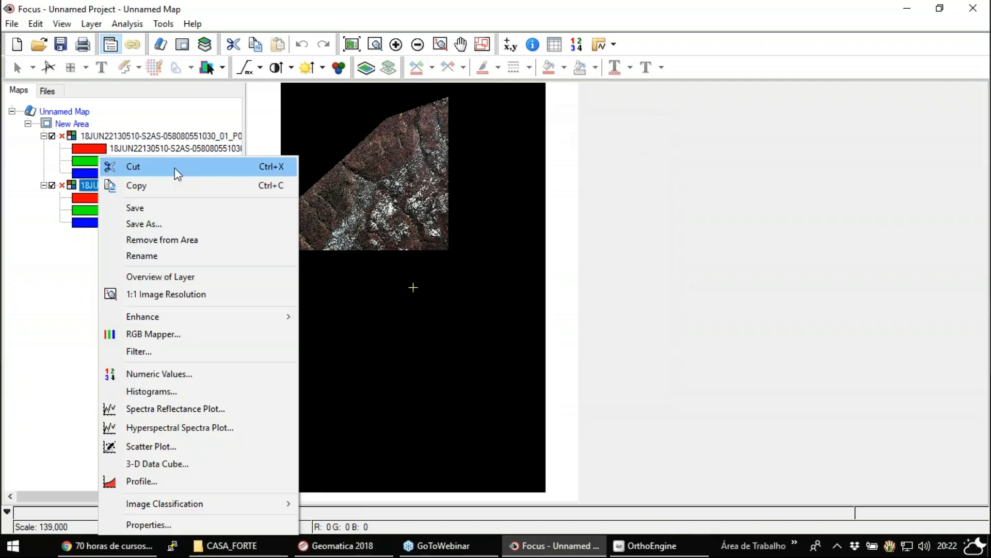
pyautogui.click(87, 183)
pyautogui.rightClick(88, 184)
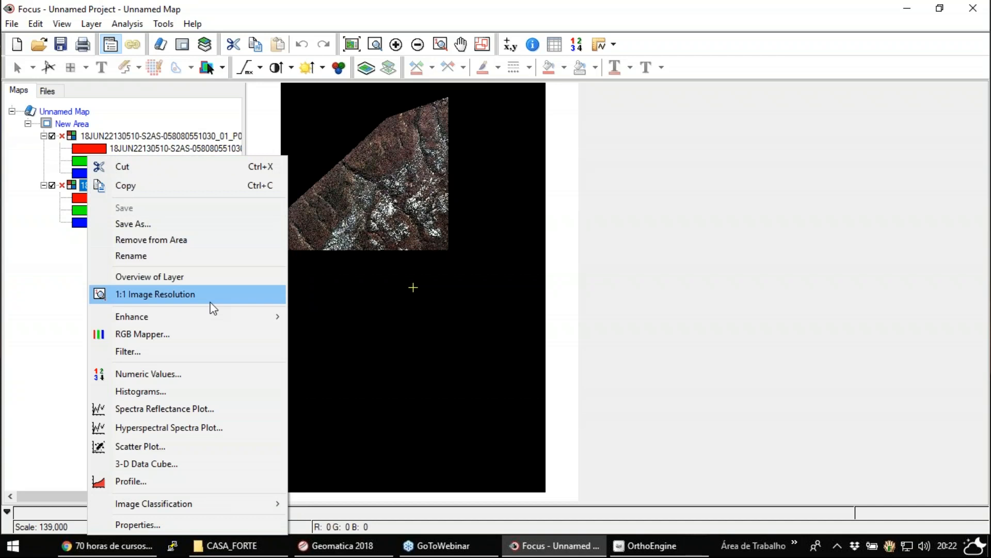
pyautogui.moveTo(219, 323)
pyautogui.click(320, 335)
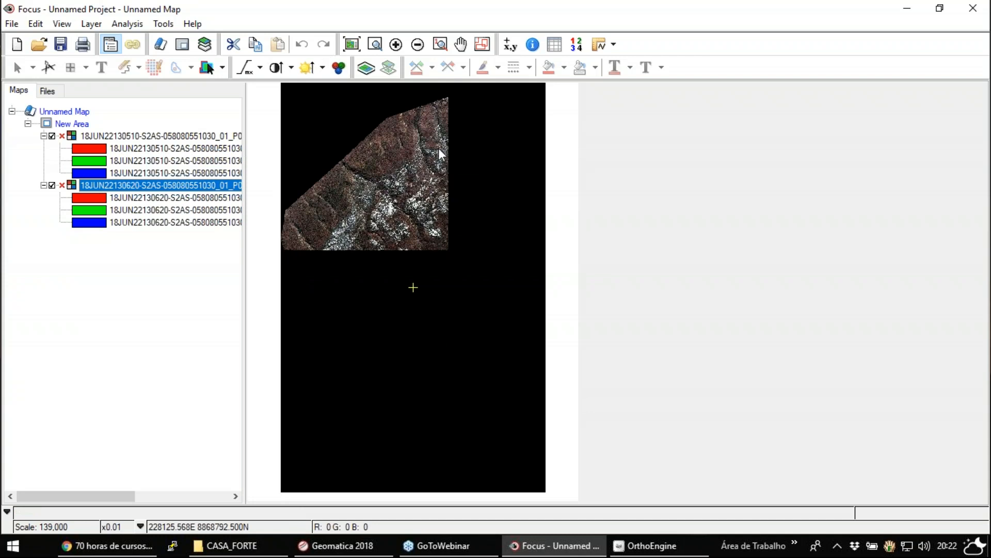
# - Compare the two images around the stream by repeatedly hiding and showing the 18JUN22130510 layer
pyautogui.click(375, 45)
pyautogui.moveTo(348, 191); pyautogui.dragTo(401, 227)
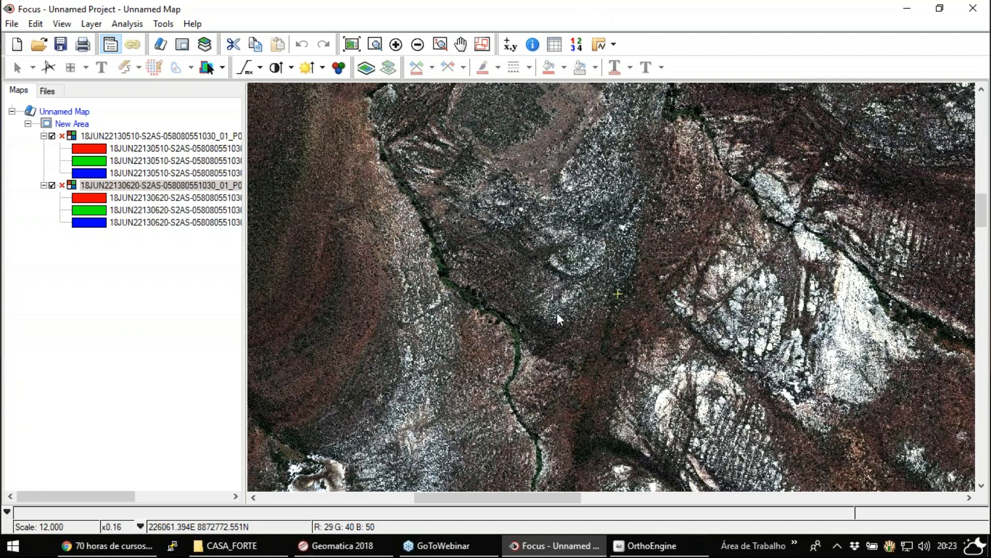
pyautogui.click(139, 135)
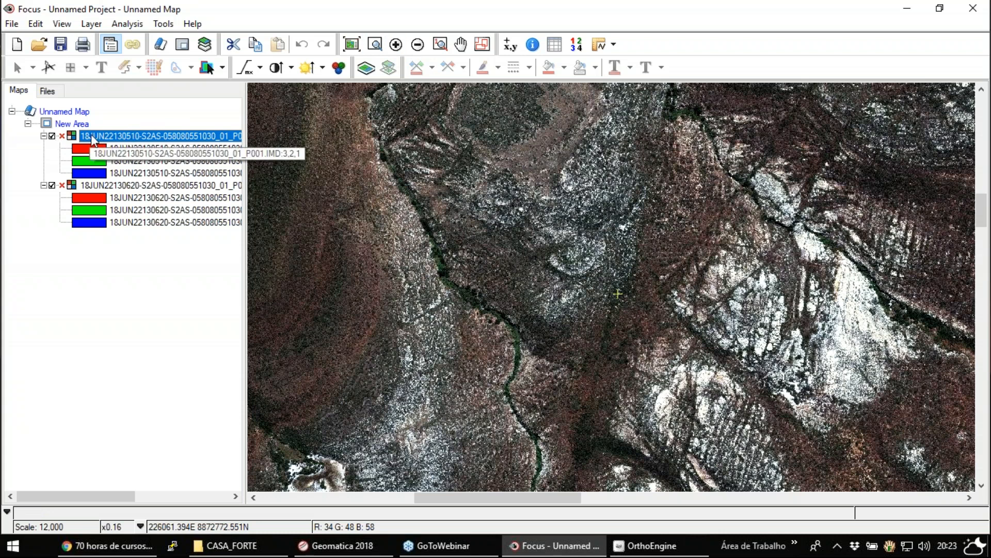
pyautogui.click(52, 136)
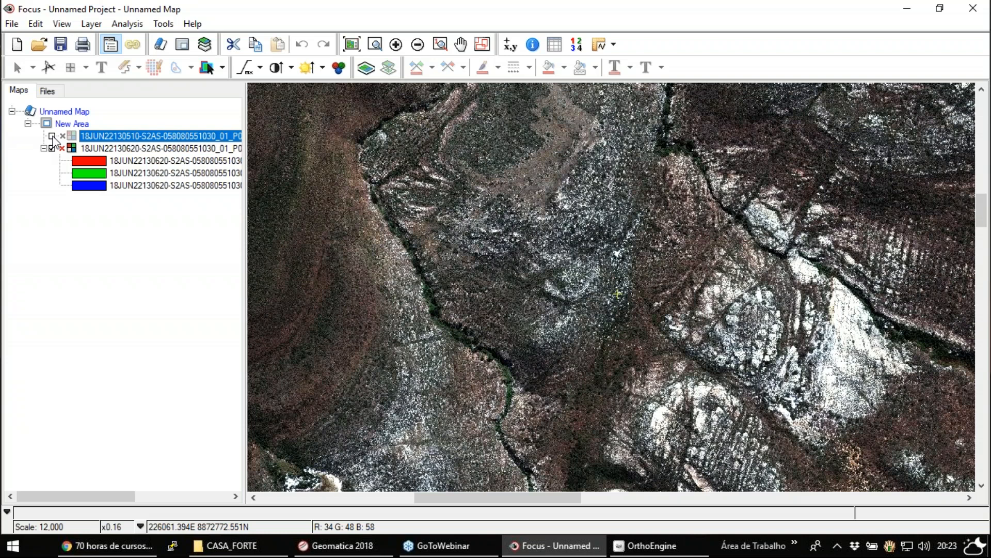
pyautogui.click(52, 136)
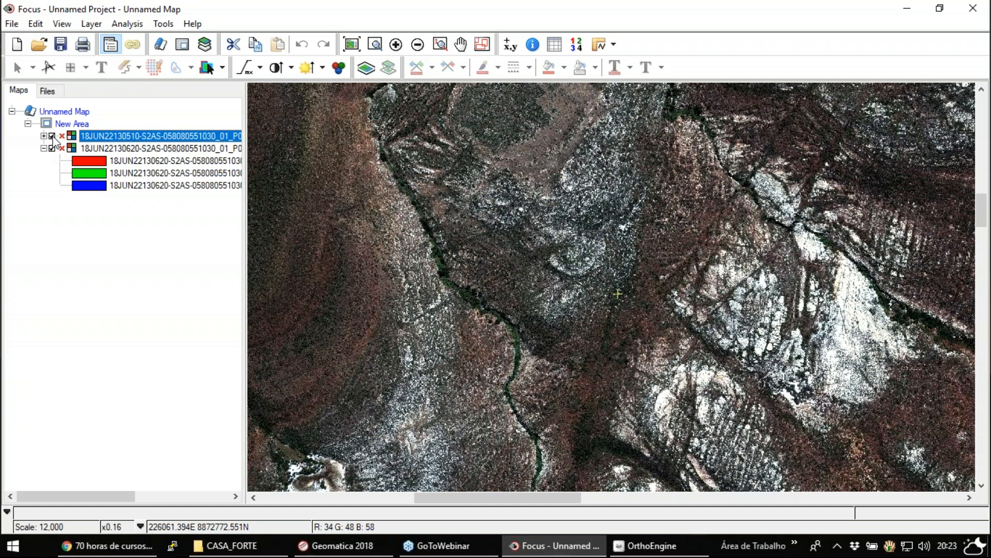
pyautogui.click(53, 136)
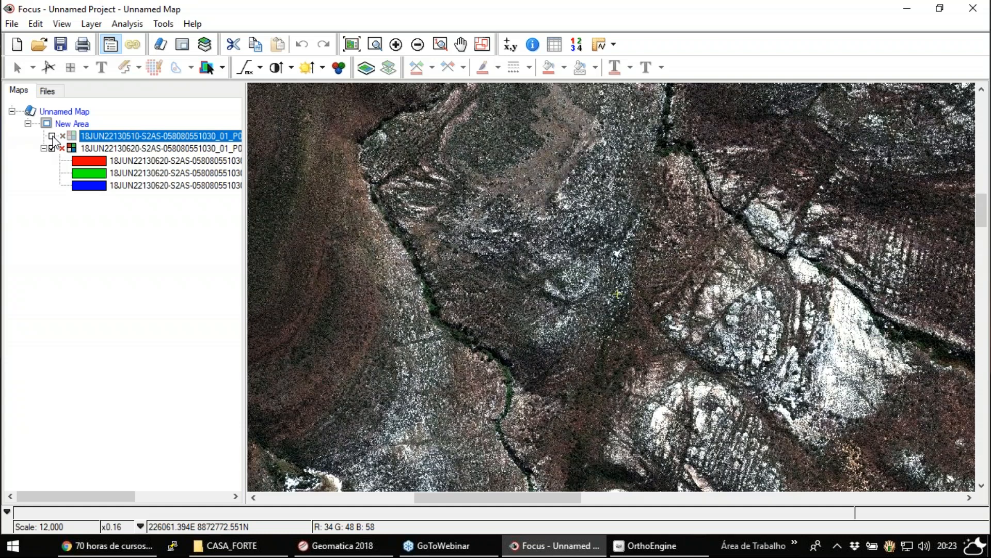
pyautogui.click(52, 136)
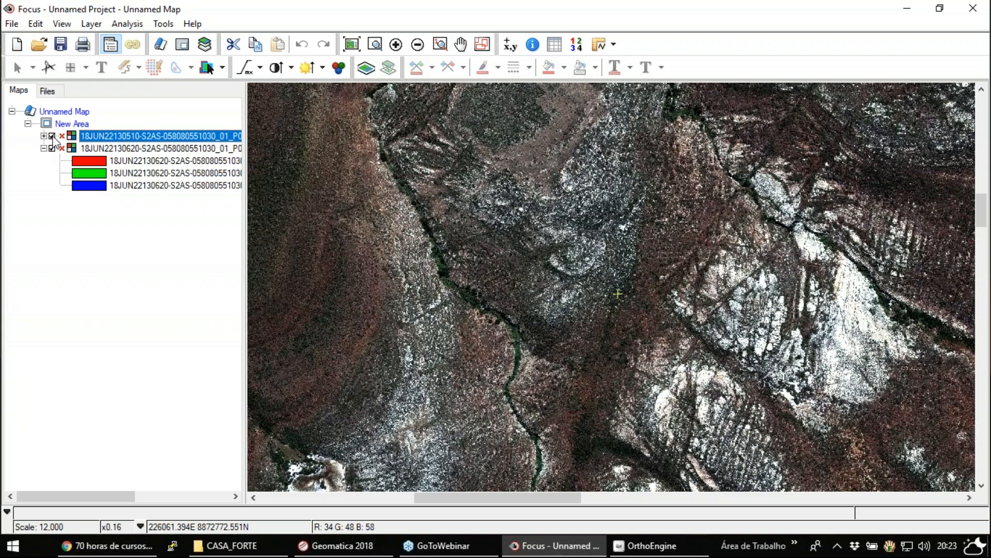
pyautogui.click(53, 136)
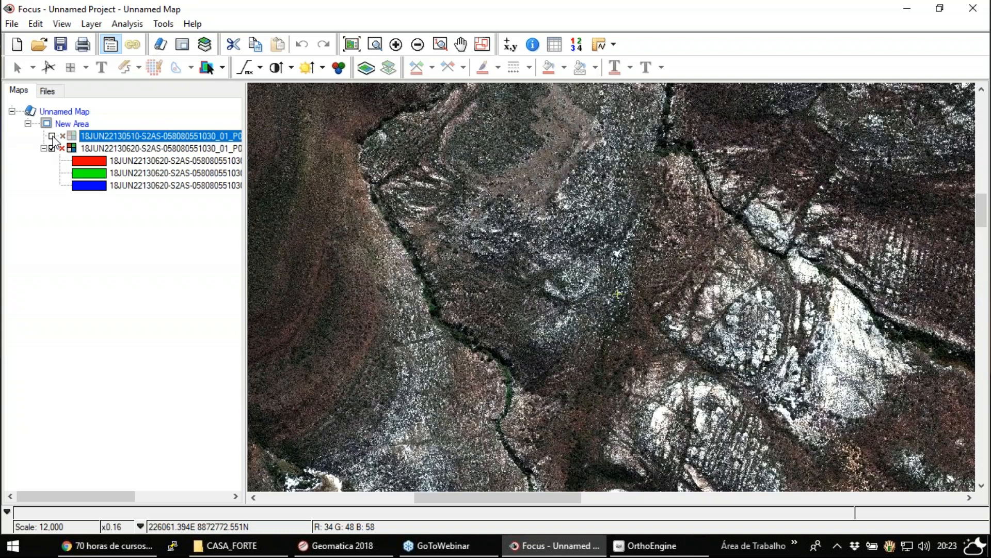
pyautogui.click(52, 136)
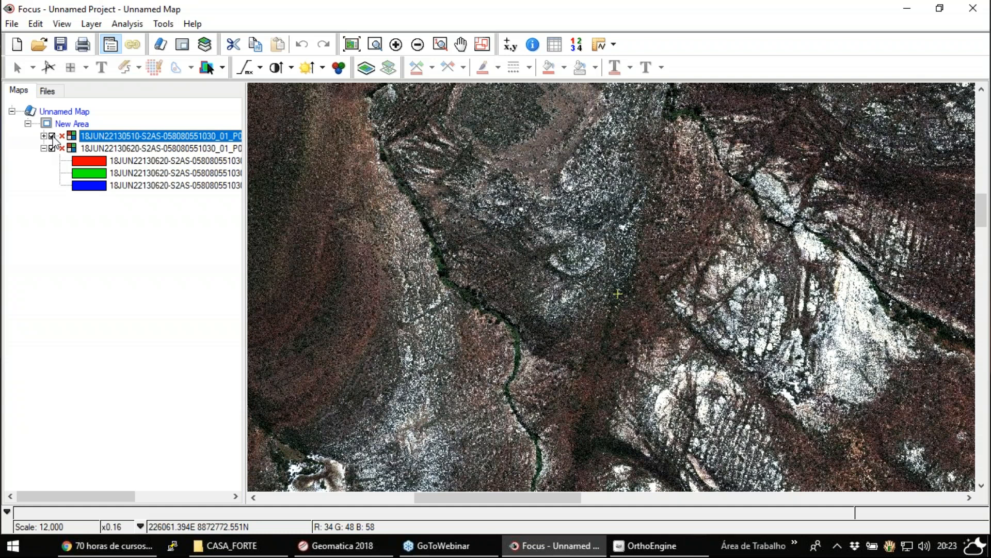
pyautogui.click(52, 136)
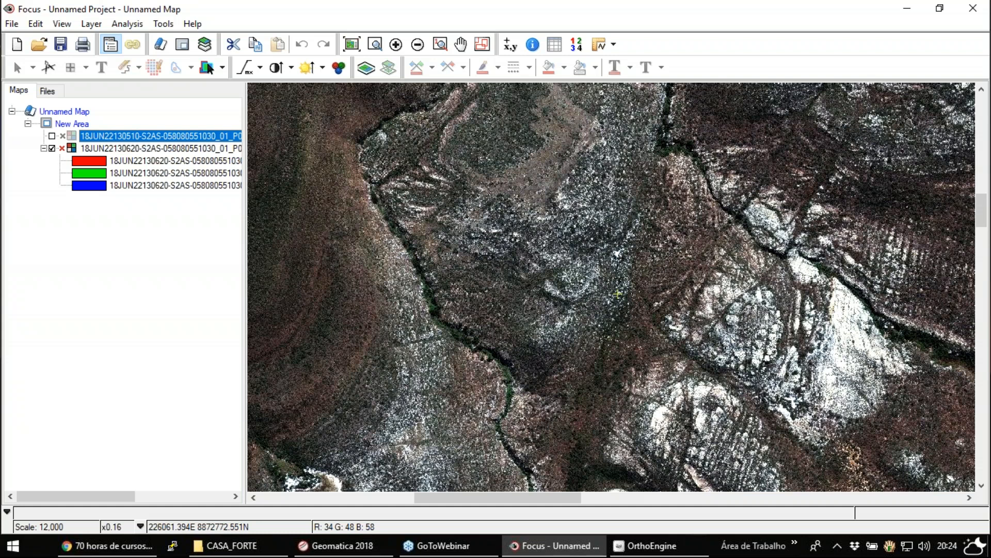
pyautogui.press('space')
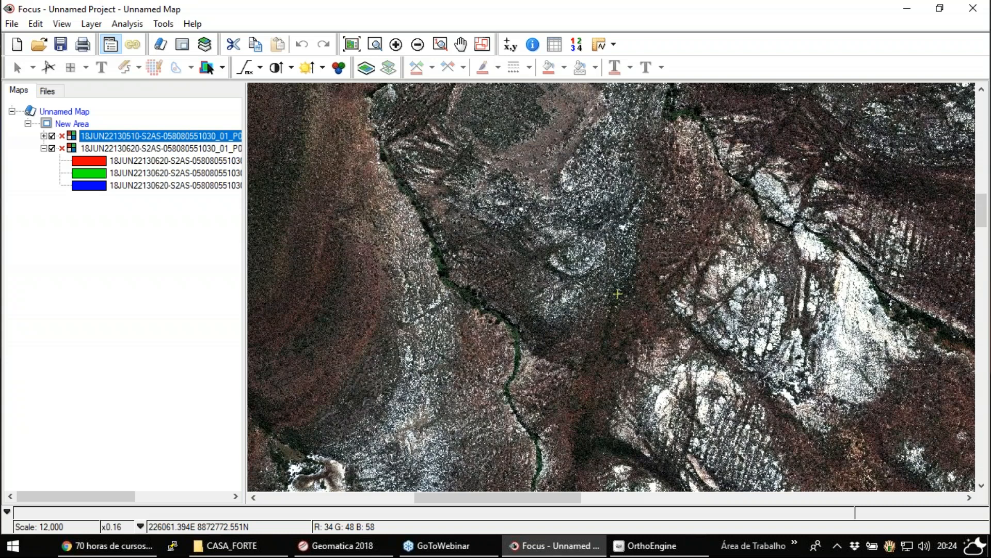
pyautogui.press('space')
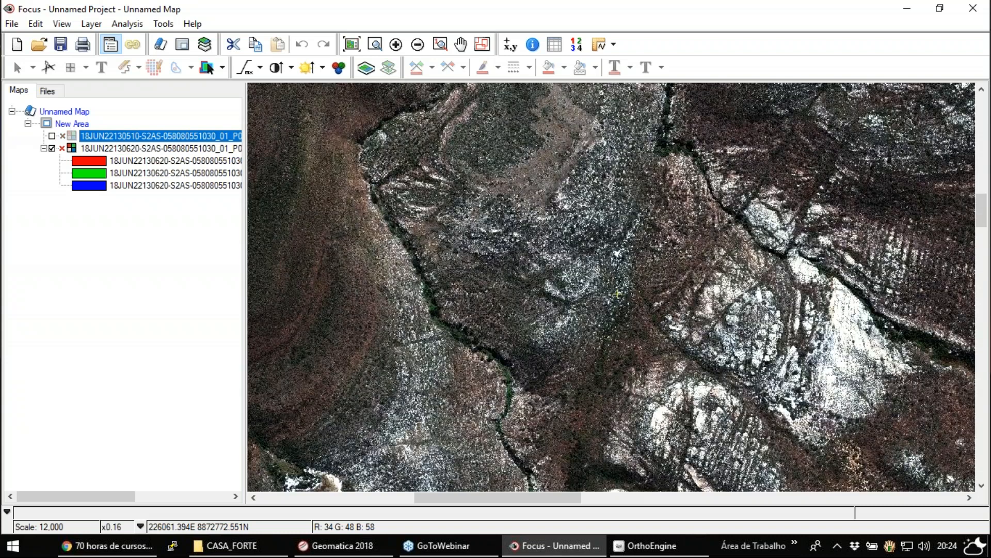
pyautogui.press('space')
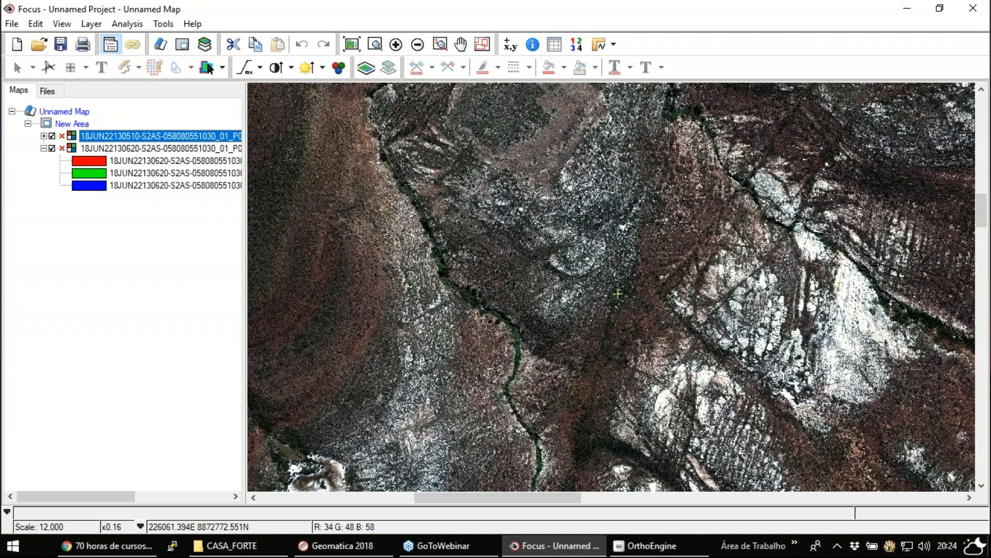
pyautogui.press('space')
pyautogui.press('space')
pyautogui.click(51, 136)
pyautogui.click(51, 136)
# - Inspect the binary segments of the 18JUN22130510 file, selecting its Rational Functions Model Segment
pyautogui.click(47, 91)
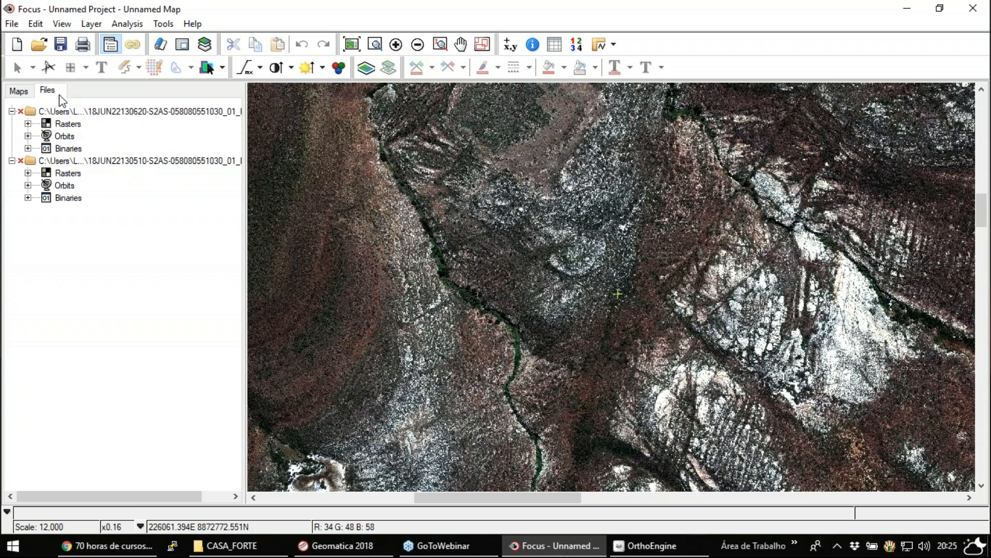
pyautogui.click(28, 198)
pyautogui.click(126, 210)
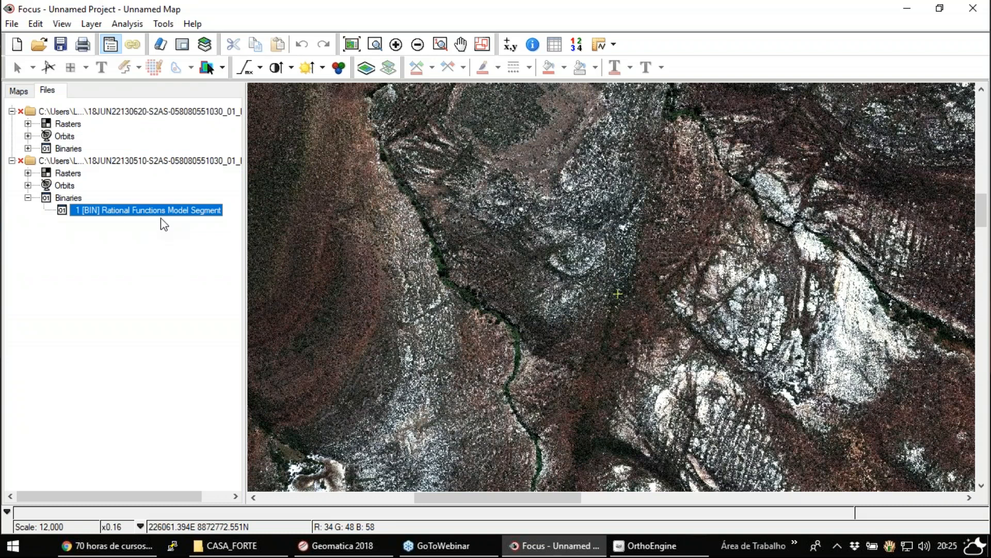
# - Examine the raster bands, orbit segments and rational function binary segments of both image files, and return to the map layers
pyautogui.click(28, 148)
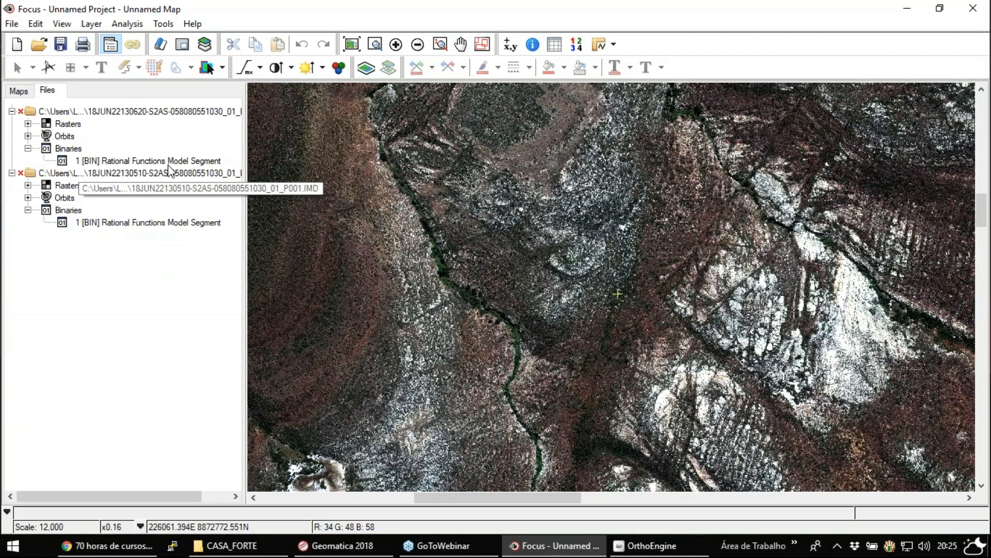
pyautogui.click(28, 136)
pyautogui.click(27, 209)
pyautogui.click(28, 197)
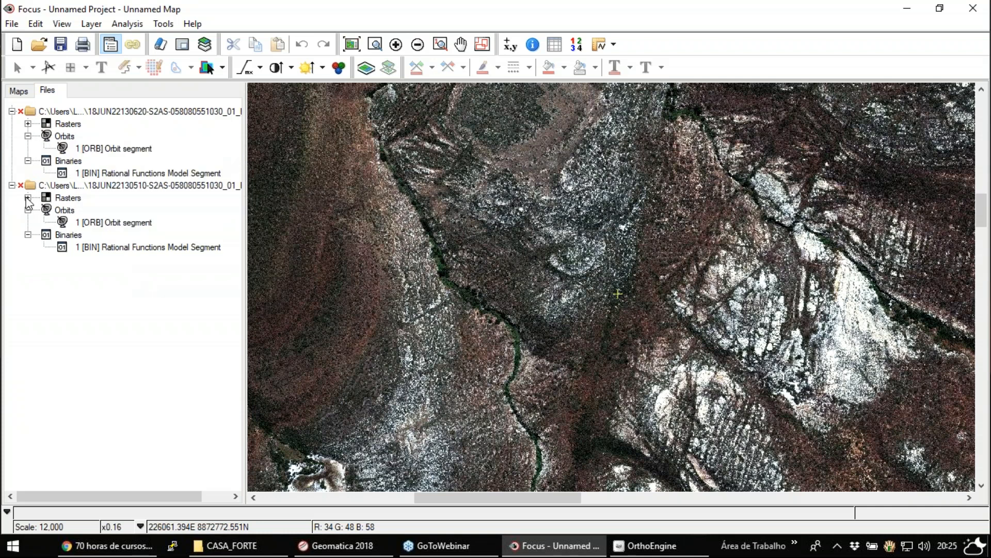
pyautogui.click(28, 123)
pyautogui.click(198, 137)
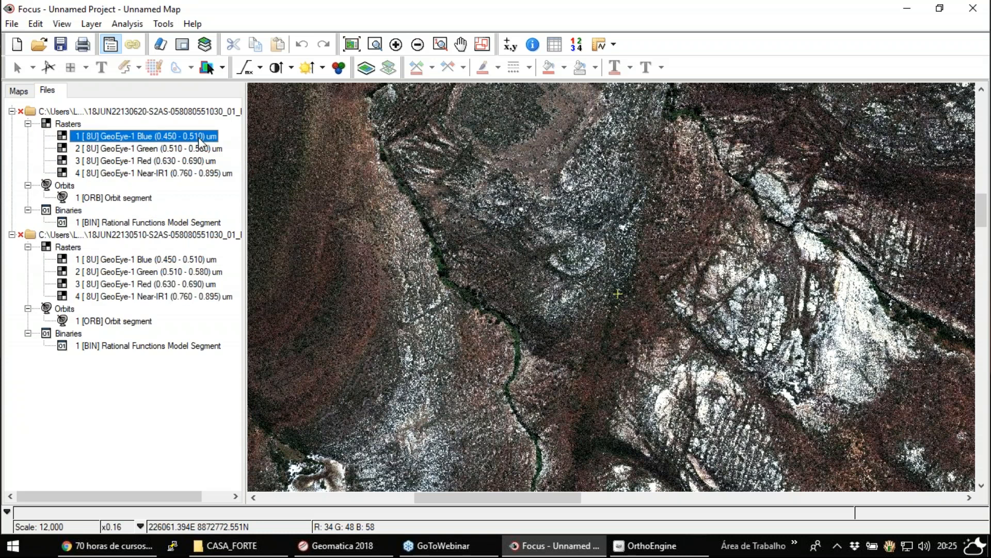
pyautogui.click(198, 183)
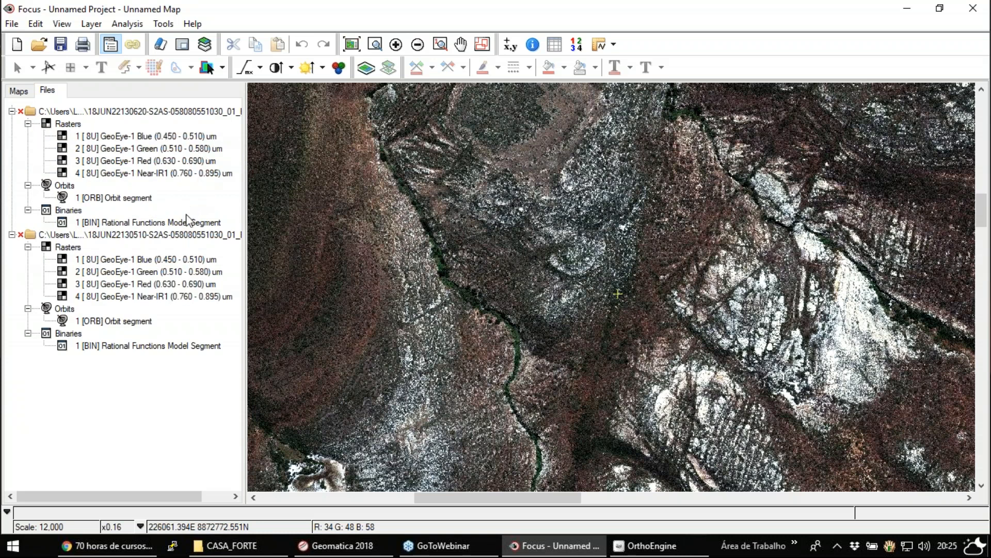
pyautogui.click(23, 91)
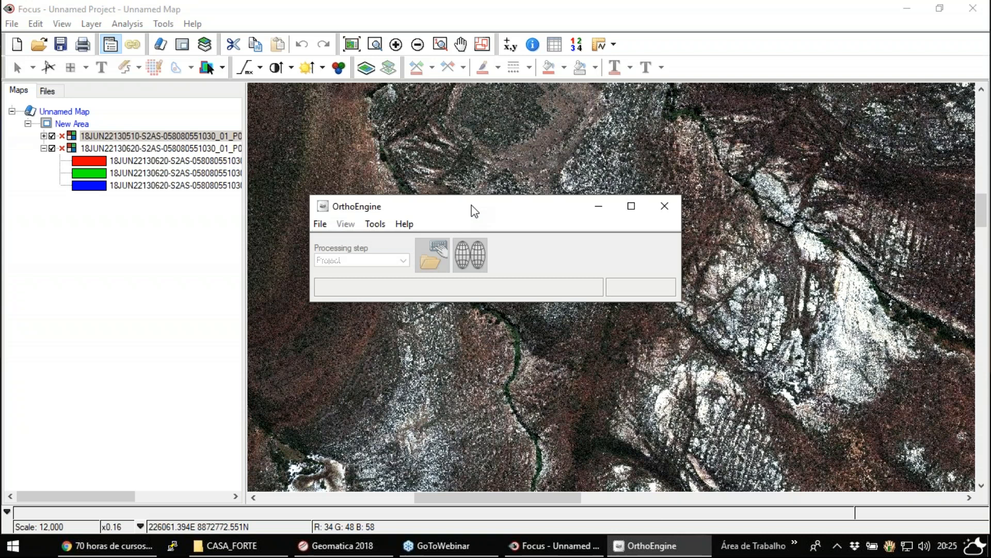
# - Arrange the OrthoEngine and Geomatica 2018 windows over the map, switch to OrthoEngine and start a new project
pyautogui.moveTo(474, 210); pyautogui.dragTo(469, 182)
pyautogui.click(371, 548)
pyautogui.moveTo(499, 256); pyautogui.dragTo(467, 304)
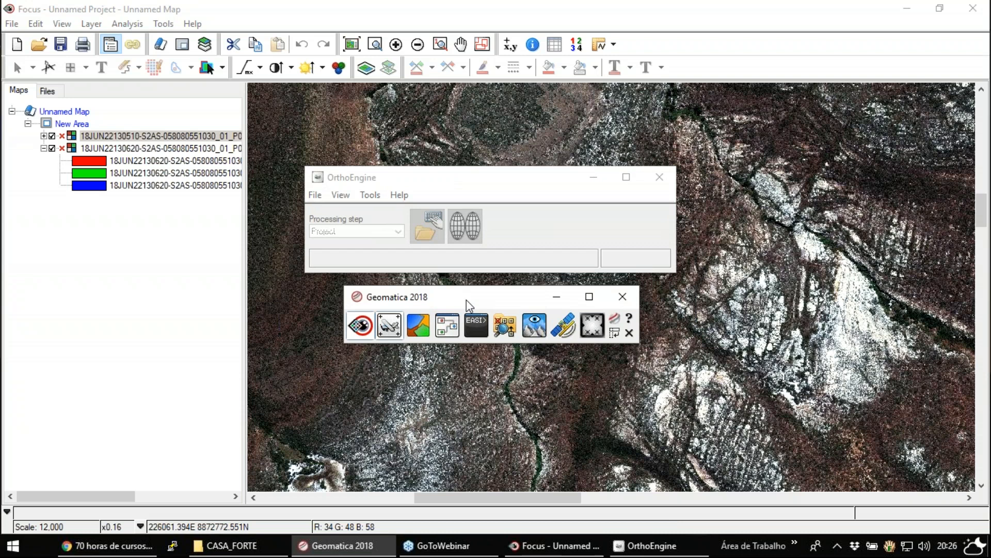
pyautogui.moveTo(456, 303)
pyautogui.mouseDown()
pyautogui.moveTo(414, 313)
pyautogui.moveTo(472, 313)
pyautogui.mouseUp()
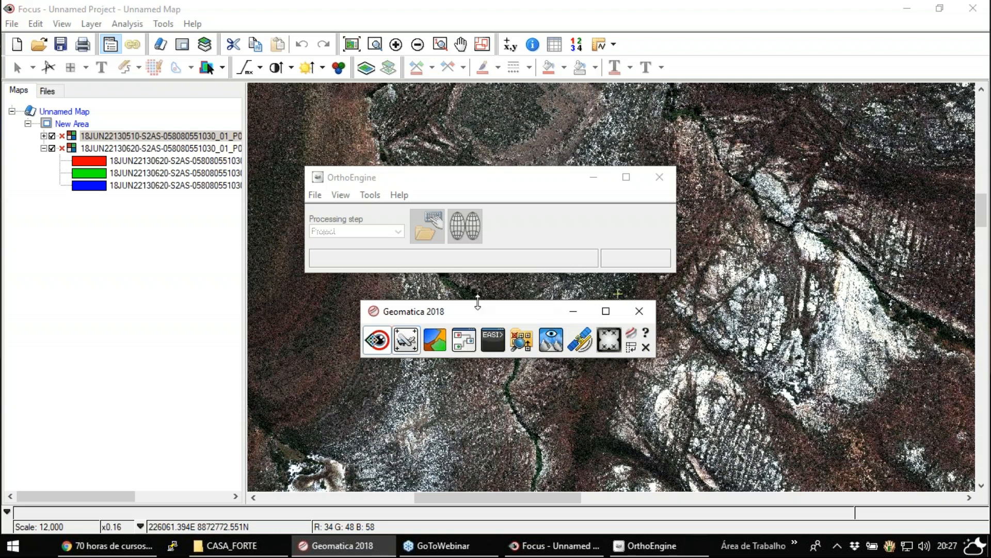
pyautogui.click(406, 340)
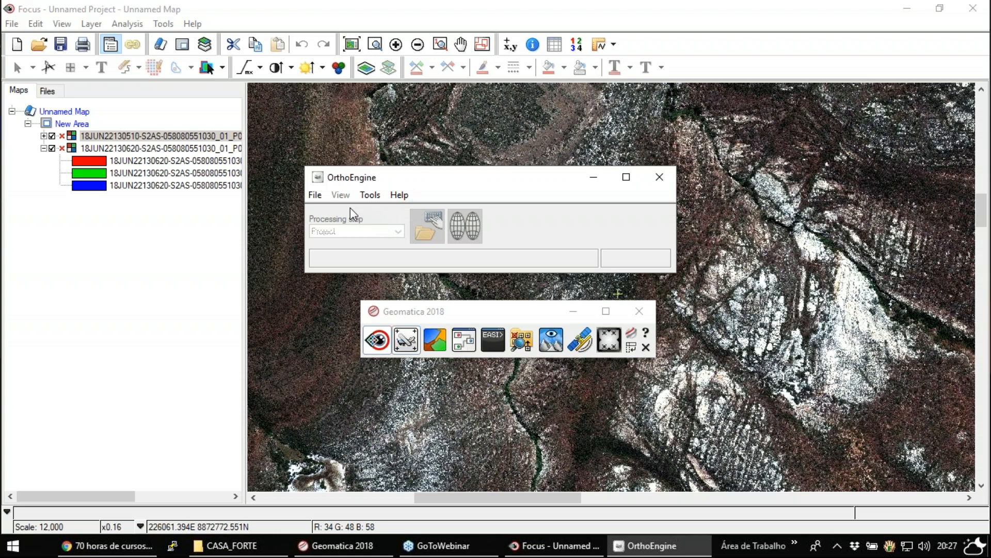
pyautogui.click(318, 198)
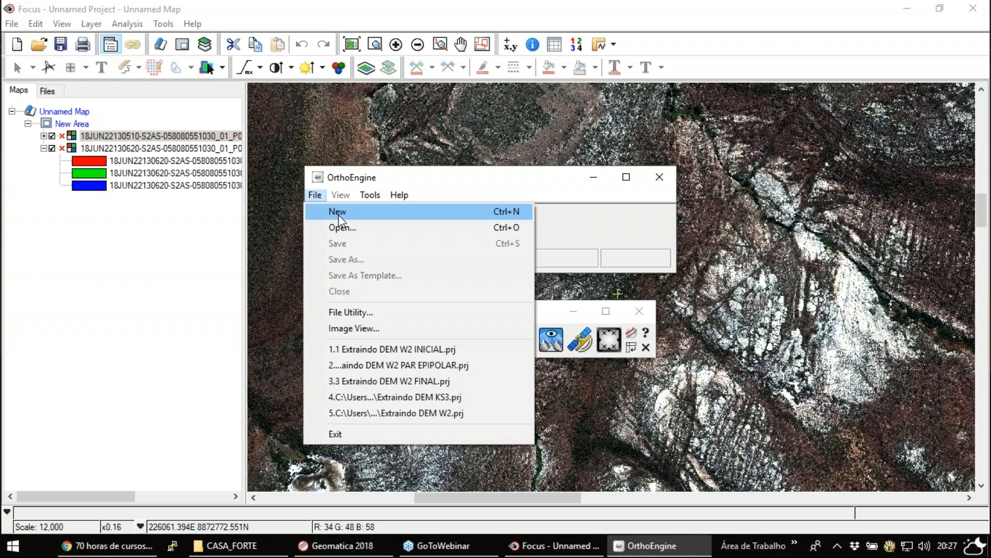
pyautogui.click(338, 212)
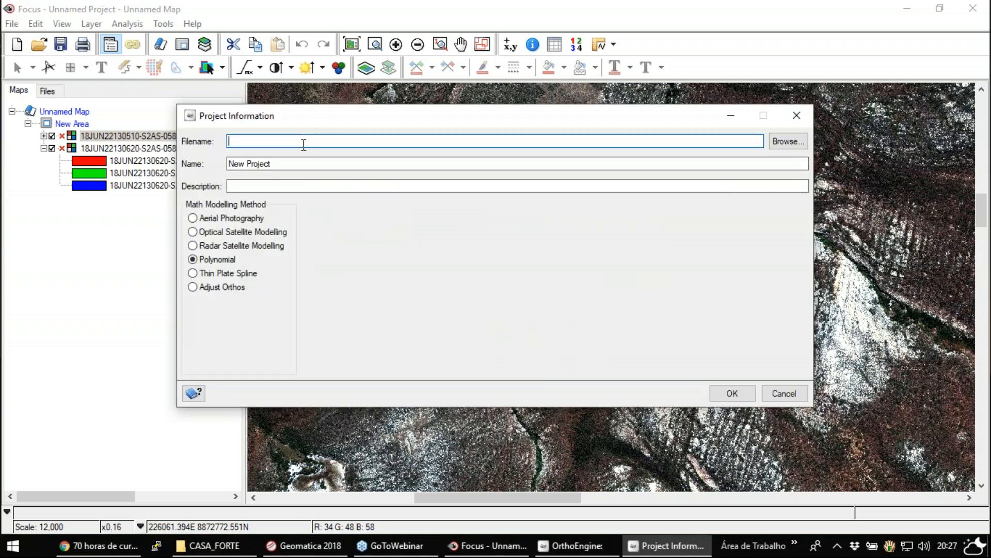
# - Browse to the CASA_FORTE folder for the project file location and create a new folder named Webinar in it
pyautogui.click(774, 45)
pyautogui.click(788, 141)
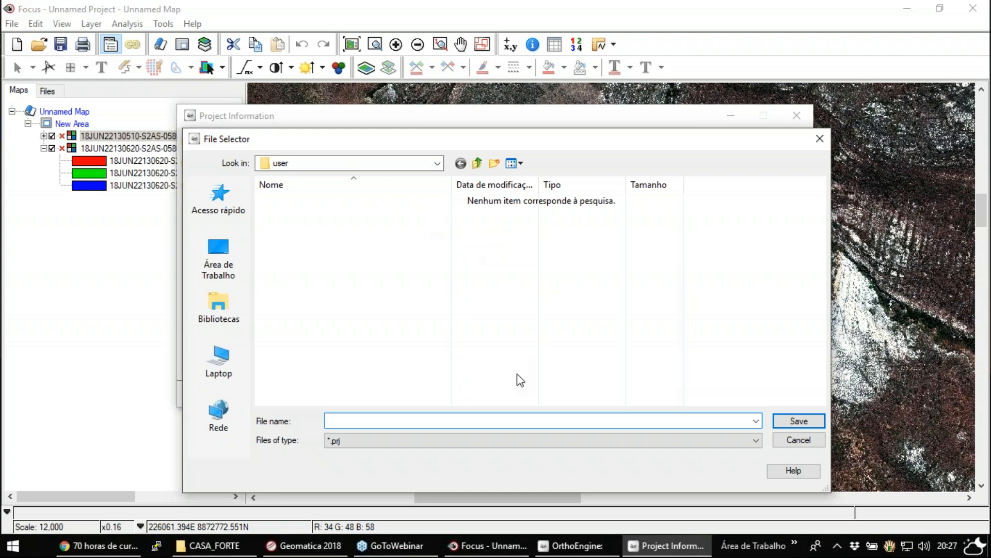
pyautogui.write('C:\\Users\\LABGIS JR\\Documents\\CASA_FORTE')
pyautogui.click(522, 434)
pyautogui.press('Return')
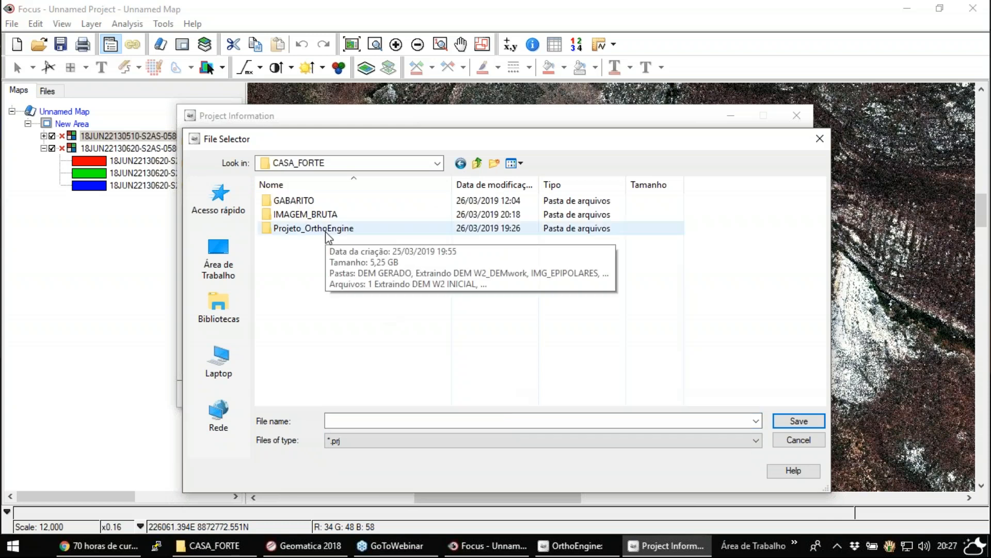
pyautogui.click(494, 164)
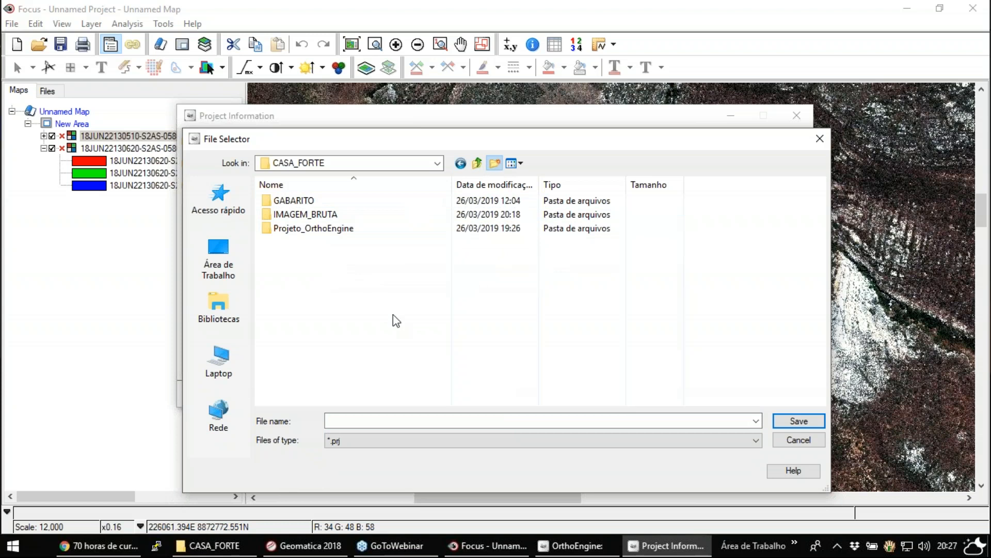
pyautogui.write('Webinar')
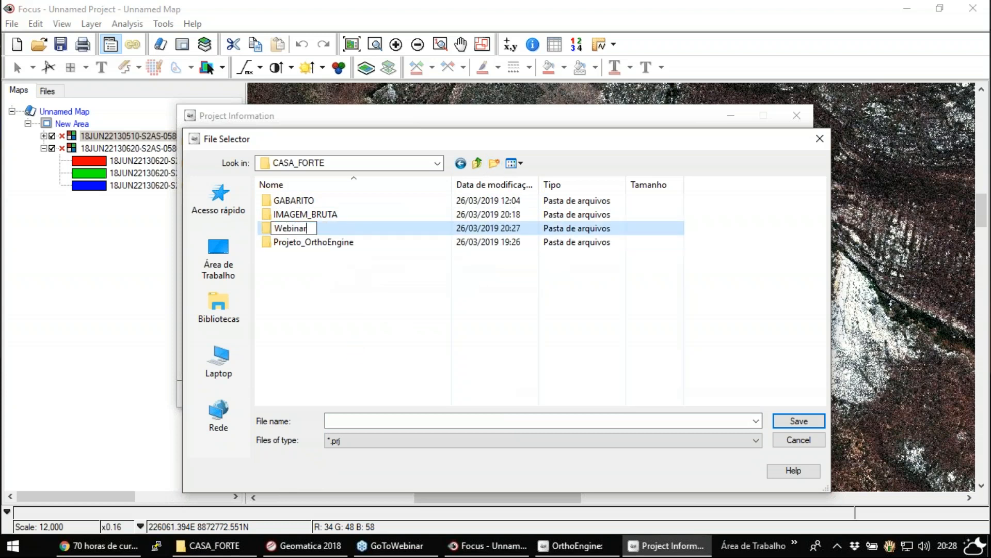
pyautogui.press('Return')
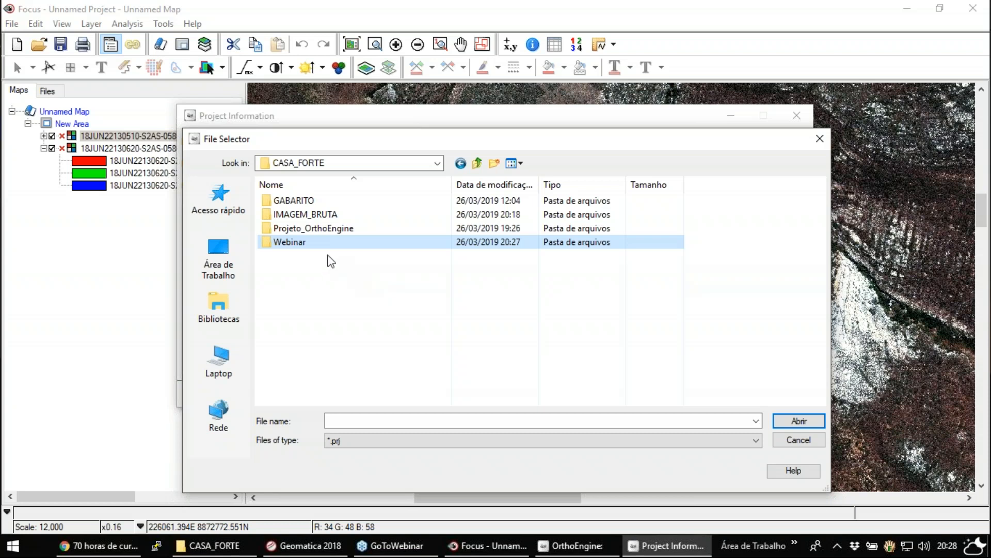
# - Set the project file to Extração DEM in the Webinar folder and name the project Extração DEM
pyautogui.doubleClick(292, 242)
pyautogui.click(356, 424)
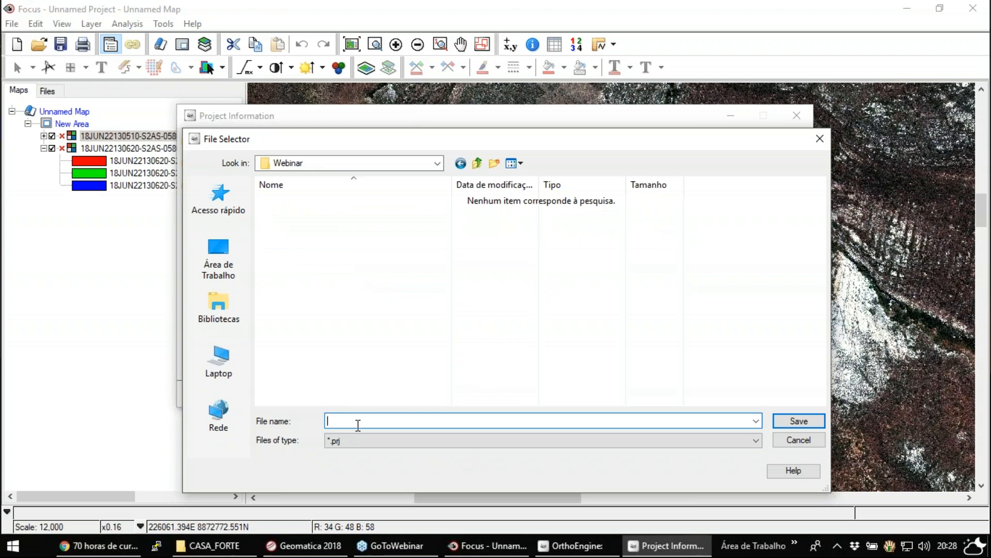
pyautogui.write('Extração dEM')
pyautogui.press('Return')
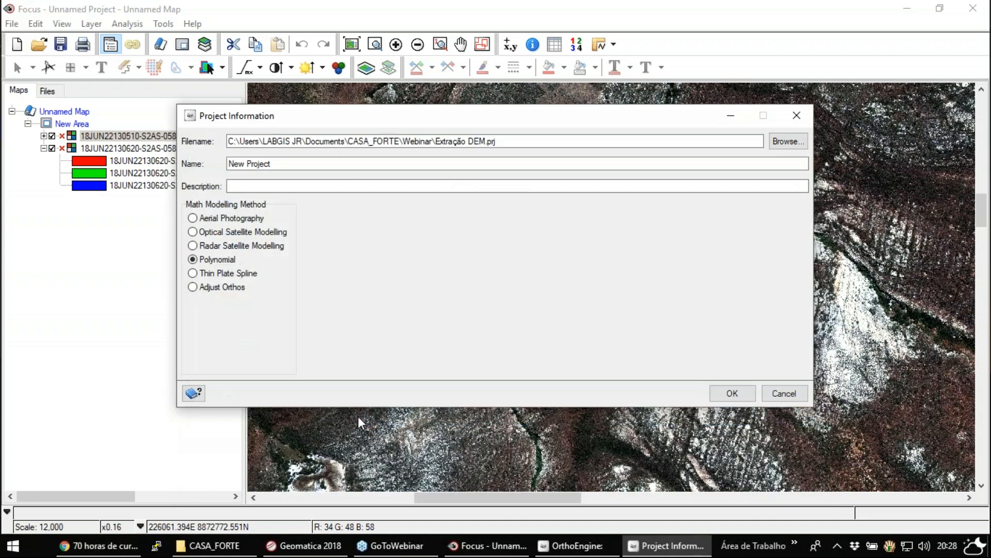
pyautogui.press('Tab')
pyautogui.write('Extração DEM')
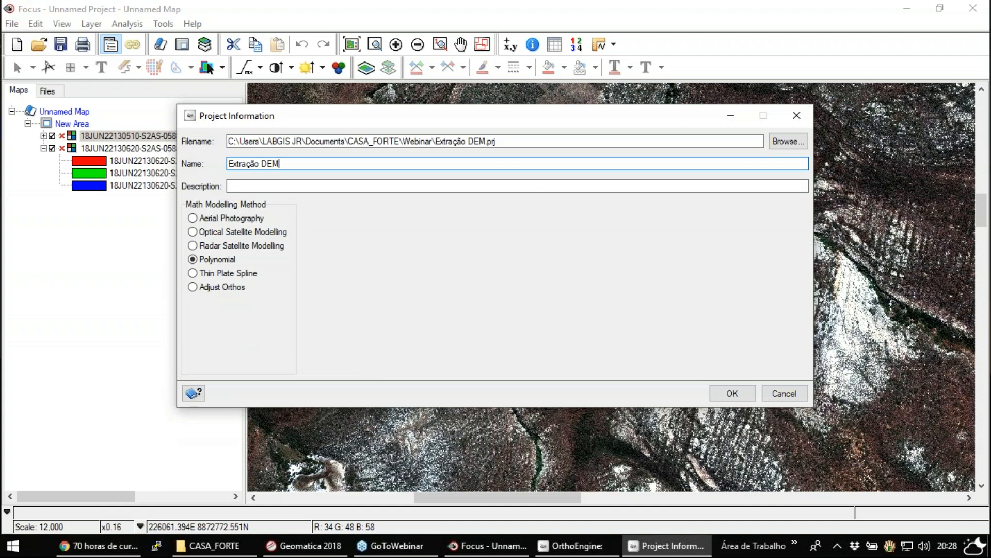
# - Compare the radar and polynomial modelling methods, and set the math modelling method to Optical Satellite Modelling
pyautogui.click(244, 188)
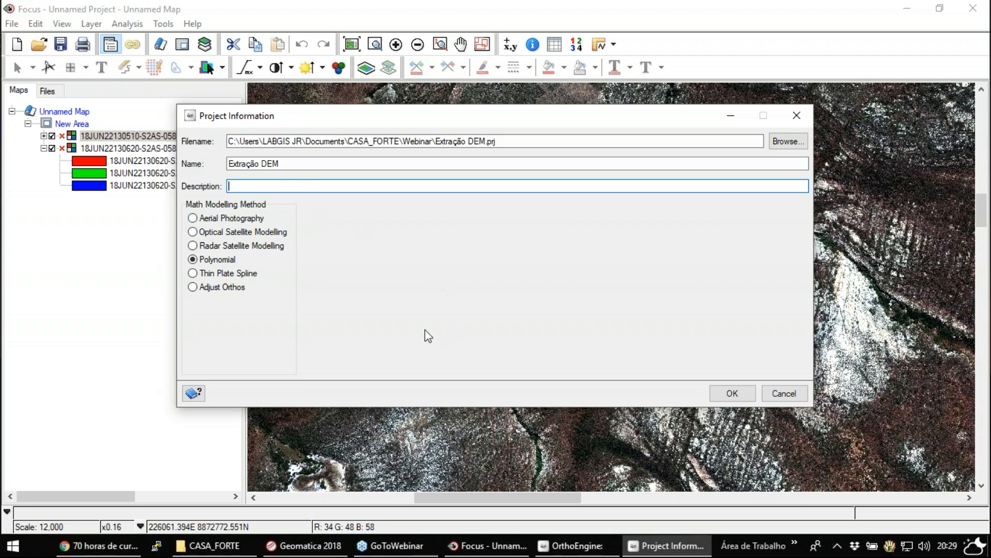
pyautogui.click(249, 233)
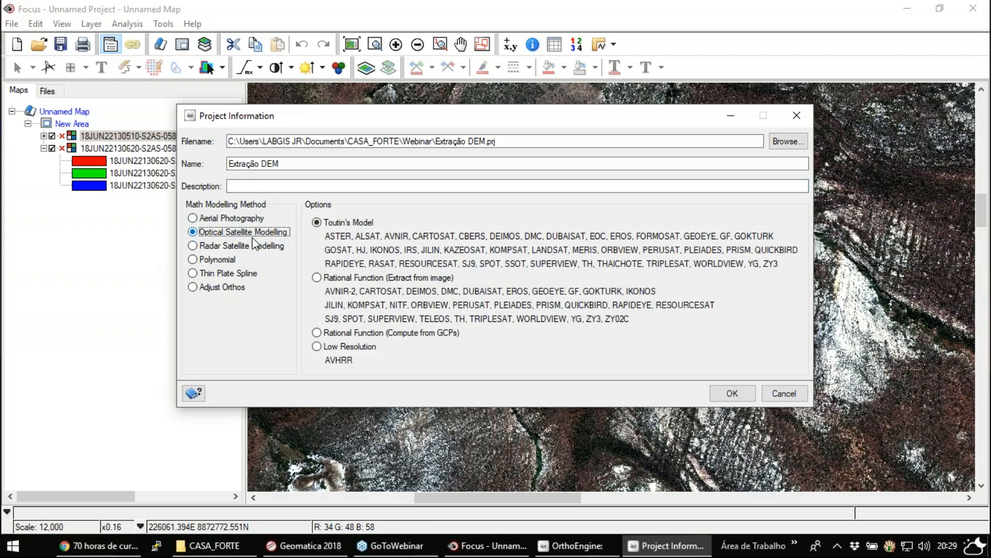
pyautogui.press('Down')
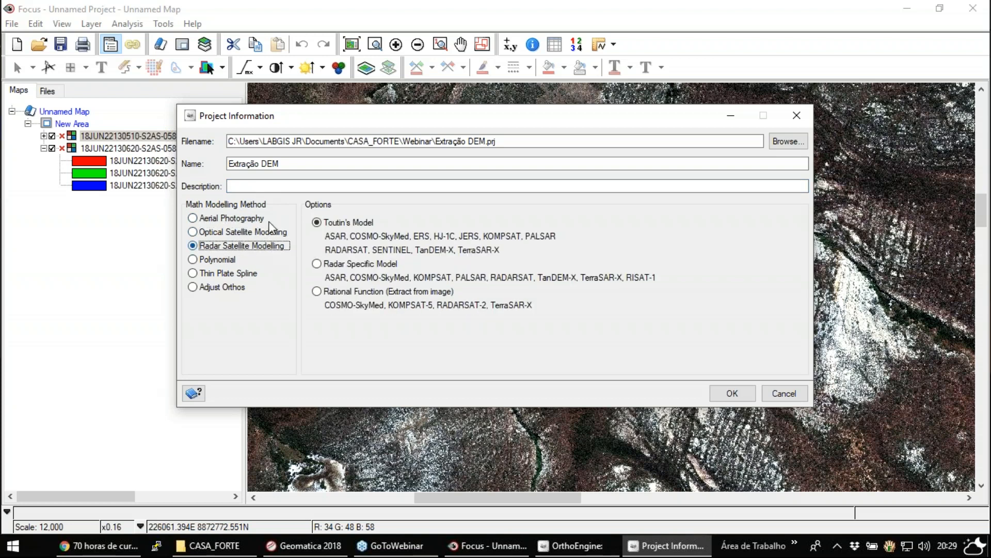
pyautogui.click(216, 260)
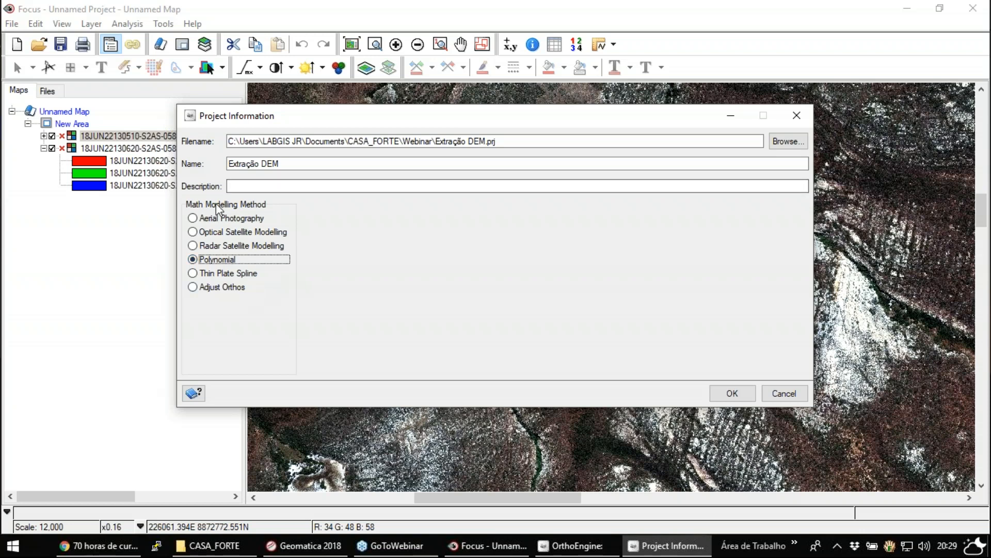
pyautogui.click(235, 236)
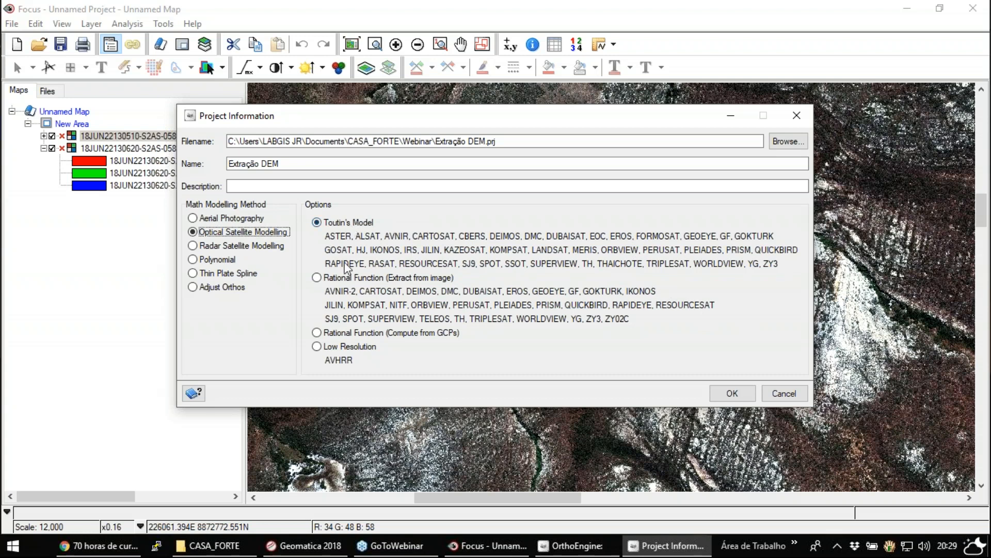
# - Choose Rational Function (Extract from image) as the optical model option and accept the project information
pyautogui.click(337, 278)
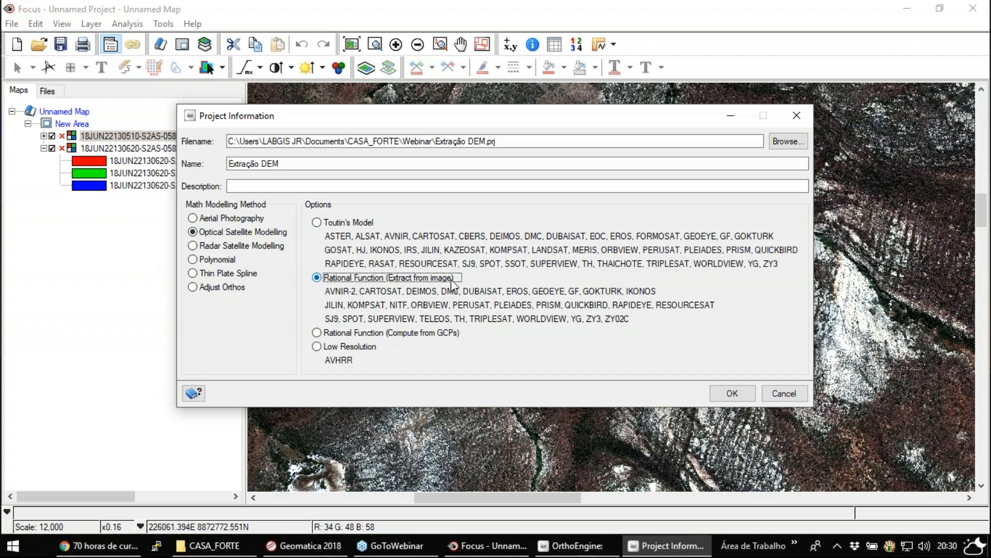
pyautogui.click(364, 334)
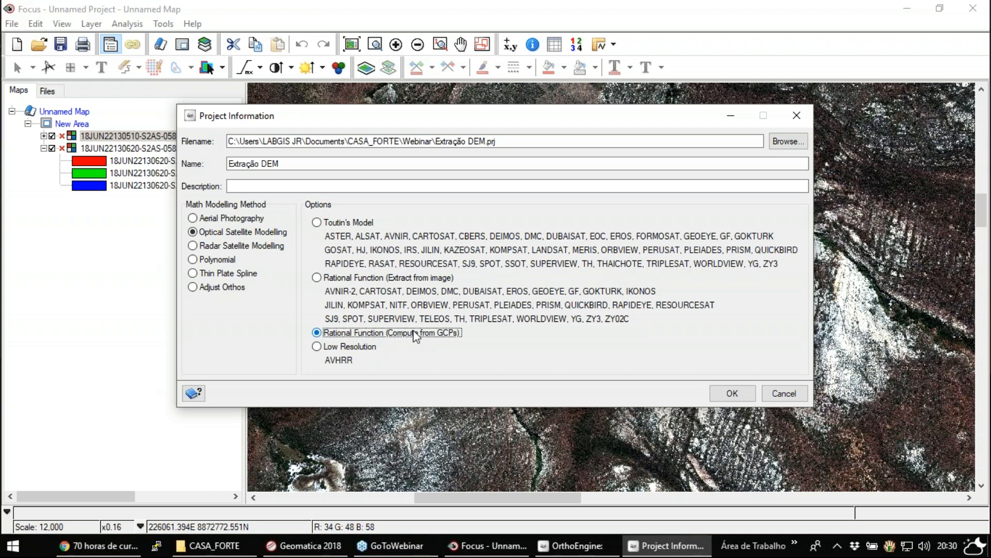
pyautogui.click(352, 278)
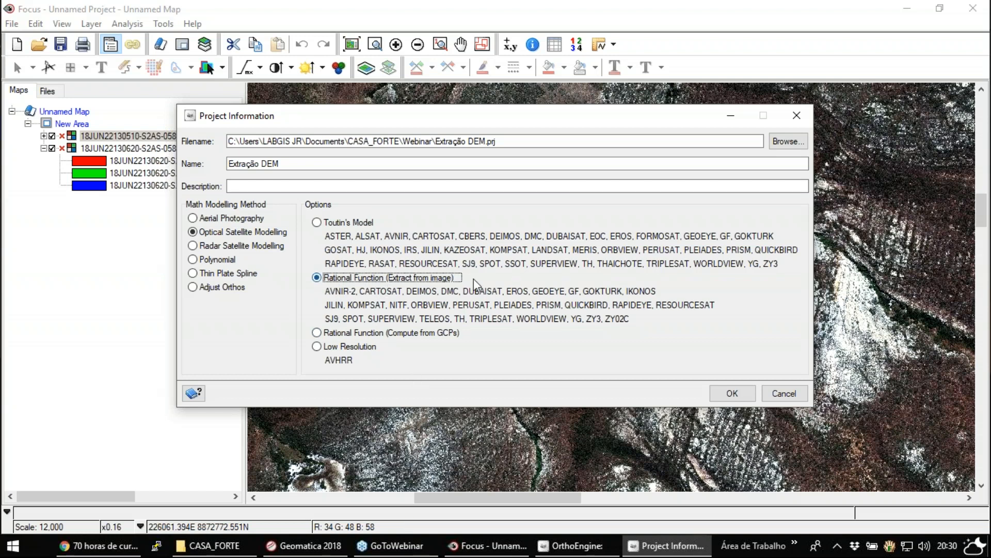
pyautogui.click(740, 395)
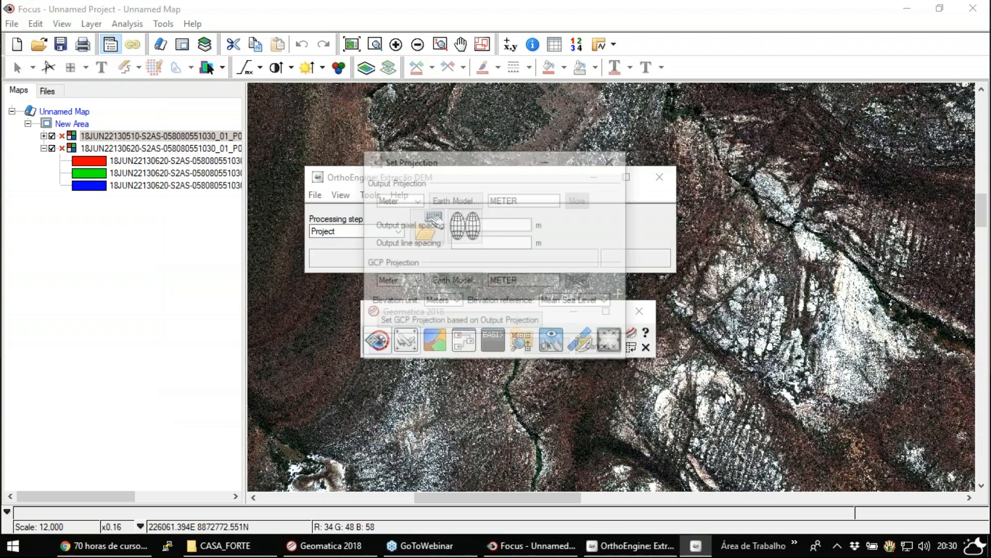
# - Set the output projection to UTM with the D000 WGS 1984 datum as its earth model
pyautogui.click(411, 200)
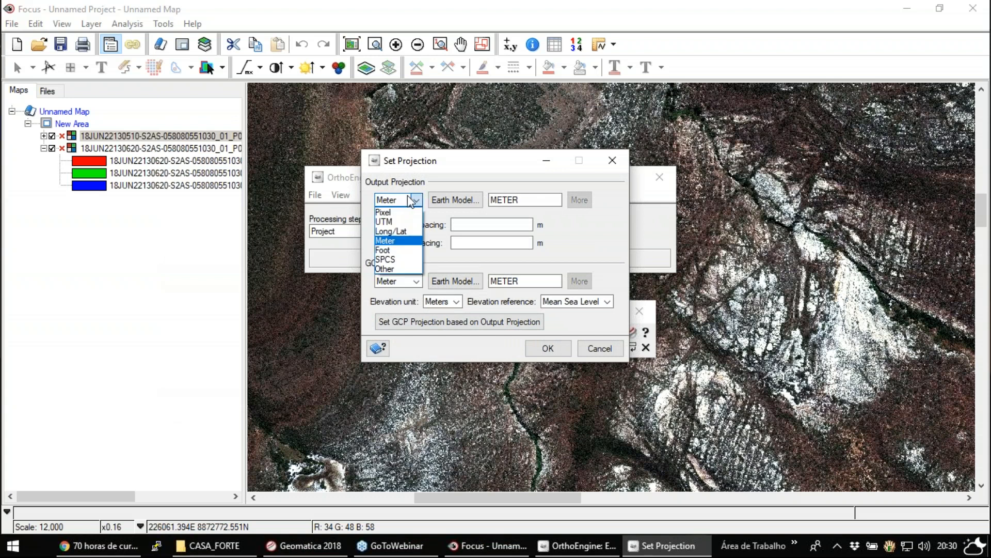
pyautogui.click(395, 221)
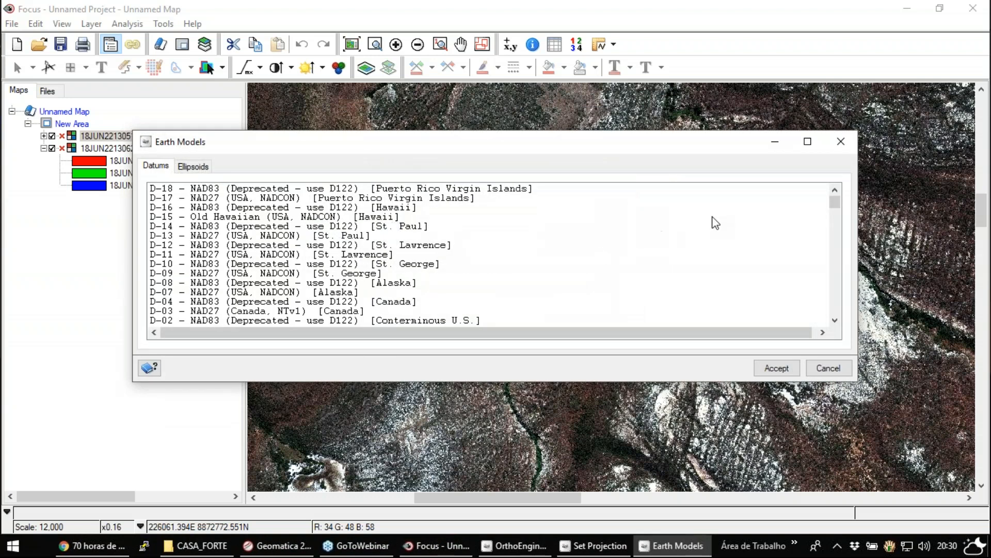
pyautogui.moveTo(835, 203); pyautogui.dragTo(835, 217)
pyautogui.scroll(-5, 584, 268)
pyautogui.scroll(8, 585, 269)
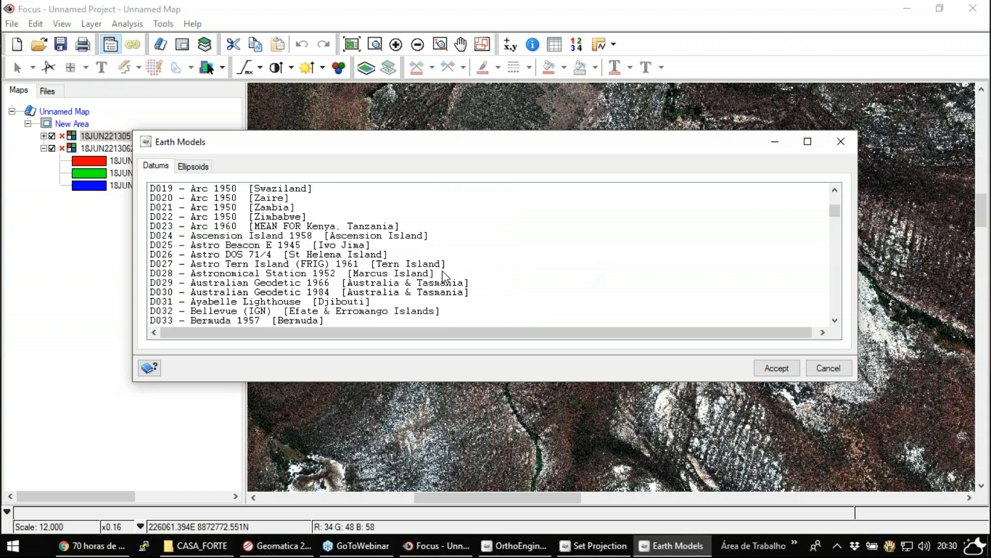
pyautogui.scroll(12, 446, 277)
pyautogui.scroll(-1, 439, 279)
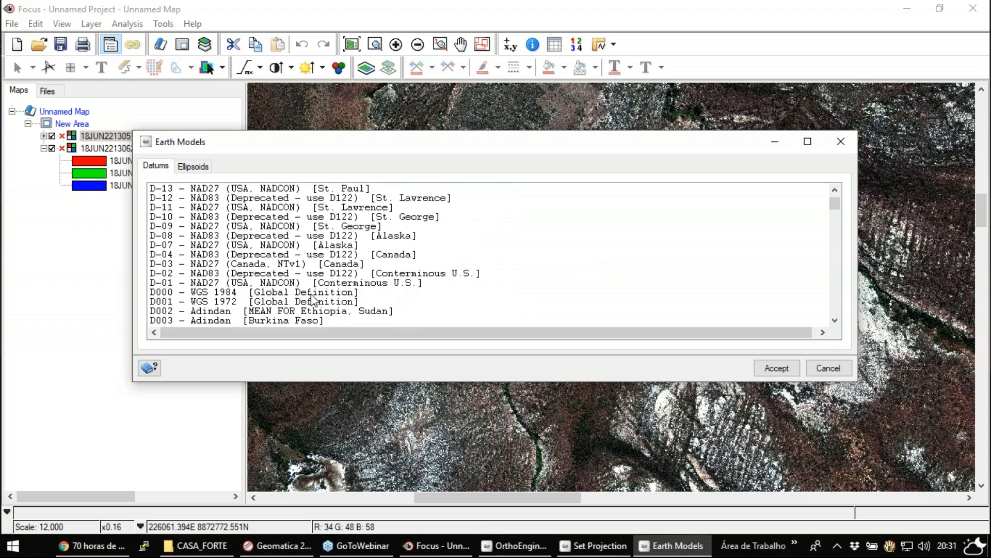
pyautogui.doubleClick(235, 298)
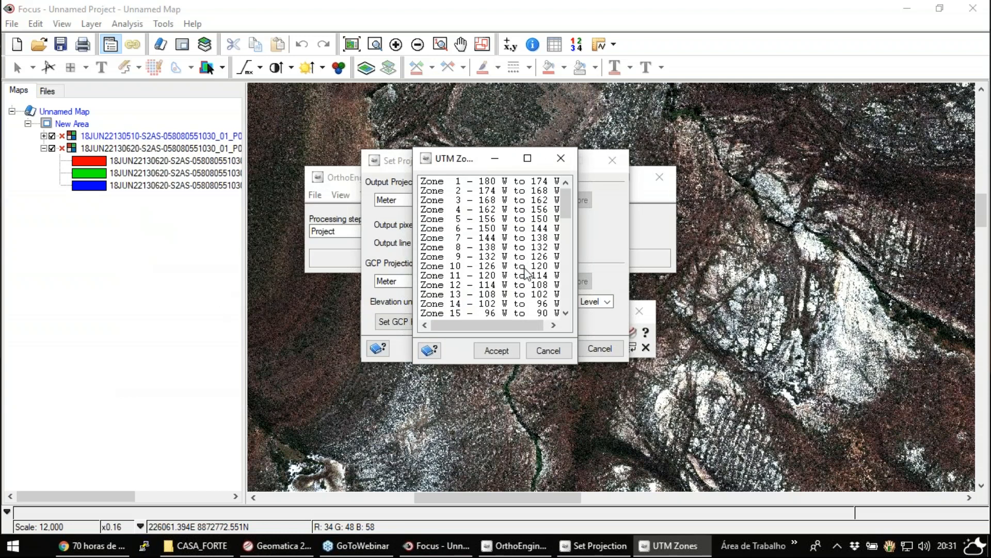
# - Assign UTM zone 24 and row C to the output projection
pyautogui.click(488, 296)
pyautogui.scroll(-4, 488, 299)
pyautogui.doubleClick(454, 285)
pyautogui.doubleClick(443, 192)
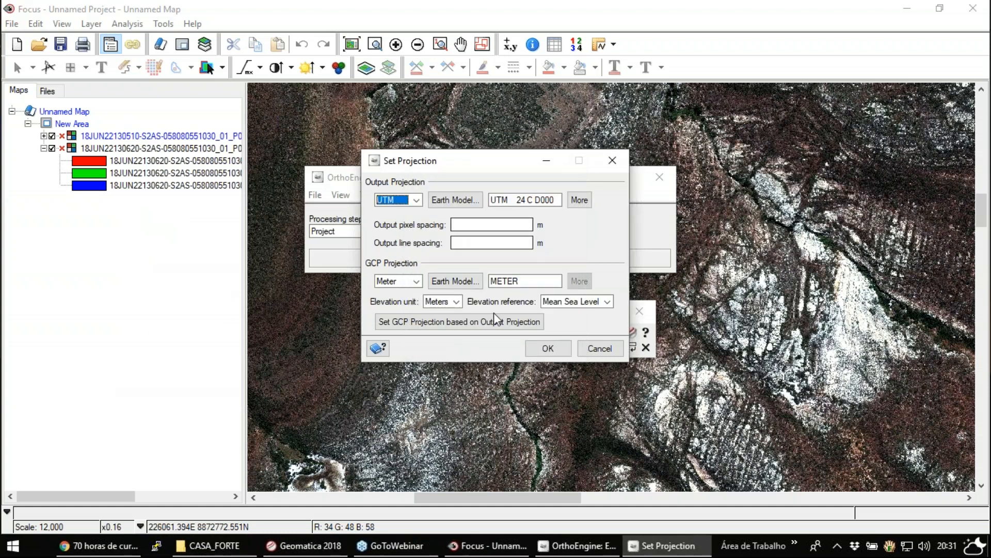
# - Set the output pixel spacing and line spacing to 0.5 m
pyautogui.click(493, 226)
pyautogui.write('0')
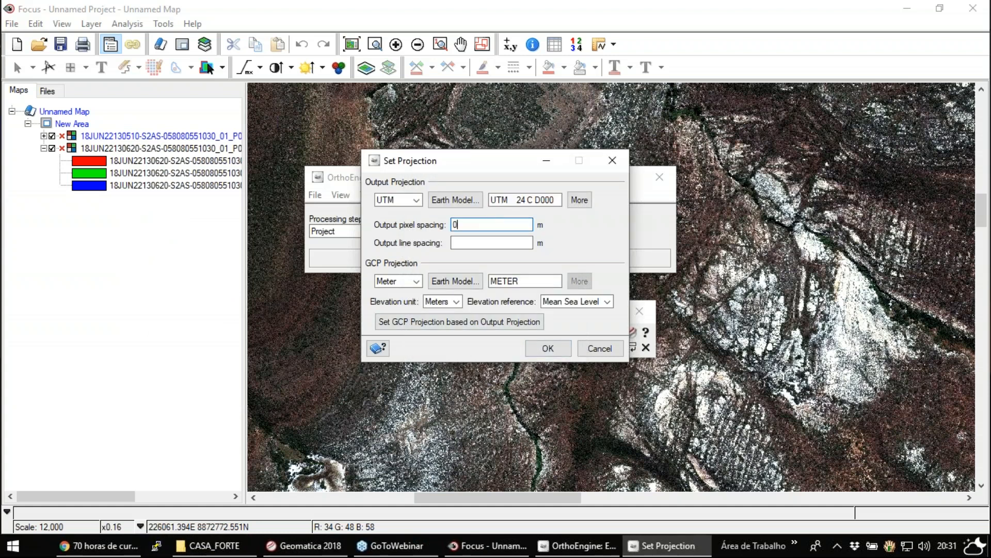
pyautogui.write('.5')
pyautogui.press('Tab')
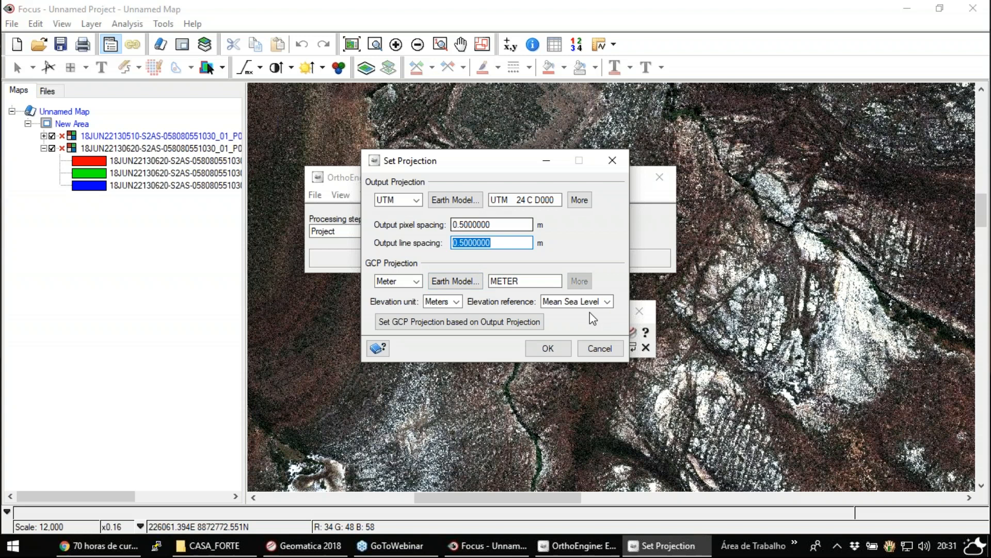
# - Accept the projection settings and clear the Geomatica 2018 toolbar away from the OrthoEngine project window
pyautogui.click(546, 349)
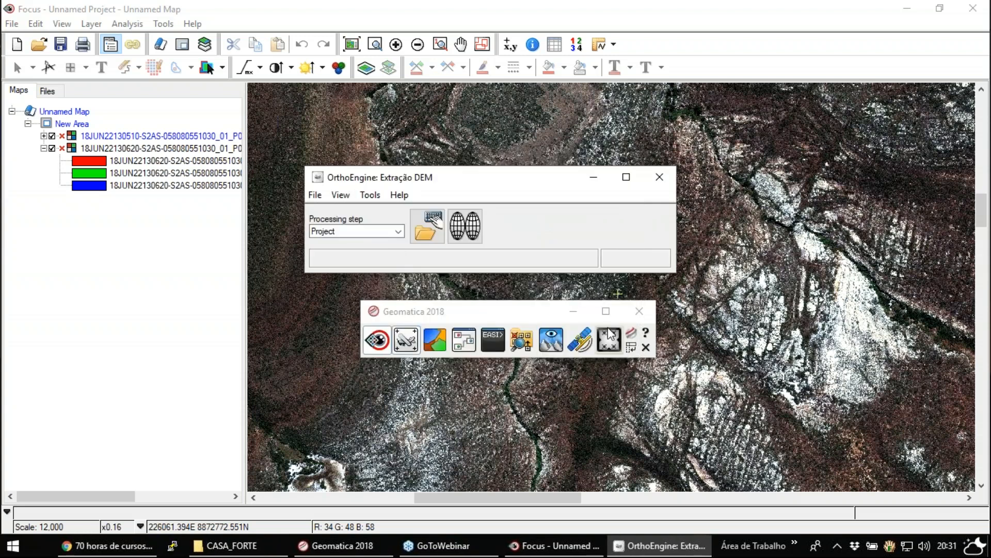
pyautogui.click(573, 311)
pyautogui.moveTo(512, 182); pyautogui.dragTo(533, 177)
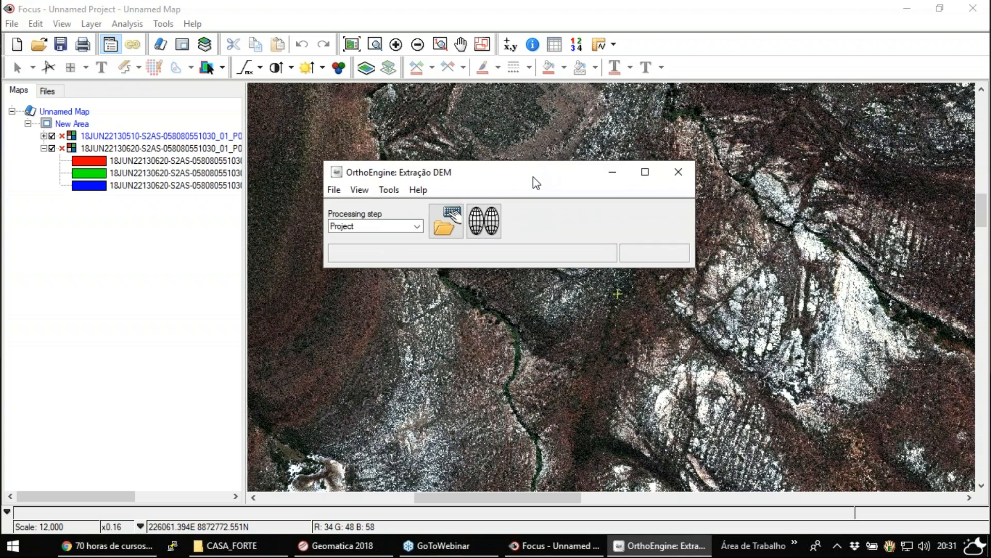
# - Switch the OrthoEngine processing step to Data Input
pyautogui.click(335, 189)
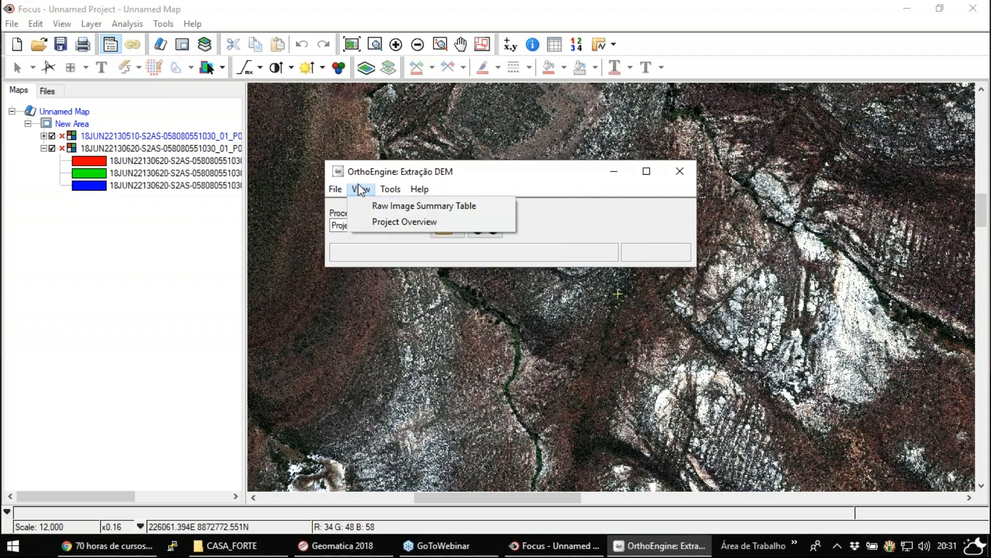
pyautogui.click(361, 189)
pyautogui.click(408, 225)
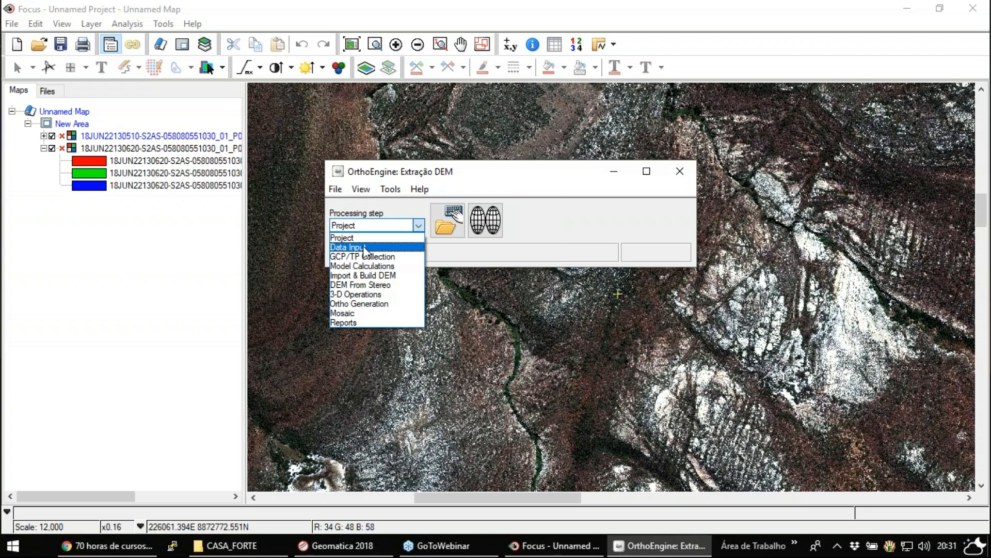
pyautogui.click(364, 248)
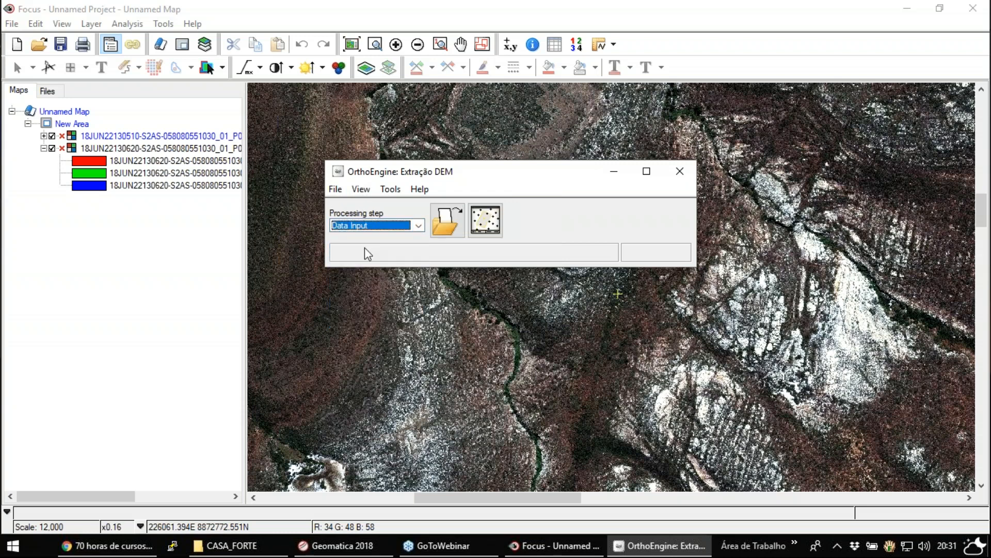
pyautogui.click(443, 225)
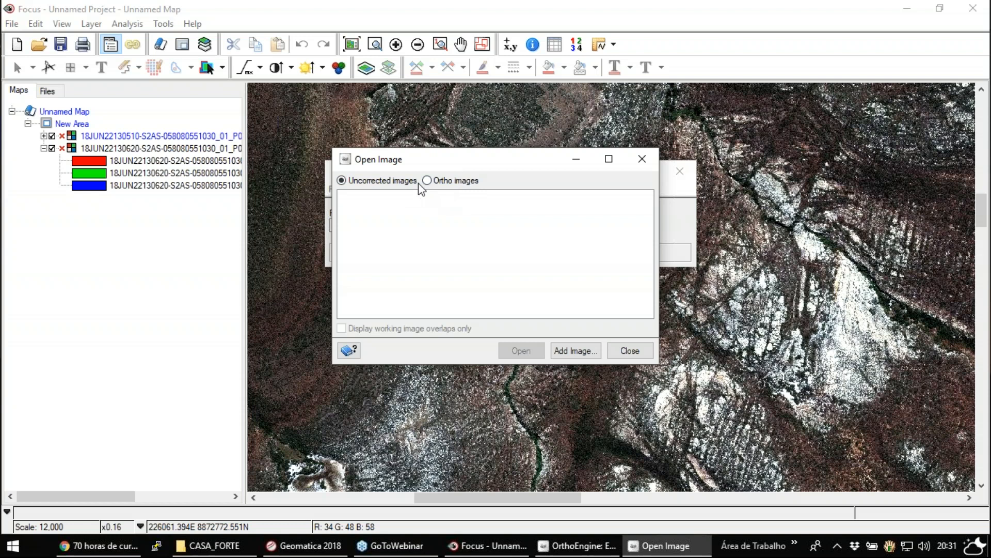
pyautogui.click(577, 351)
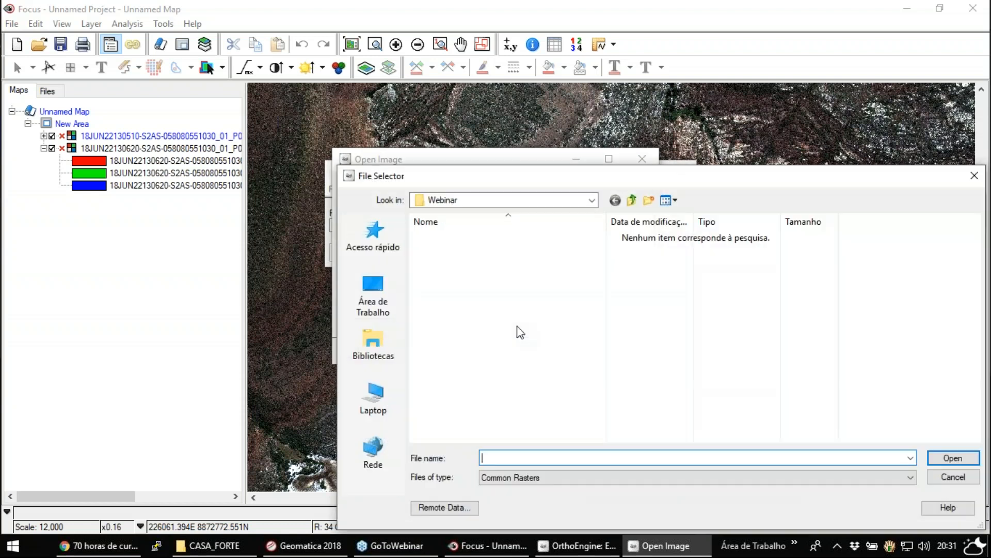
pyautogui.click(632, 200)
pyautogui.doubleClick(450, 252)
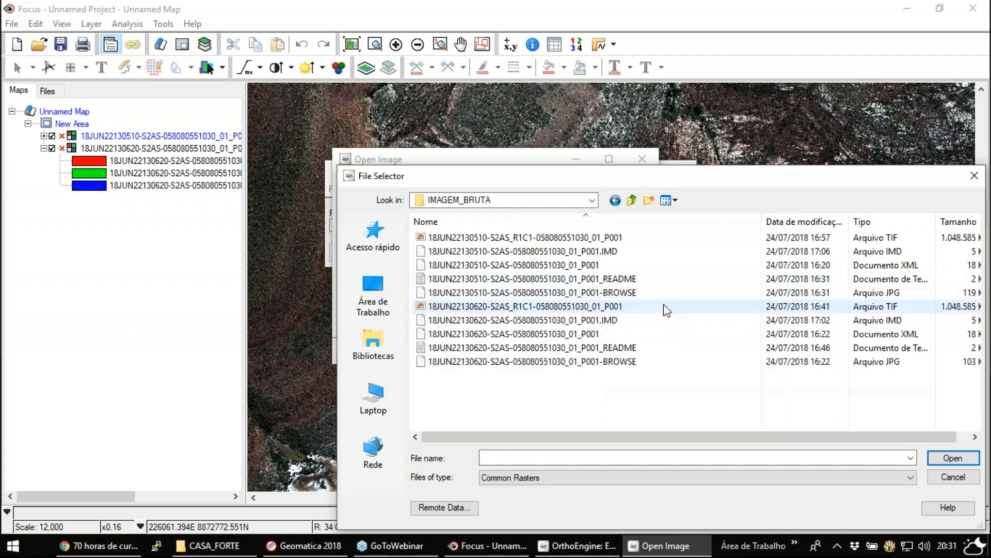
pyautogui.click(844, 266)
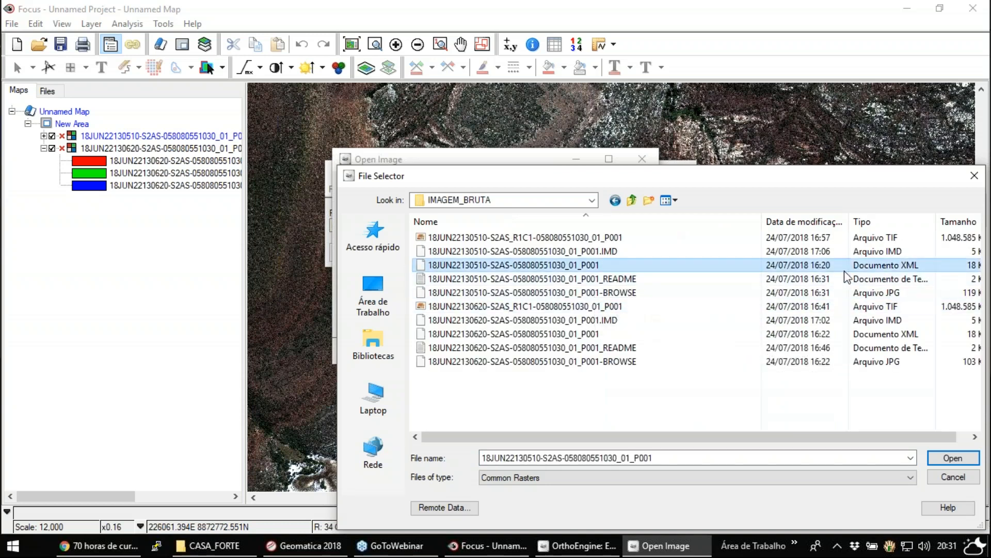
pyautogui.keyDown('ctrl'); pyautogui.click(888, 334); pyautogui.keyUp('ctrl')
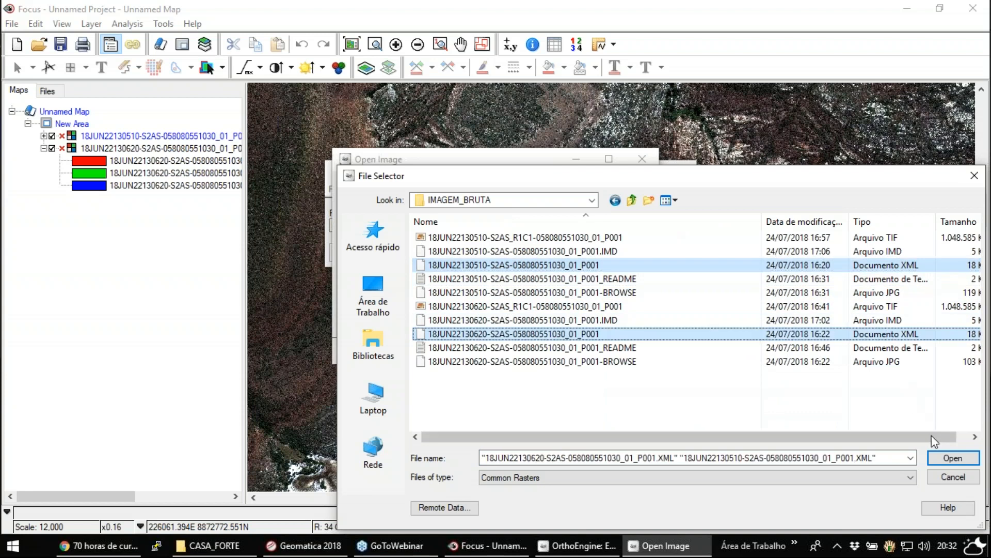
pyautogui.click(941, 462)
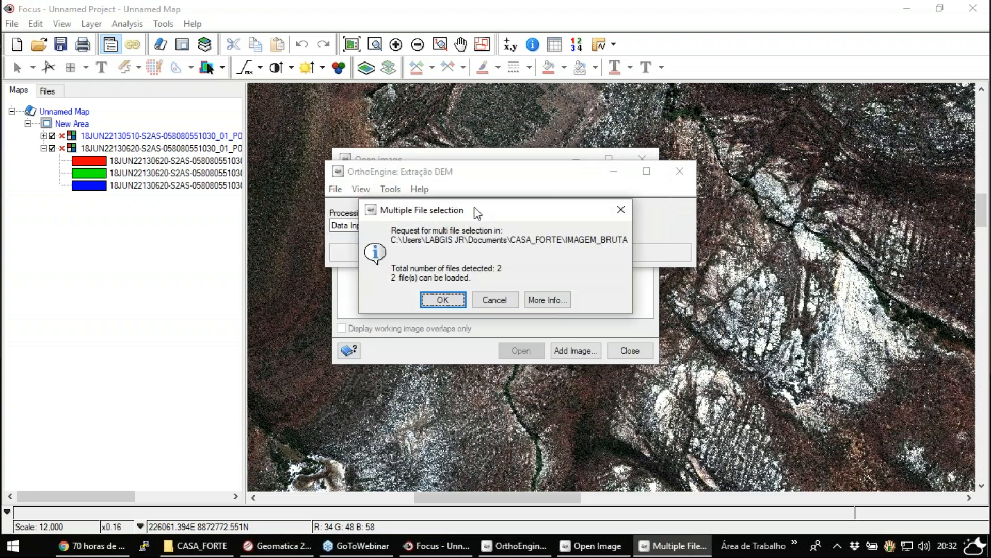
# - Confirm loading both selected files and decline the creation of overviews
pyautogui.click(442, 299)
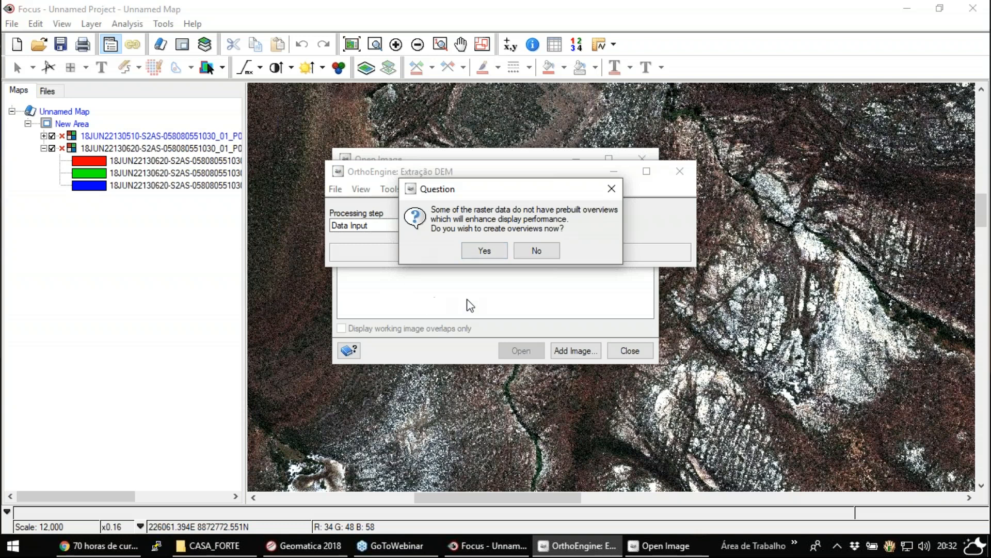
pyautogui.click(534, 252)
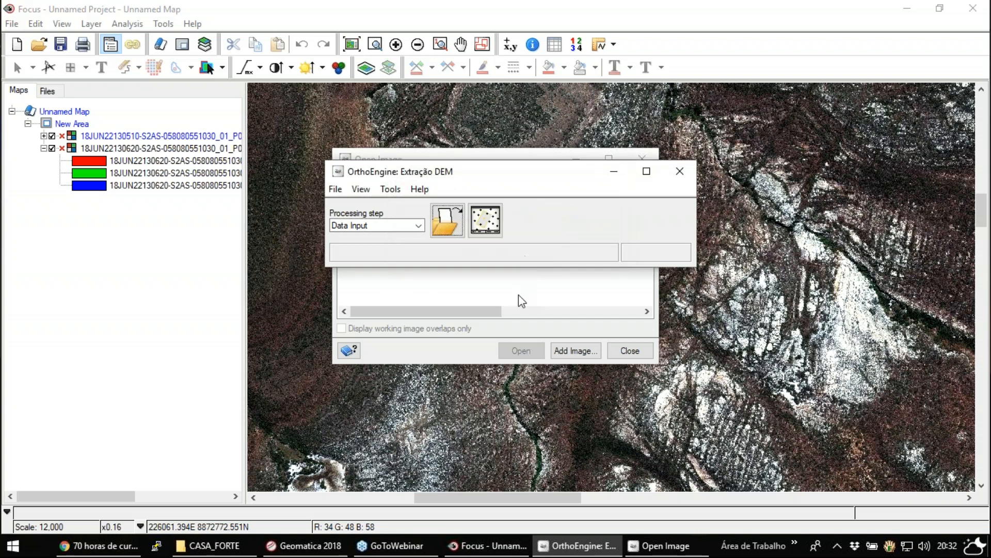
pyautogui.click(485, 316)
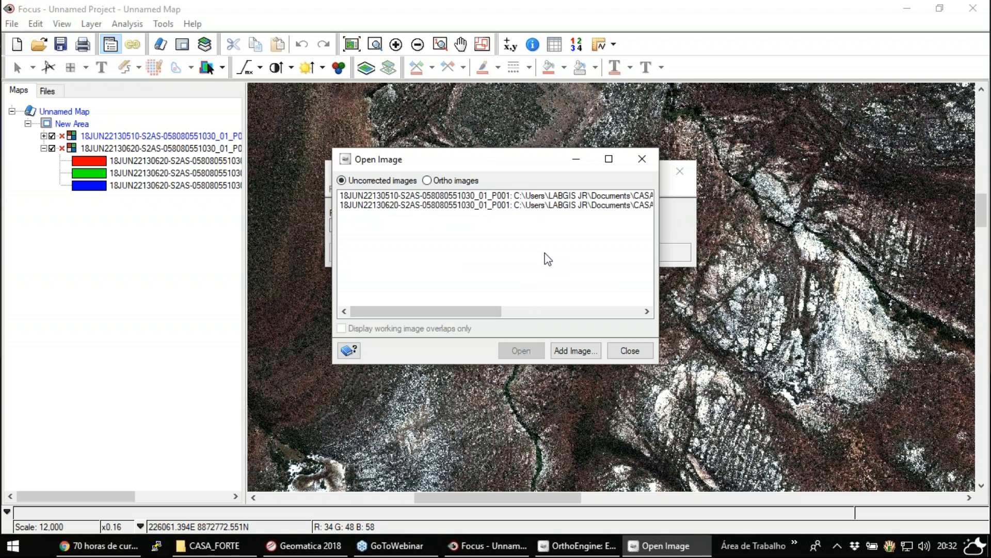
# - Check both entries in the list of uncorrected images, then close the list
pyautogui.click(410, 196)
pyautogui.click(414, 205)
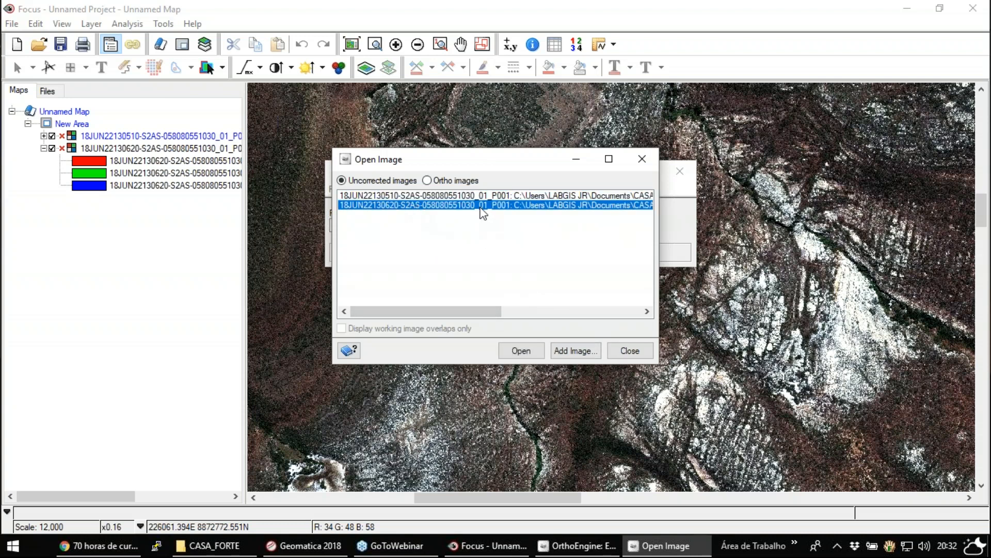
pyautogui.click(527, 195)
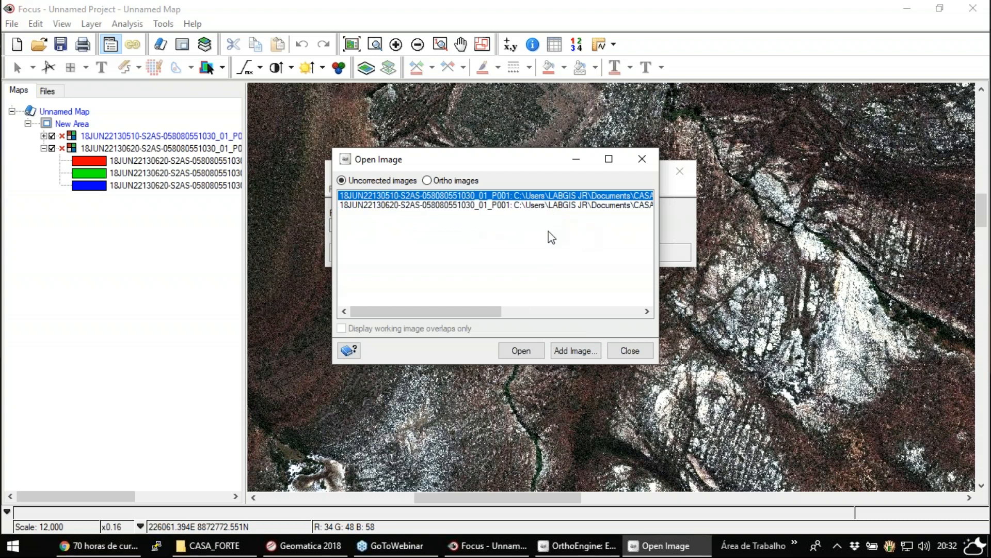
pyautogui.click(518, 205)
pyautogui.click(513, 195)
pyautogui.click(546, 205)
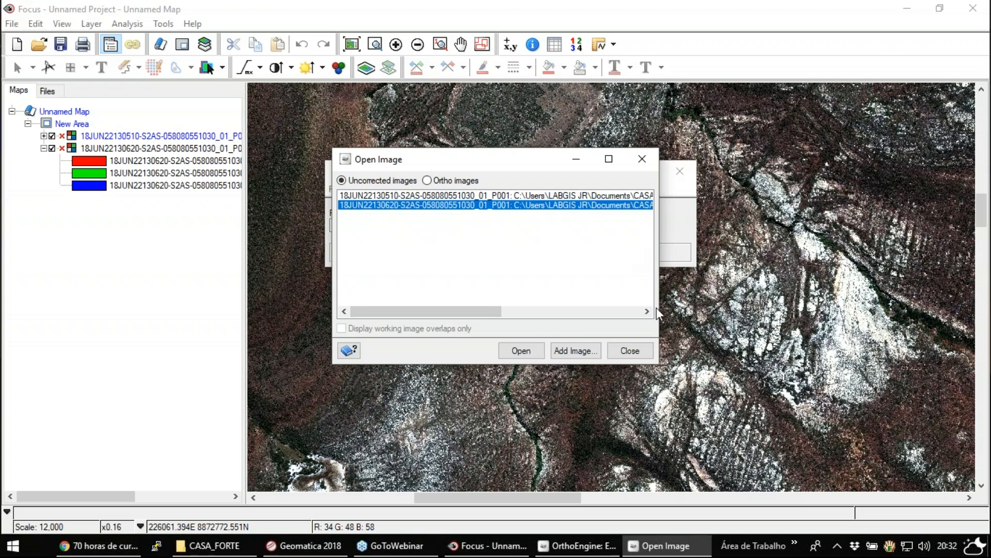
pyautogui.click(627, 351)
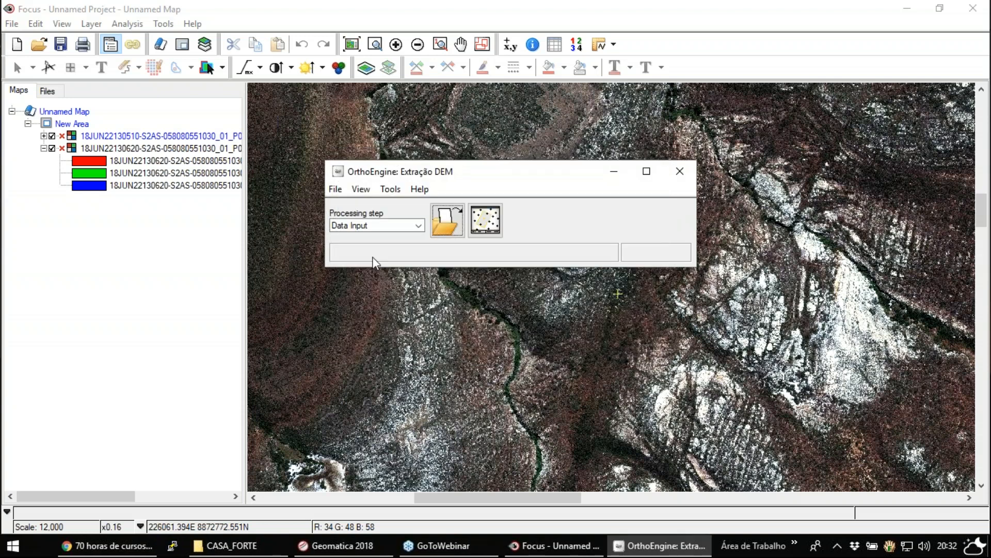
# - Look at the tools offered by the GCP/TP Collection and Import & Build DEM processing steps
pyautogui.click(363, 232)
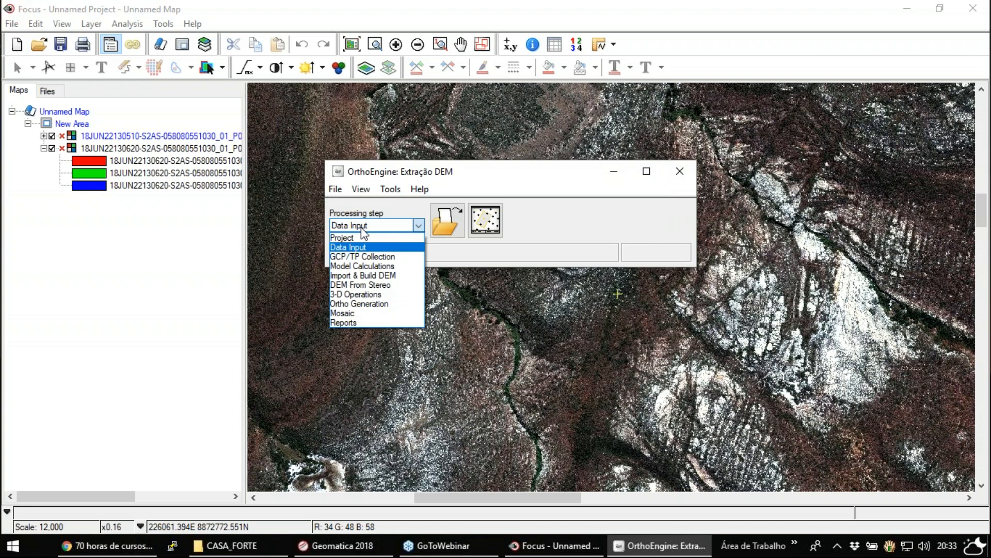
pyautogui.click(393, 256)
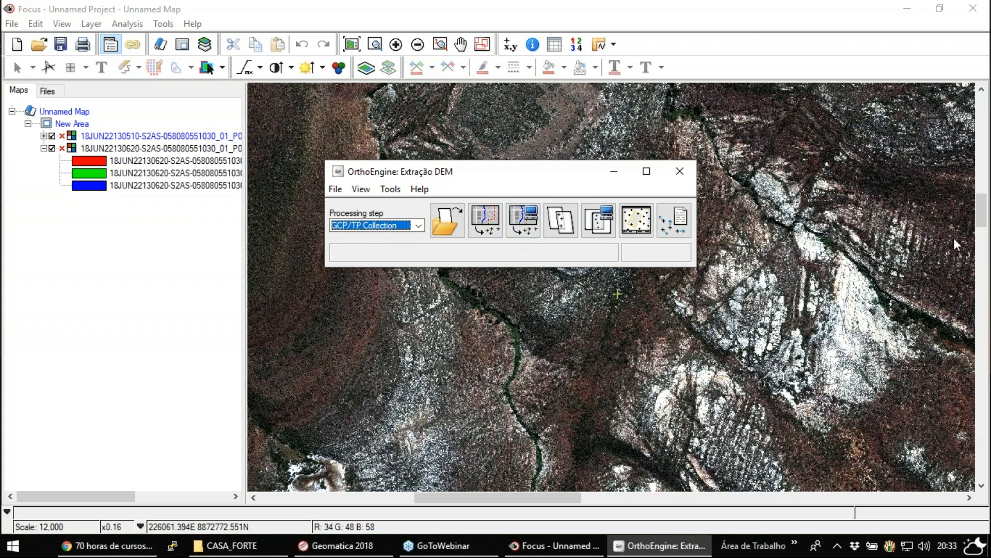
pyautogui.click(974, 239)
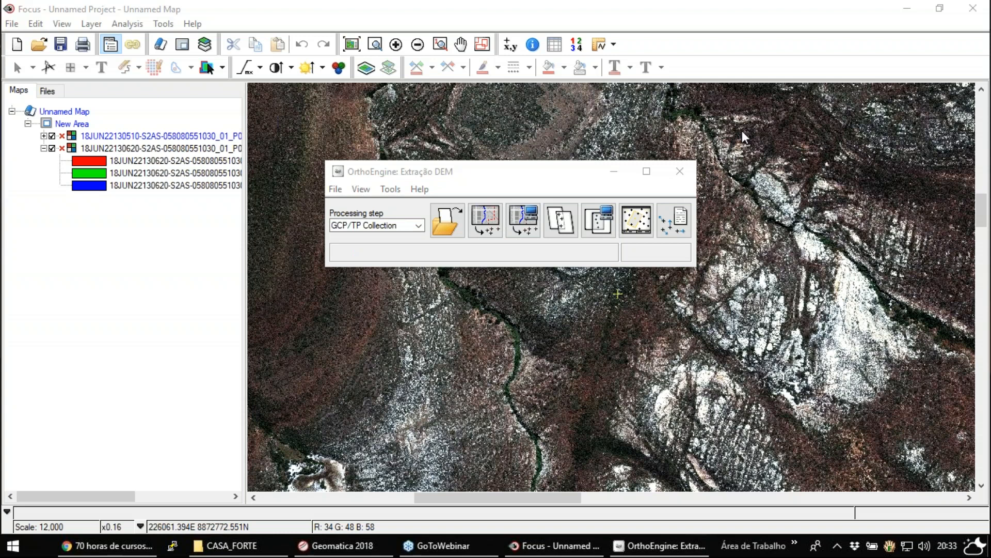
pyautogui.click(389, 228)
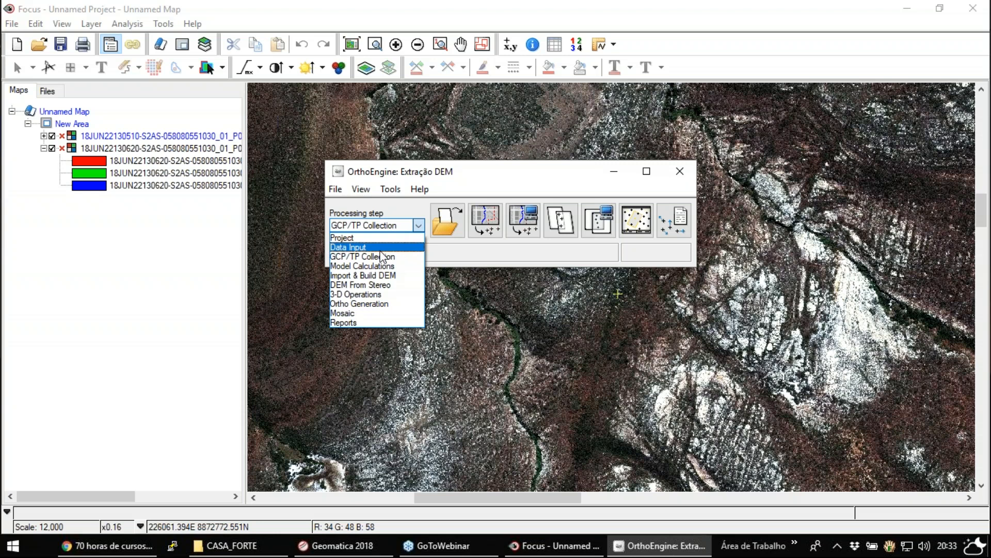
pyautogui.click(385, 276)
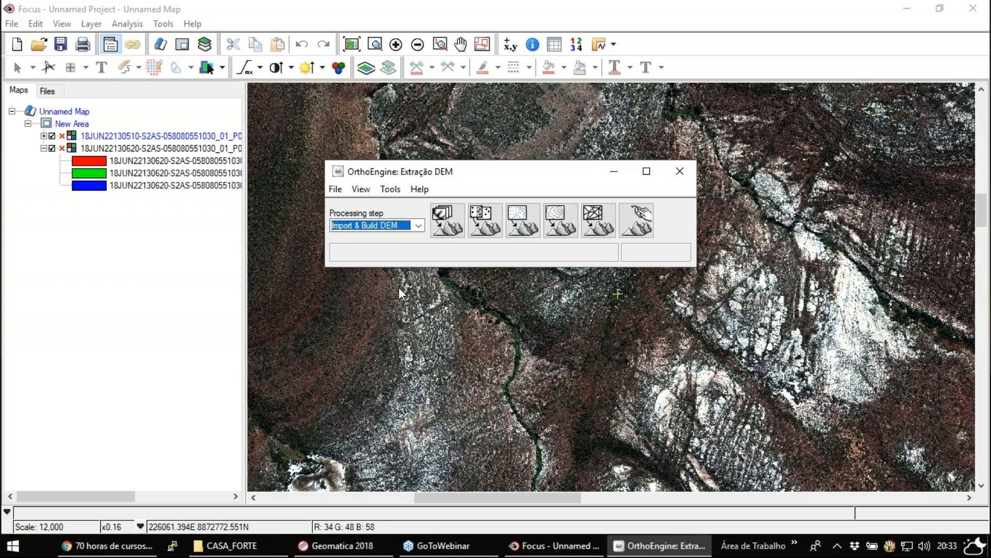
# - Switch the processing step to DEM From Stereo
pyautogui.click(418, 226)
pyautogui.click(364, 284)
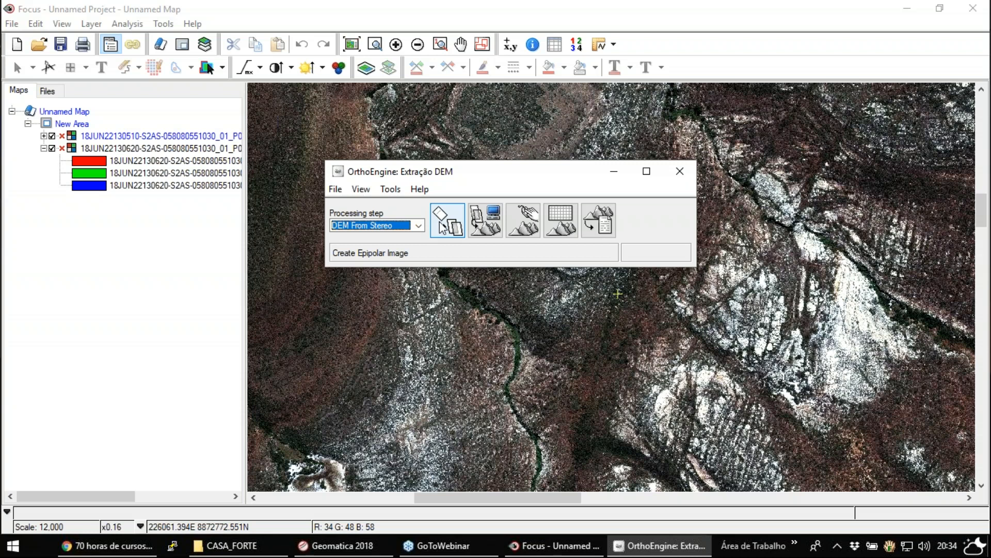
pyautogui.click(442, 227)
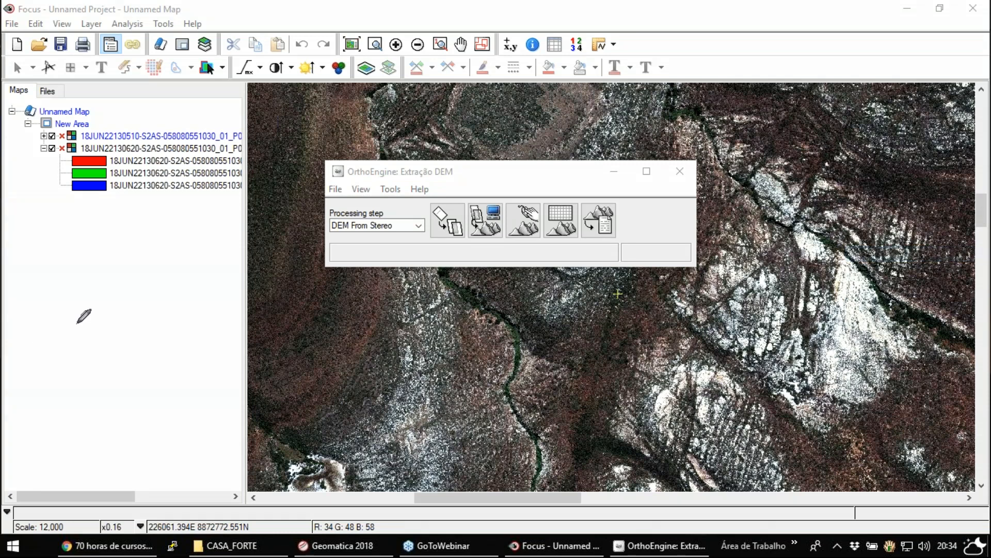
pyautogui.moveTo(52, 299)
pyautogui.mouseDown()
pyautogui.moveTo(103, 252)
pyautogui.moveTo(140, 283)
pyautogui.moveTo(93, 354)
pyautogui.mouseUp()
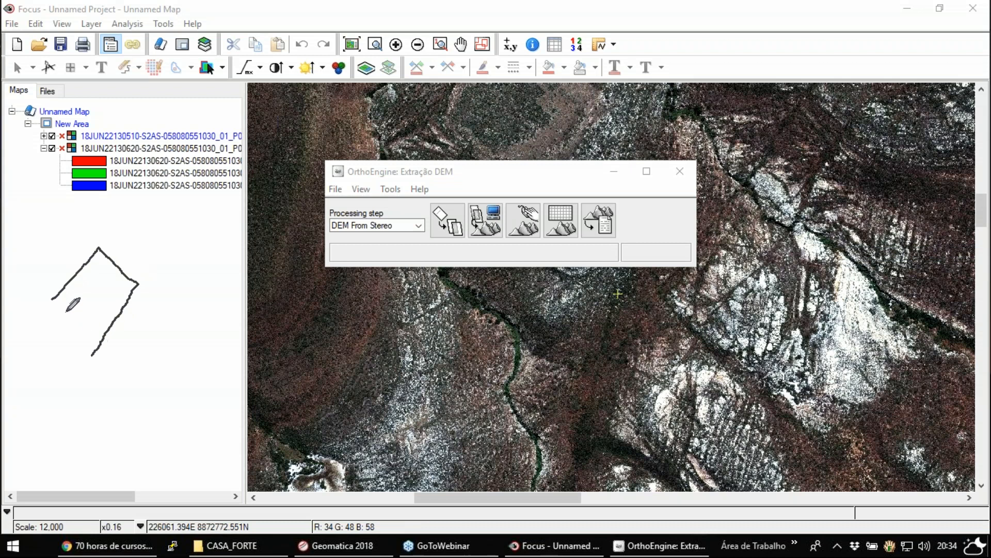
pyautogui.moveTo(52, 307); pyautogui.dragTo(92, 354)
pyautogui.moveTo(167, 290)
pyautogui.mouseDown()
pyautogui.moveTo(199, 265)
pyautogui.moveTo(245, 317)
pyautogui.mouseUp()
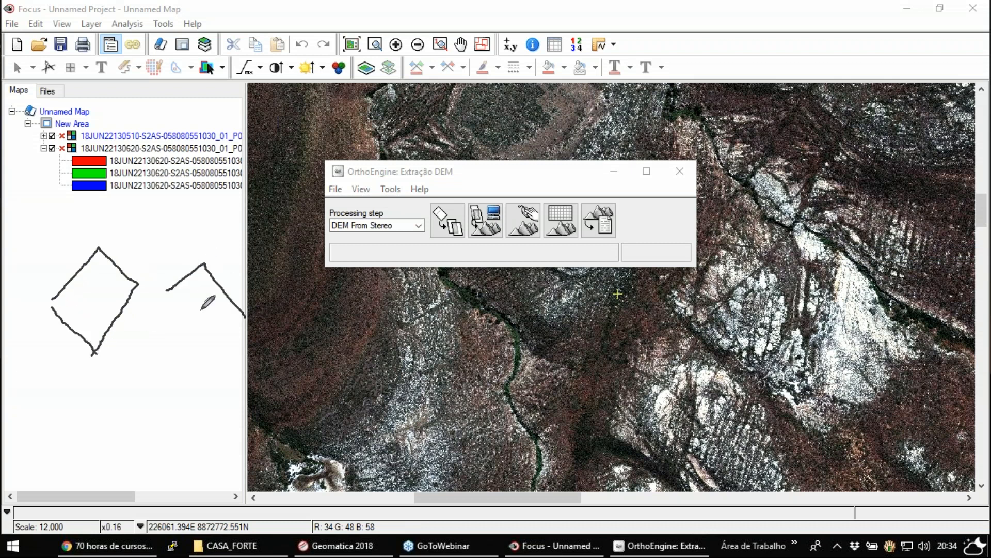
pyautogui.moveTo(165, 297)
pyautogui.mouseDown()
pyautogui.moveTo(219, 370)
pyautogui.moveTo(247, 339)
pyautogui.mouseUp()
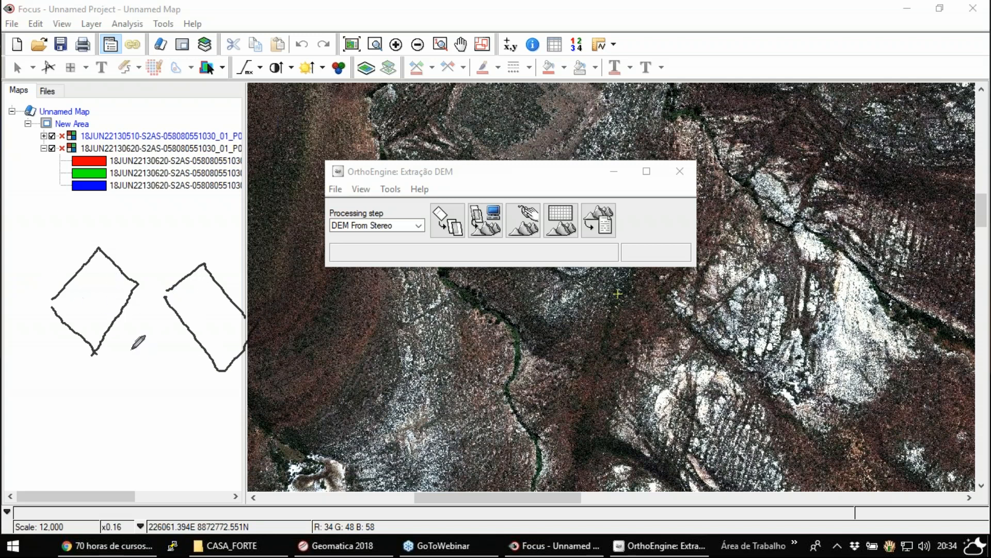
pyautogui.click(98, 292)
pyautogui.moveTo(109, 298)
pyautogui.mouseDown()
pyautogui.moveTo(171, 337)
pyautogui.moveTo(216, 305)
pyautogui.mouseUp()
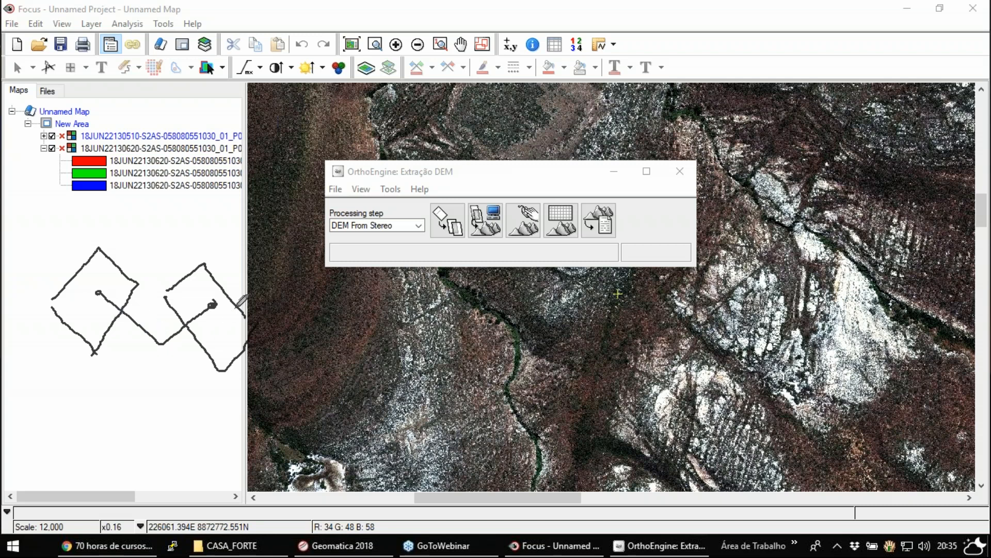
pyautogui.moveTo(99, 293); pyautogui.dragTo(213, 304)
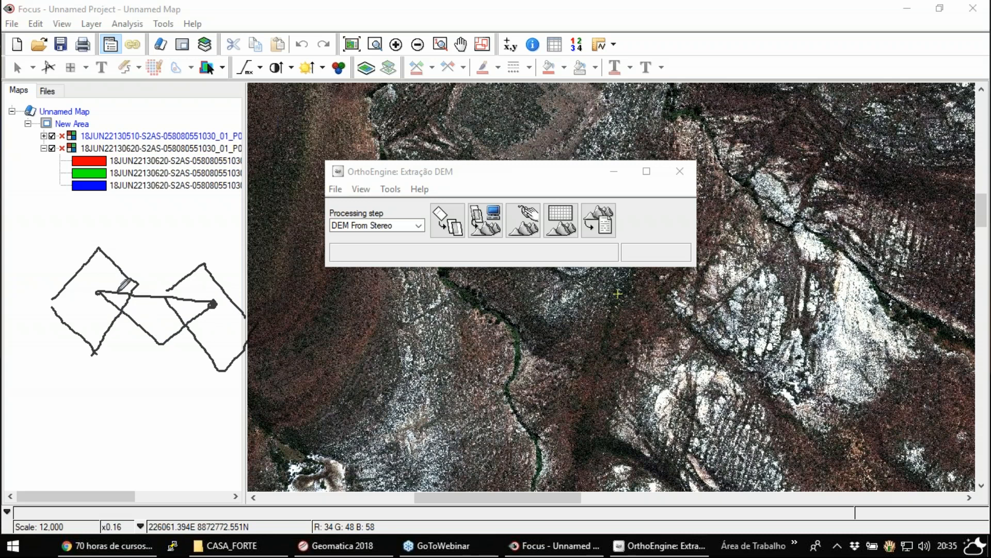
pyautogui.moveTo(111, 289); pyautogui.dragTo(212, 304)
pyautogui.moveTo(75, 382)
pyautogui.mouseDown()
pyautogui.moveTo(122, 348)
pyautogui.moveTo(228, 400)
pyautogui.mouseUp()
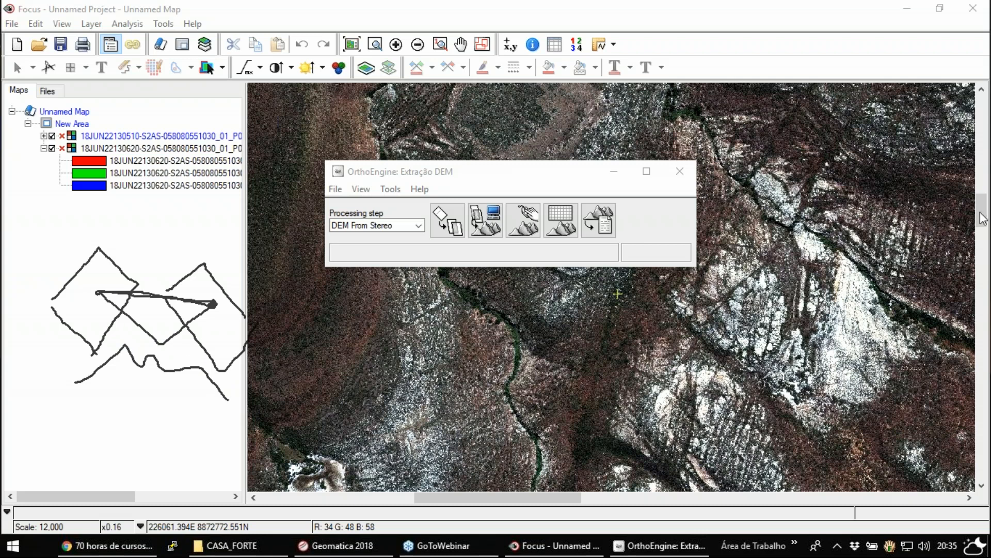
pyautogui.press('Escape')
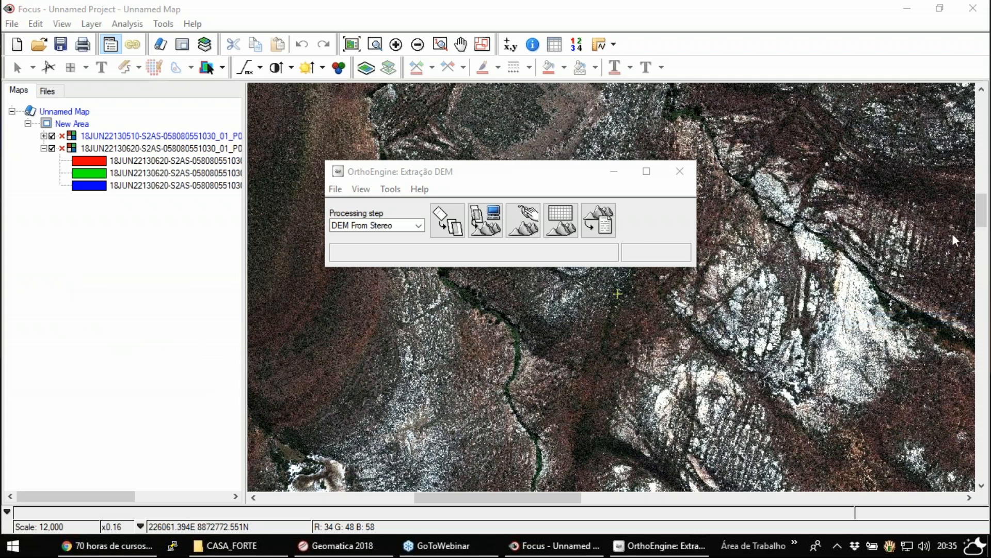
# - Start generating epipolar images with 18JUN22130510-S2AS as the left image and 18JUN22130620-S2AS as the right image
pyautogui.click(448, 231)
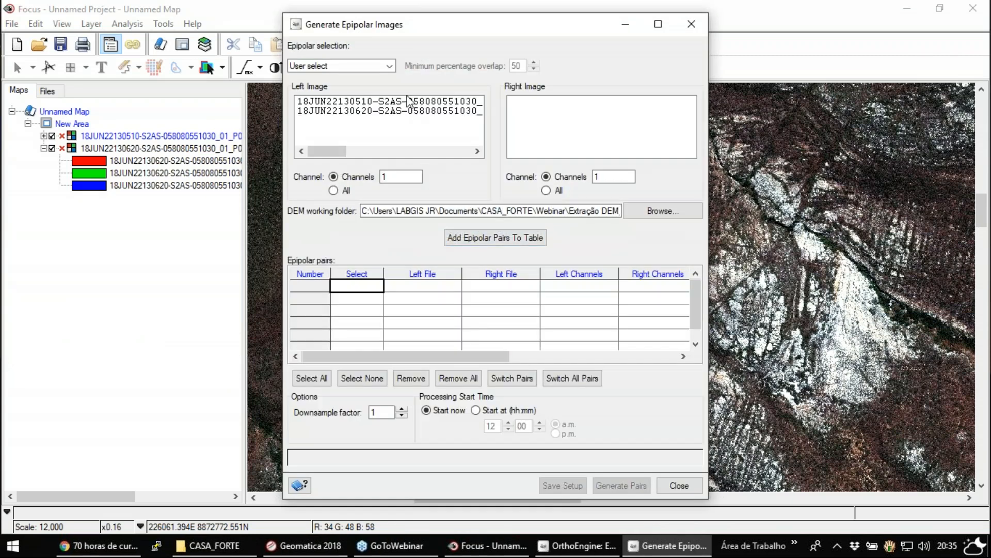
pyautogui.click(411, 101)
pyautogui.click(528, 106)
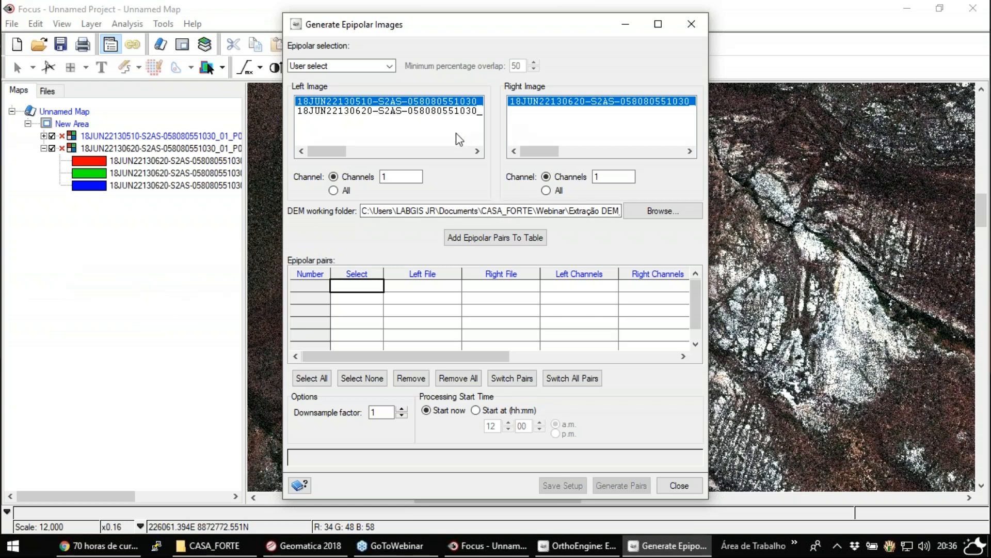
# - Include all channels of both the left and right images in the epipolar pair
pyautogui.click(383, 178)
pyautogui.write('1')
pyautogui.click(334, 190)
pyautogui.click(547, 191)
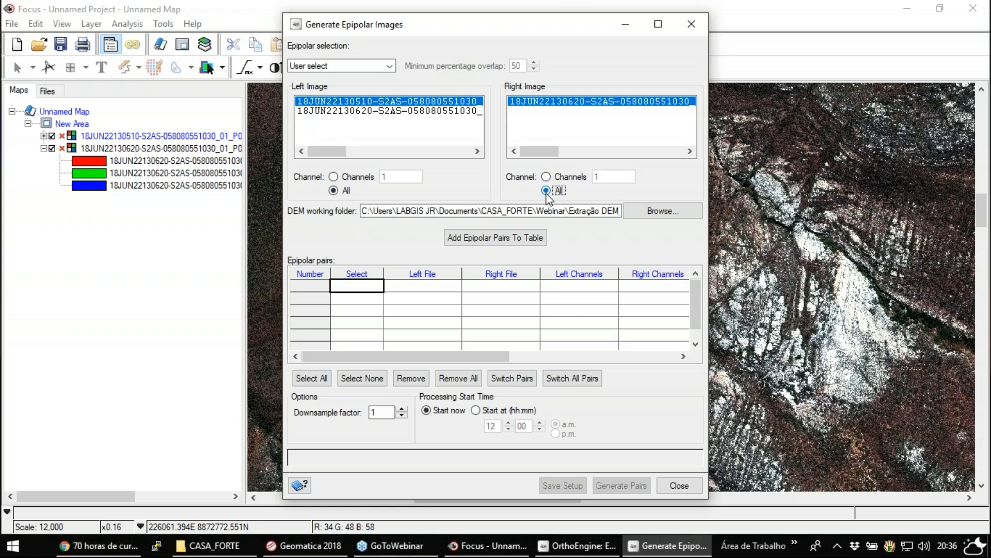
# - Limit both the left and right images to channel 1 and add the epipolar pair to the table
pyautogui.click(333, 176)
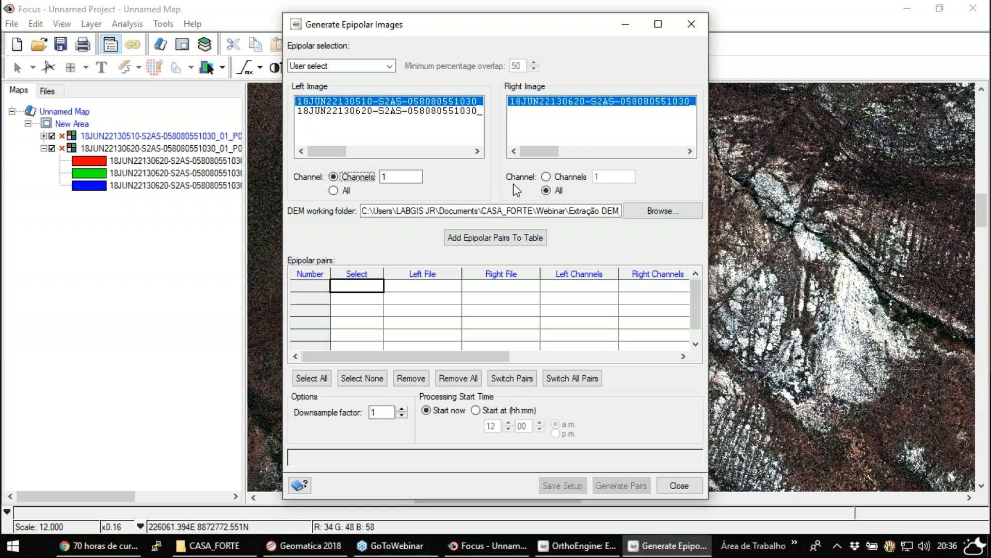
pyautogui.click(547, 177)
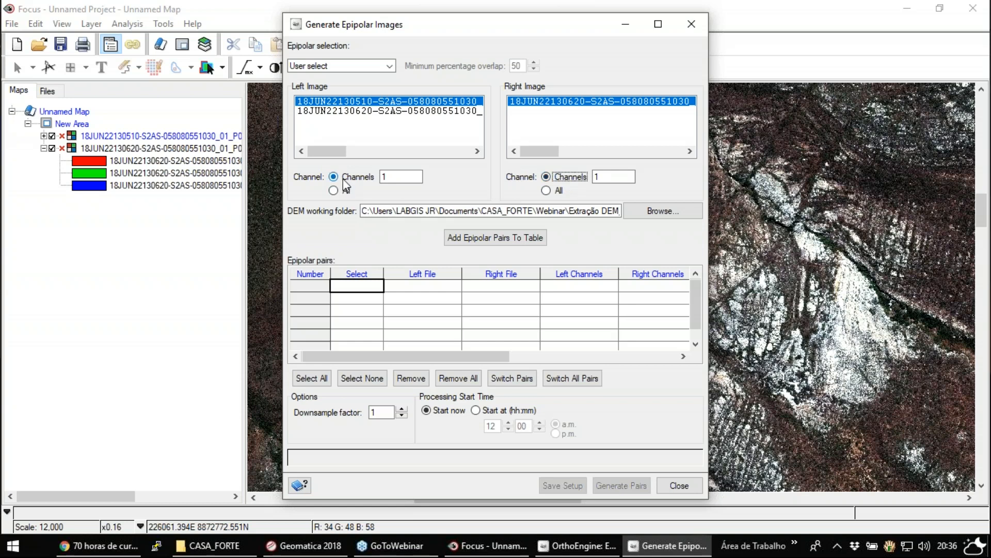
pyautogui.moveTo(578, 210); pyautogui.dragTo(632, 209)
pyautogui.click(594, 212)
pyautogui.moveTo(532, 210); pyautogui.dragTo(621, 211)
pyautogui.click(537, 211)
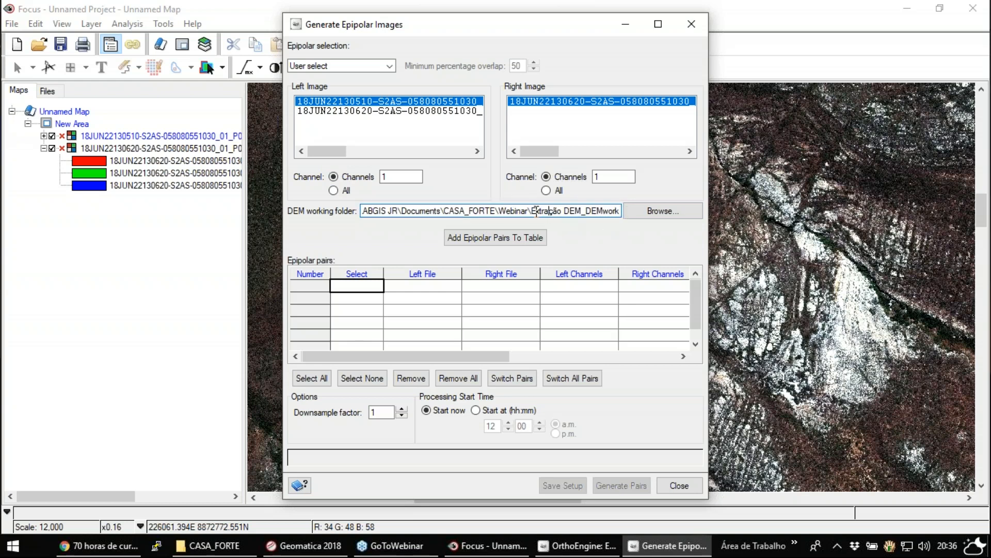
pyautogui.moveTo(535, 211); pyautogui.dragTo(620, 211)
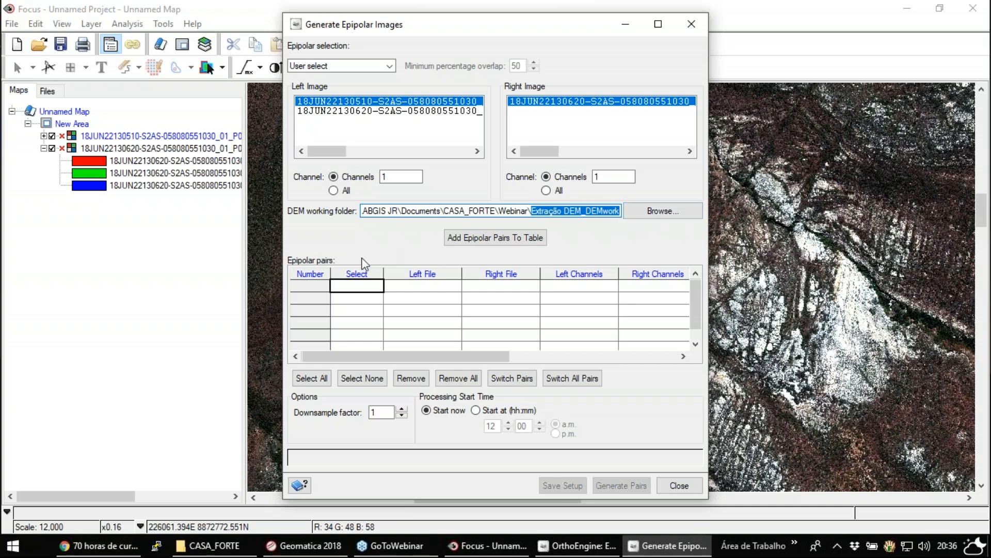
pyautogui.click(472, 241)
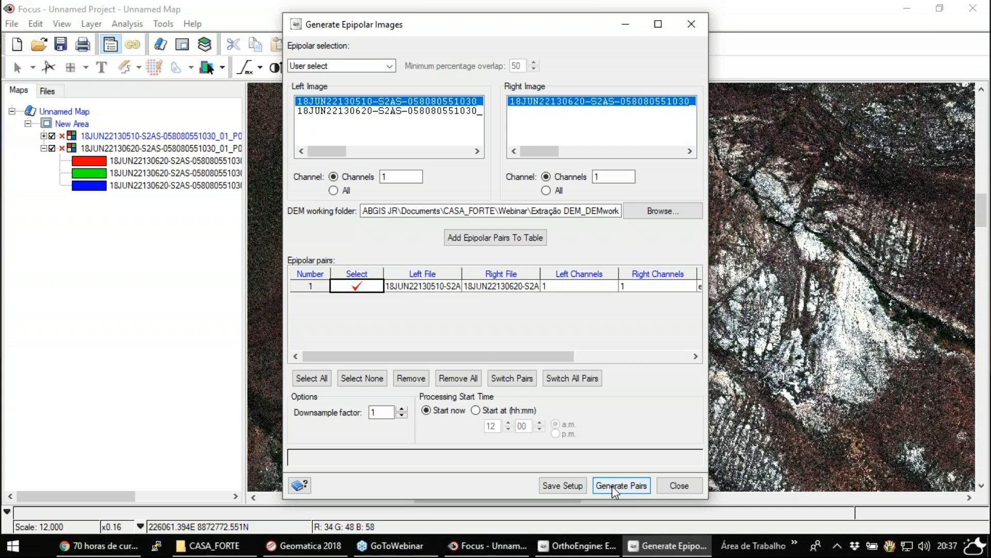
pyautogui.click(635, 487)
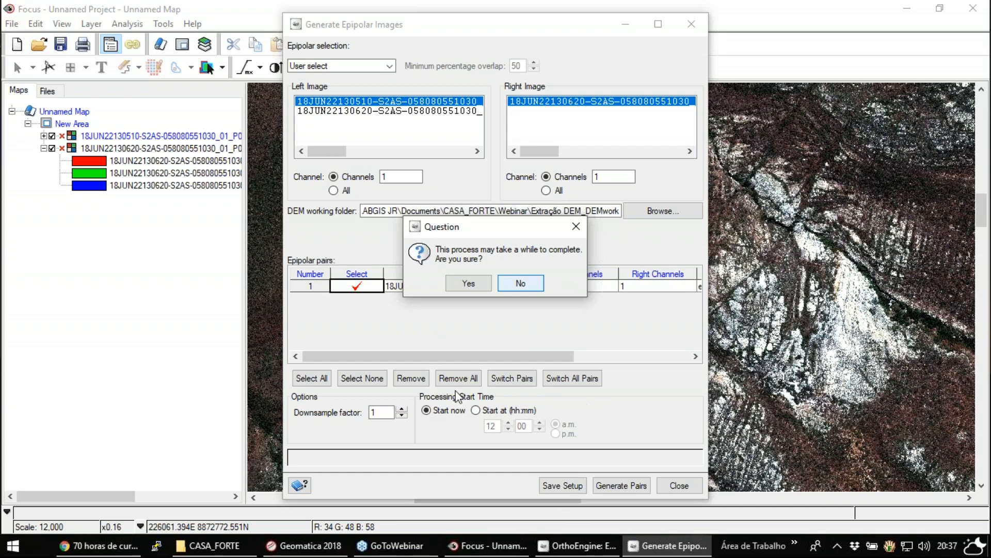
pyautogui.click(535, 287)
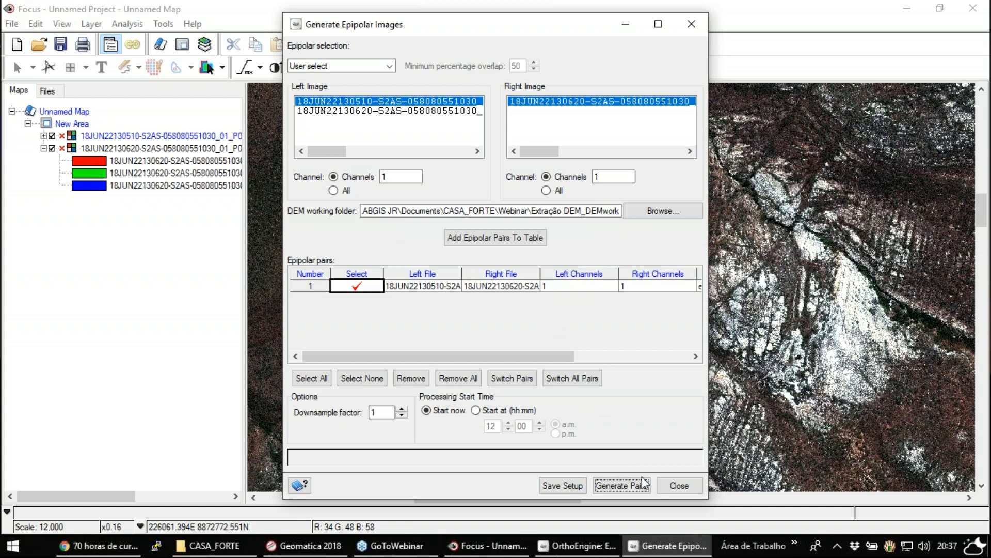
pyautogui.click(670, 486)
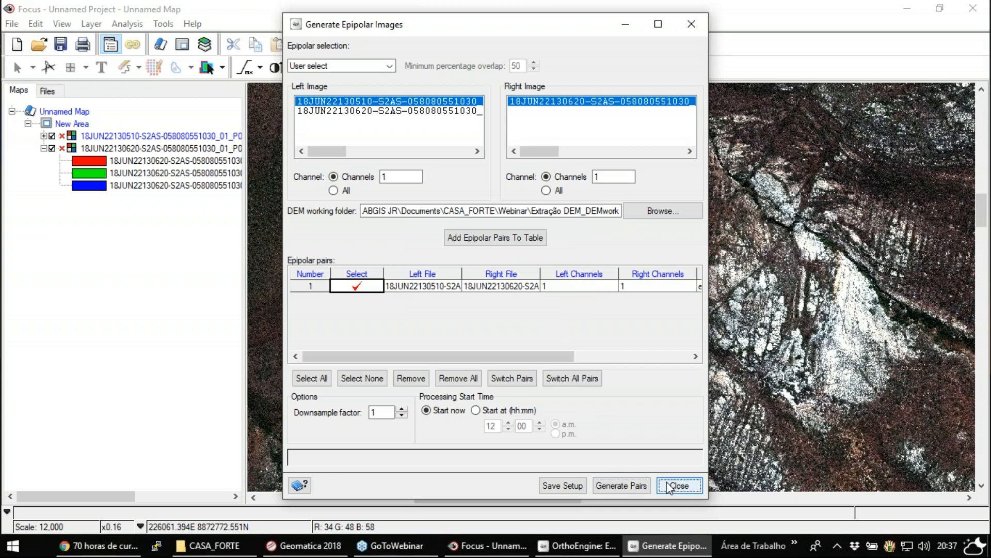
# - Open the existing project 2 Extraindo DEM W2 PAR EPIPOLAR from the Projeto_OrthoEngine folder
pyautogui.click(334, 191)
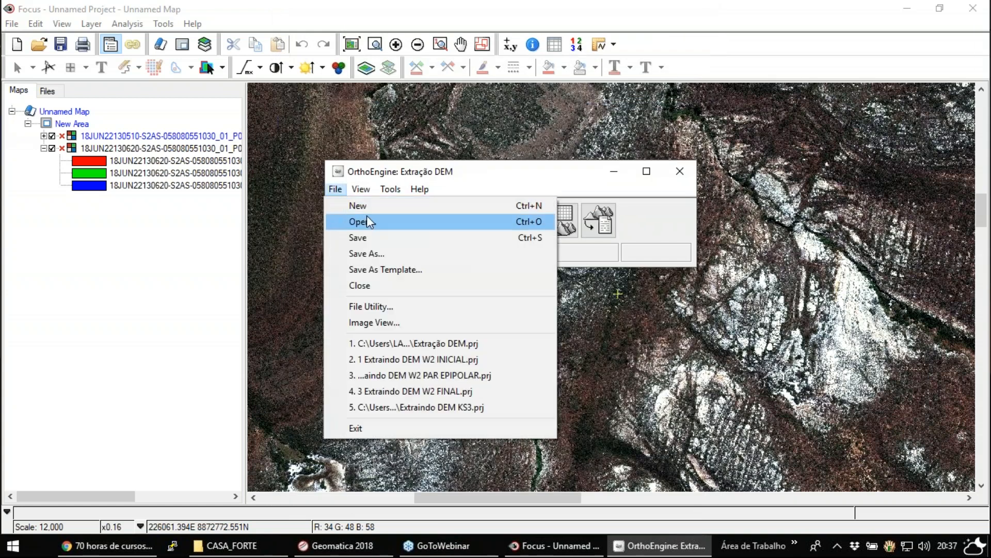
pyautogui.click(373, 226)
pyautogui.click(495, 283)
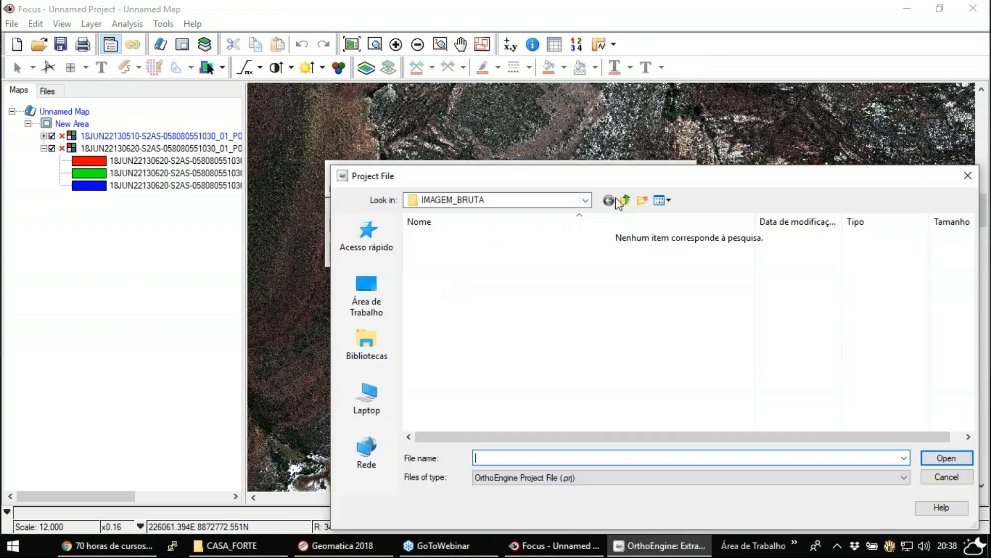
pyautogui.click(625, 200)
pyautogui.doubleClick(468, 267)
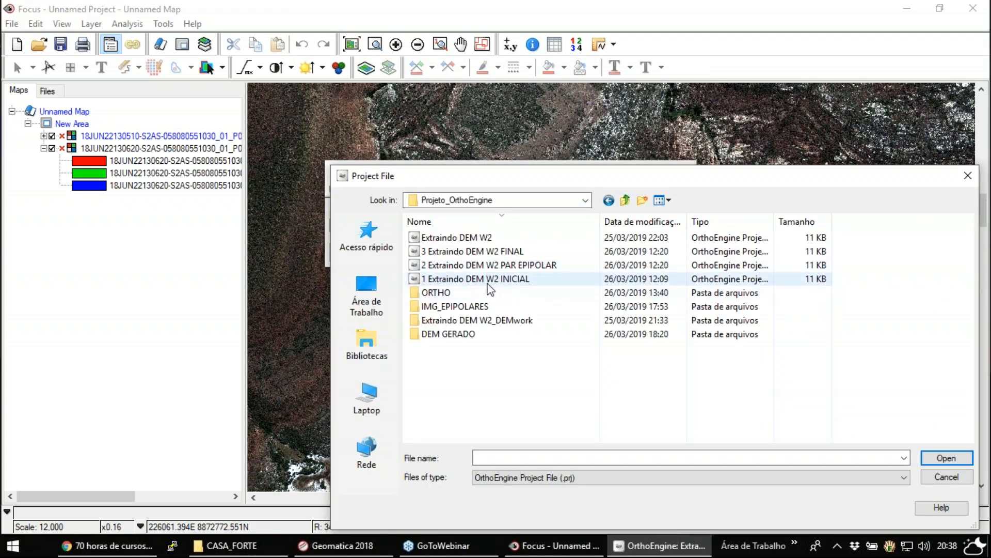
pyautogui.click(504, 267)
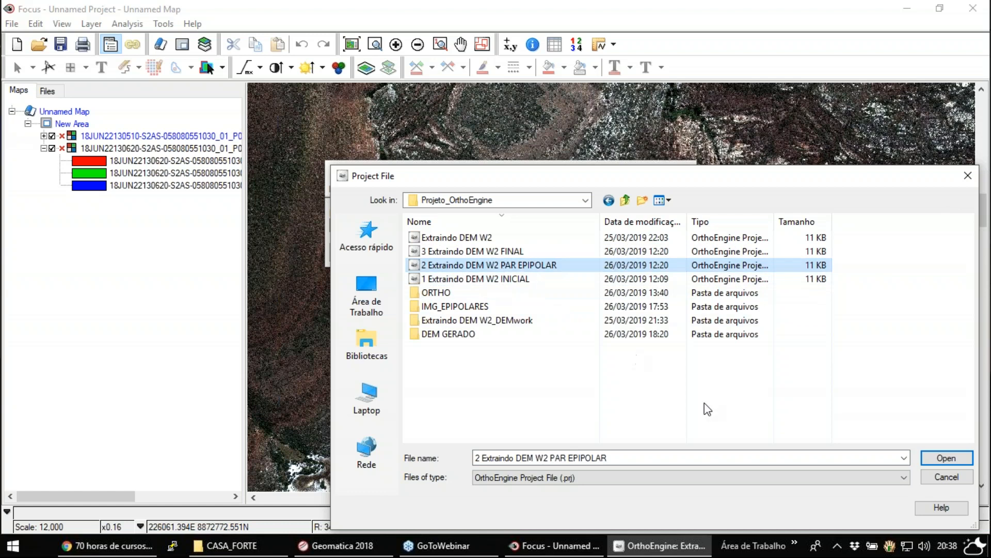
pyautogui.click(950, 461)
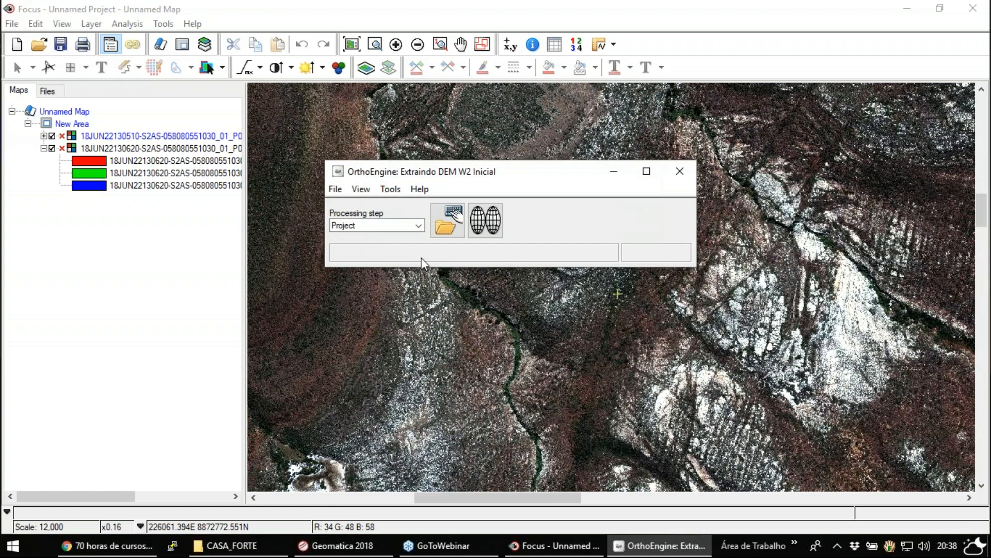
# - Switch the processing step to DEM From Stereo and check the epipolar pair defined in this project
pyautogui.click(357, 224)
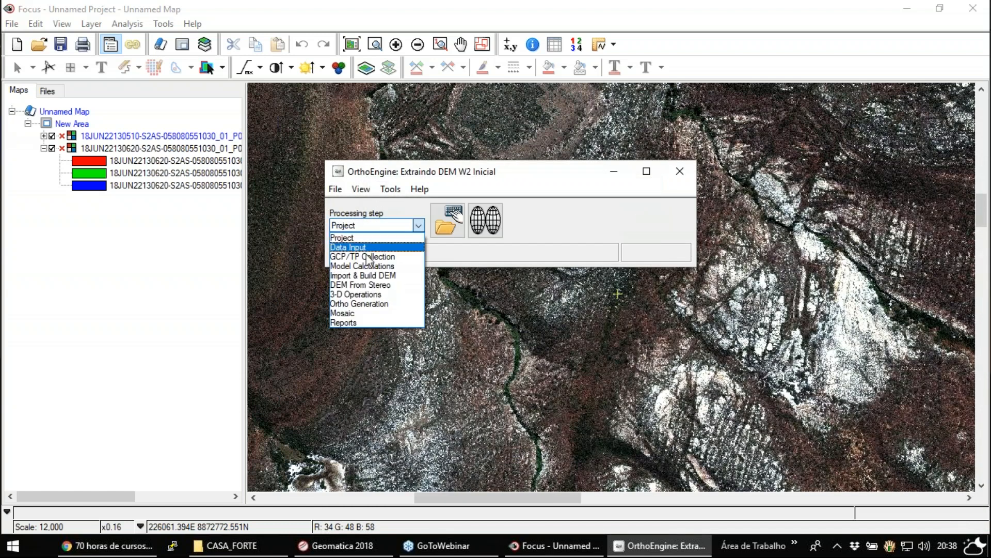
pyautogui.click(377, 285)
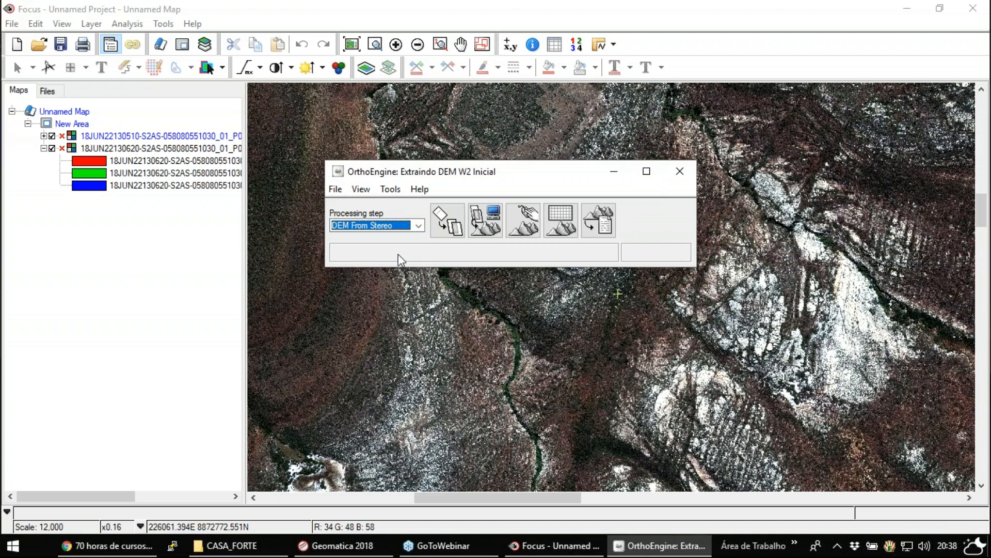
pyautogui.click(443, 225)
pyautogui.click(412, 287)
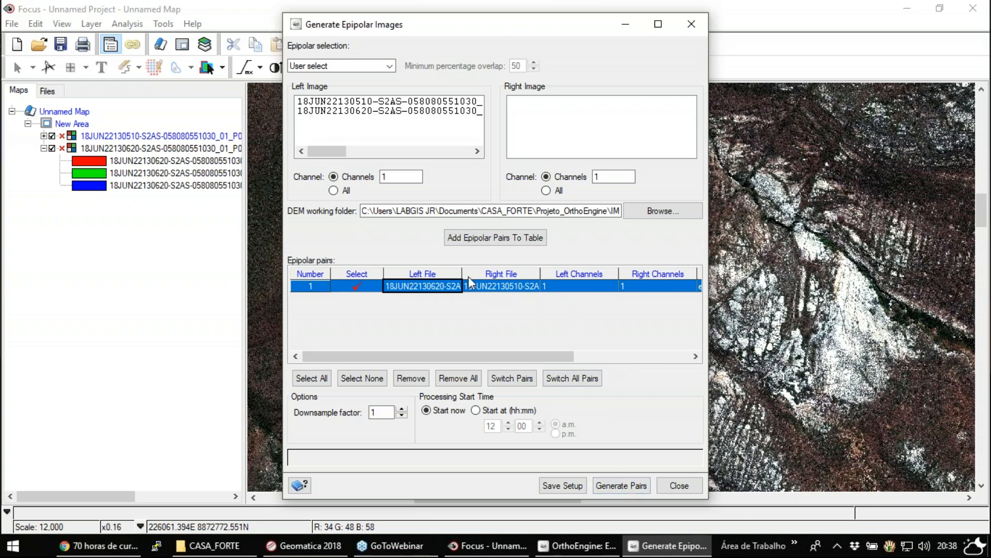
pyautogui.click(676, 484)
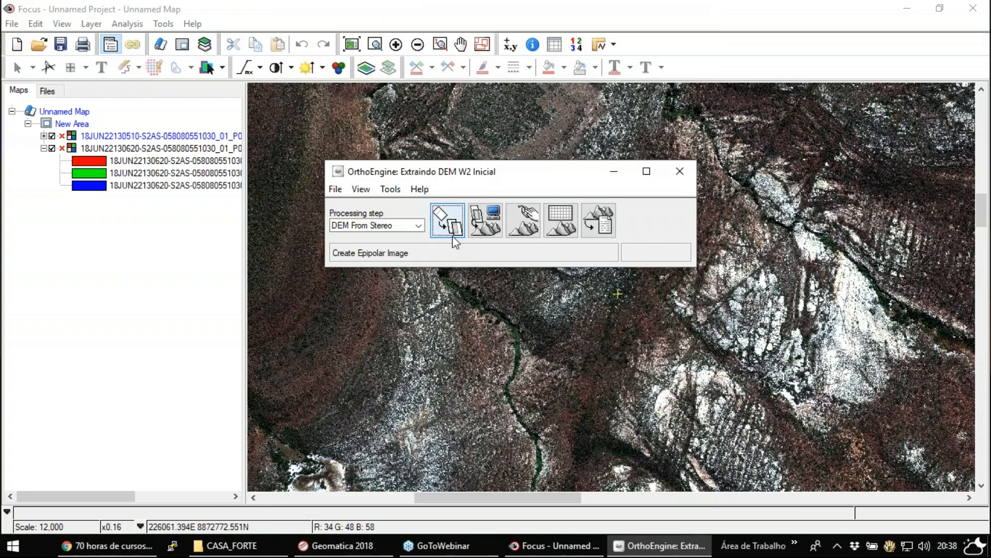
# - Start automatic DEM extraction for the listed stereo pair, using SGM (Semi-global matching) as the extraction method
pyautogui.click(493, 228)
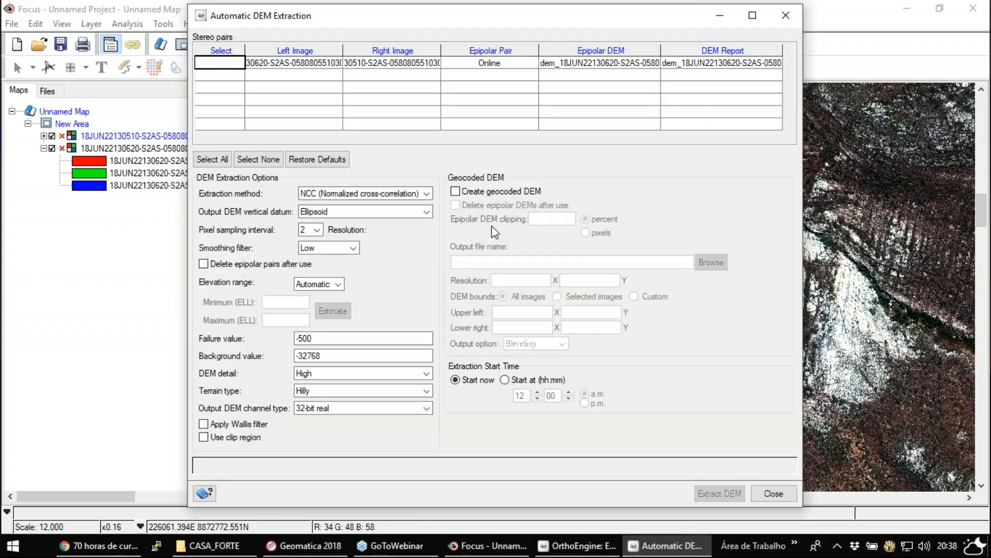
pyautogui.click(309, 63)
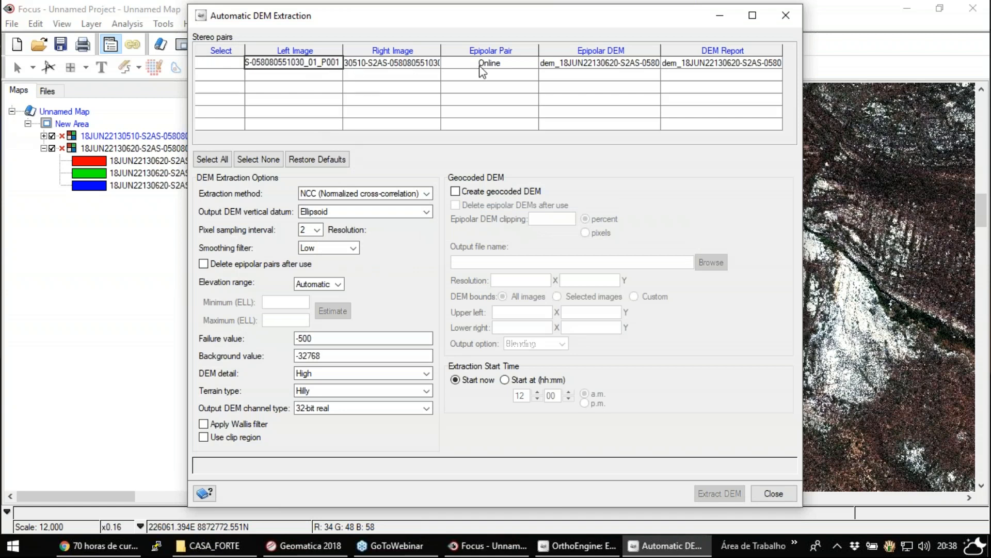
pyautogui.click(221, 61)
pyautogui.click(225, 64)
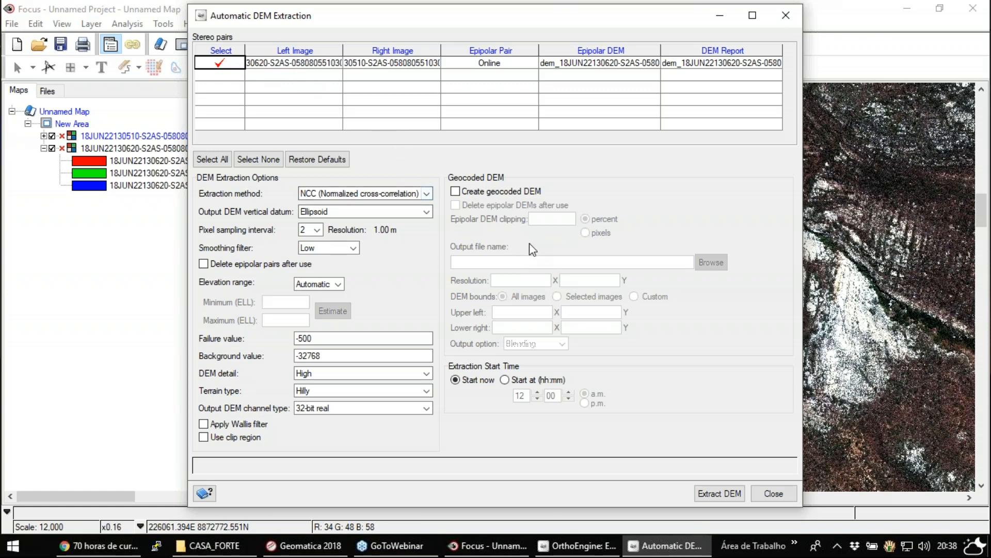
pyautogui.click(426, 194)
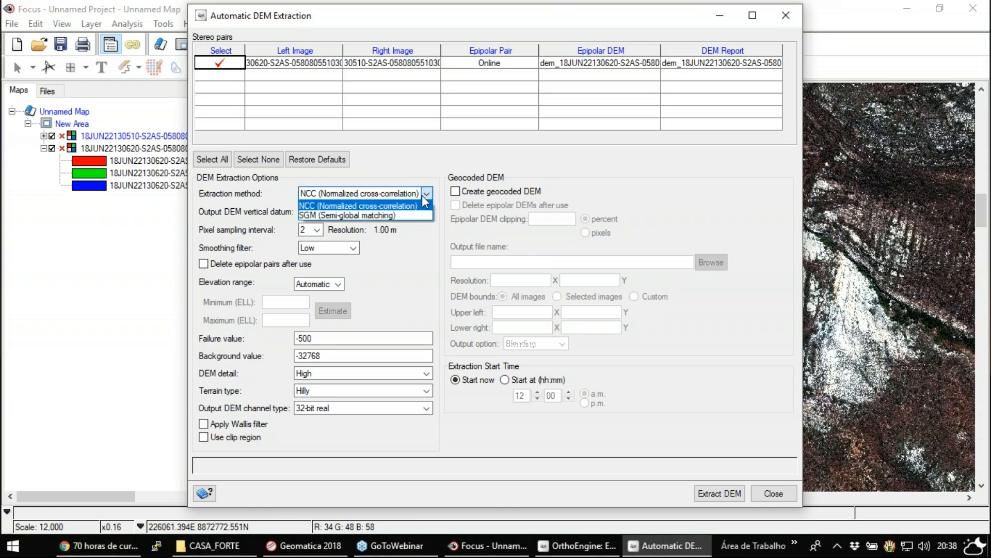
pyautogui.click(311, 214)
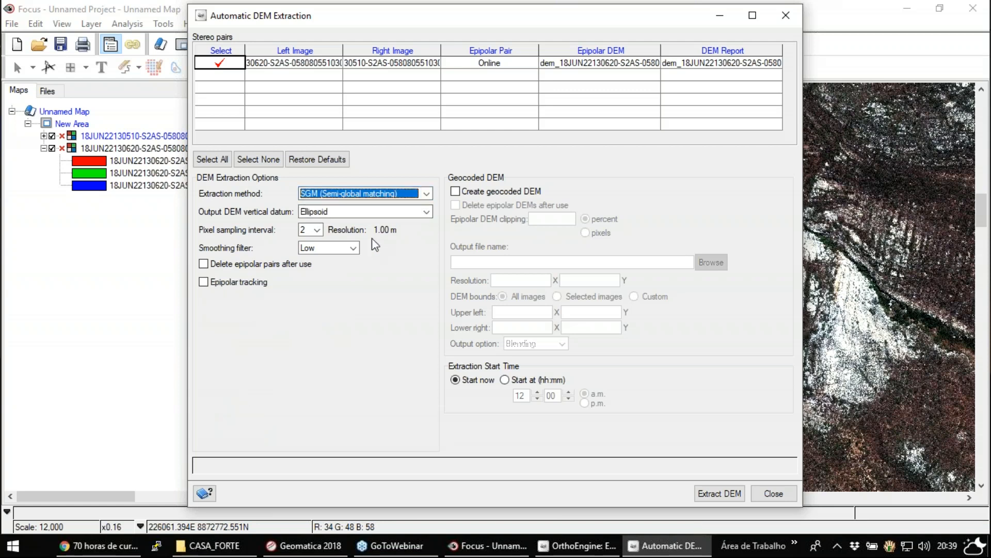
# - Set the output DEM vertical datum to Ellipsoid and the pixel sampling interval to 1
pyautogui.click(427, 212)
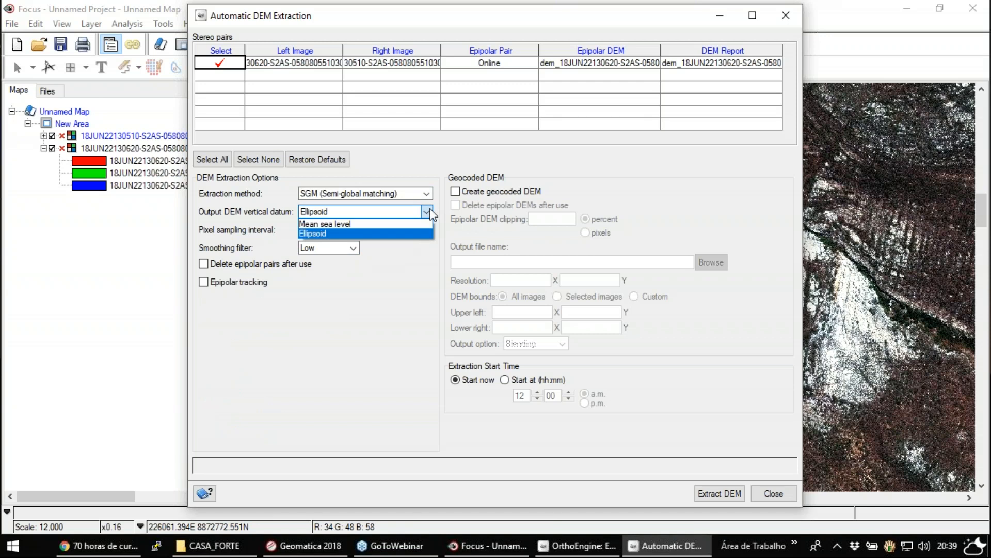
pyautogui.click(323, 234)
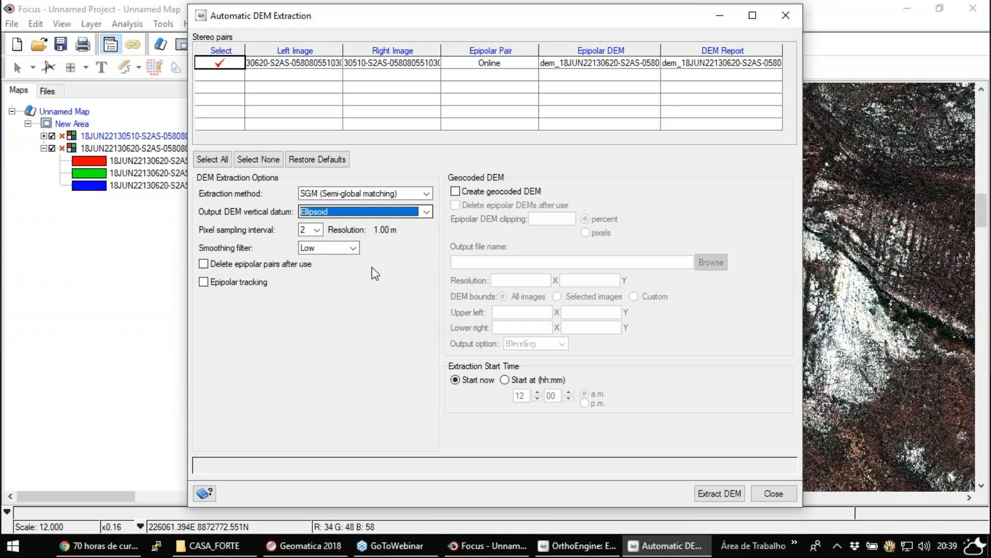
pyautogui.click(318, 230)
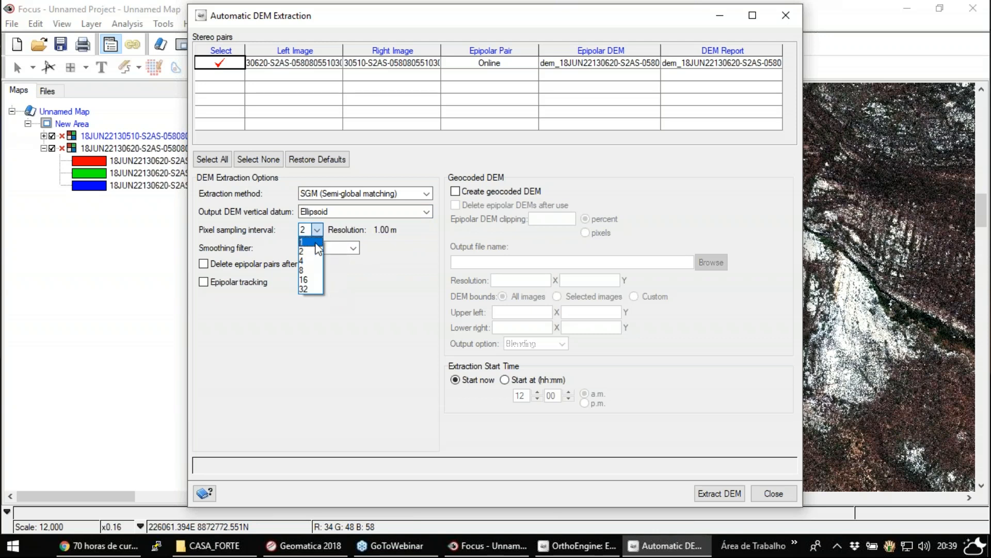
pyautogui.click(316, 242)
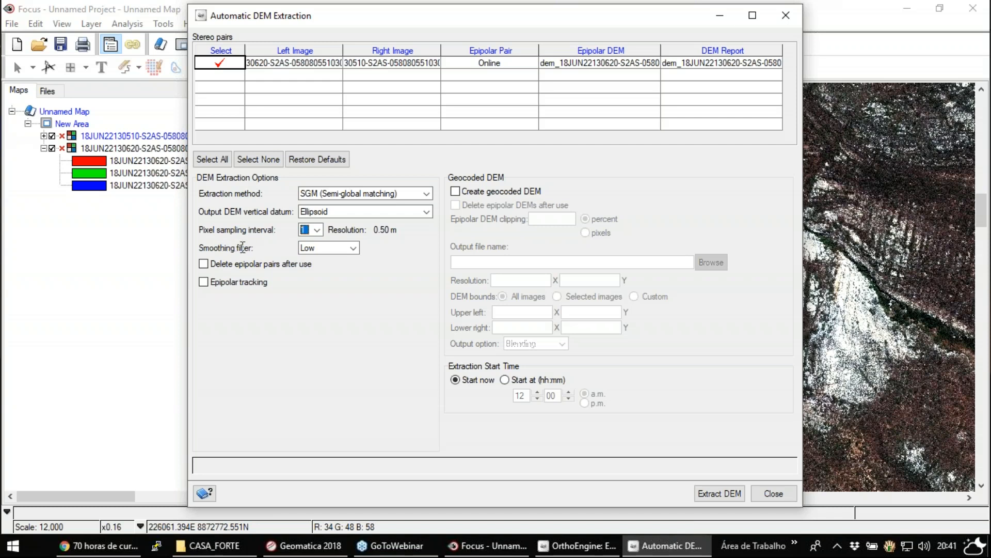
# - Keep the smoothing filter at Low and enable epipolar tracking for the DEM extraction
pyautogui.click(352, 248)
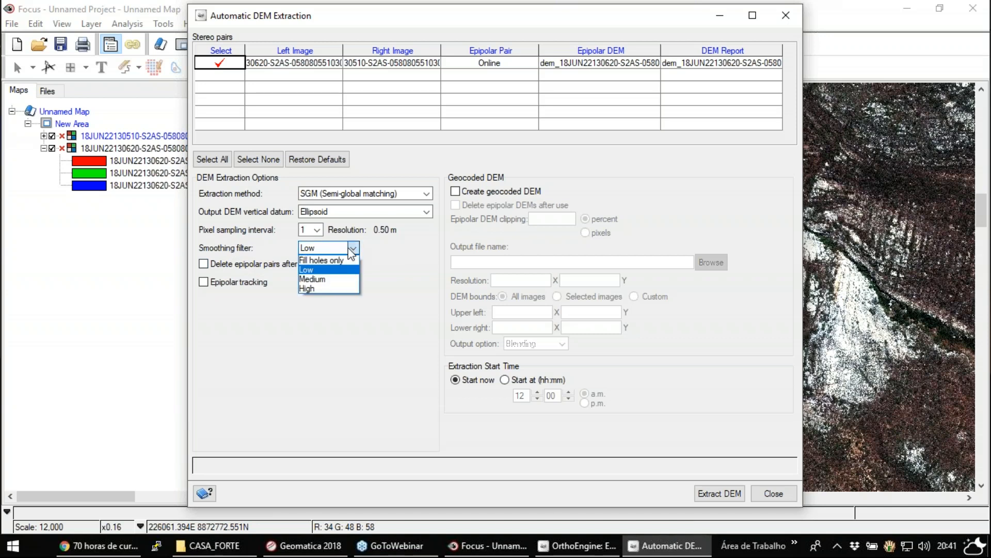
pyautogui.click(385, 247)
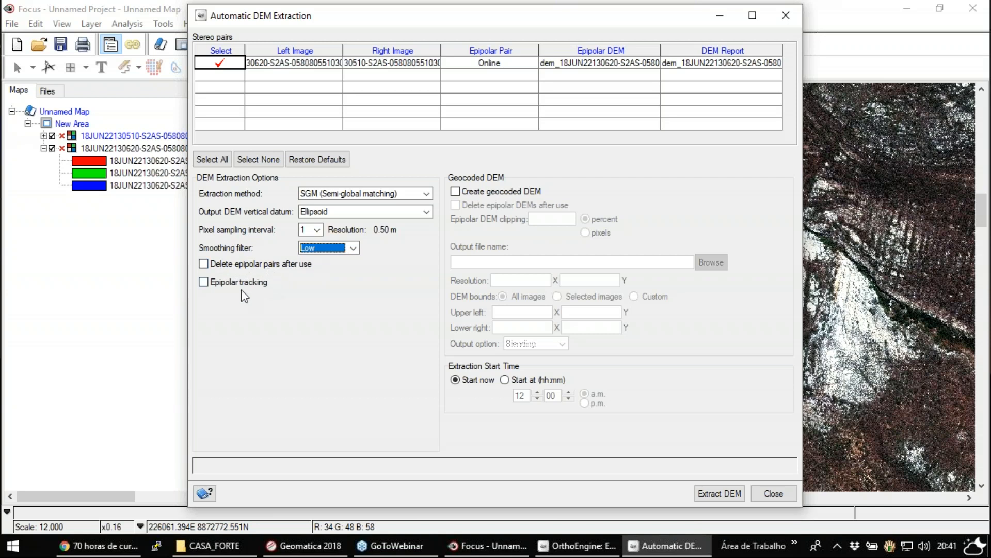
pyautogui.click(204, 282)
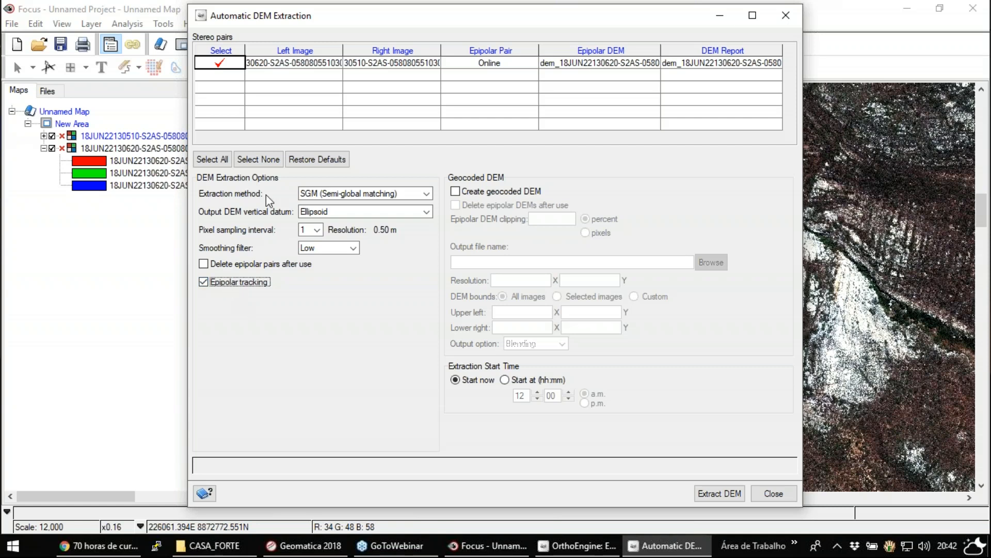
# - Enable creation of a geocoded DEM and set its output file to DEM.pix in the DEM GERADO folder
pyautogui.click(483, 187)
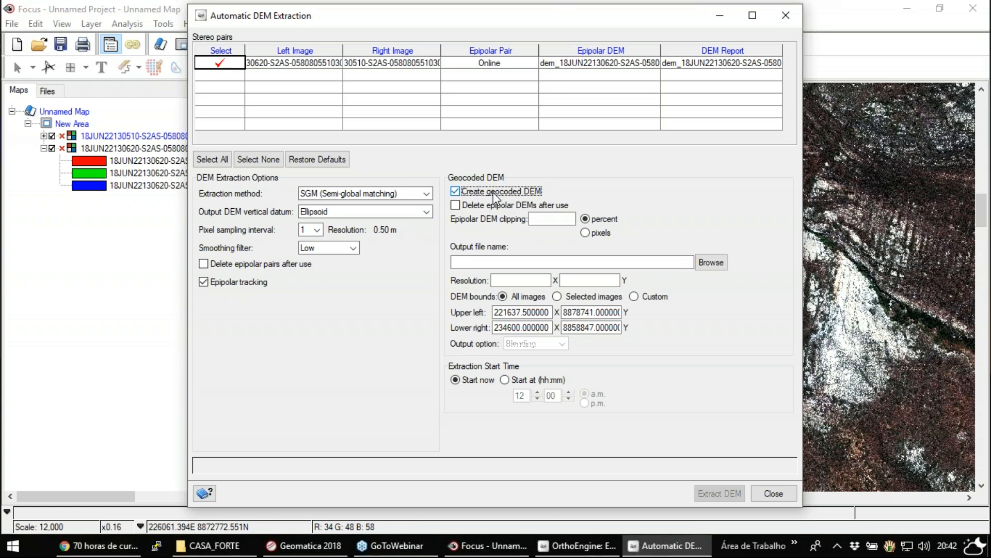
pyautogui.click(544, 218)
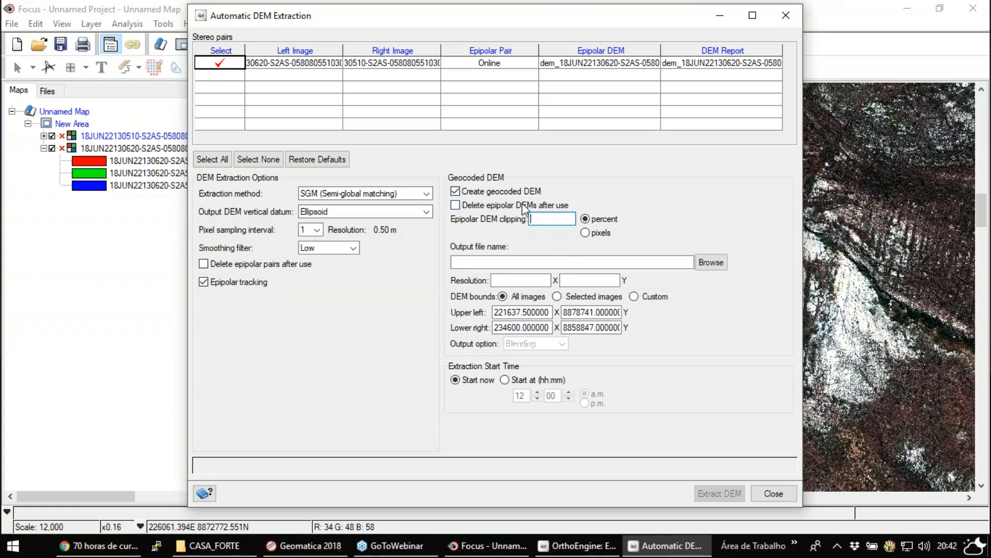
pyautogui.click(710, 262)
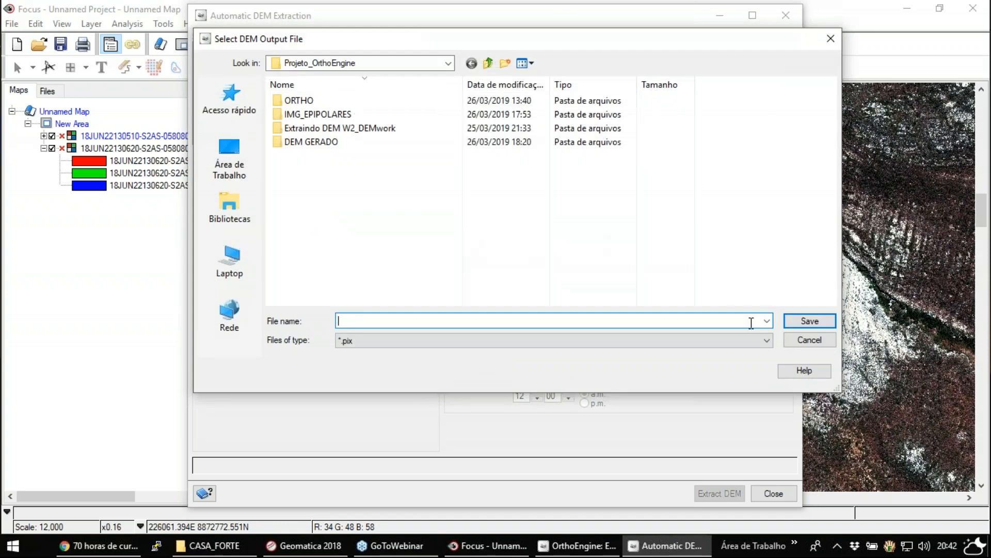
pyautogui.doubleClick(316, 143)
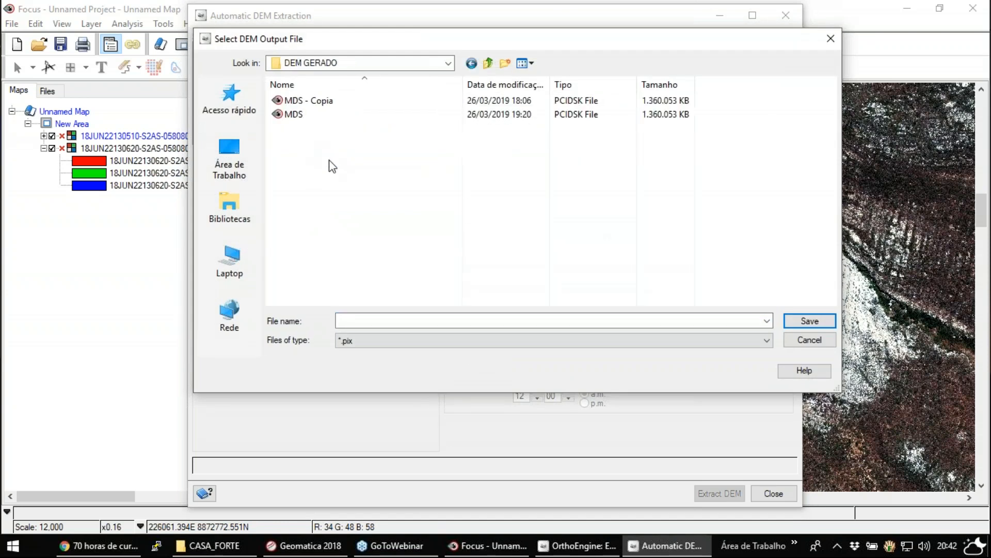
pyautogui.click(789, 349)
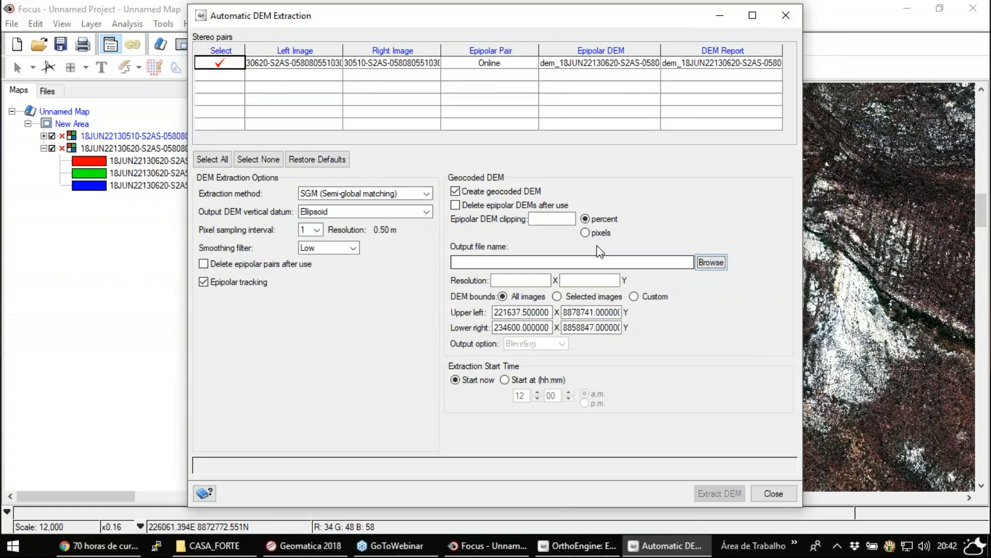
pyautogui.click(711, 262)
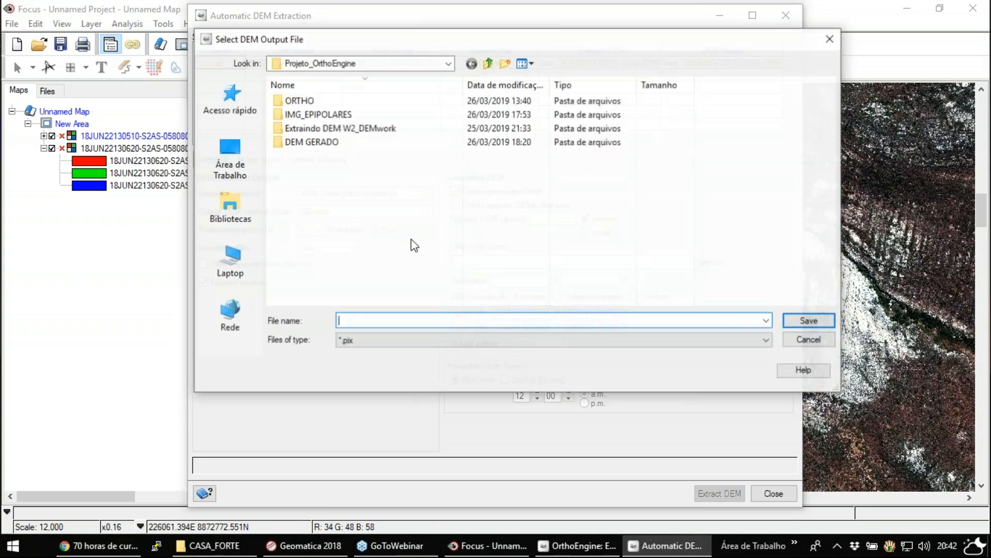
pyautogui.doubleClick(325, 142)
pyautogui.click(388, 321)
pyautogui.write('DEM')
pyautogui.press('Return')
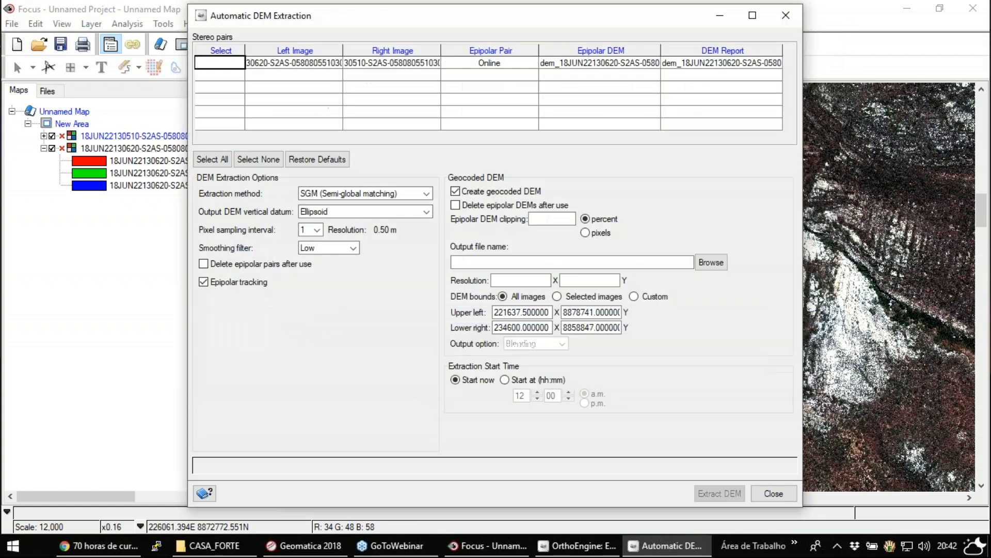
pyautogui.moveTo(666, 262); pyautogui.dragTo(696, 266)
pyautogui.click(680, 263)
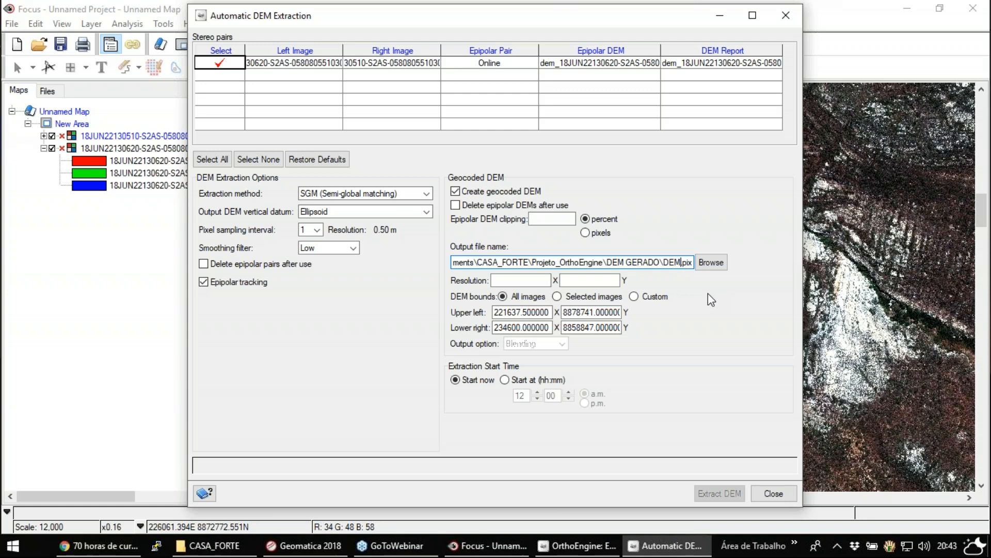
# - Set the geocoded DEM resolution to 1 in X and Y, check the upper-left bounds, and close the extraction settings without extracting
pyautogui.click(516, 281)
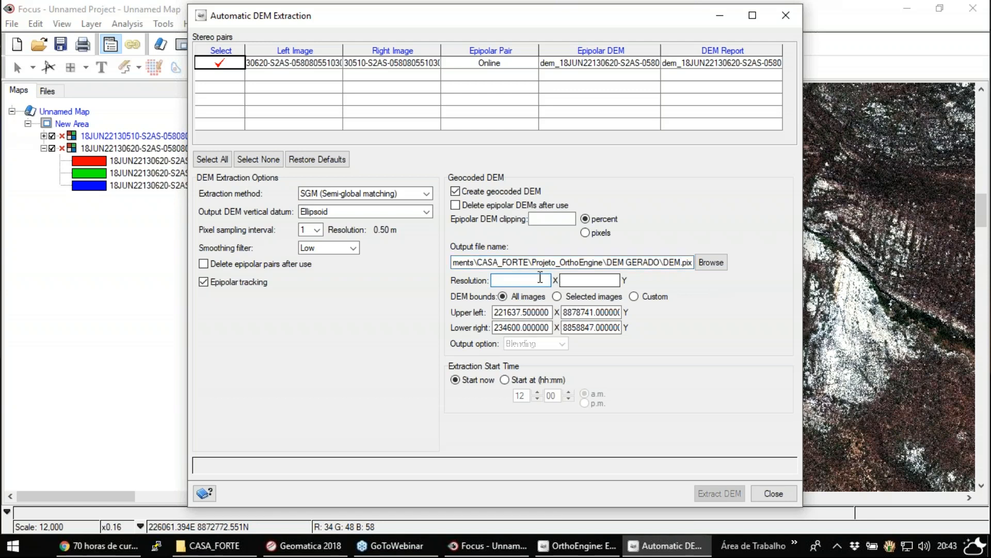
pyautogui.write('1')
pyautogui.click(573, 283)
pyautogui.write('1')
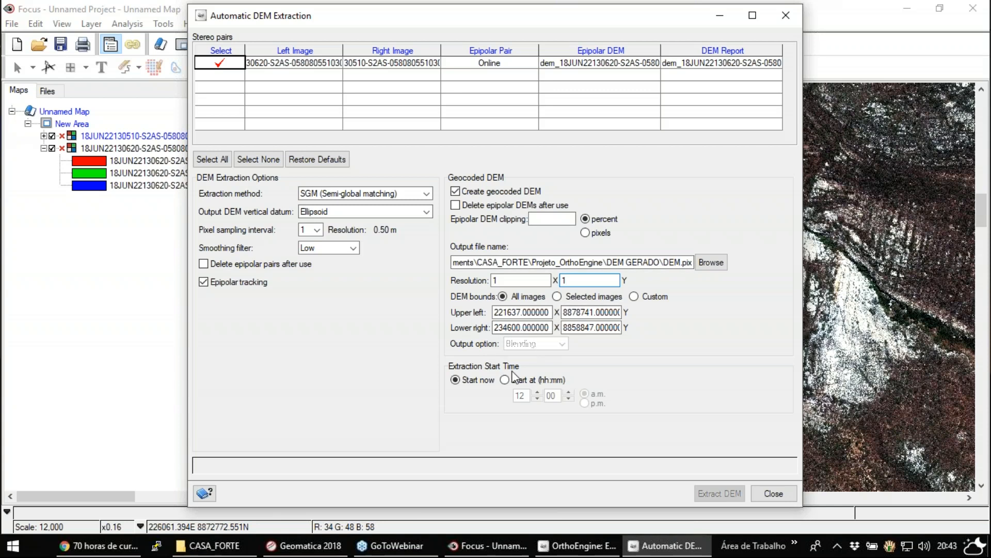
pyautogui.click(511, 311)
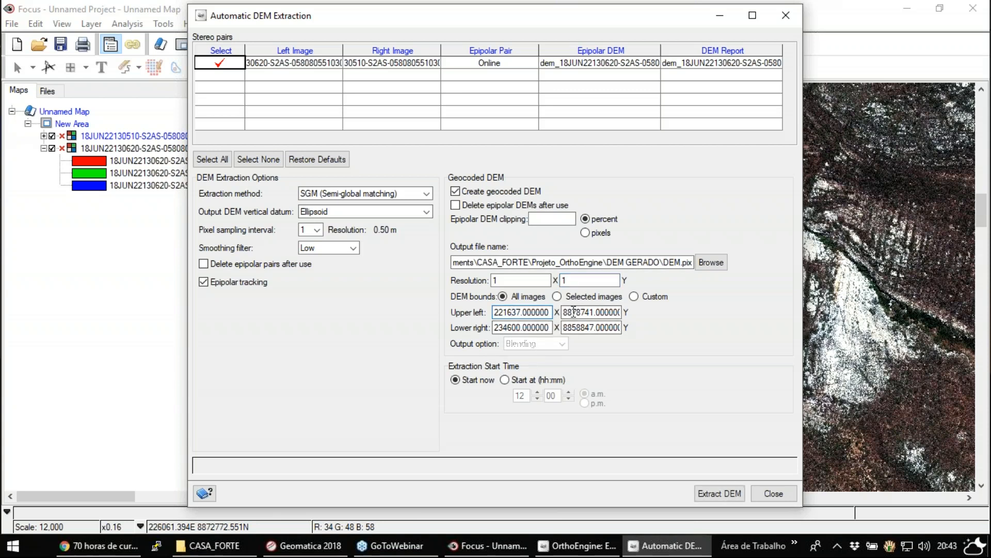
pyautogui.click(607, 312)
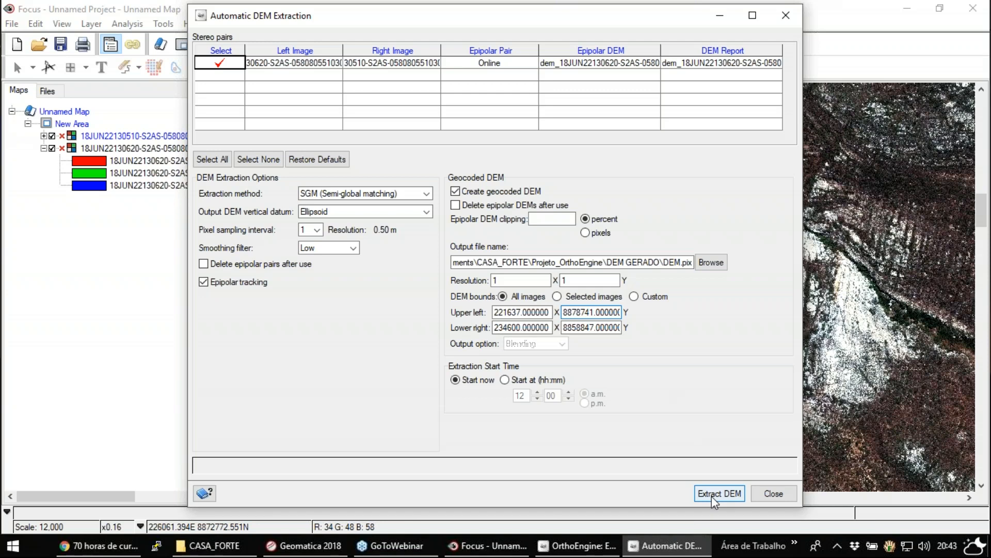
pyautogui.click(761, 491)
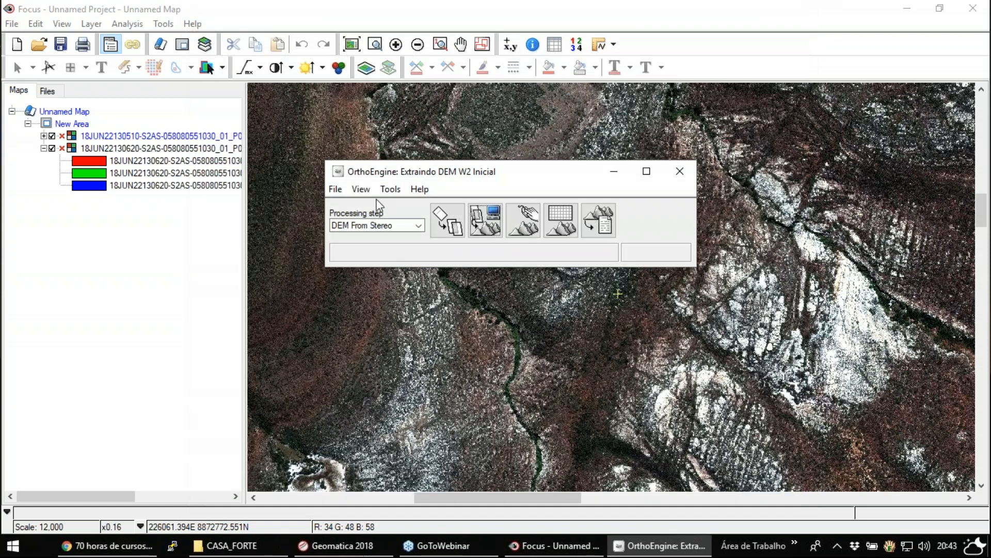
# - Open the existing project 3 Extraindo DEM W2 FINAL from the Projeto_OrthoEngine folder
pyautogui.click(336, 190)
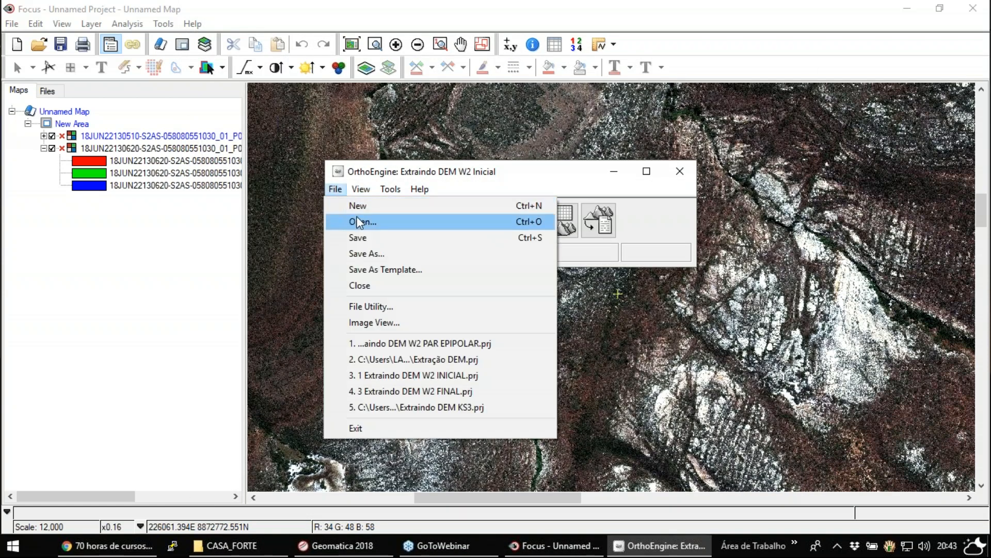
pyautogui.click(363, 221)
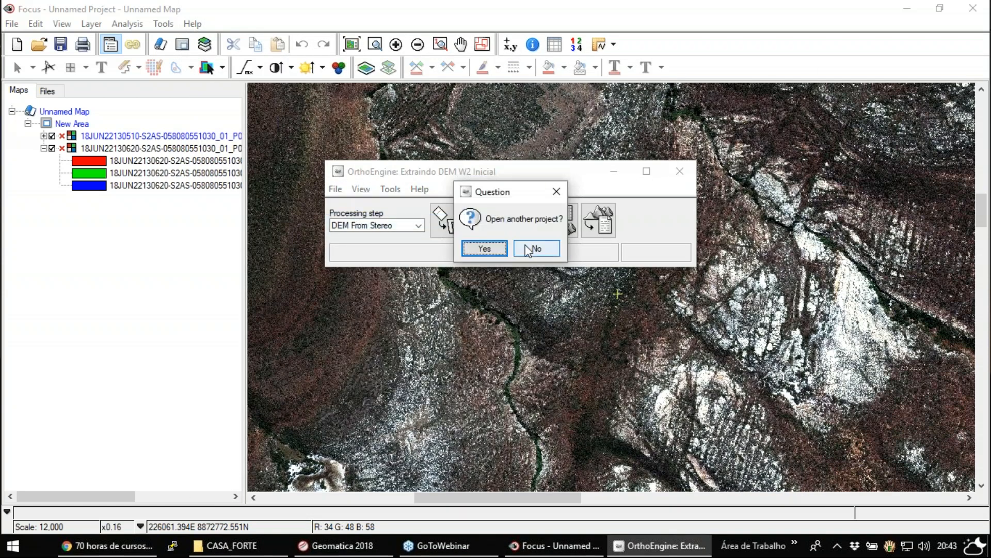
pyautogui.click(486, 249)
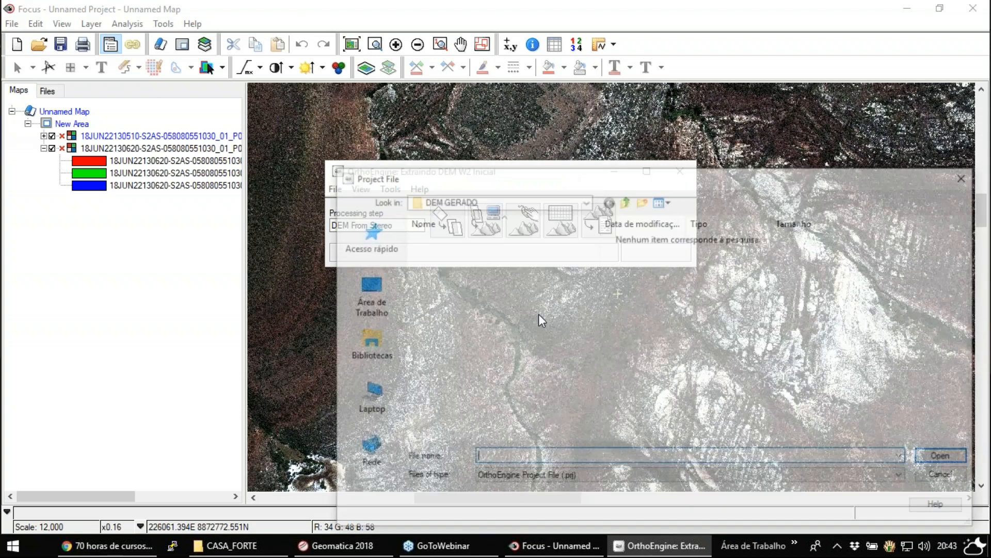
pyautogui.click(625, 200)
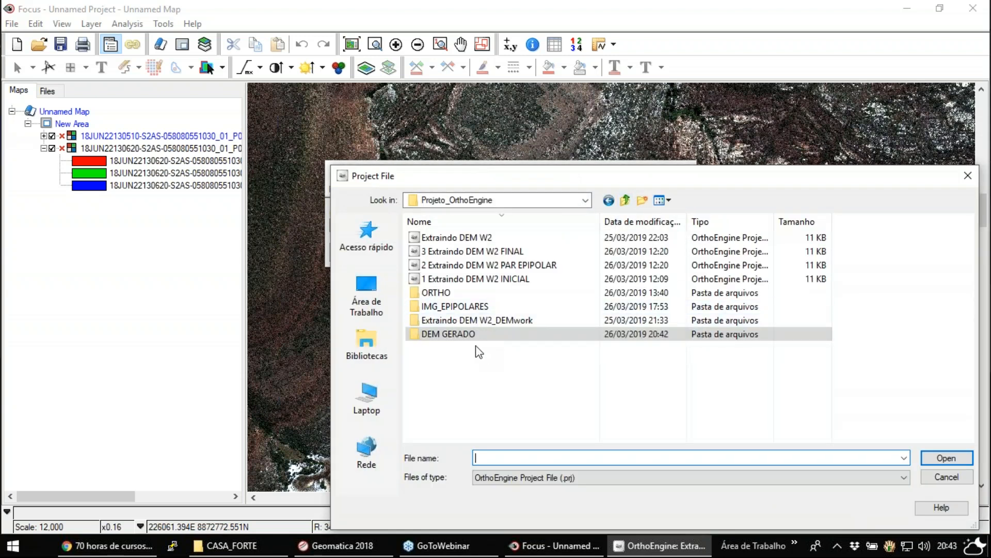
pyautogui.doubleClick(465, 323)
pyautogui.click(625, 200)
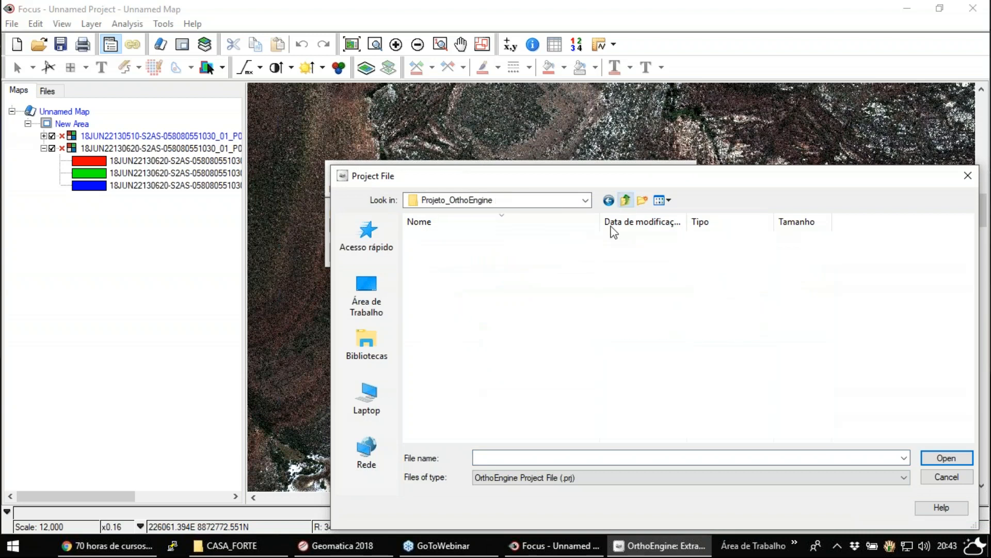
pyautogui.doubleClick(473, 252)
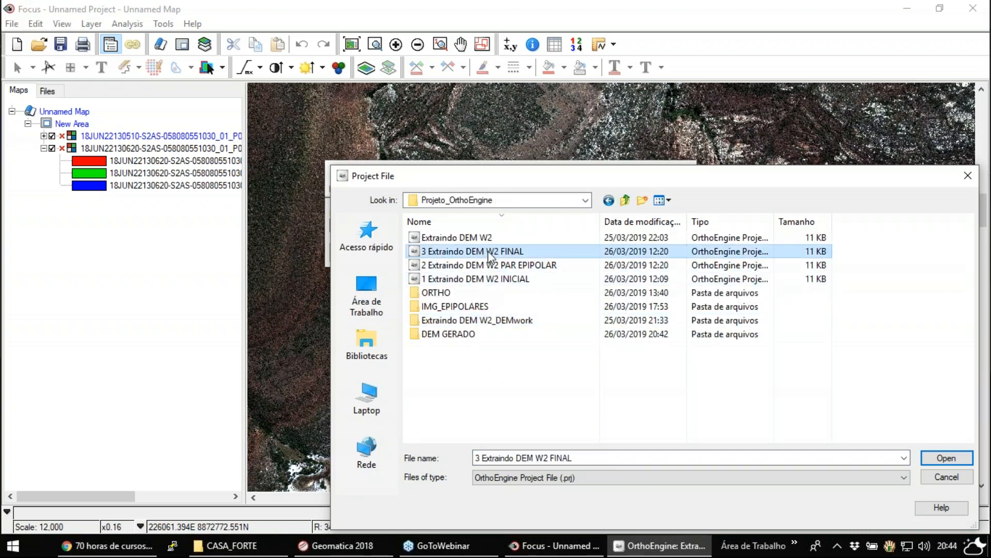
# - Set the processing step of the final project to DEM From Stereo
pyautogui.click(404, 228)
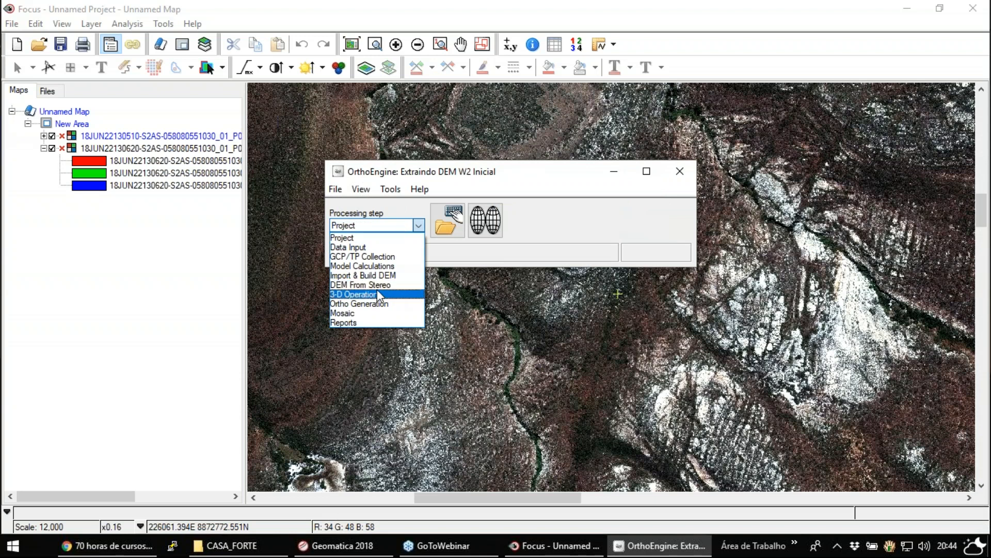
pyautogui.click(379, 287)
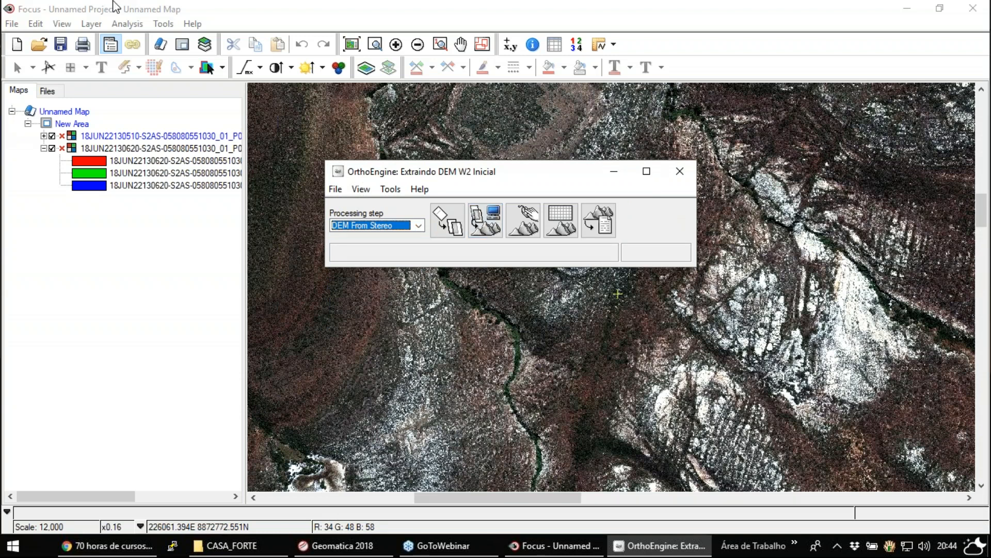
pyautogui.click(341, 227)
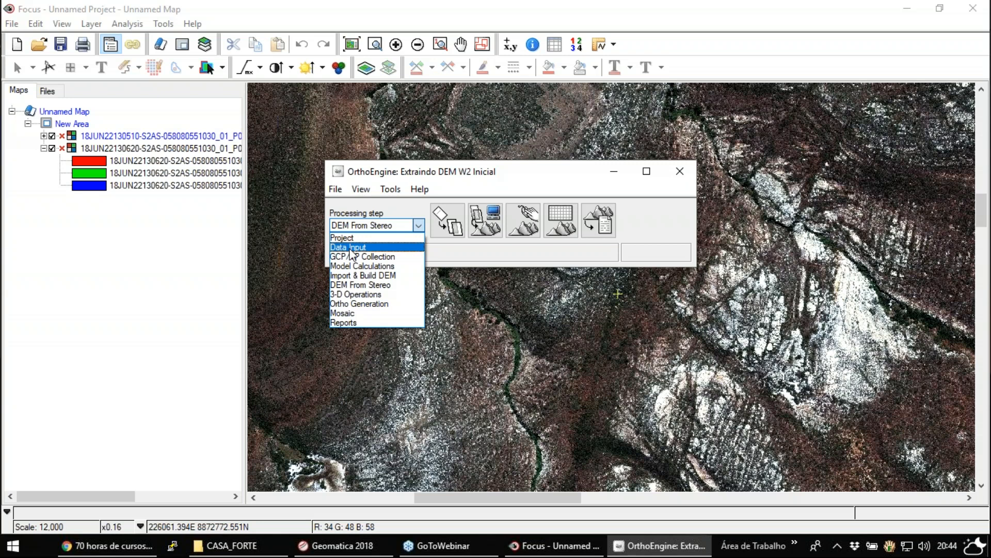
pyautogui.click(378, 287)
pyautogui.click(390, 229)
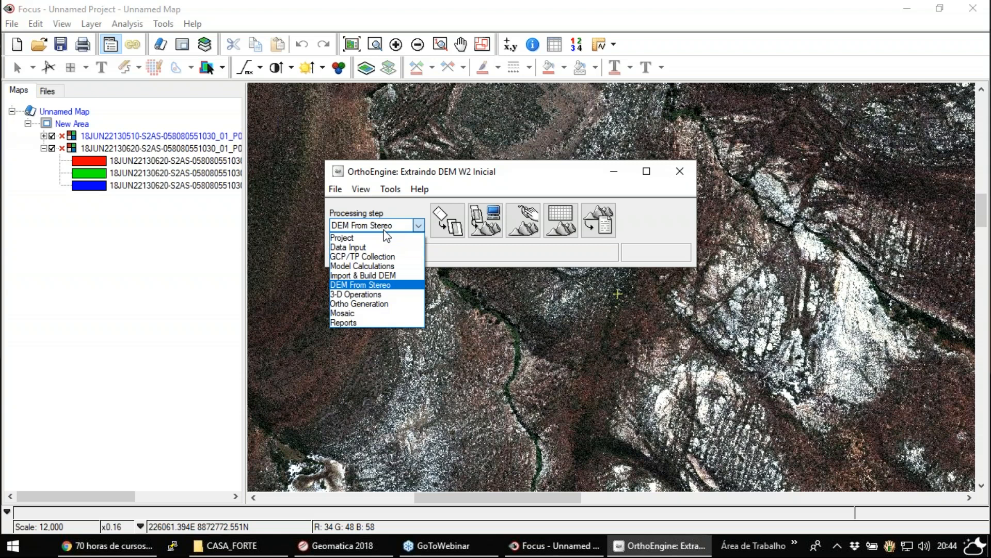
pyautogui.click(395, 231)
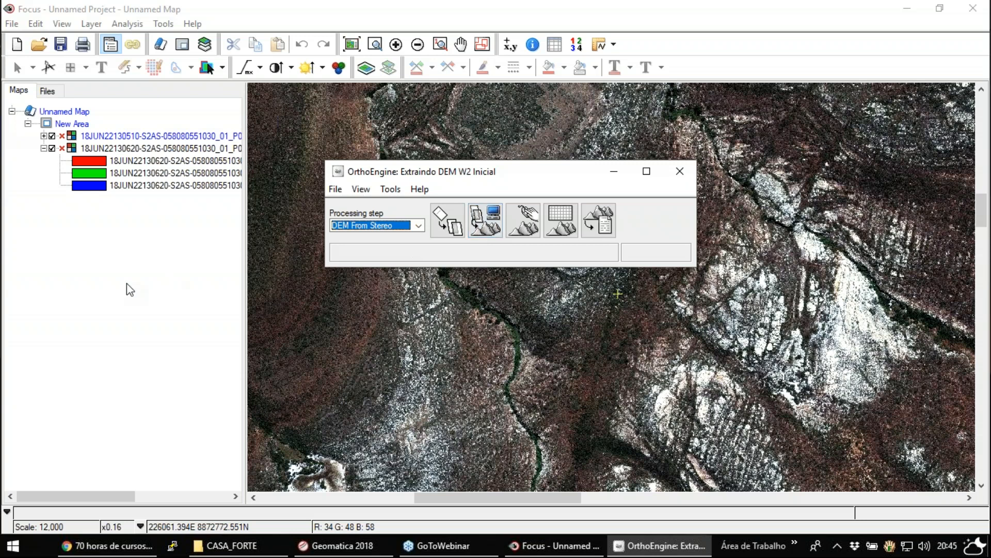
# - Switch to Focus and start a new empty project
pyautogui.click(166, 283)
pyautogui.click(17, 44)
pyautogui.click(504, 281)
# - Open the generated DEM file MDS - Copia from the DEM GERADO folder inside Projeto_OrthoEngine
pyautogui.click(36, 48)
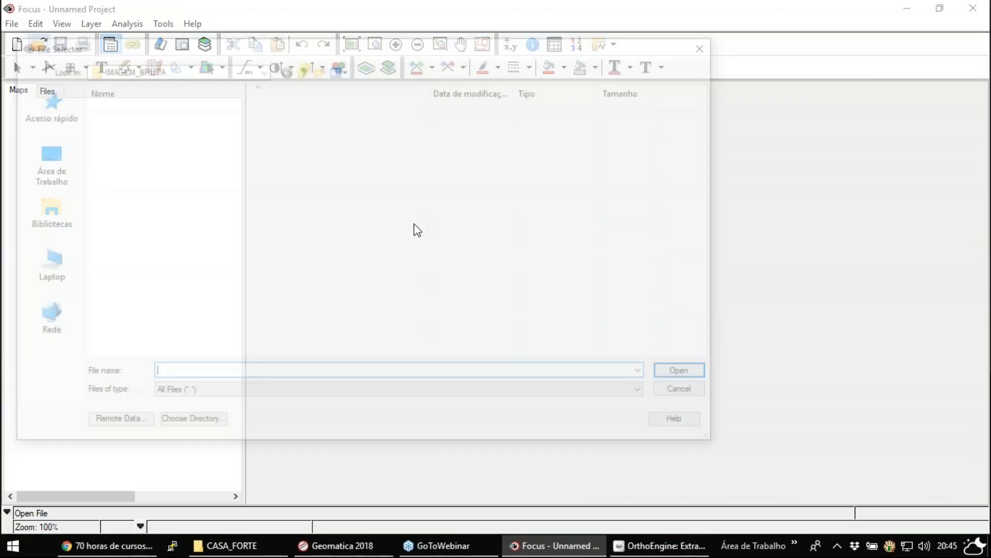
pyautogui.click(303, 68)
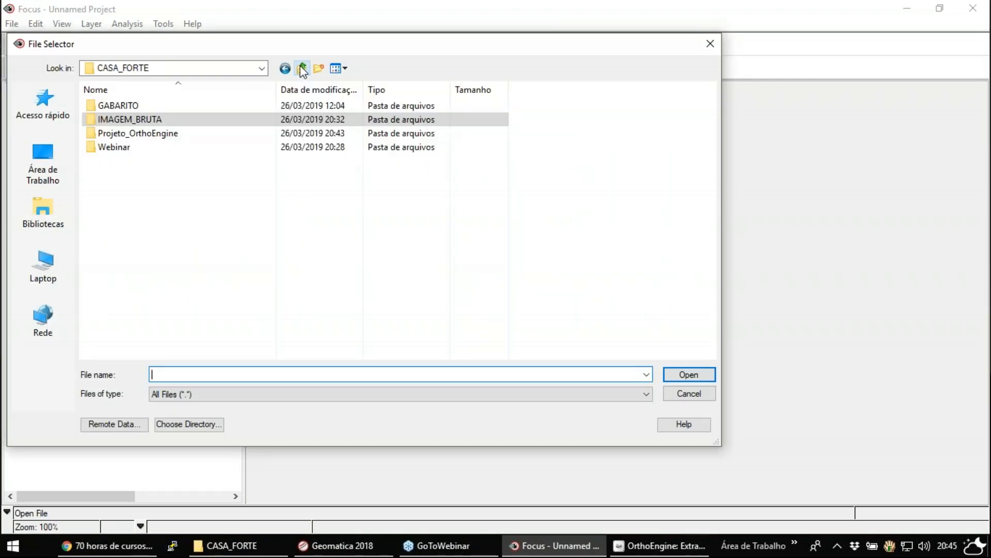
pyautogui.click(136, 134)
pyautogui.doubleClick(137, 134)
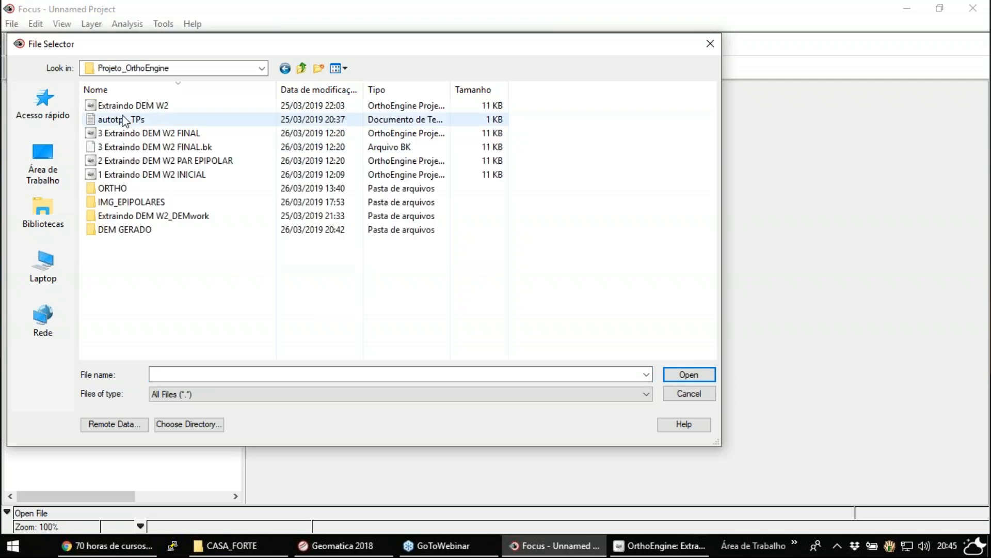
pyautogui.doubleClick(134, 231)
pyautogui.click(116, 106)
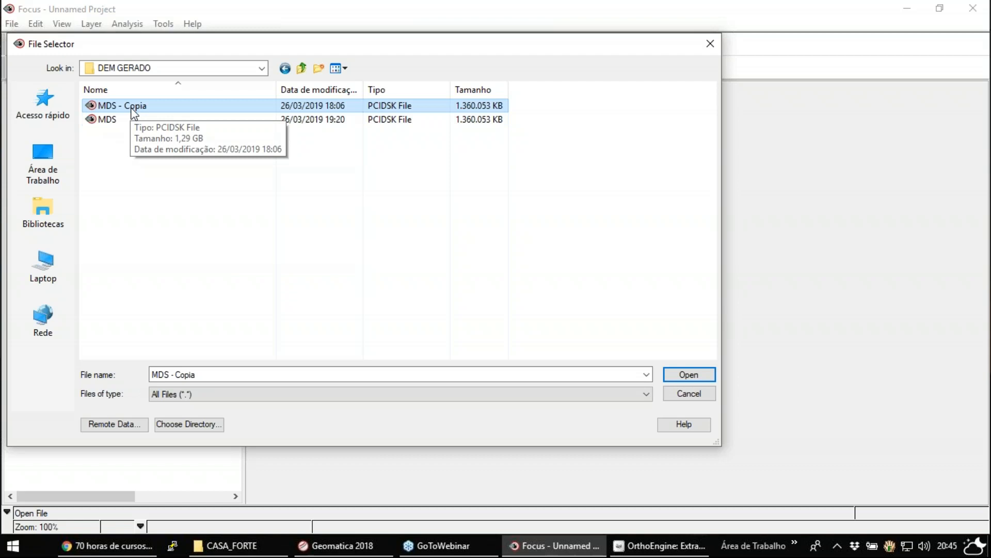
pyautogui.doubleClick(133, 106)
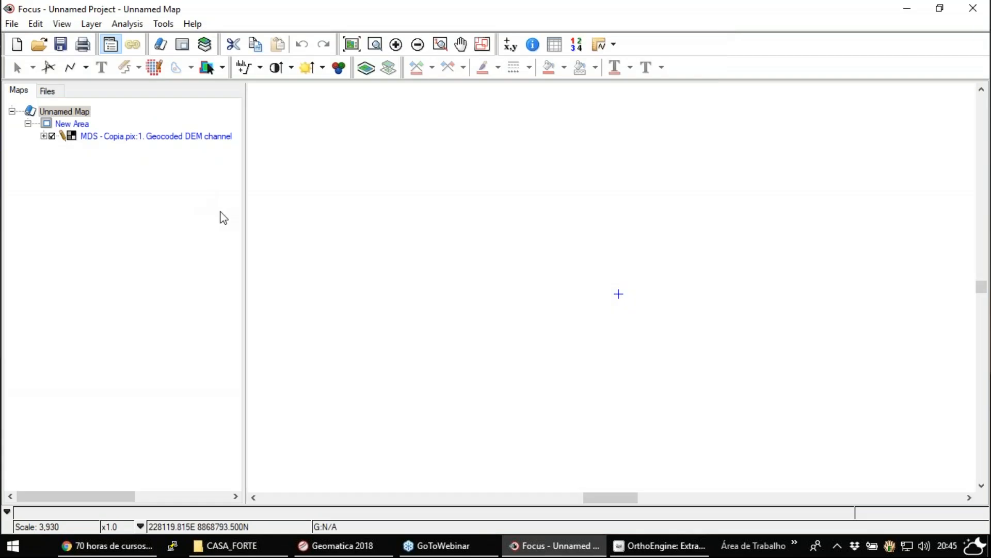
# - Apply a contrast enhancement to the MDS - Copia geocoded DEM layer so its relief can be seen
pyautogui.click(352, 45)
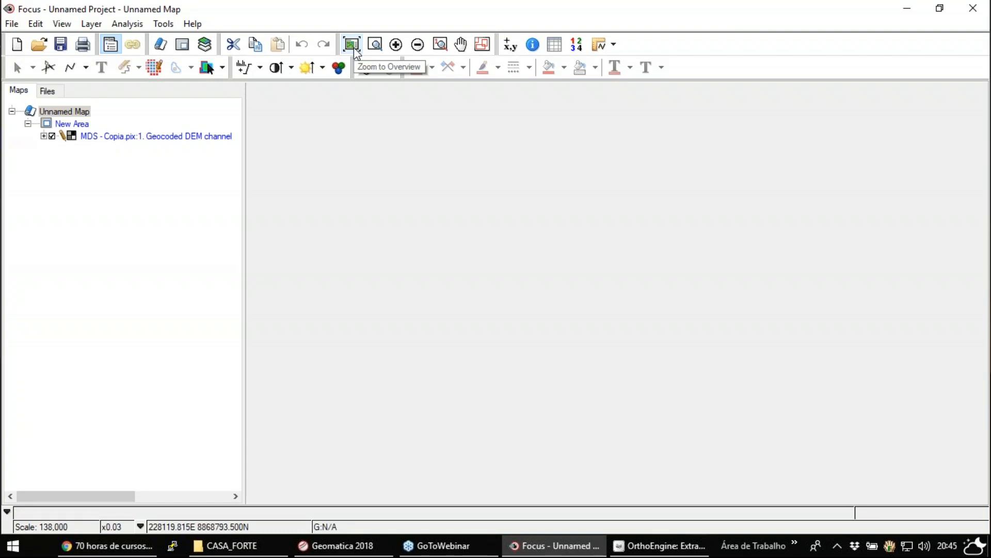
pyautogui.click(45, 138)
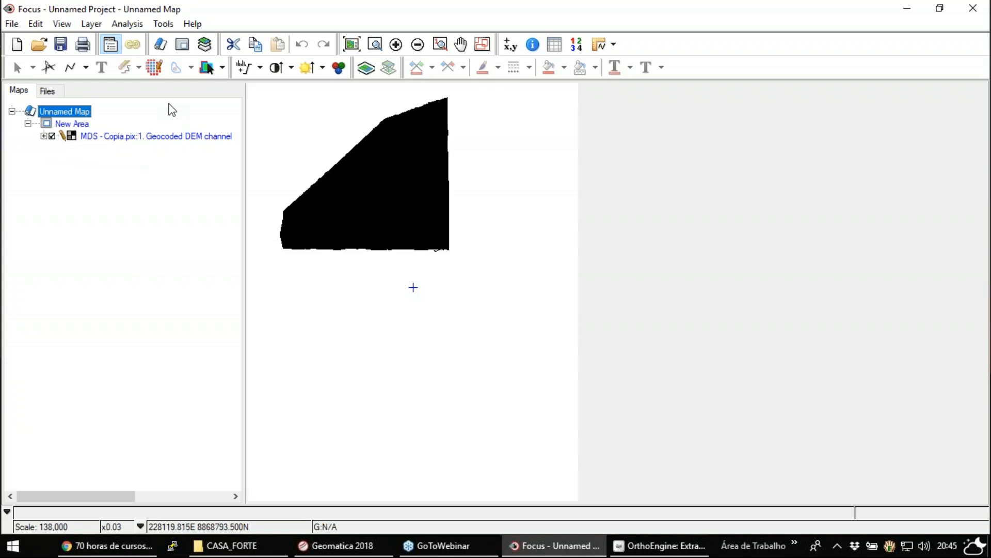
pyautogui.click(111, 137)
pyautogui.rightClick(112, 137)
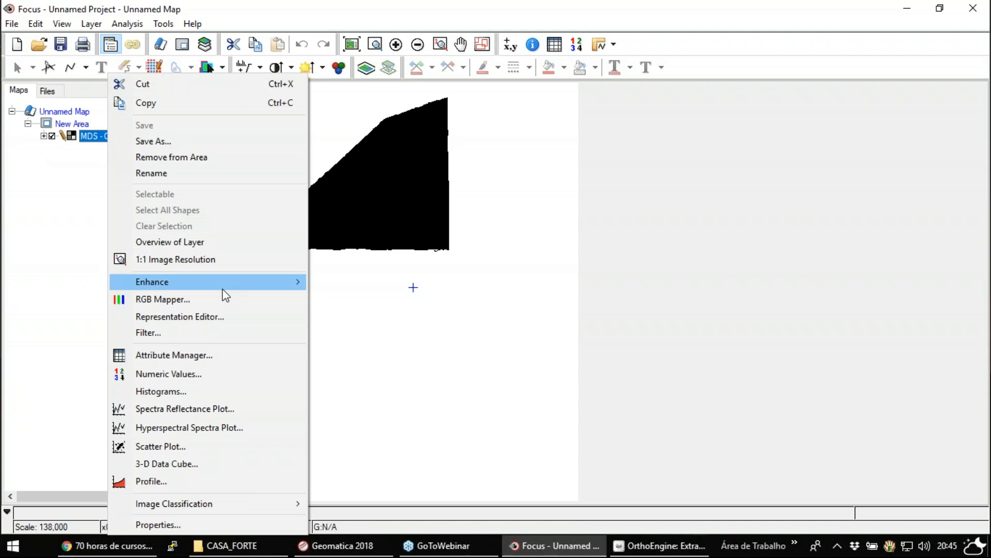
pyautogui.moveTo(222, 284)
pyautogui.click(336, 307)
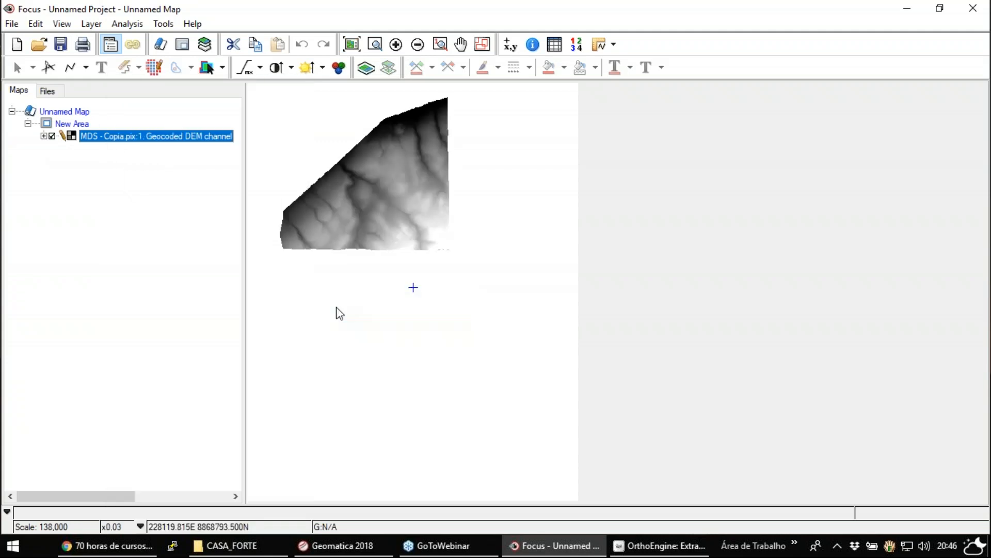
# - Examine the relief detail of the MDS - Copia DEM at close range, from its eastern edge across to its western edge
pyautogui.click(375, 44)
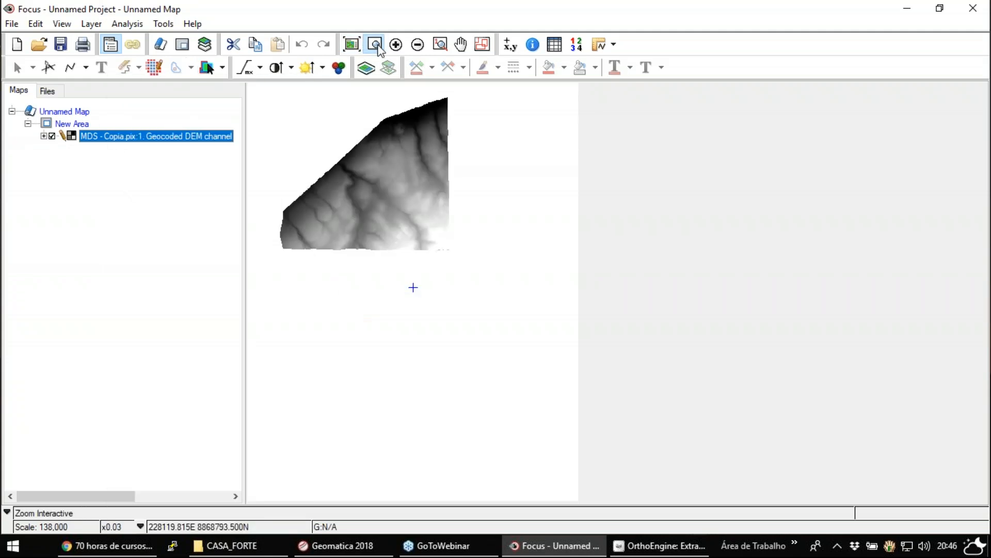
pyautogui.moveTo(327, 184); pyautogui.dragTo(381, 226)
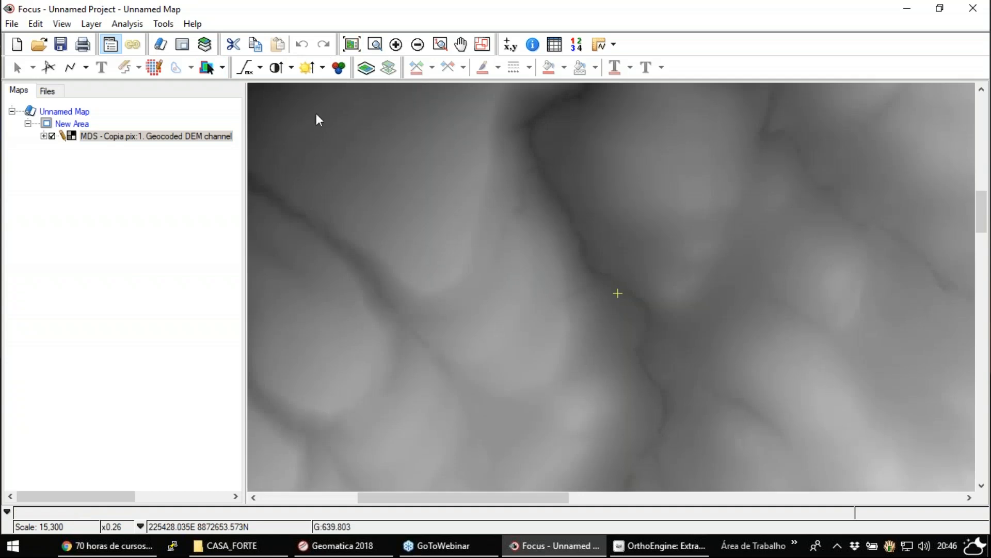
pyautogui.click(460, 45)
pyautogui.moveTo(548, 158); pyautogui.dragTo(370, 398)
pyautogui.moveTo(572, 214); pyautogui.dragTo(247, 180)
pyautogui.moveTo(724, 345); pyautogui.dragTo(600, 183)
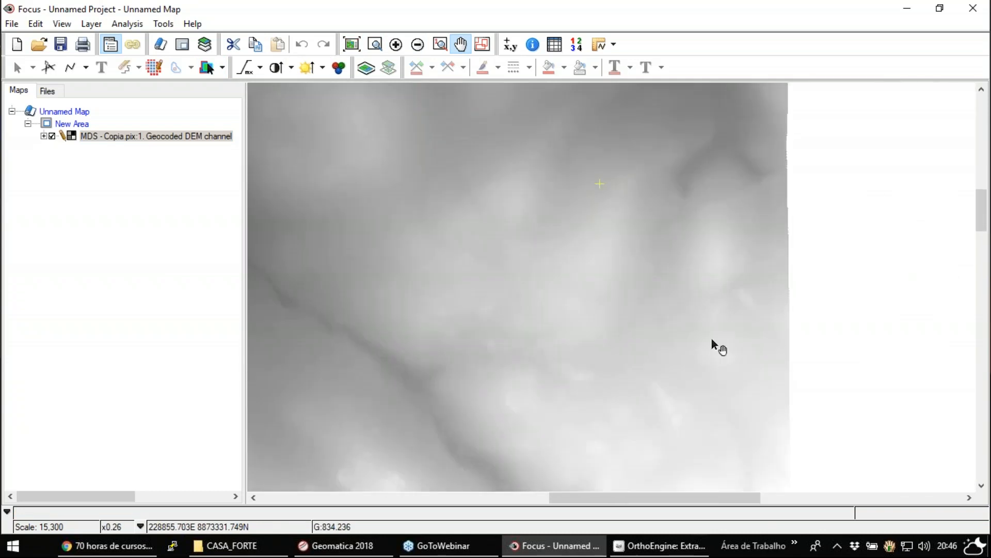
pyautogui.moveTo(388, 391); pyautogui.dragTo(723, 326)
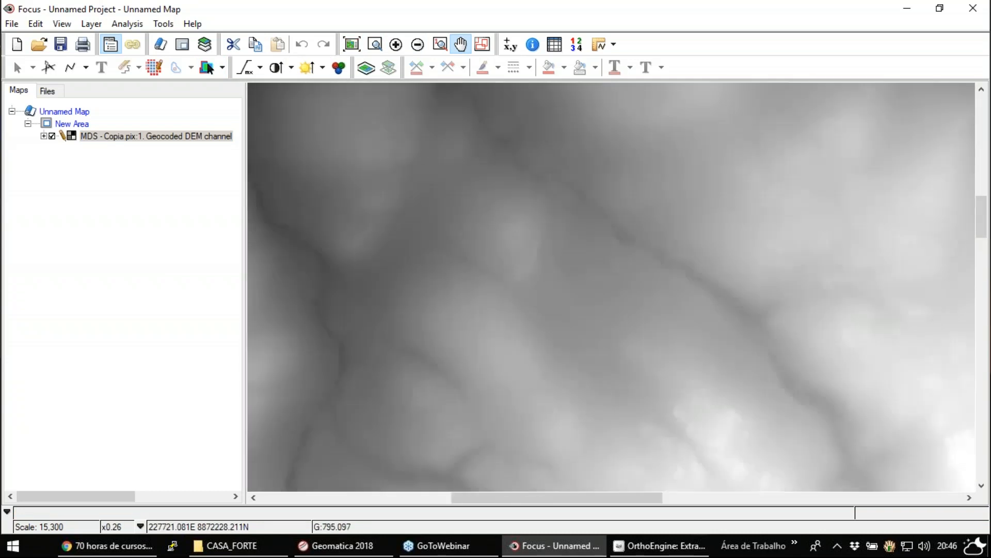
pyautogui.moveTo(429, 376); pyautogui.dragTo(688, 248)
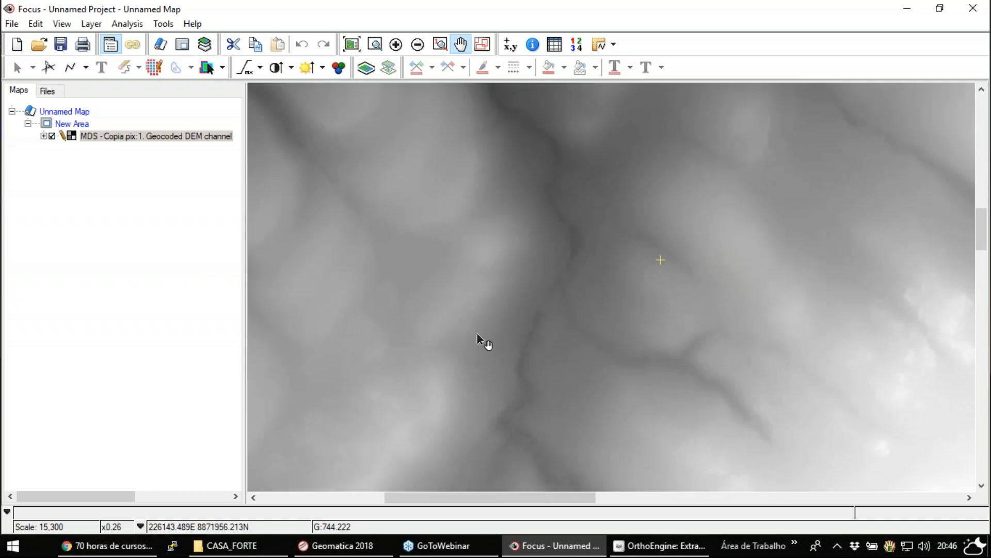
pyautogui.moveTo(422, 339); pyautogui.dragTo(807, 308)
pyautogui.moveTo(514, 311); pyautogui.dragTo(660, 439)
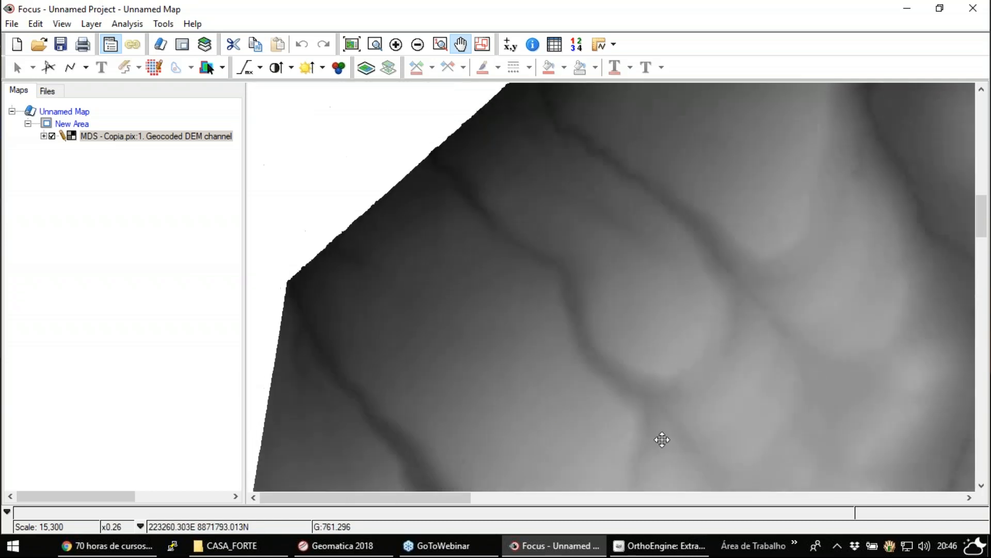
# - Check the projection and pixel size in the file properties of the MDS - Copia DEM
pyautogui.click(47, 91)
pyautogui.rightClick(76, 111)
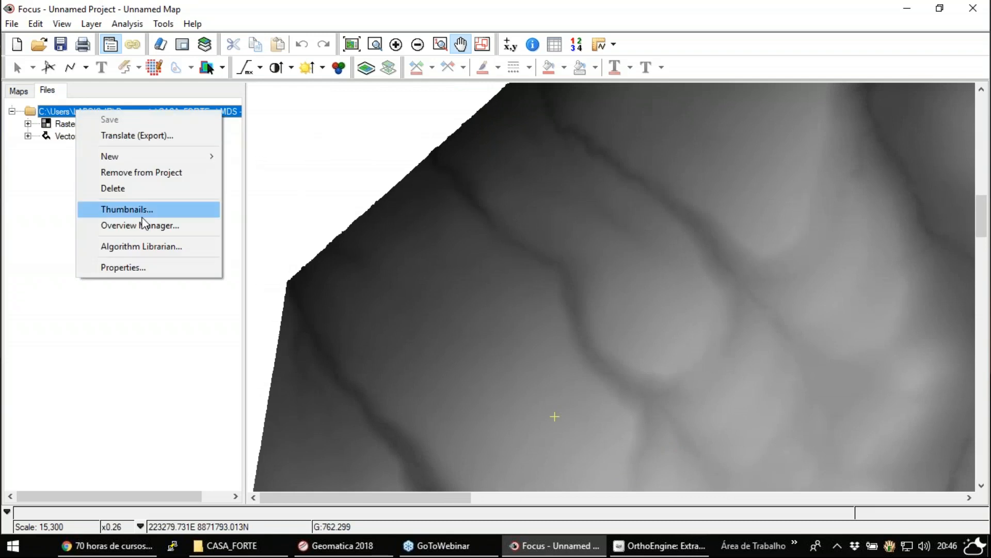
pyautogui.click(158, 271)
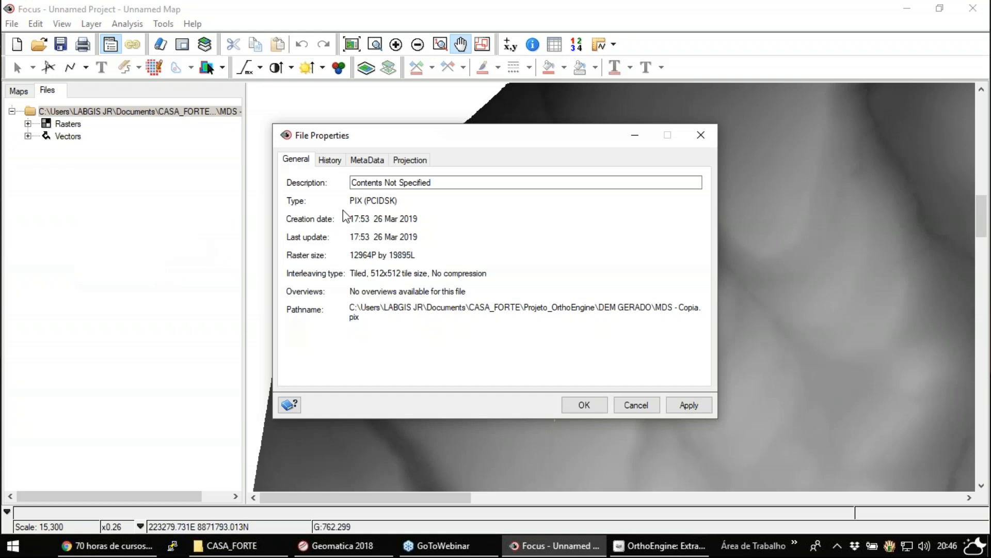
pyautogui.click(411, 161)
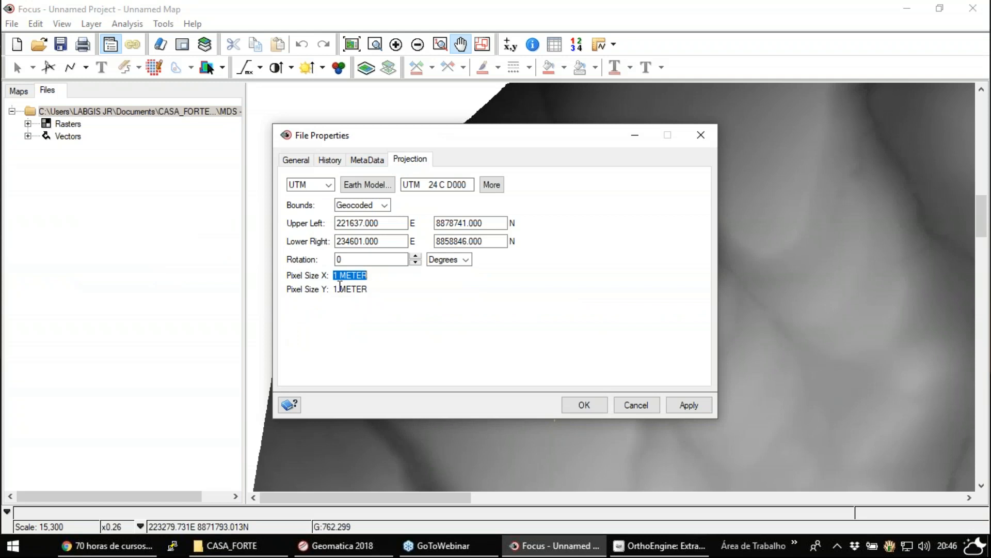
pyautogui.click(639, 405)
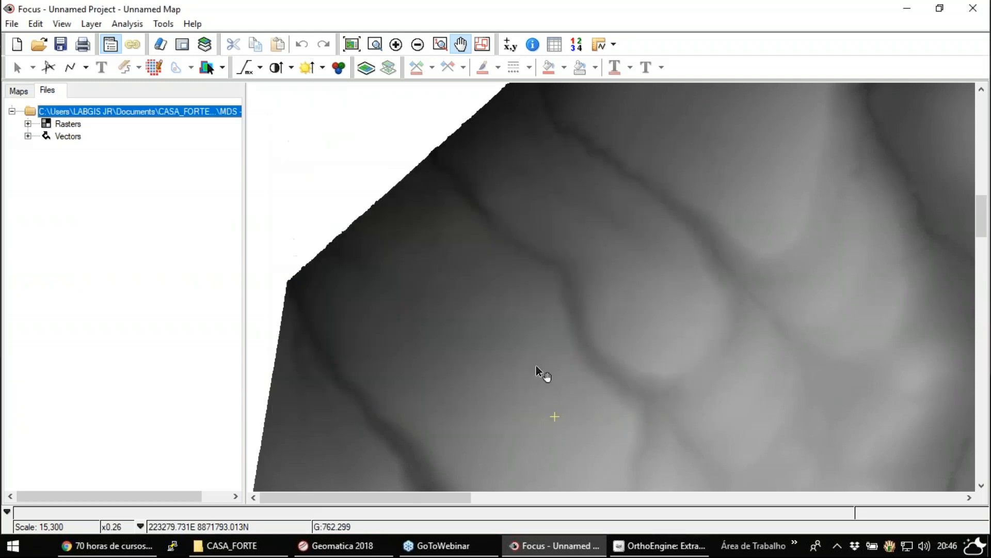
# - Open the SC-24-Y-A TIF elevation raster from the sc-24-y-a folder in Documentos into the current map
pyautogui.click(418, 45)
pyautogui.click(417, 45)
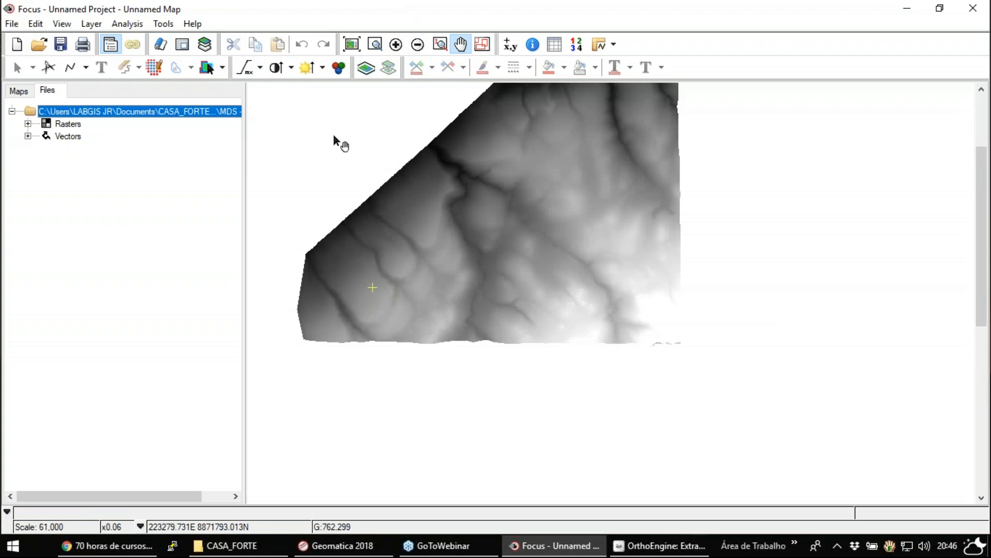
pyautogui.click(39, 44)
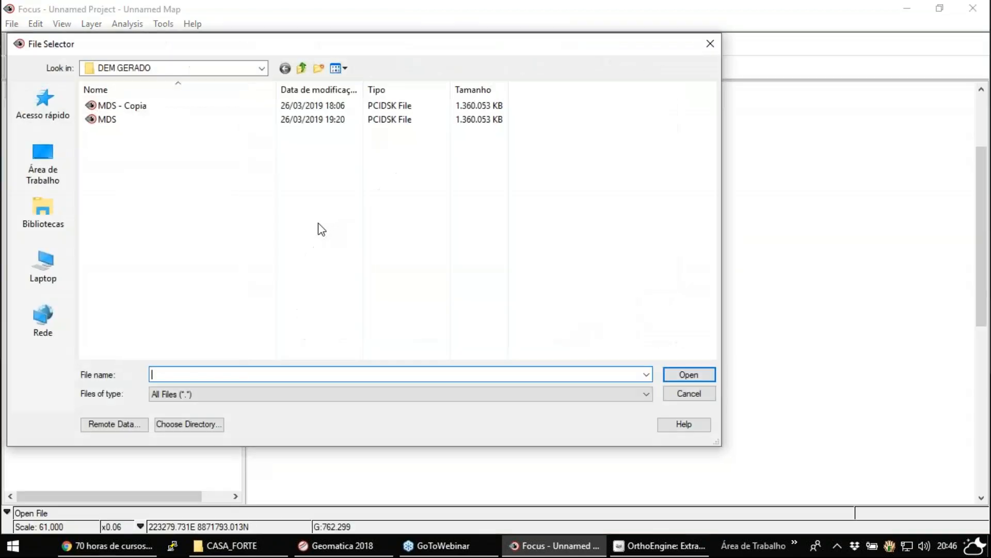
pyautogui.click(302, 68)
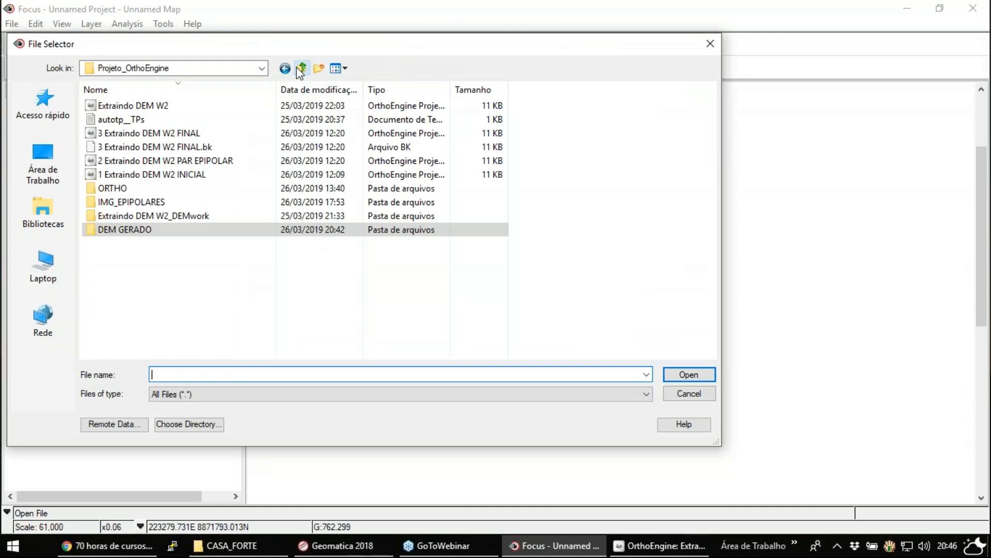
pyautogui.click(301, 69)
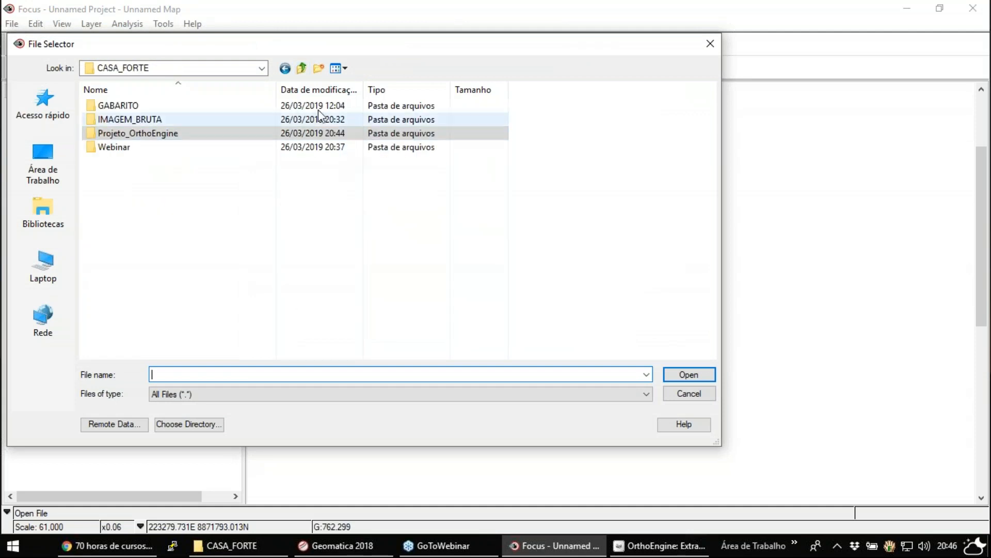
pyautogui.click(302, 68)
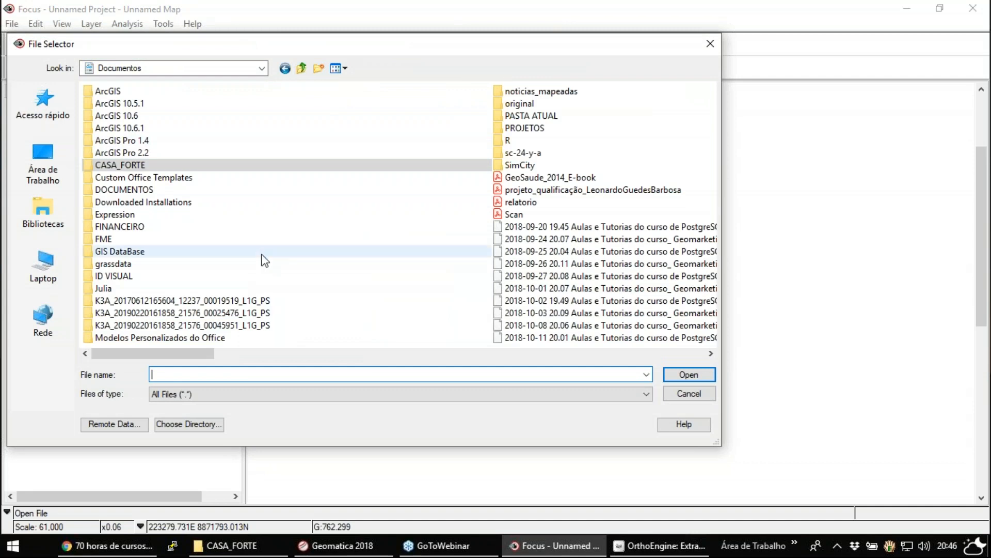
pyautogui.doubleClick(519, 152)
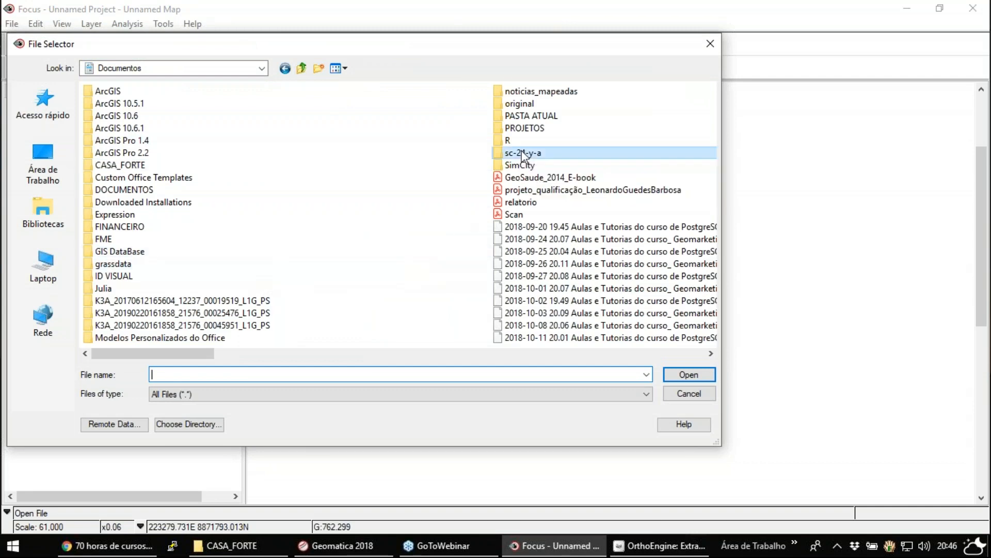
pyautogui.doubleClick(122, 133)
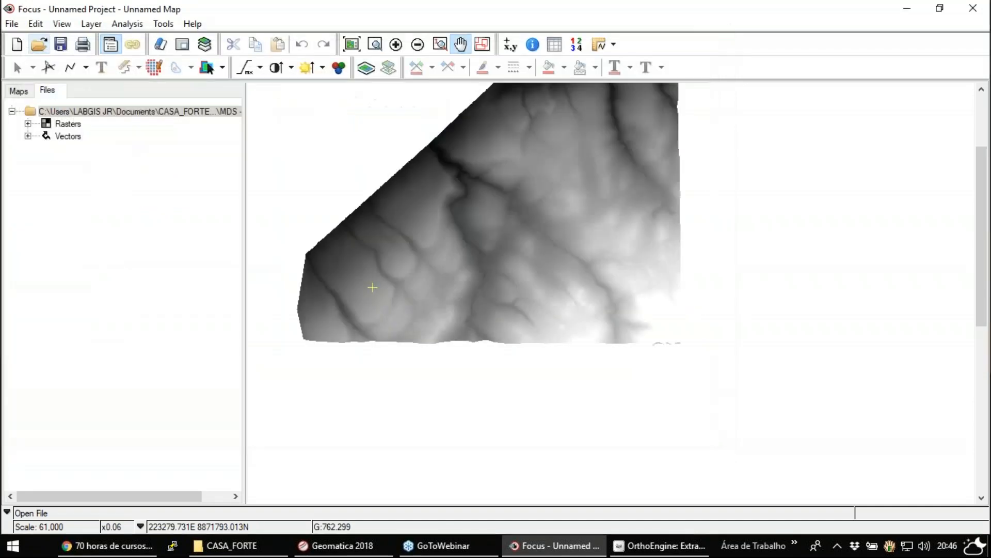
pyautogui.click(479, 316)
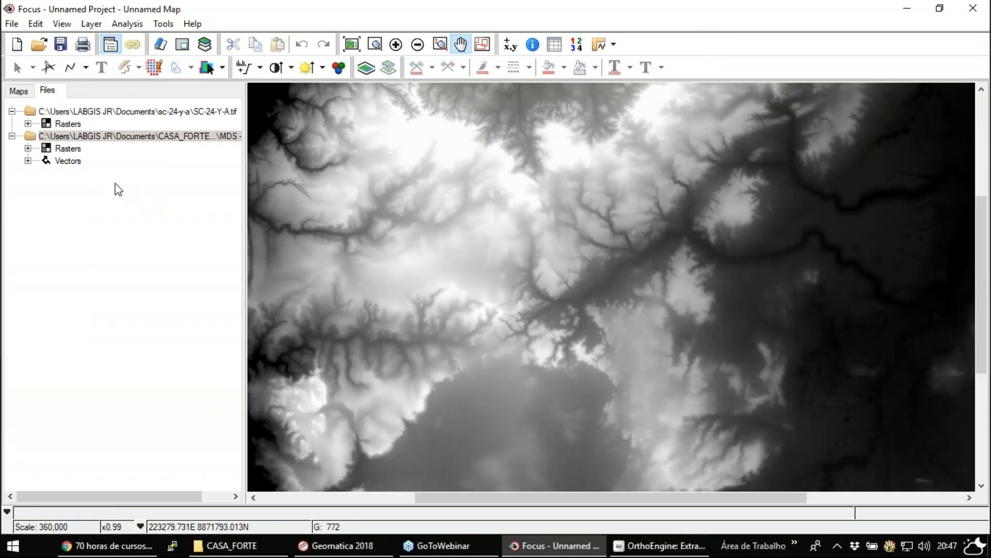
# - Fit the whole map in view and toggle the SC-24-Y-A layer to compare its extent with the MDS - Copia DEM
pyautogui.click(20, 94)
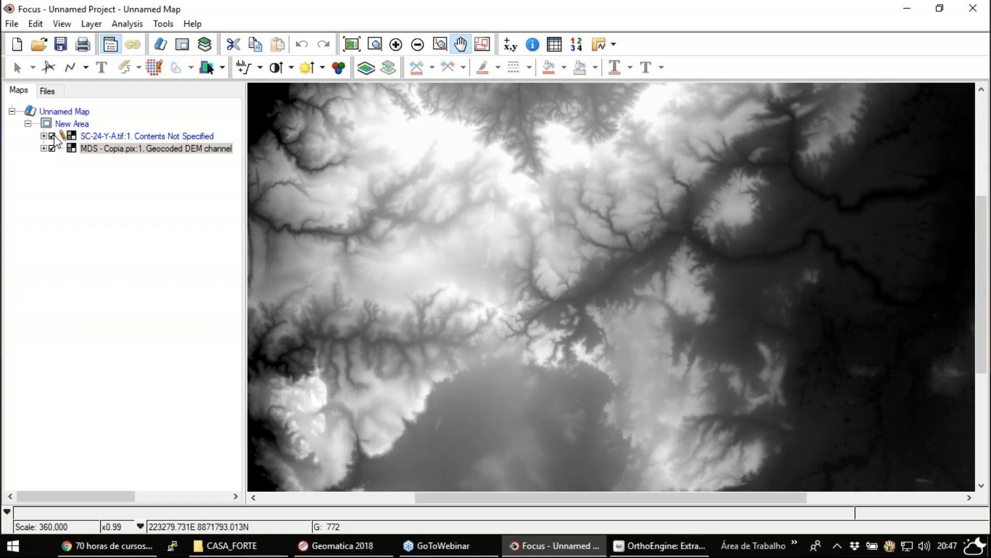
pyautogui.click(52, 137)
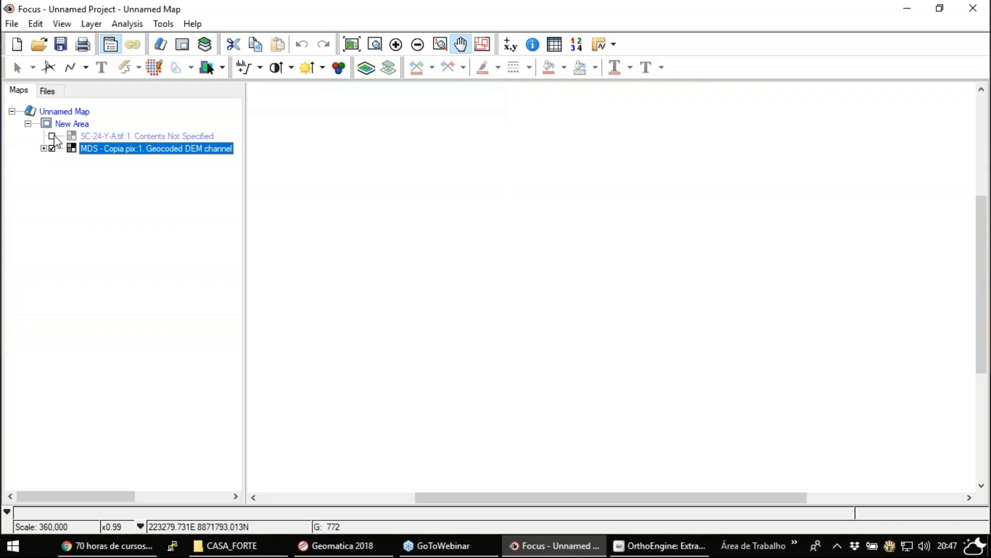
pyautogui.click(351, 44)
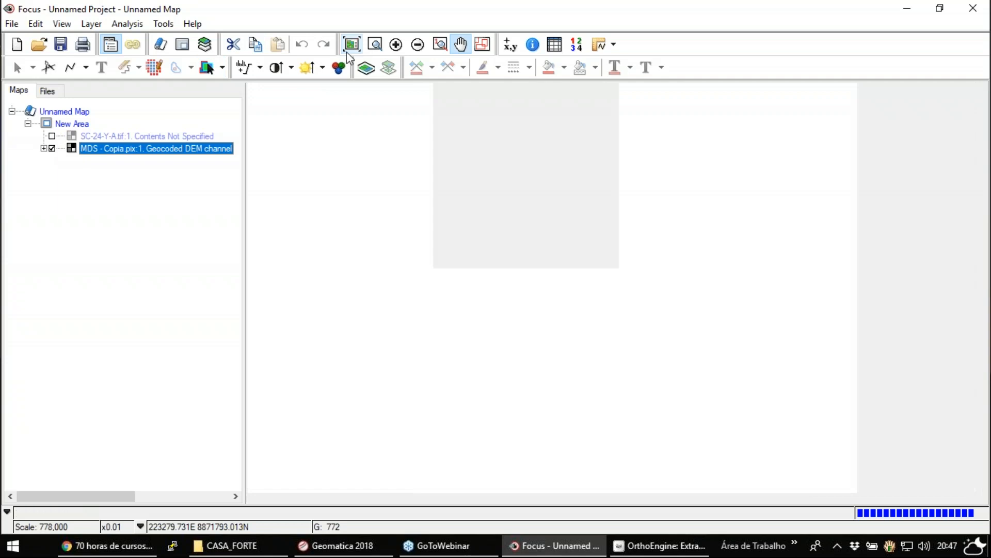
pyautogui.click(53, 136)
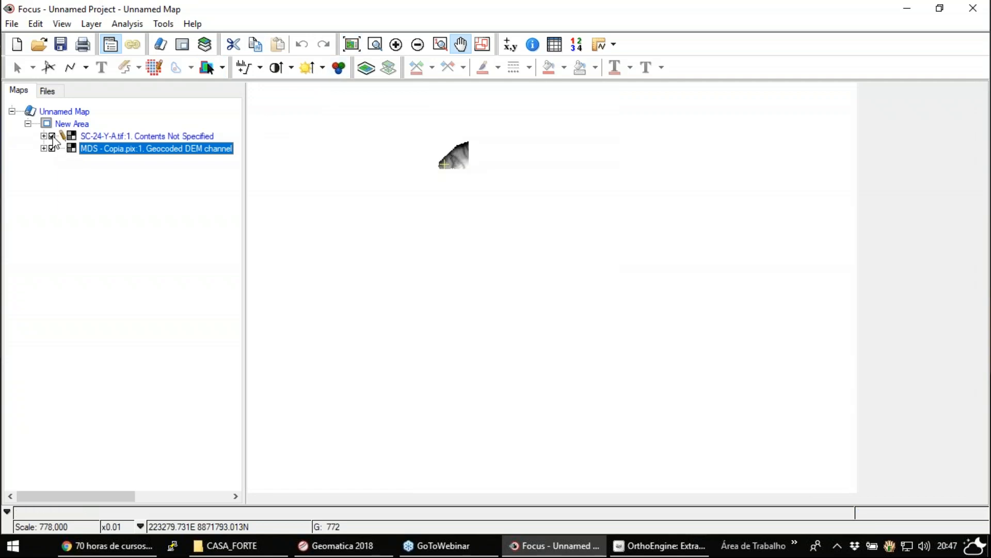
pyautogui.click(53, 136)
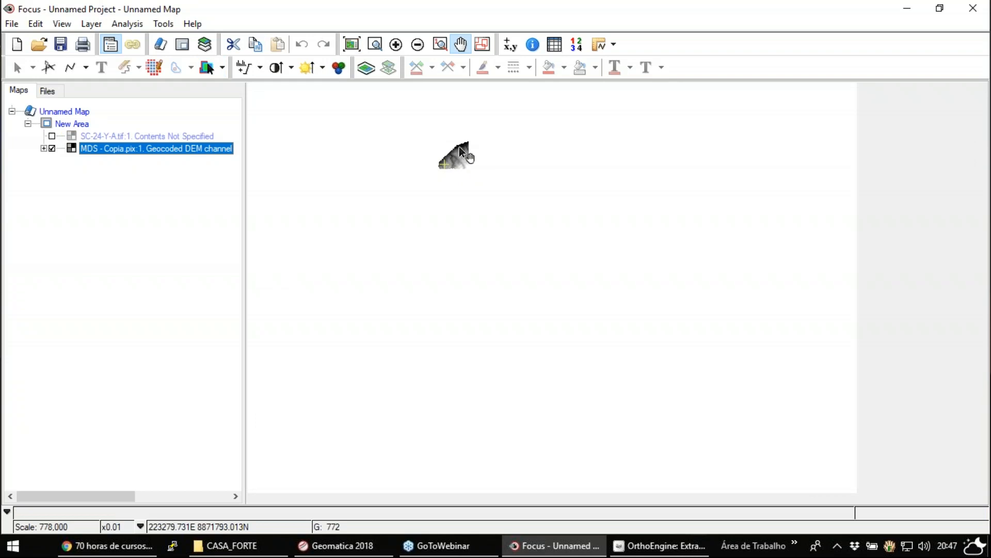
pyautogui.click(52, 136)
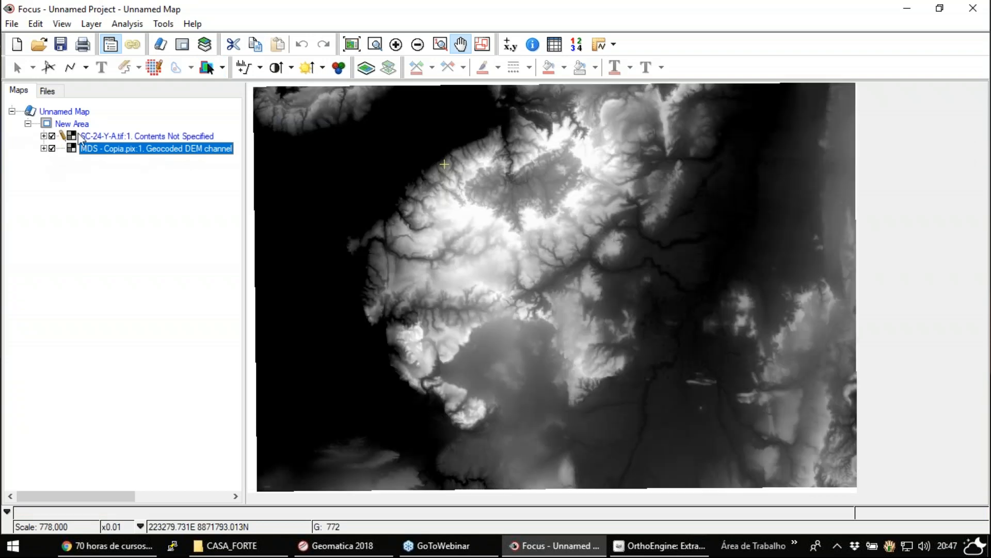
pyautogui.click(973, 40)
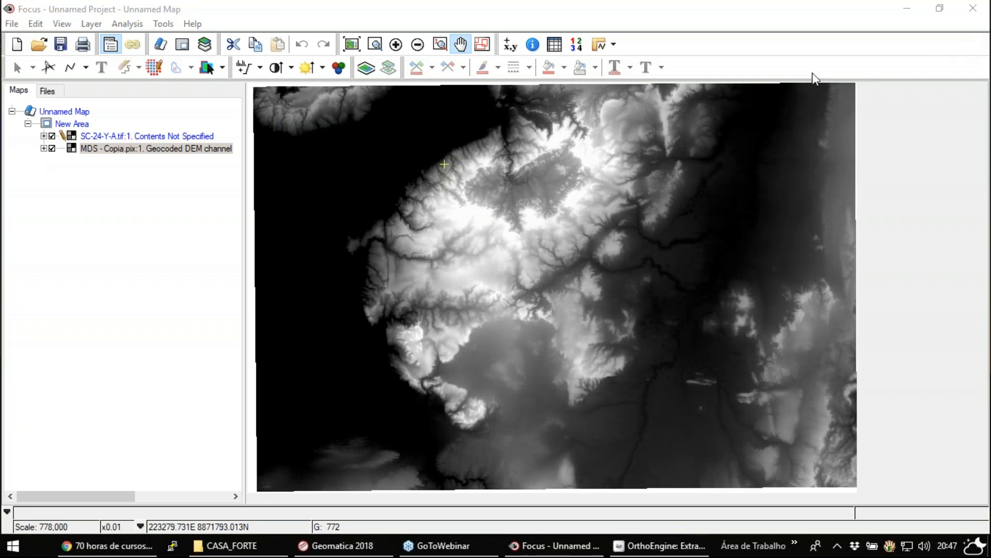
# - Compare the relief detail of both DEMs up close by toggling the SC-24-Y-A layer over MDS - Copia, leaving it hidden
pyautogui.click(52, 137)
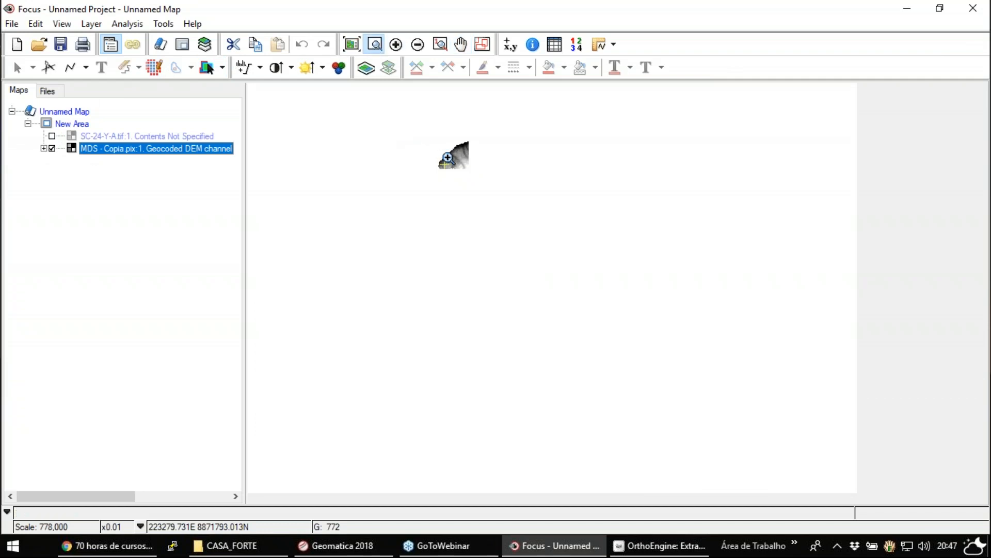
pyautogui.moveTo(448, 156); pyautogui.dragTo(465, 162)
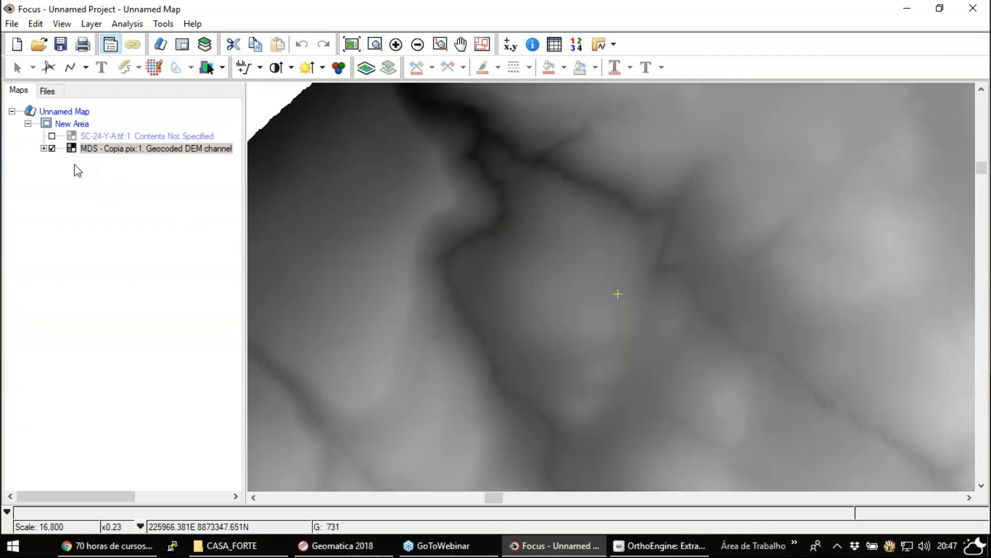
pyautogui.click(52, 136)
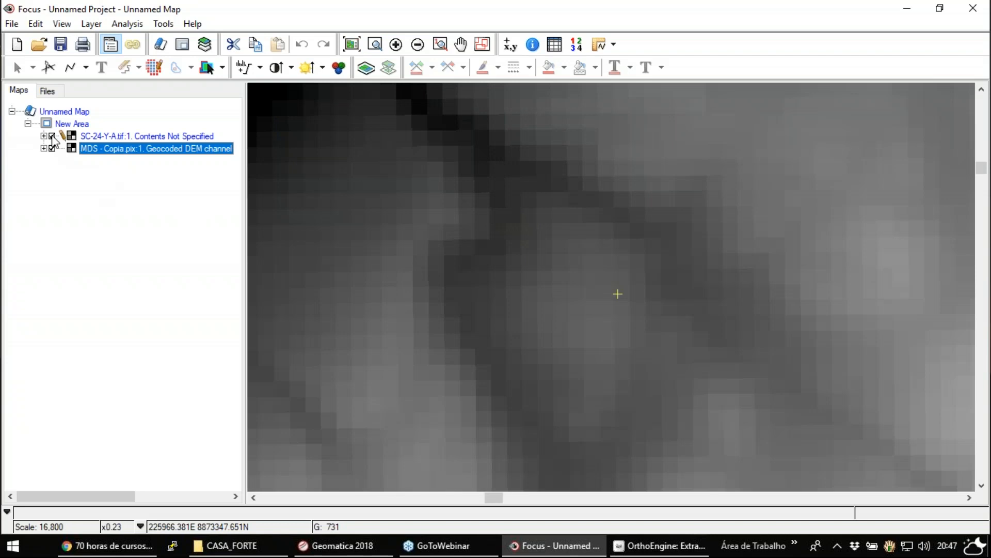
pyautogui.click(53, 136)
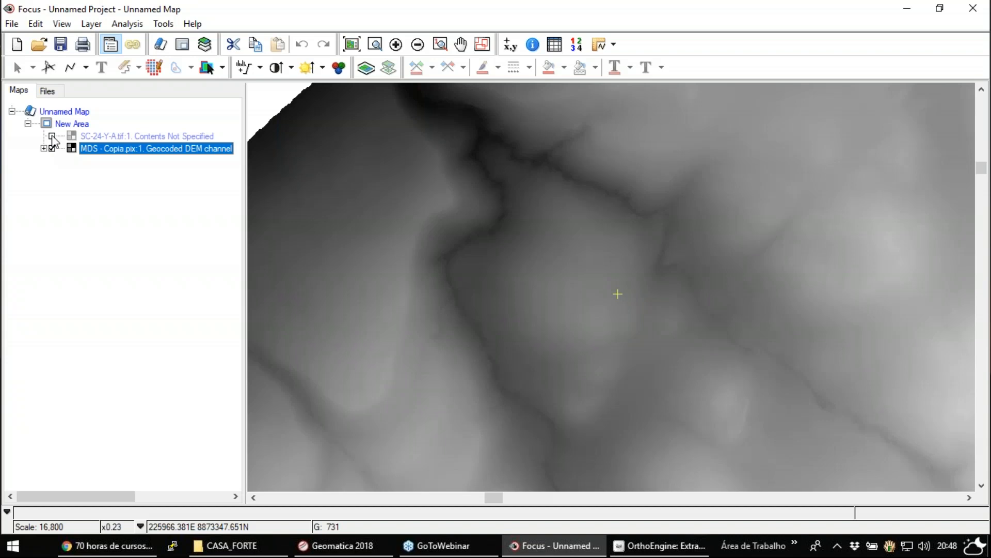
pyautogui.click(52, 137)
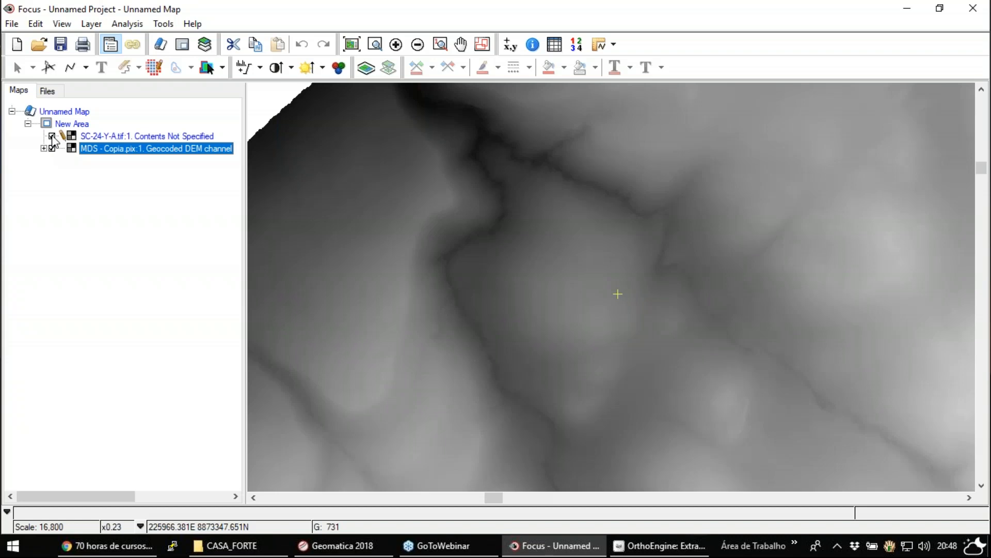
pyautogui.click(52, 136)
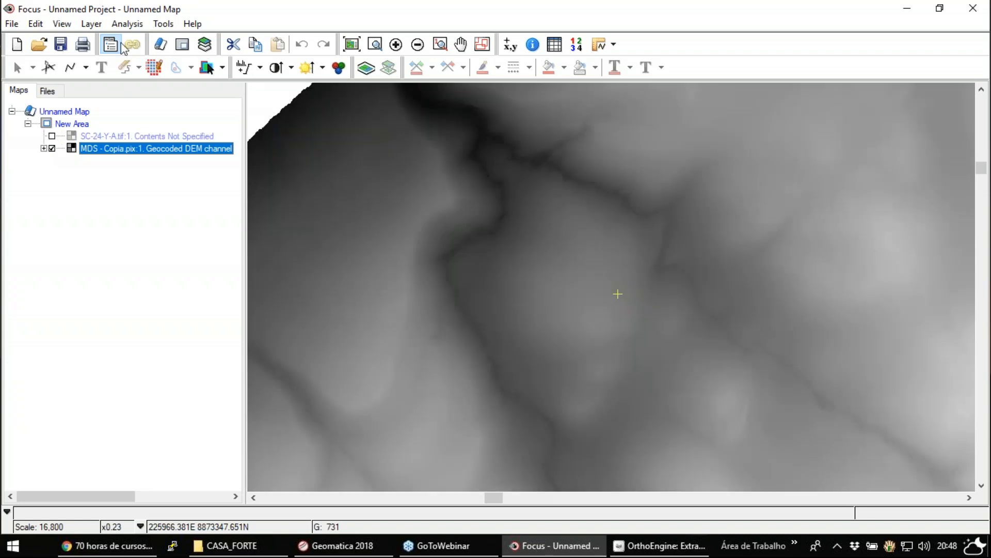
# - Switch to OrthoEngine and set the project's processing step to Ortho Generation
pyautogui.click(37, 47)
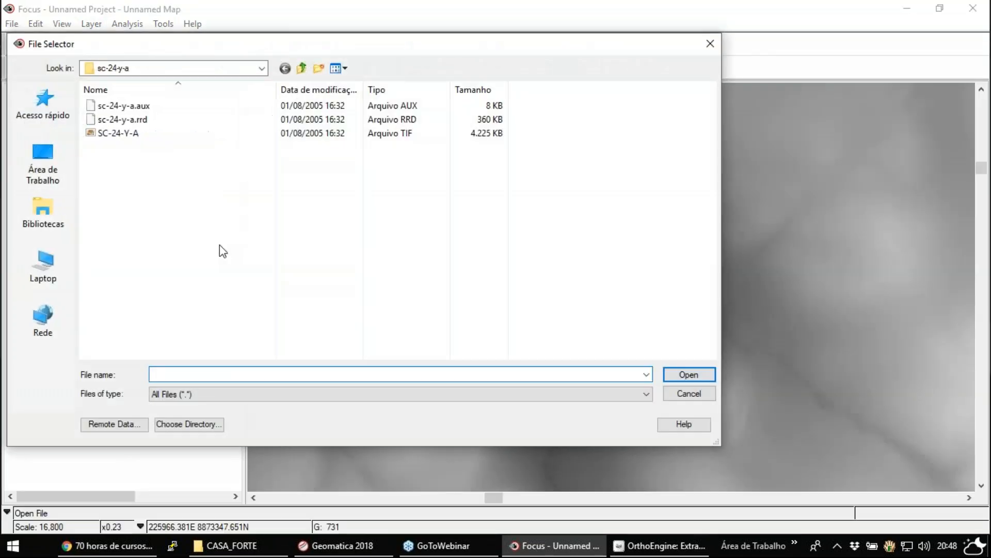
pyautogui.click(697, 393)
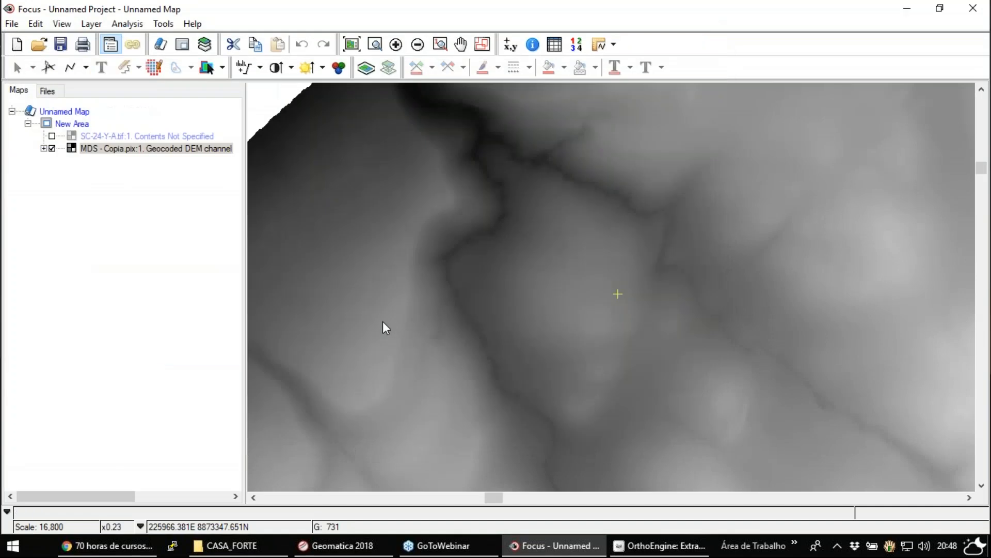
pyautogui.click(659, 545)
pyautogui.click(386, 230)
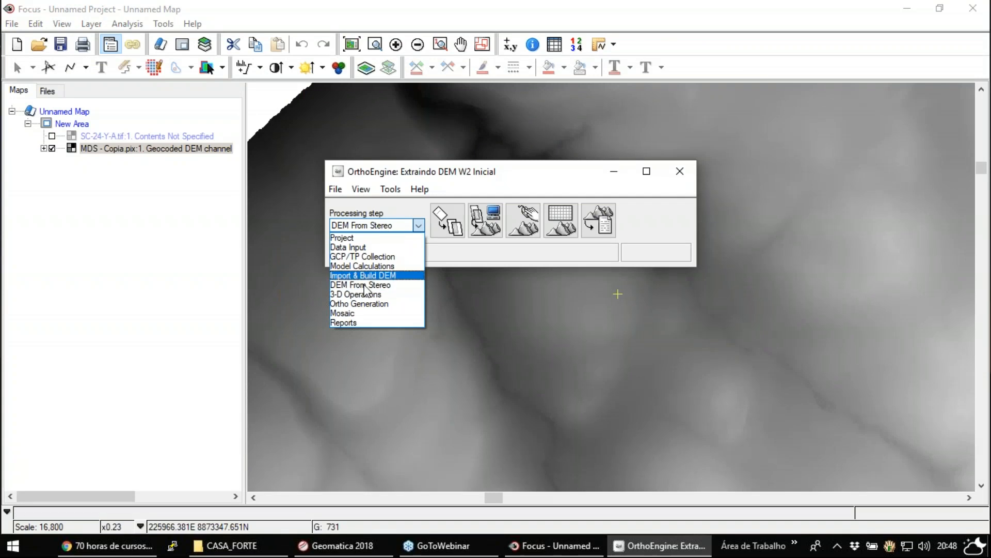
pyautogui.click(365, 304)
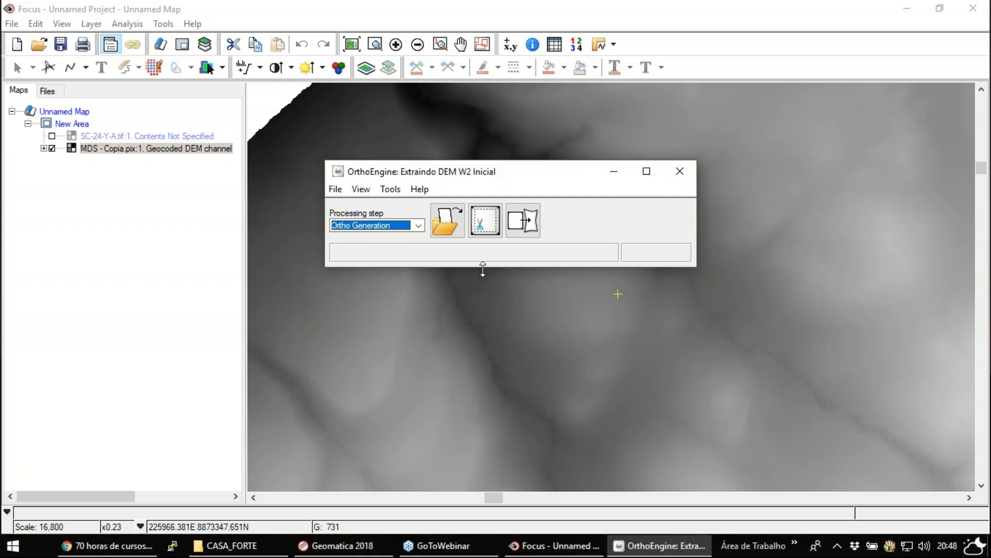
pyautogui.click(537, 221)
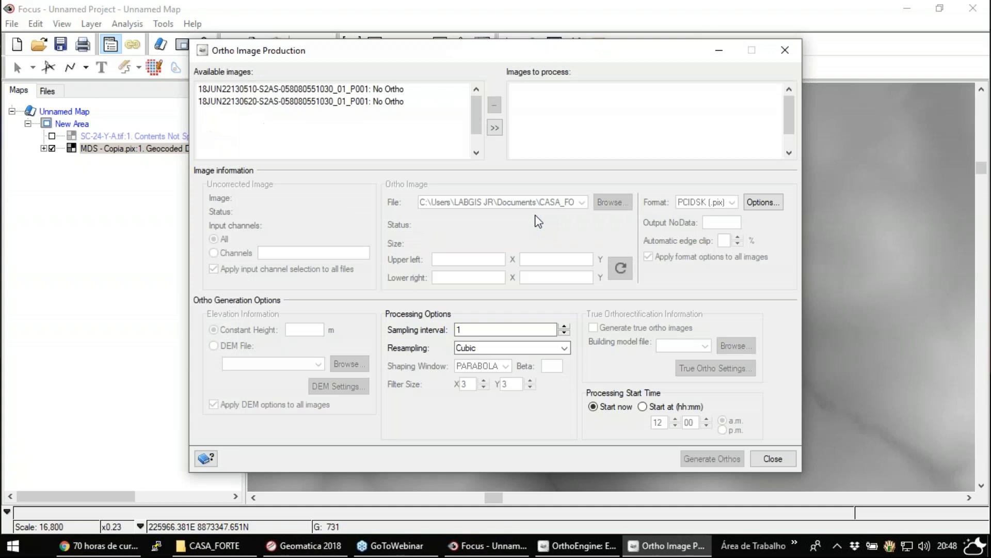
pyautogui.click(785, 50)
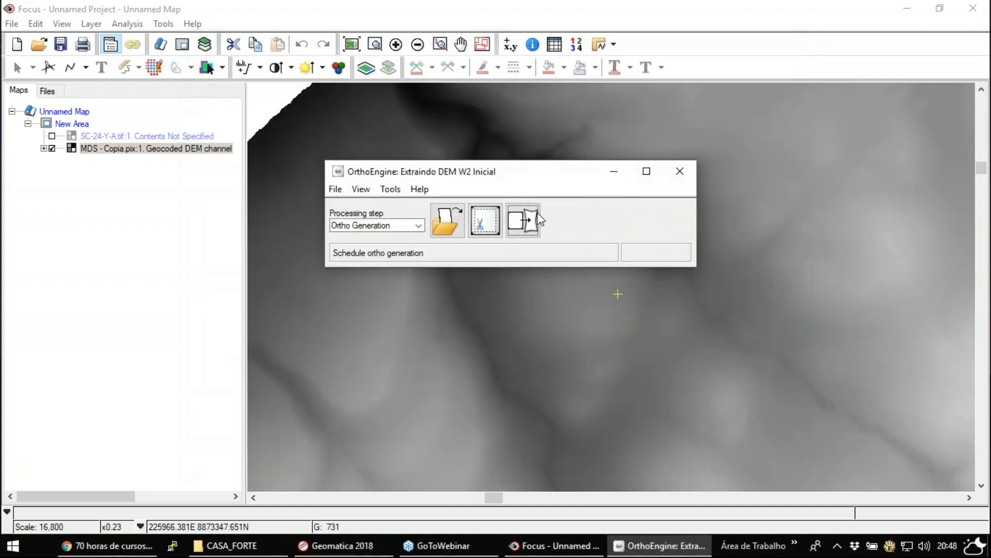
pyautogui.click(537, 221)
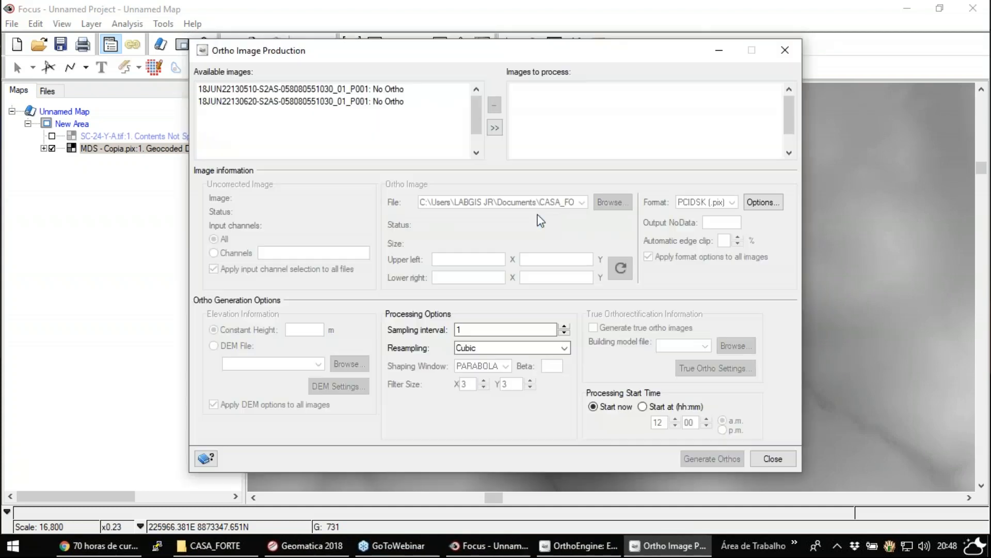
pyautogui.click(341, 91)
pyautogui.click(361, 102)
pyautogui.click(372, 88)
pyautogui.click(377, 102)
pyautogui.click(379, 91)
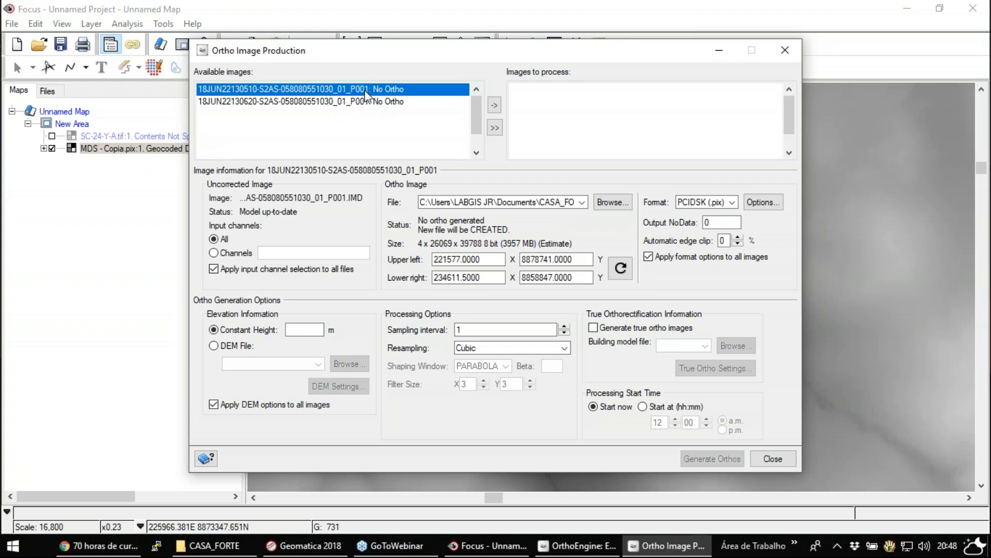
pyautogui.doubleClick(364, 90)
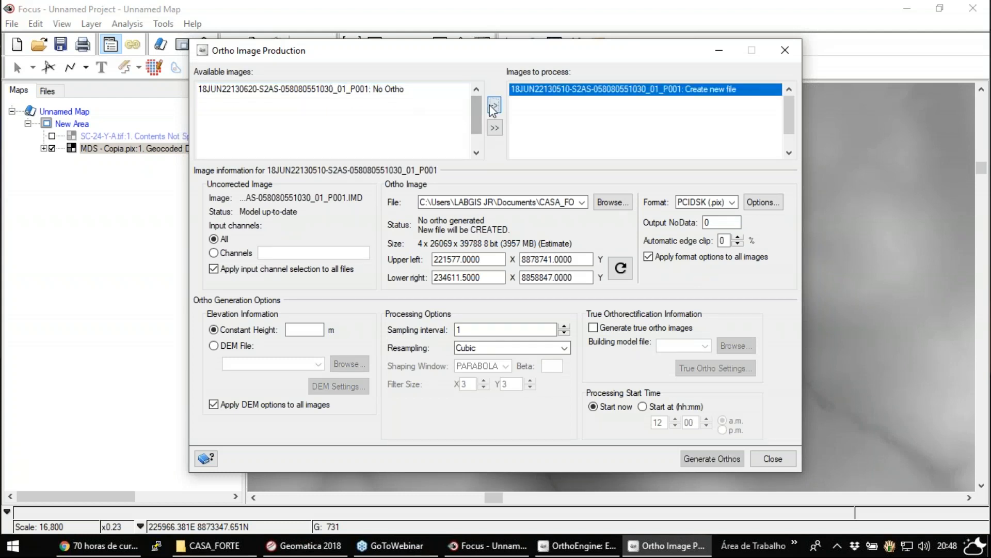
pyautogui.click(365, 90)
pyautogui.click(601, 92)
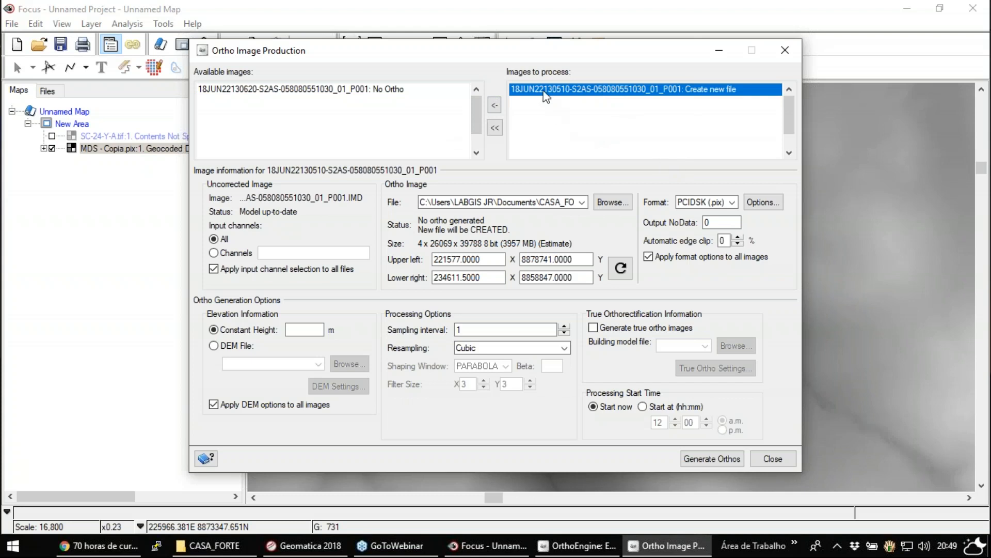
# - Review the output file path, choose a DEM file as elevation source, and close the ortho setup without generating, keeping the project open
pyautogui.doubleClick(521, 202)
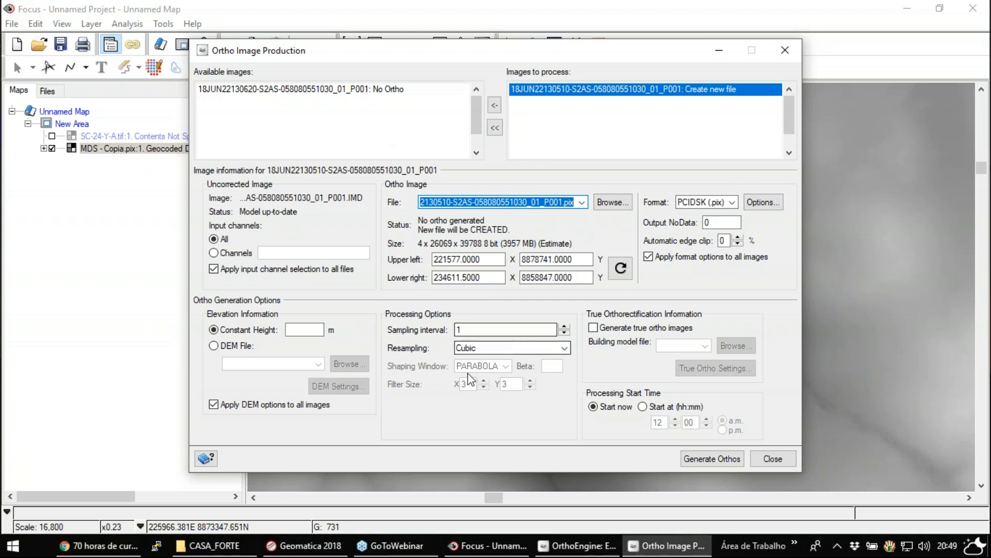
pyautogui.click(239, 345)
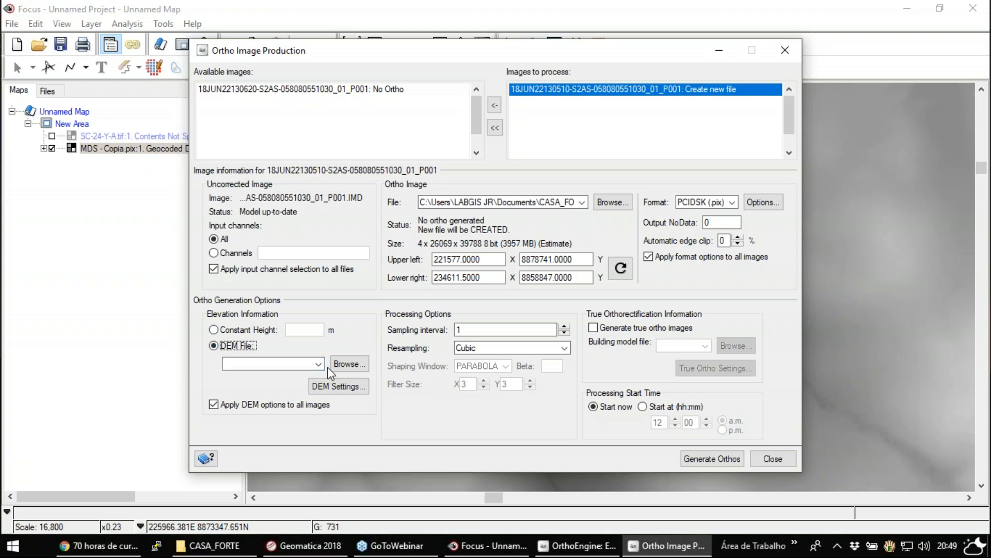
pyautogui.click(798, 48)
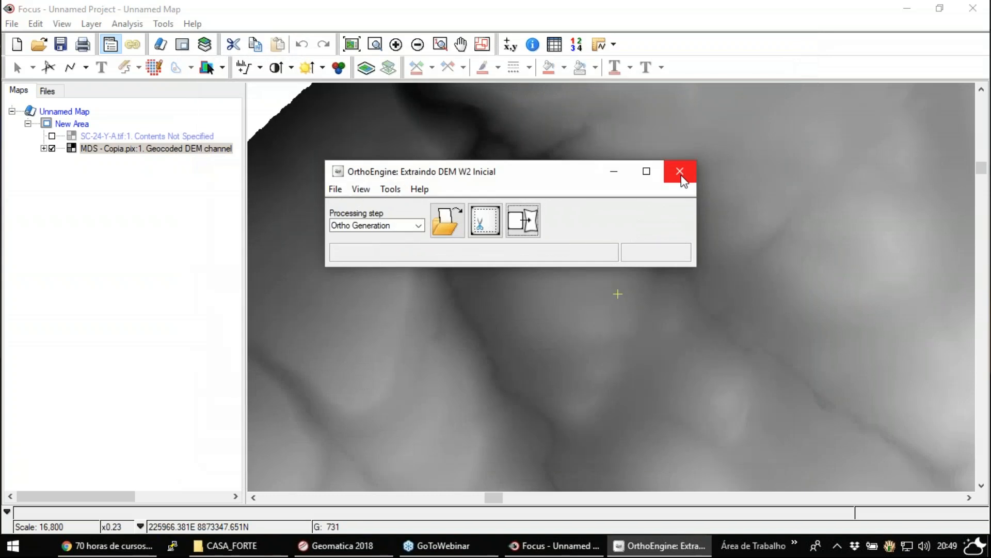
pyautogui.click(681, 171)
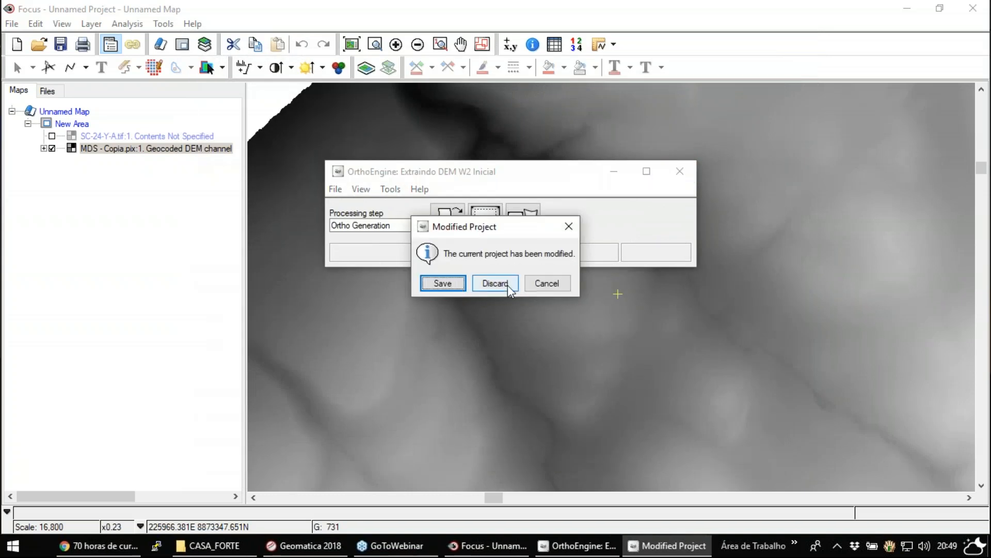
pyautogui.click(549, 283)
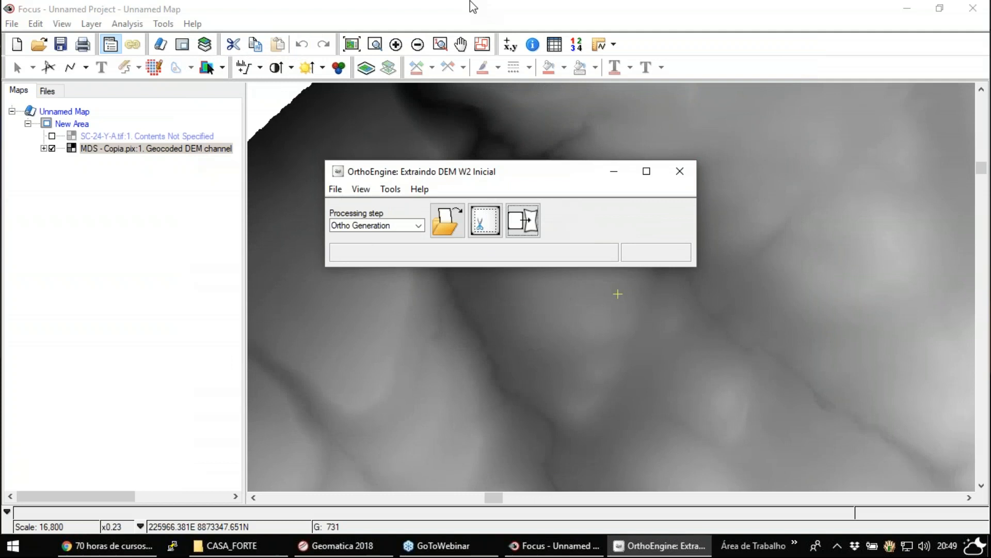
# - Switch to Focus and add the ortho PCIDSK file from the ORTHO folder under CASA_FORTE to the map
pyautogui.click(471, 6)
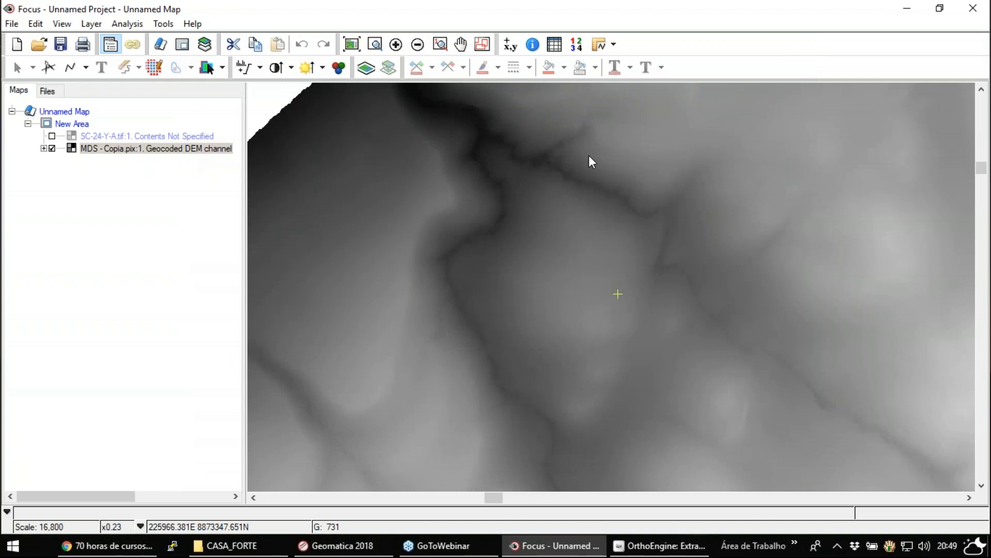
pyautogui.click(39, 44)
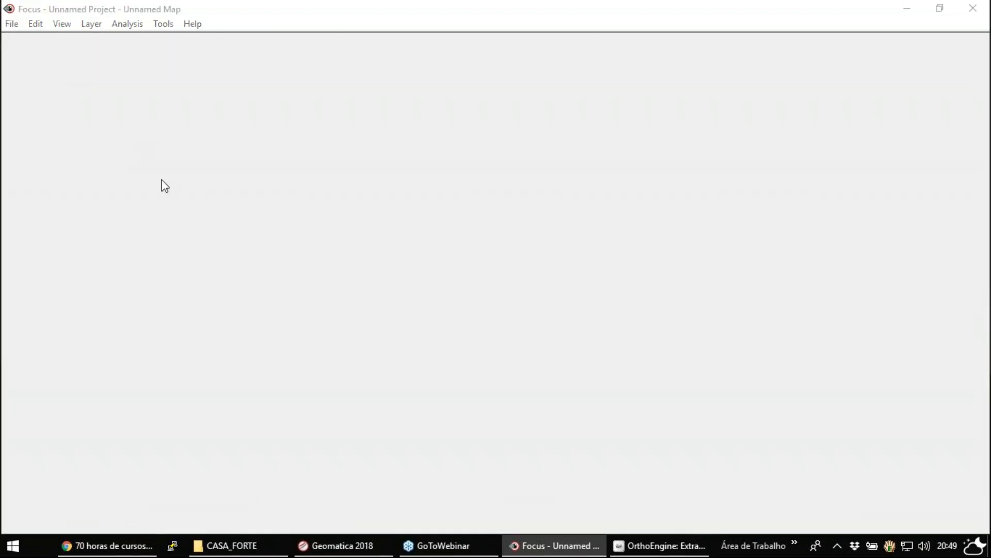
pyautogui.click(302, 72)
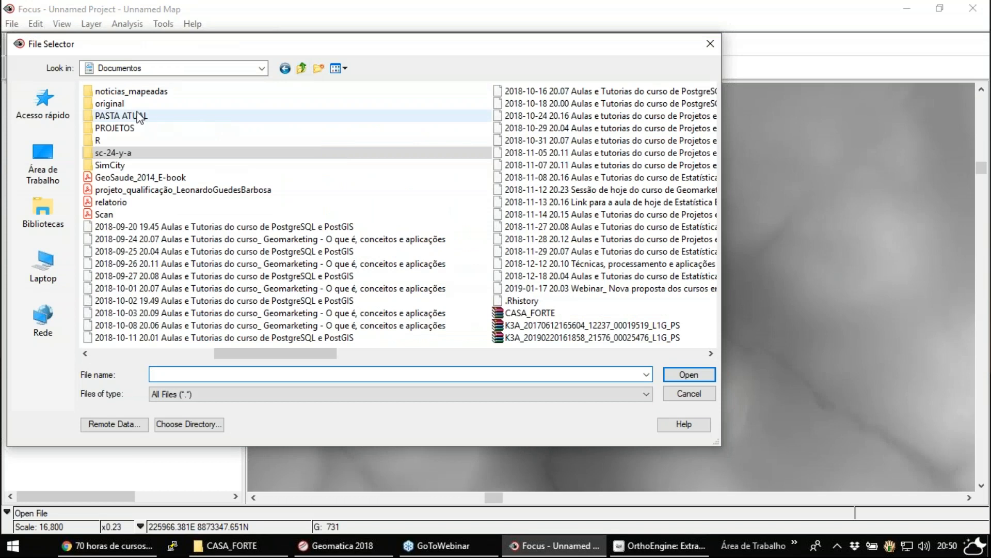
pyautogui.click(185, 354)
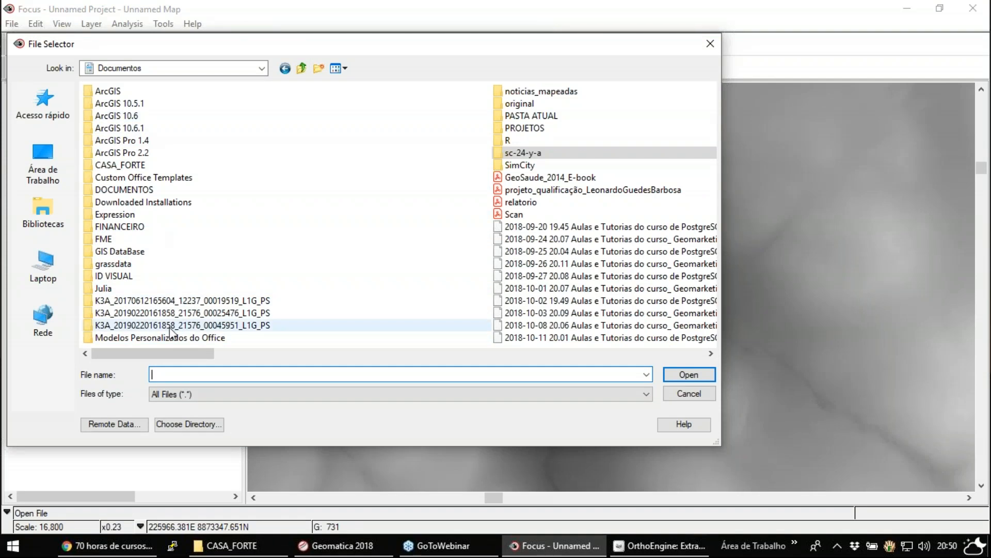
pyautogui.doubleClick(122, 164)
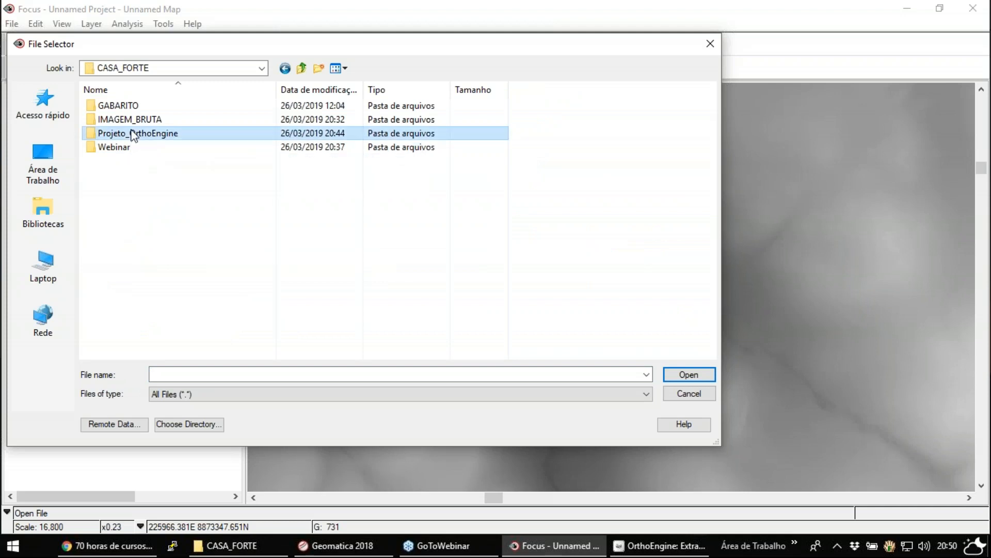
pyautogui.doubleClick(133, 134)
pyautogui.doubleClick(123, 189)
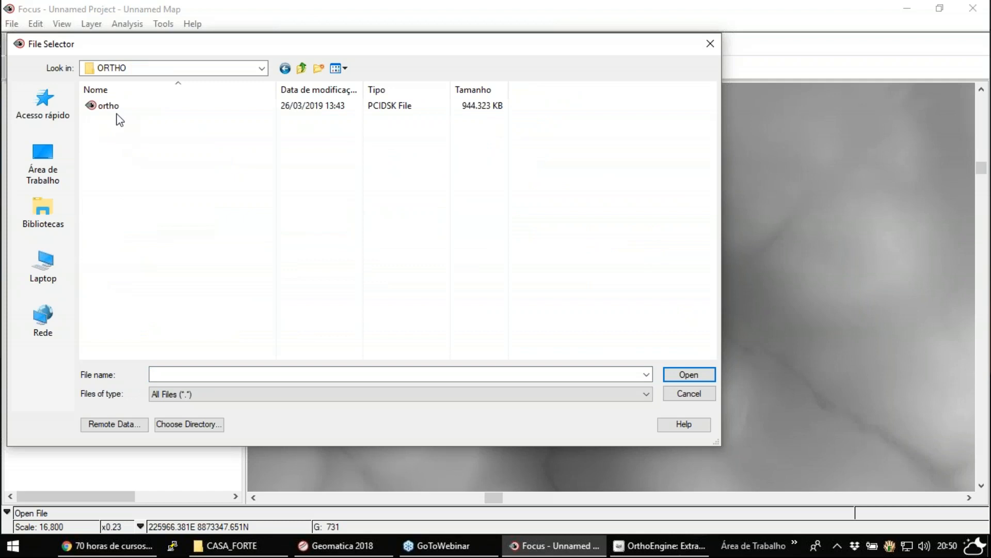
pyautogui.click(123, 107)
pyautogui.click(680, 374)
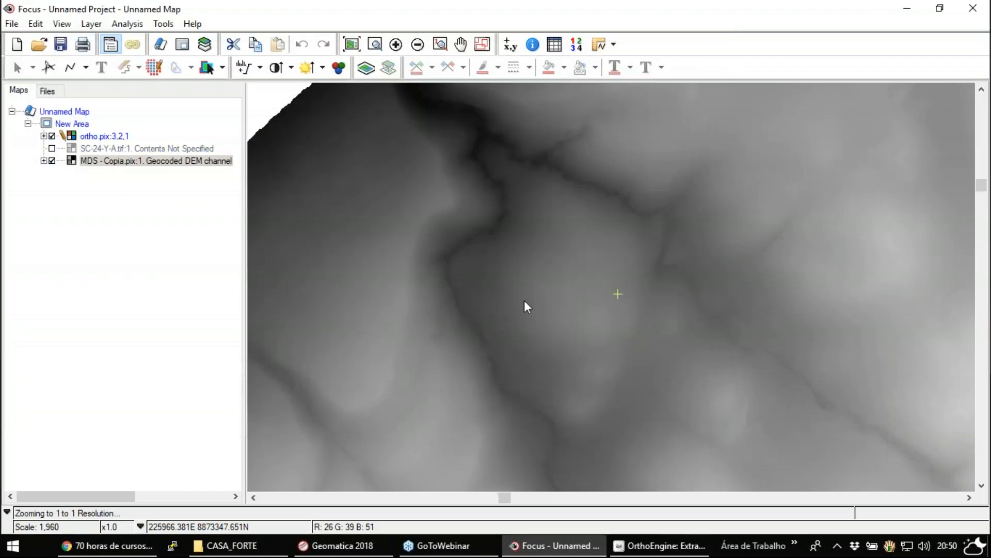
# - Map channels 4, 2 and 3 of the ortho layer to red, green and blue
pyautogui.click(98, 137)
pyautogui.rightClick(99, 139)
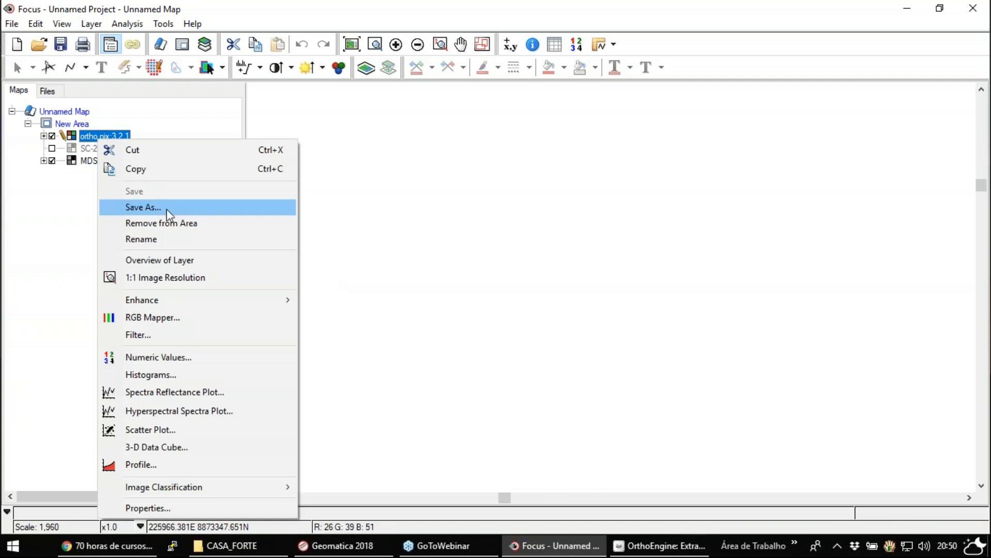
pyautogui.click(208, 325)
pyautogui.click(453, 346)
pyautogui.click(502, 334)
pyautogui.click(796, 427)
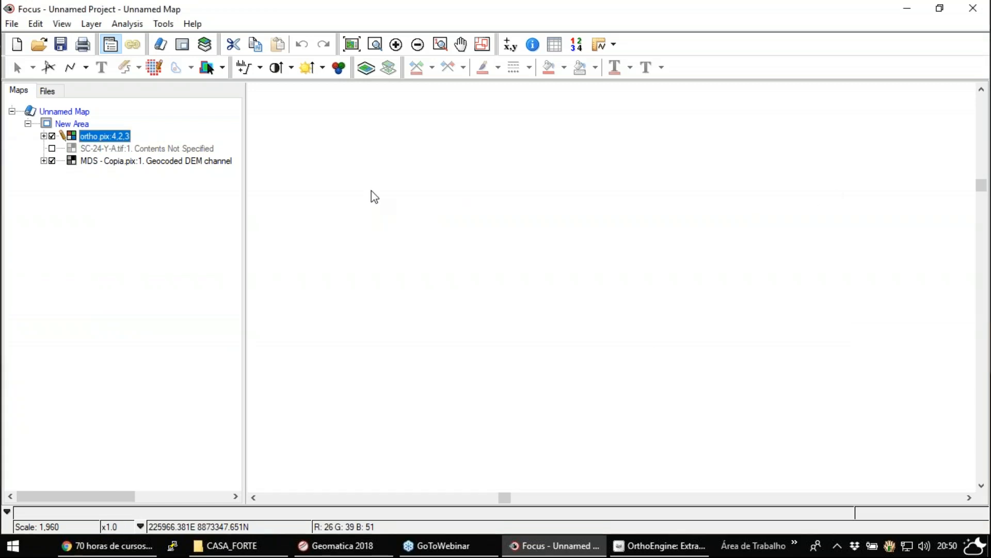
# - Fit the whole map in view and apply a linear enhancement to the ortho layer
pyautogui.click(358, 50)
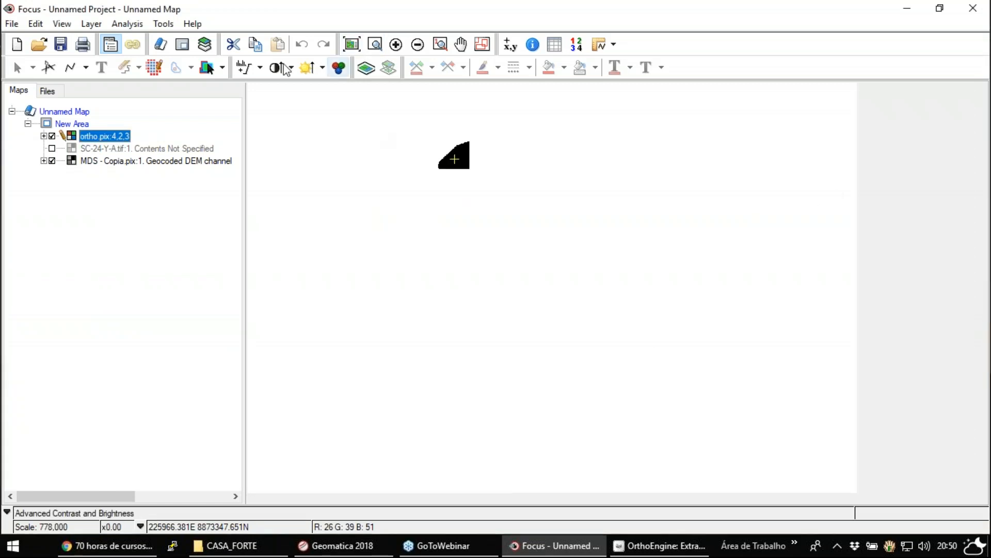
pyautogui.rightClick(95, 137)
pyautogui.moveTo(195, 299)
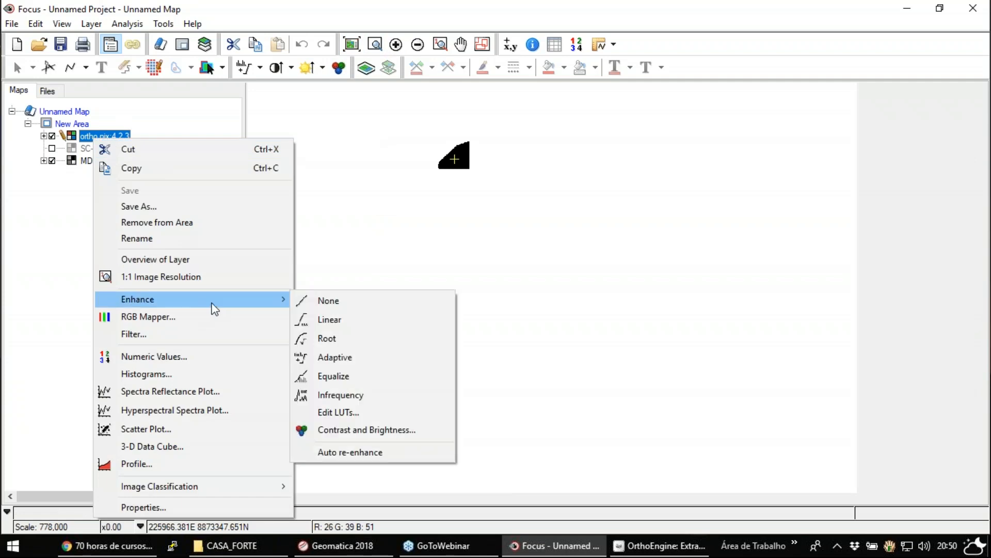
pyautogui.click(312, 319)
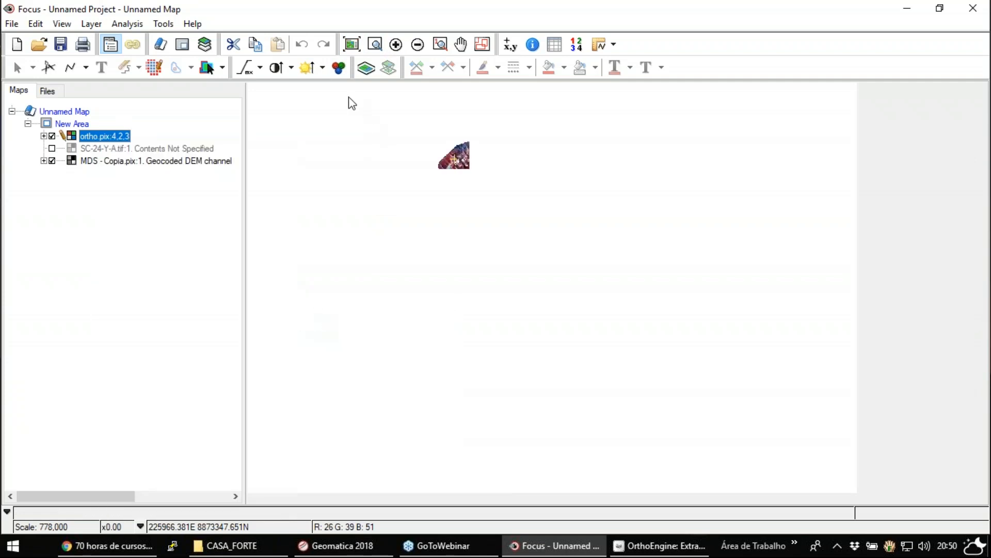
# - Zoom in on the ortho image and reapply the linear enhancement for the displayed area
pyautogui.click(375, 45)
pyautogui.moveTo(449, 152); pyautogui.dragTo(468, 165)
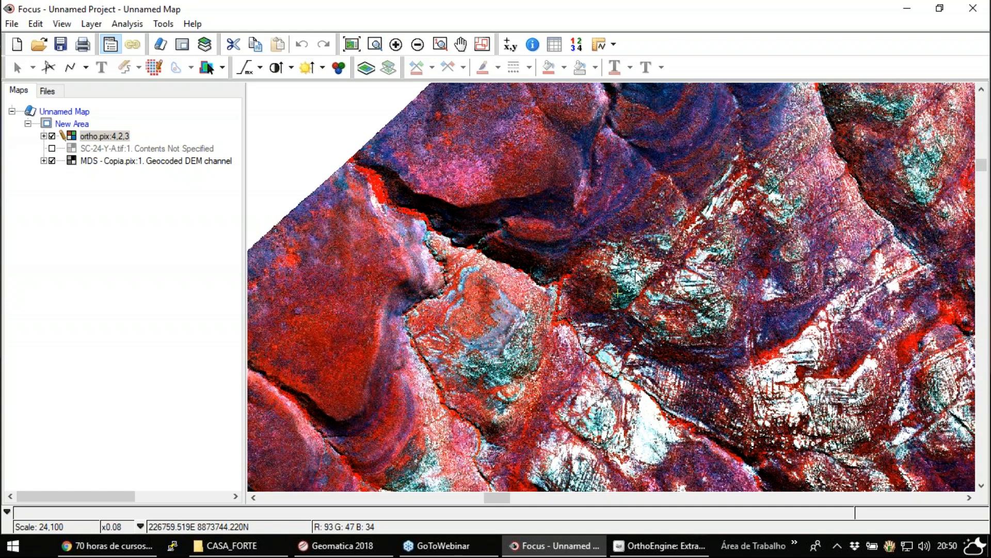
pyautogui.rightClick(112, 135)
pyautogui.moveTo(233, 295)
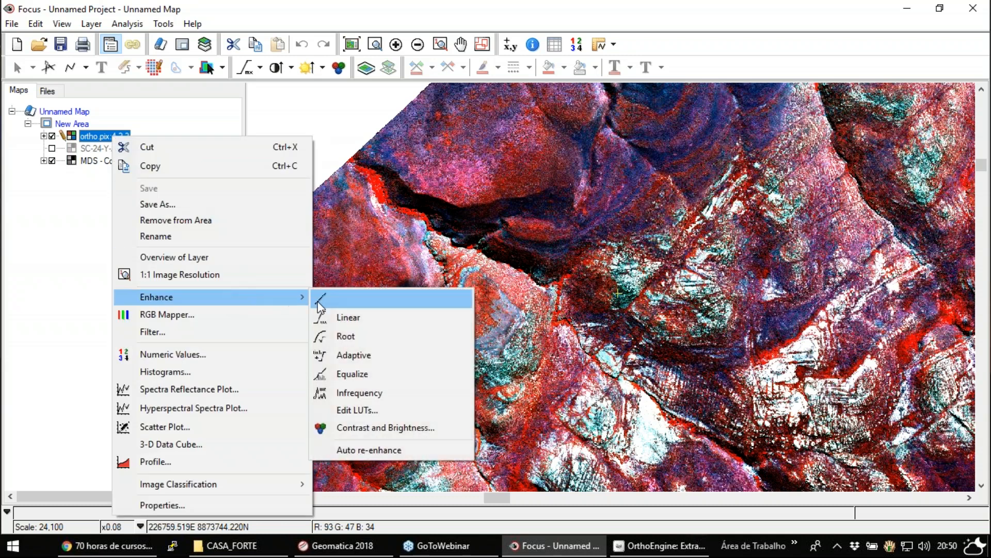
pyautogui.click(341, 317)
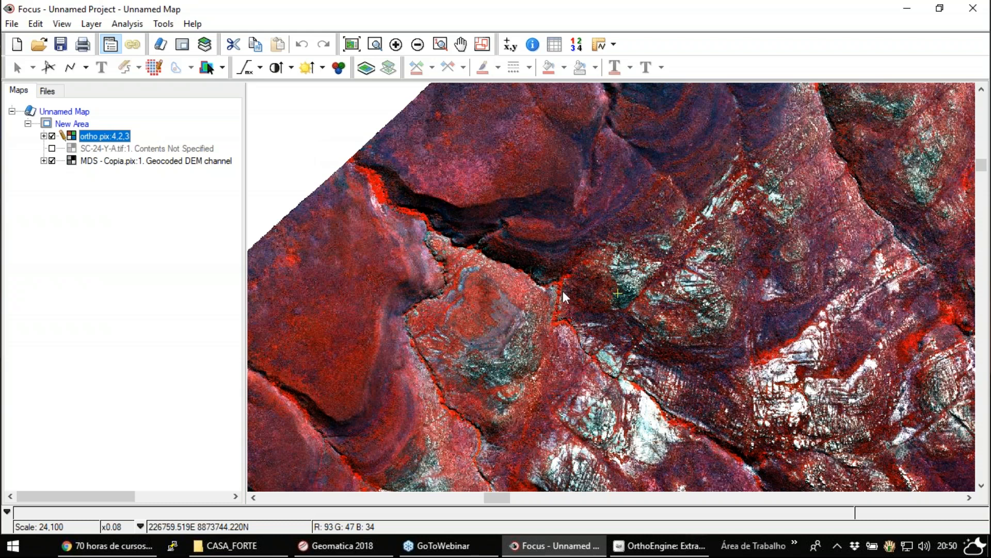
# - Compare the ortho image with the MDS - Copia DEM by toggling the ortho layer, leaving it visible
pyautogui.click(376, 52)
pyautogui.moveTo(672, 198); pyautogui.dragTo(849, 376)
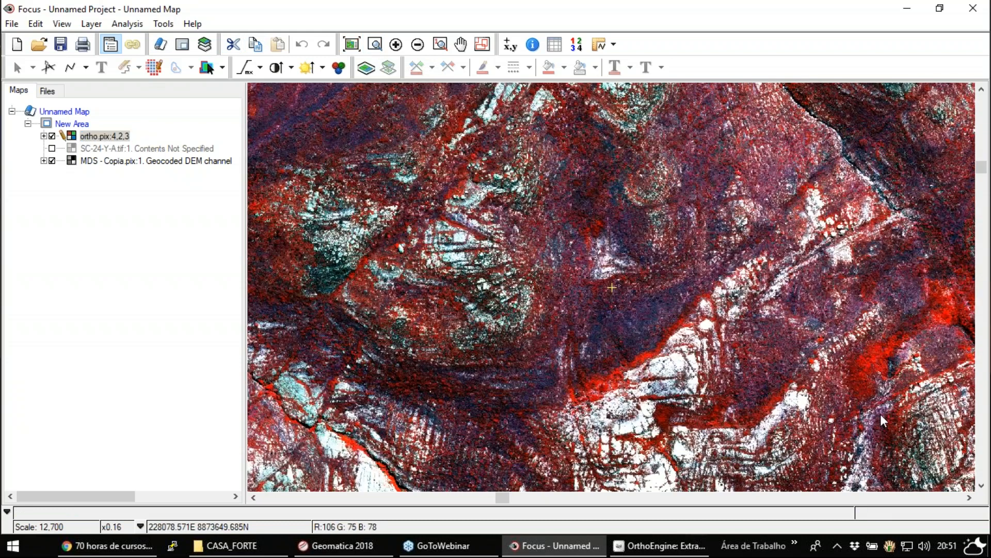
pyautogui.click(53, 137)
pyautogui.click(418, 45)
pyautogui.click(419, 49)
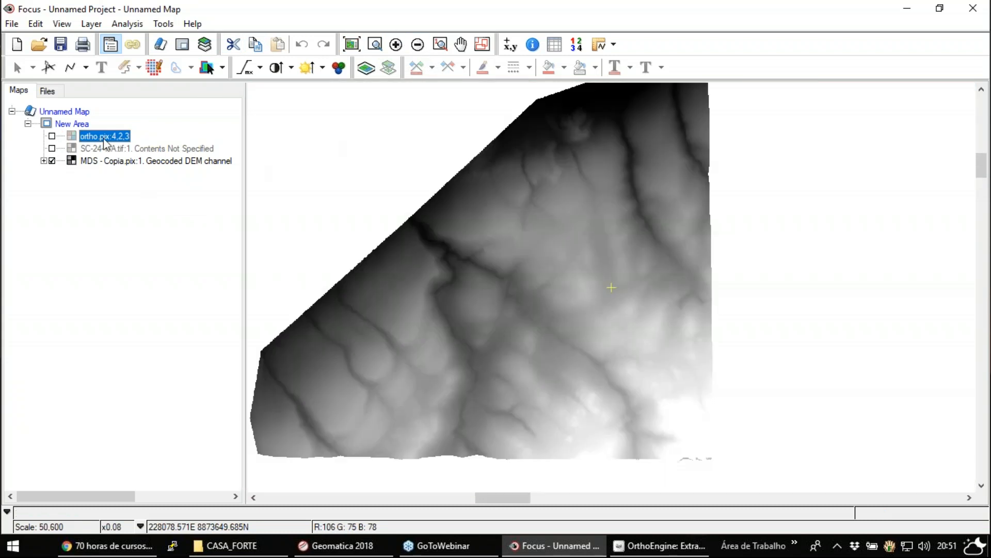
pyautogui.click(53, 137)
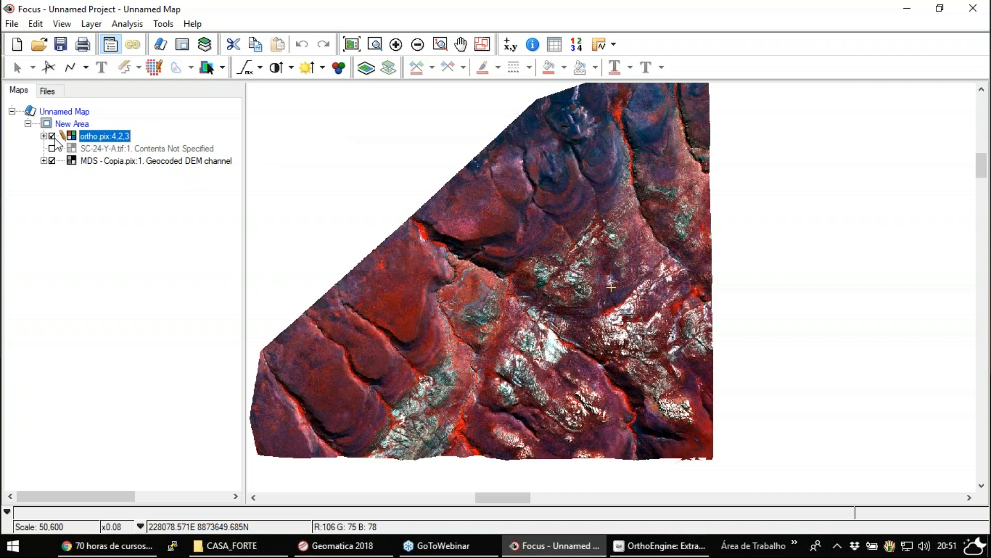
pyautogui.click(52, 136)
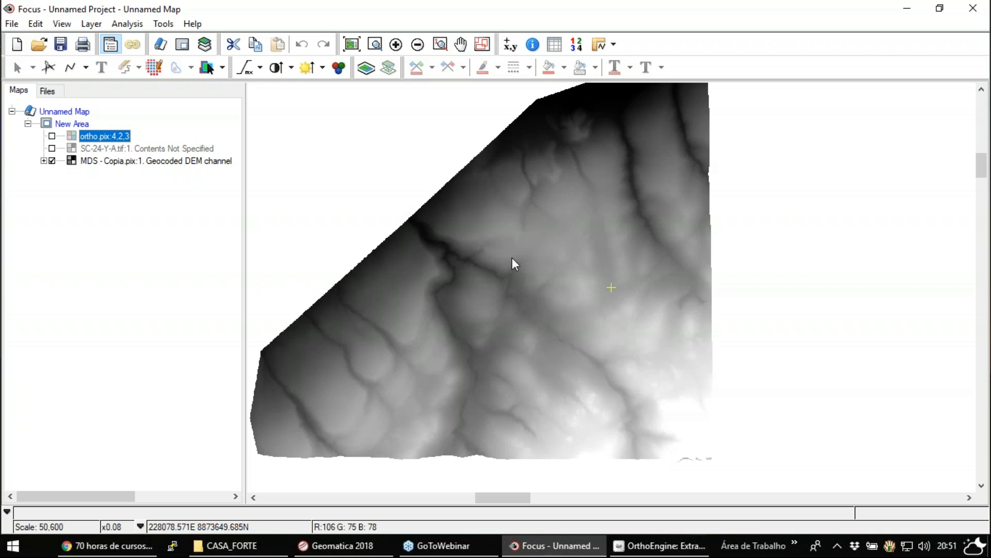
pyautogui.click(52, 135)
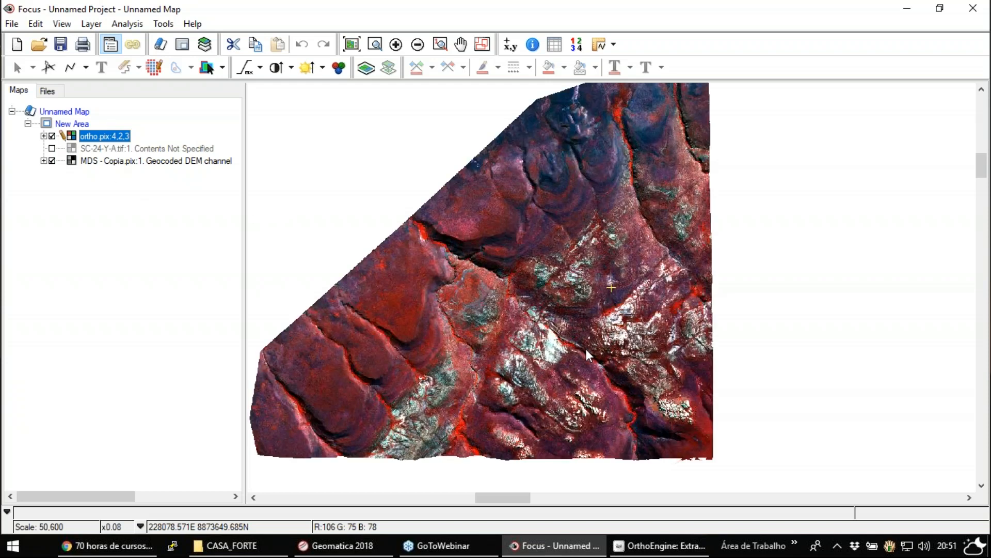
# - Examine the ortho image's fine detail around the rock outcrops in the southeastern part of the scene
pyautogui.click(375, 46)
pyautogui.moveTo(599, 341); pyautogui.dragTo(693, 428)
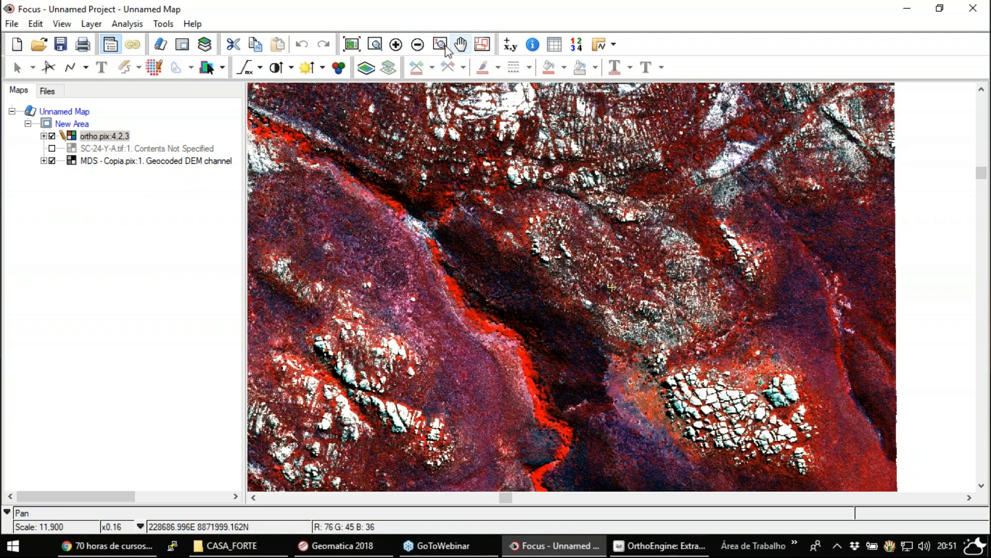
pyautogui.click(375, 45)
pyautogui.moveTo(521, 181); pyautogui.dragTo(657, 304)
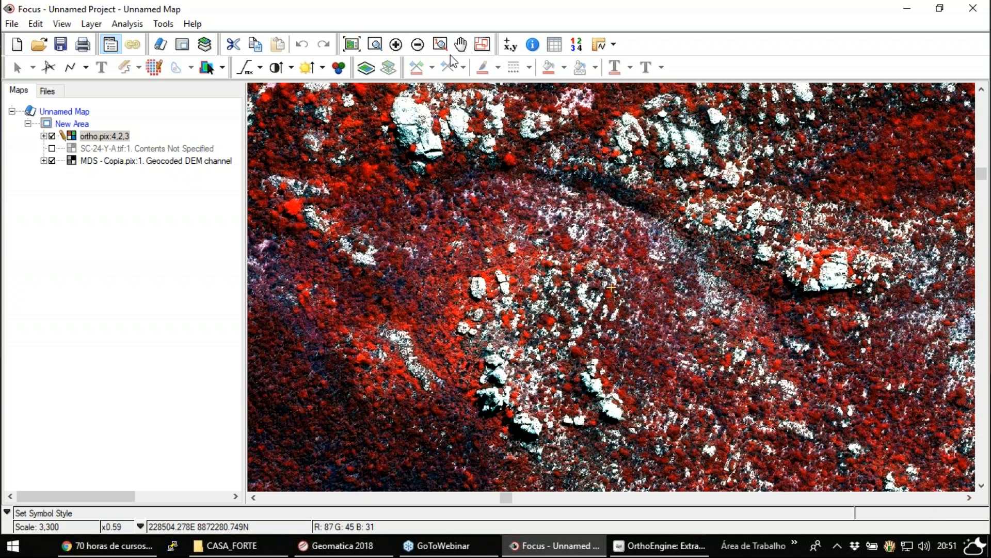
pyautogui.click(460, 44)
pyautogui.moveTo(791, 258); pyautogui.dragTo(647, 209)
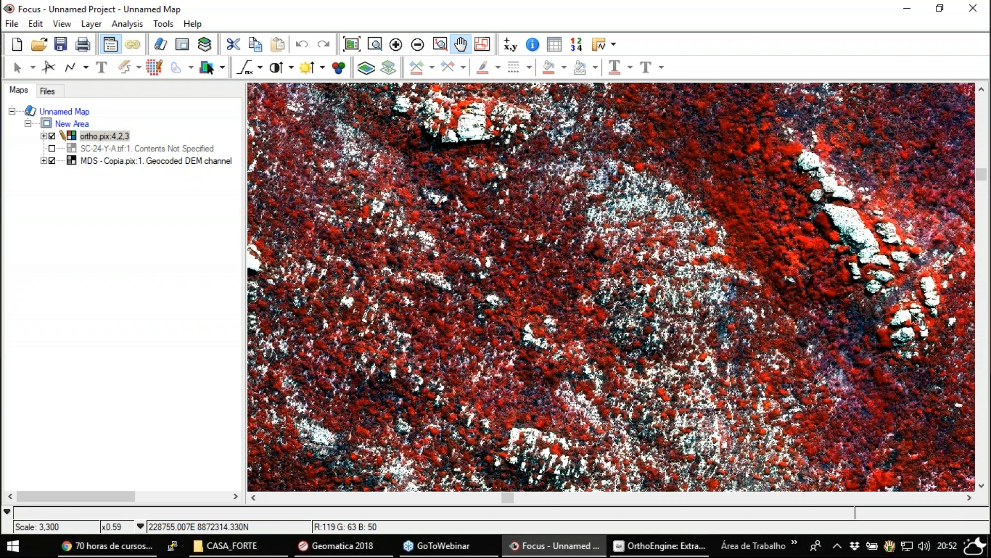
pyautogui.moveTo(746, 286); pyautogui.dragTo(608, 175)
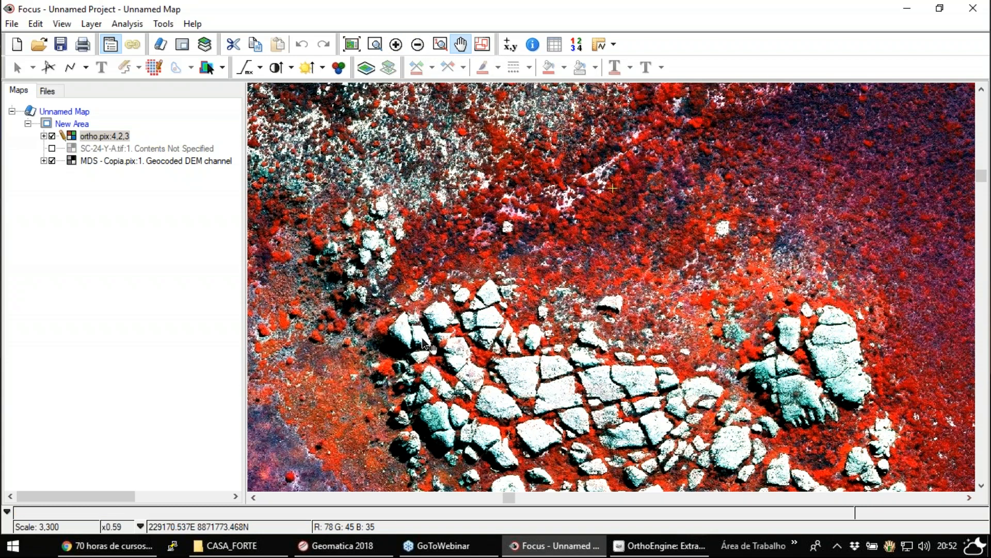
# - Hide the ortho layer and open DEM Editing for the MDS - Copia geocoded DEM channel, keeping the map area in view
pyautogui.moveTo(522, 372); pyautogui.dragTo(651, 202)
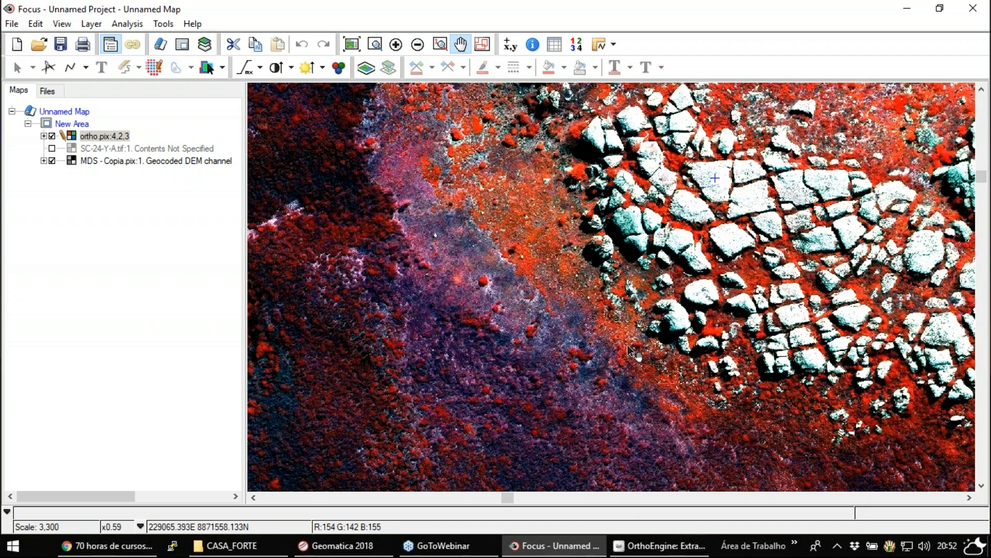
pyautogui.moveTo(539, 174); pyautogui.dragTo(618, 305)
pyautogui.moveTo(573, 176); pyautogui.dragTo(793, 285)
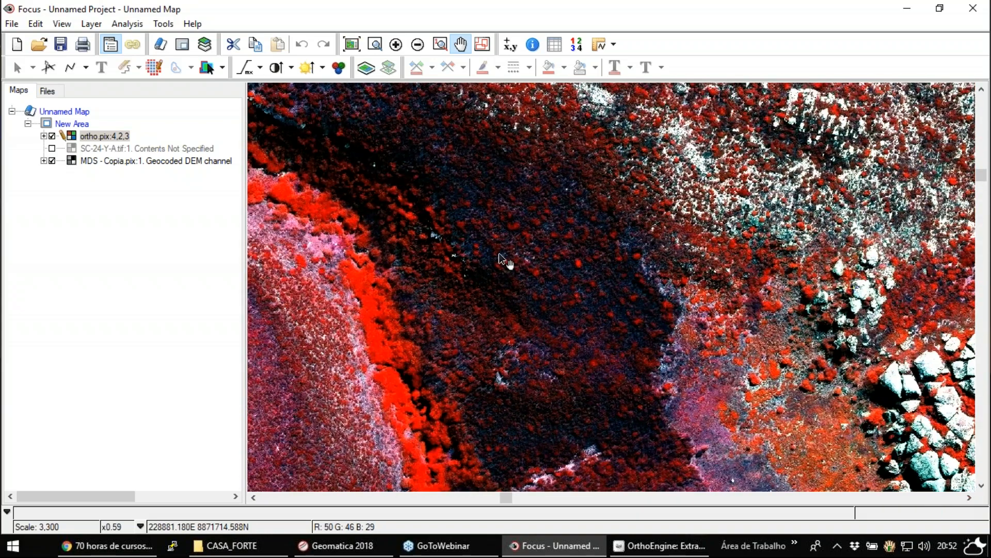
pyautogui.moveTo(360, 182); pyautogui.dragTo(737, 377)
pyautogui.moveTo(390, 262); pyautogui.dragTo(177, 376)
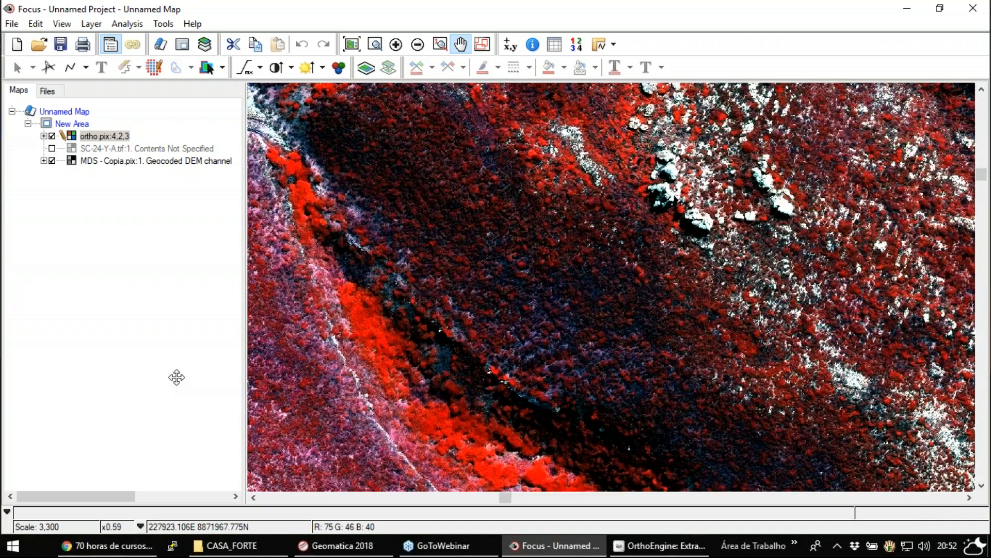
pyautogui.click(52, 135)
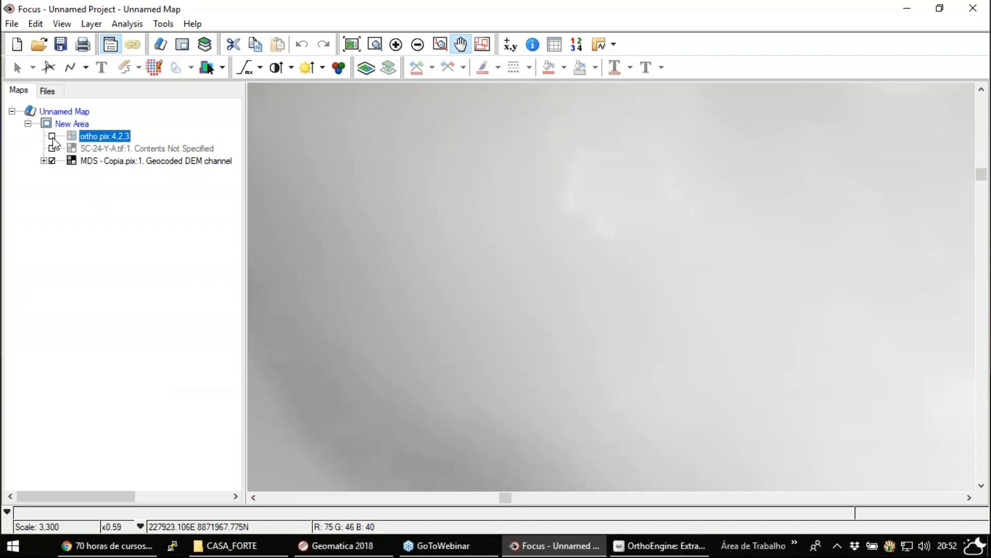
pyautogui.click(125, 162)
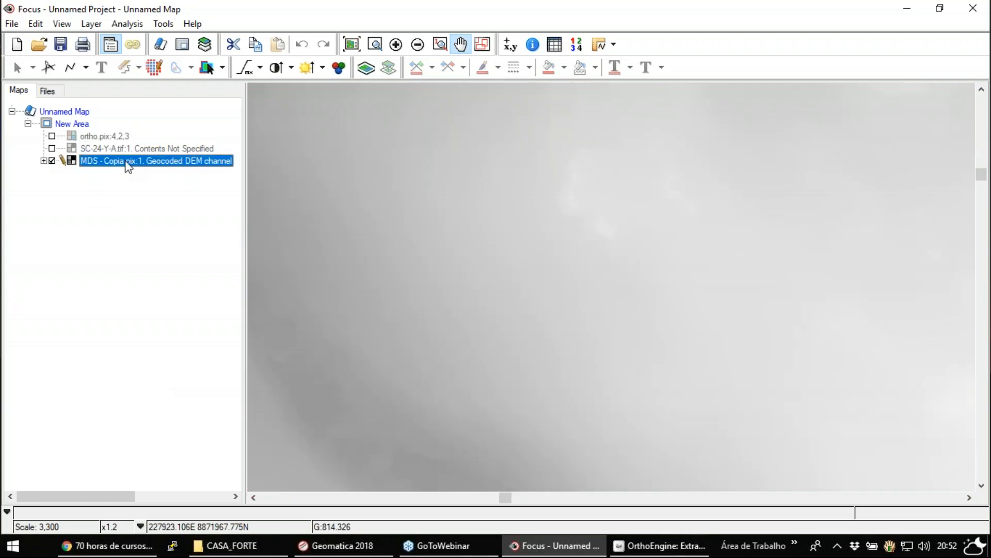
pyautogui.click(126, 24)
pyautogui.moveTo(91, 24)
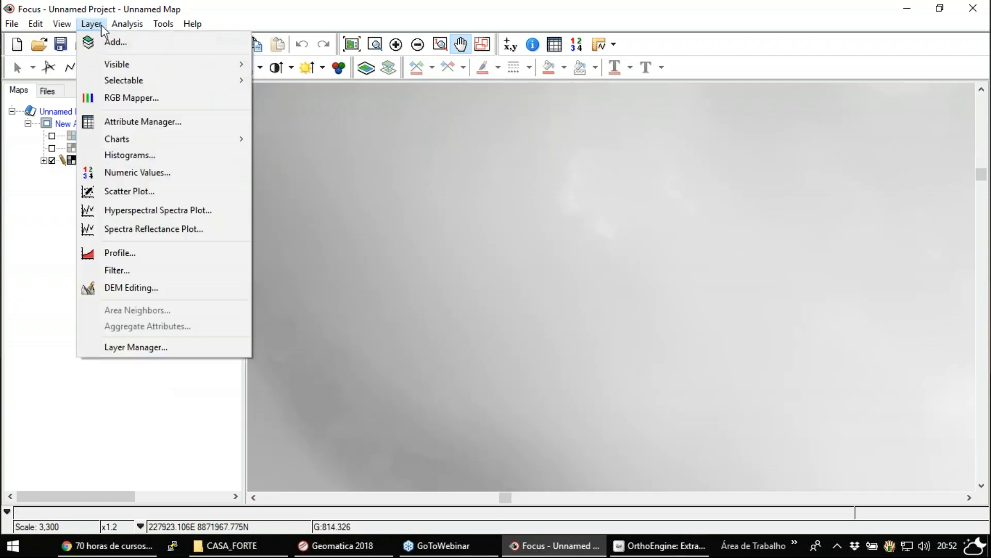
pyautogui.click(145, 291)
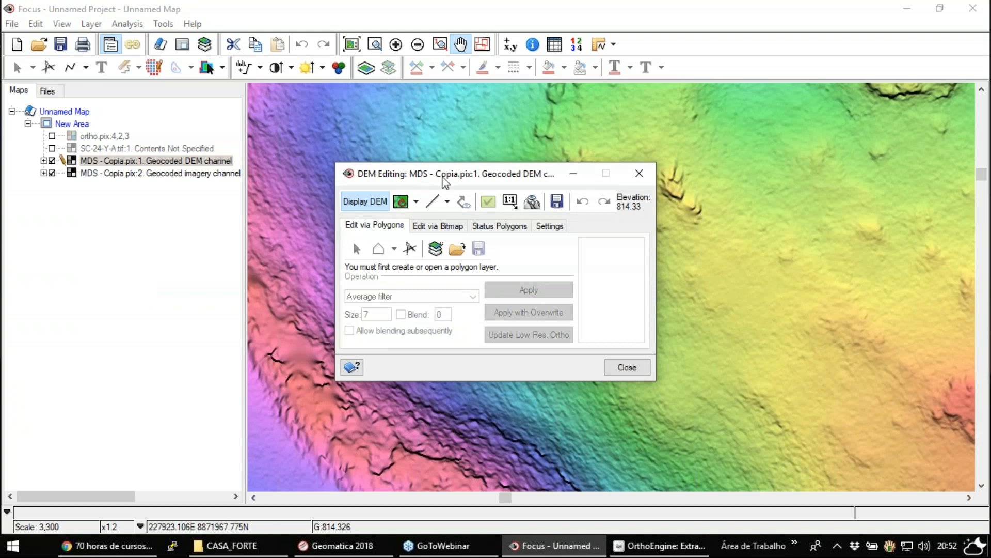
pyautogui.moveTo(445, 182); pyautogui.dragTo(146, 287)
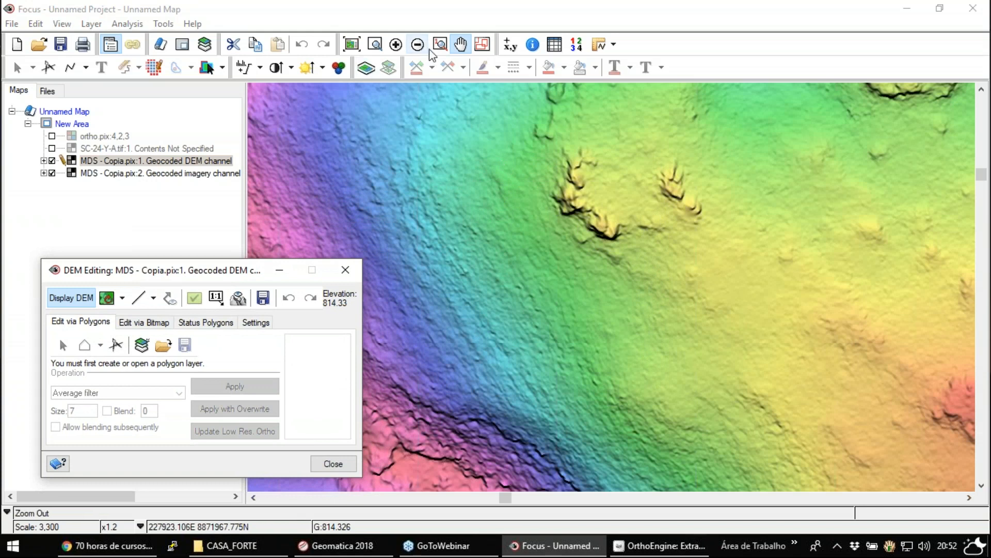
# - Compare the small rock outcrops in the ortho image and the coloured shaded relief by toggling the ortho layer, leaving it hidden
pyautogui.click(52, 136)
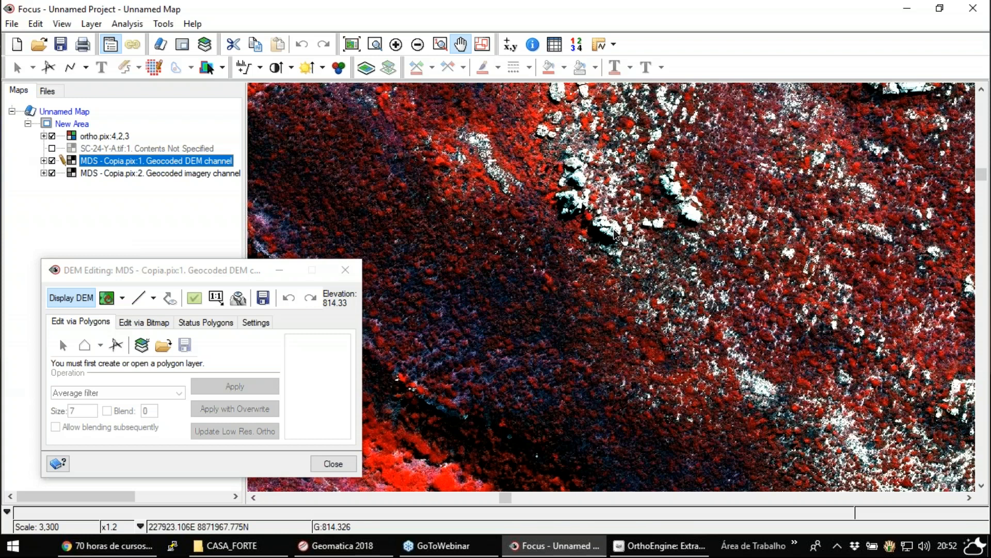
pyautogui.click(52, 136)
pyautogui.click(52, 136)
pyautogui.click(53, 137)
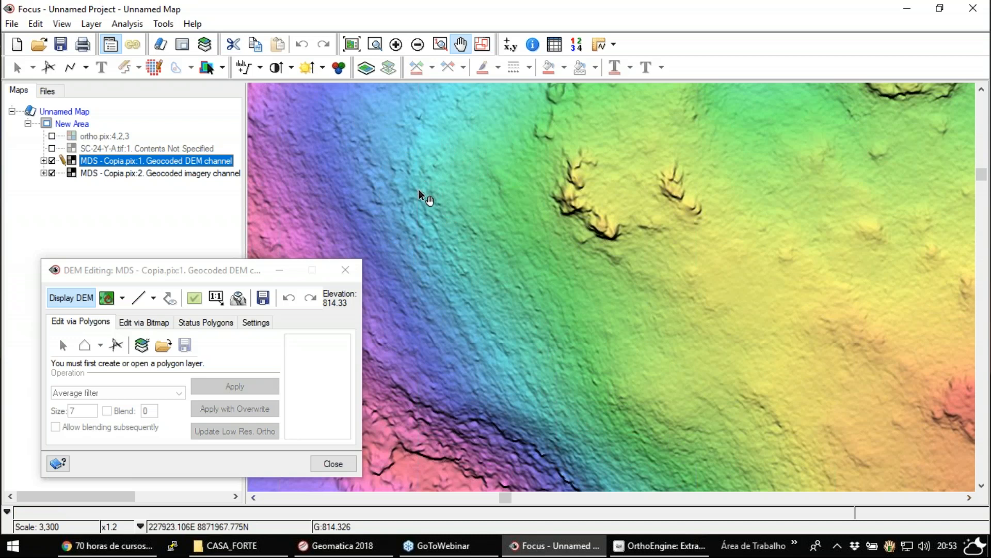
# - Compare the DEM relief and the ortho image along the narrow valley farther northwest by toggling the ortho layer, leaving it visible
pyautogui.moveTo(482, 165); pyautogui.dragTo(673, 388)
pyautogui.moveTo(417, 211); pyautogui.dragTo(805, 236)
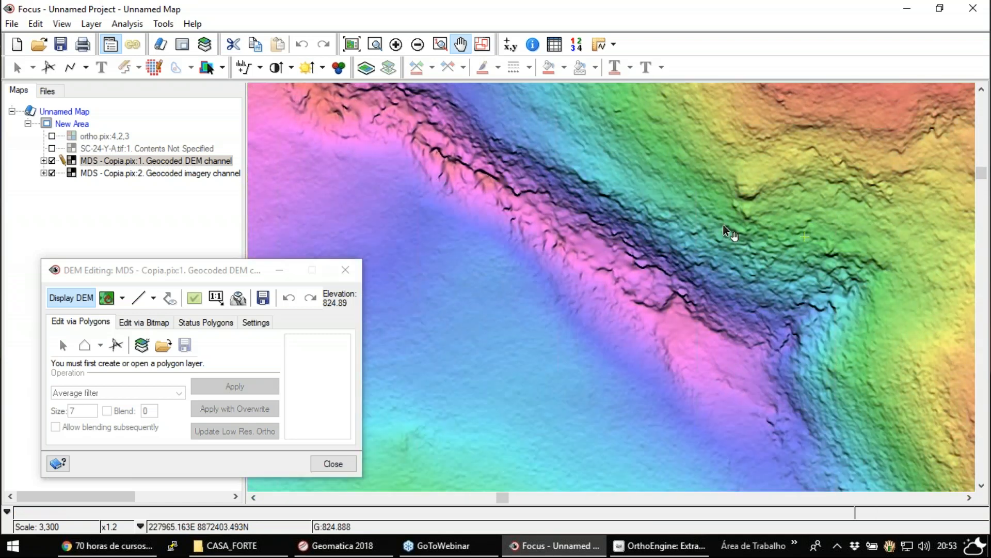
pyautogui.click(52, 136)
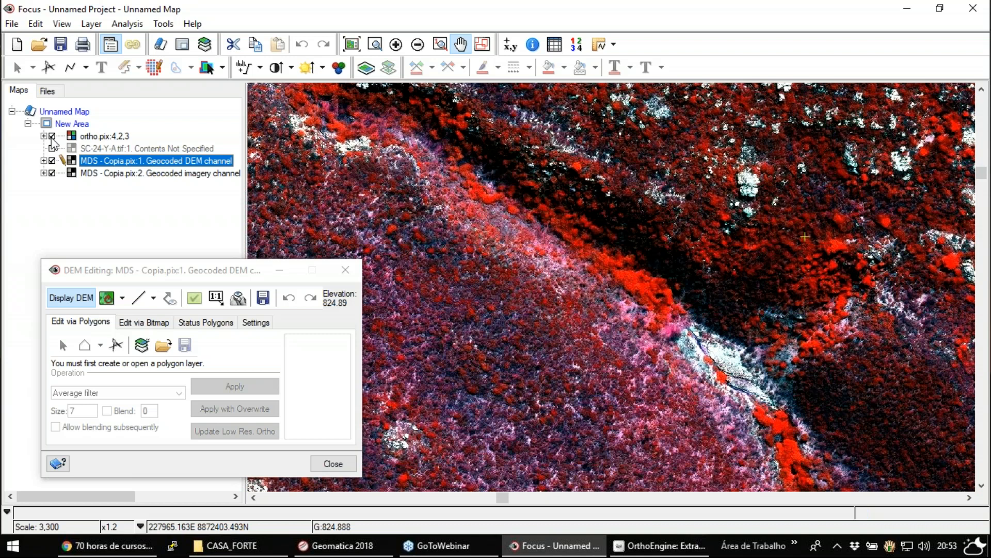
pyautogui.click(52, 136)
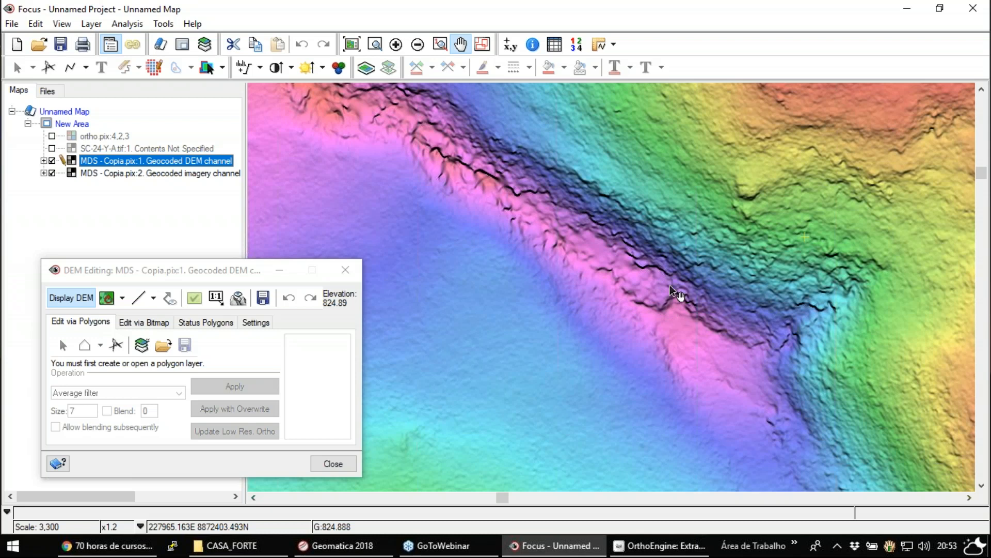
pyautogui.click(52, 136)
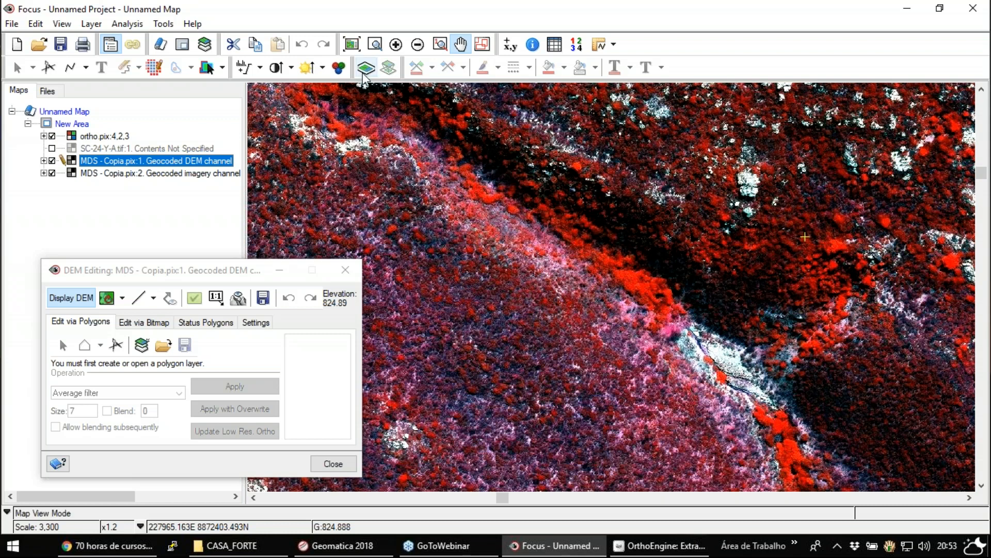
# - Examine the ortho image westward along the valley and south over the slopes to the fractured rock outcrop
pyautogui.moveTo(677, 230); pyautogui.dragTo(452, 230)
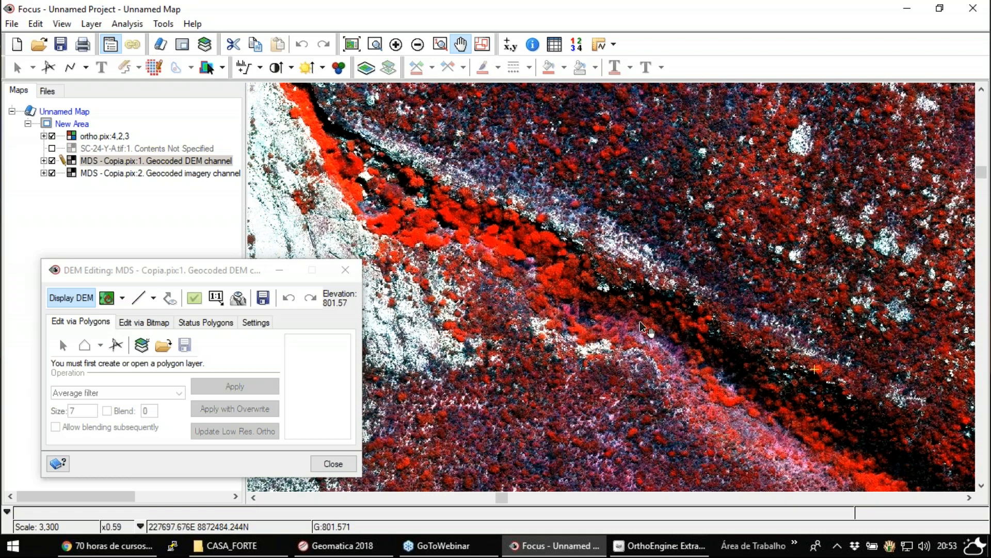
pyautogui.moveTo(485, 342); pyautogui.dragTo(899, 305)
pyautogui.moveTo(462, 366); pyautogui.dragTo(775, 279)
pyautogui.moveTo(616, 403); pyautogui.dragTo(698, 187)
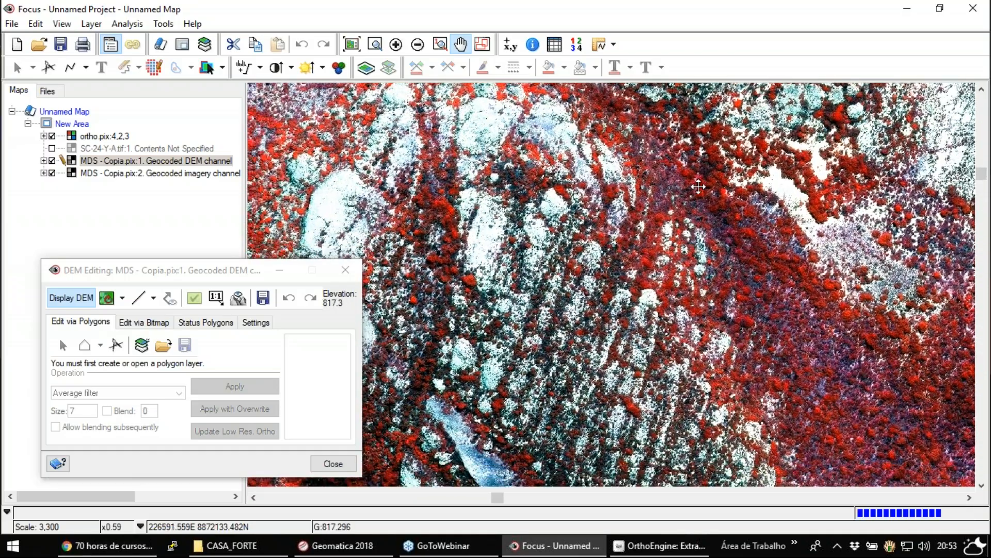
pyautogui.moveTo(594, 449); pyautogui.dragTo(625, 256)
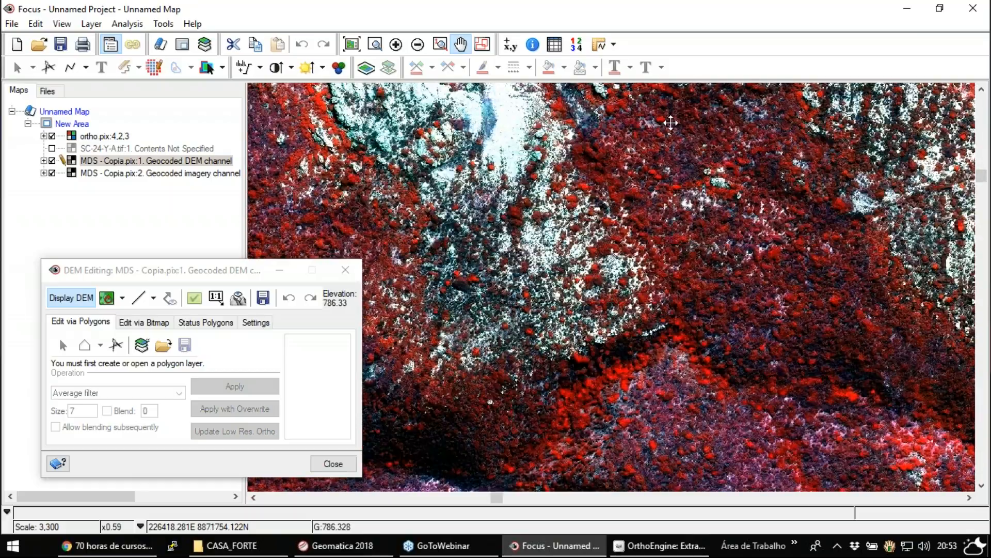
pyautogui.moveTo(605, 402); pyautogui.dragTo(567, 129)
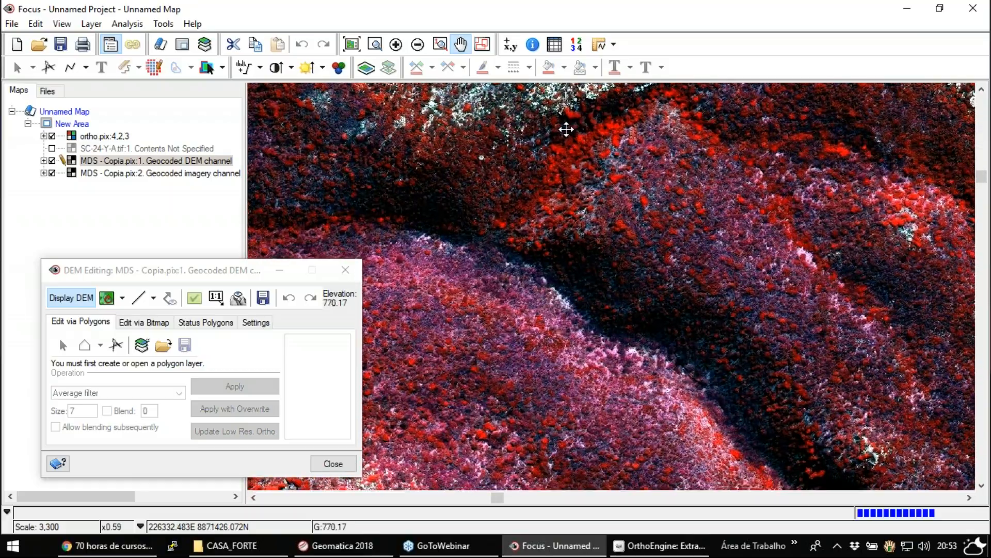
pyautogui.moveTo(790, 408); pyautogui.dragTo(614, 142)
pyautogui.moveTo(570, 332); pyautogui.dragTo(830, 253)
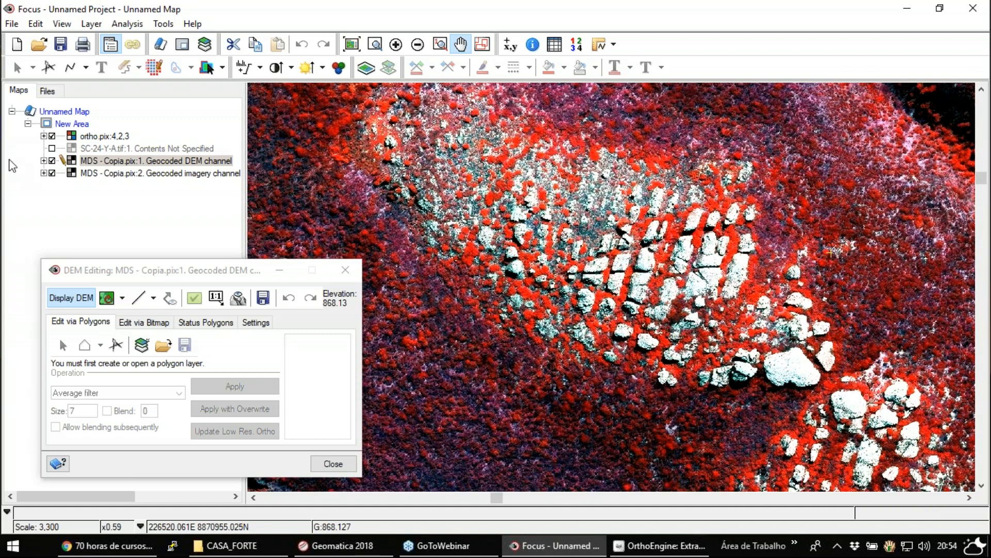
# - Hide the ortho layer and examine the DEM's shaded relief at 1:6,600 scale, from the fractured outcrop northward along the valleys
pyautogui.click(51, 136)
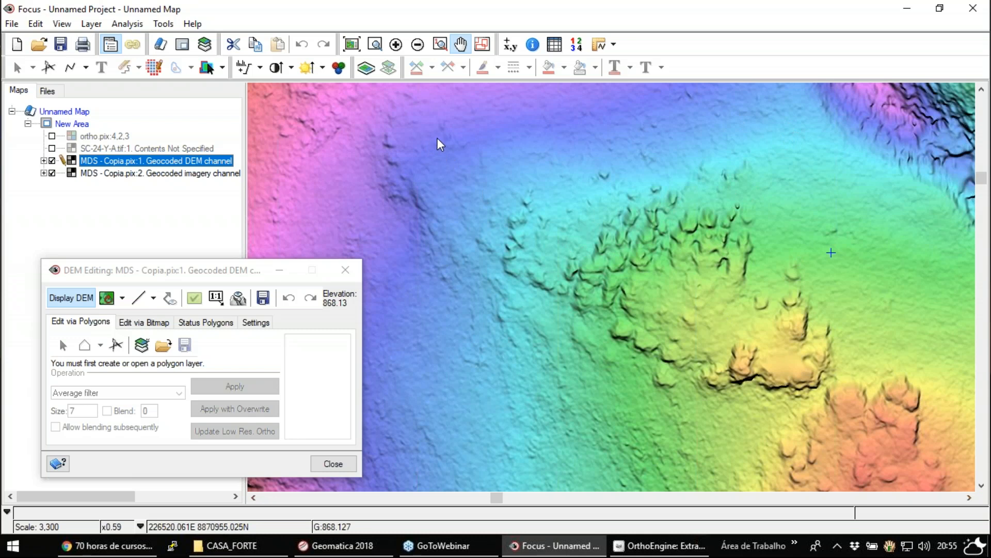
pyautogui.click(177, 268)
pyautogui.moveTo(195, 278); pyautogui.dragTo(251, 197)
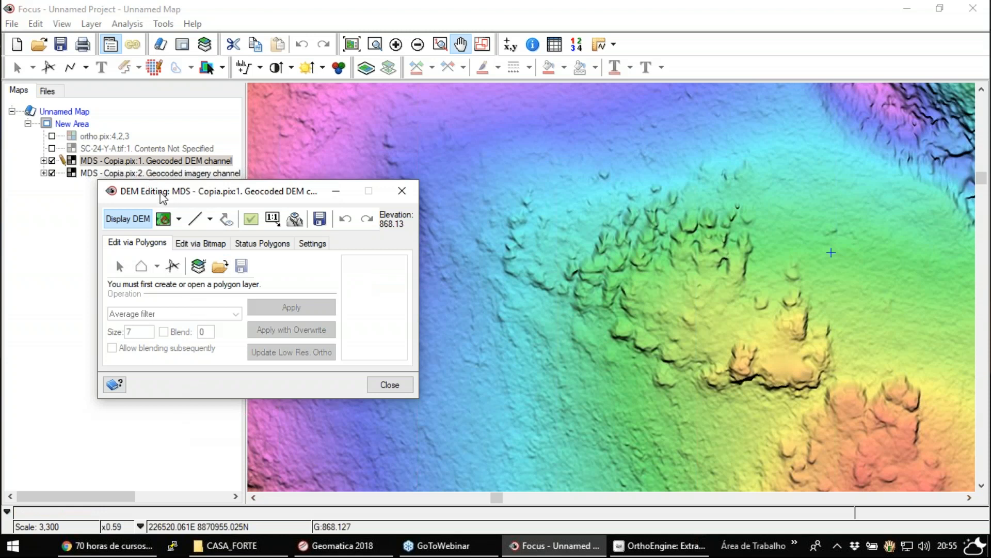
pyautogui.moveTo(163, 197); pyautogui.dragTo(183, 222)
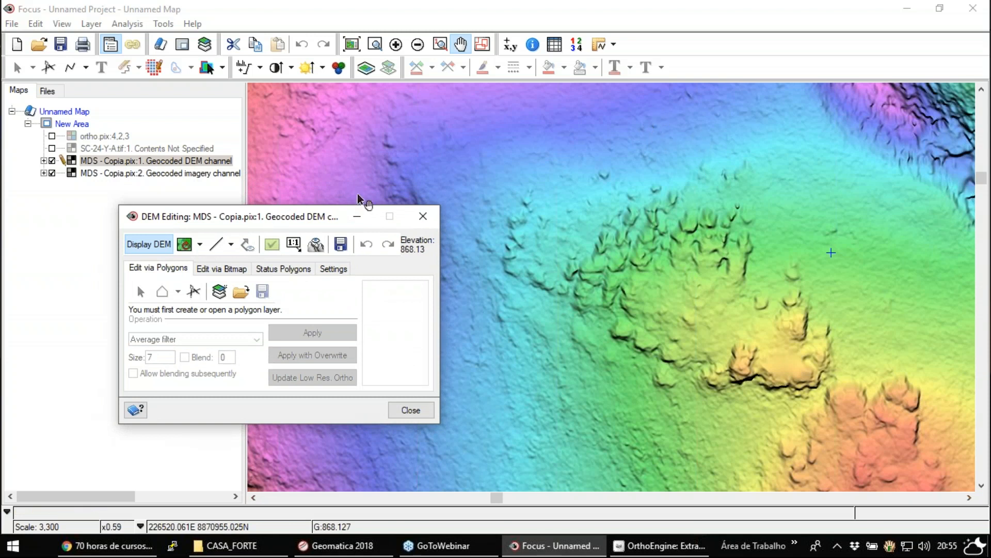
pyautogui.moveTo(266, 219); pyautogui.dragTo(360, 217)
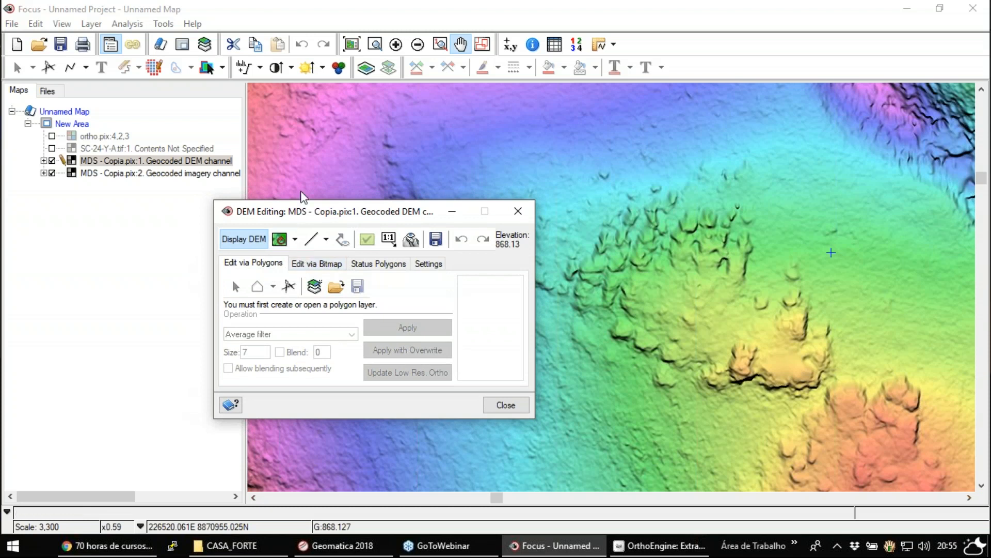
pyautogui.click(418, 45)
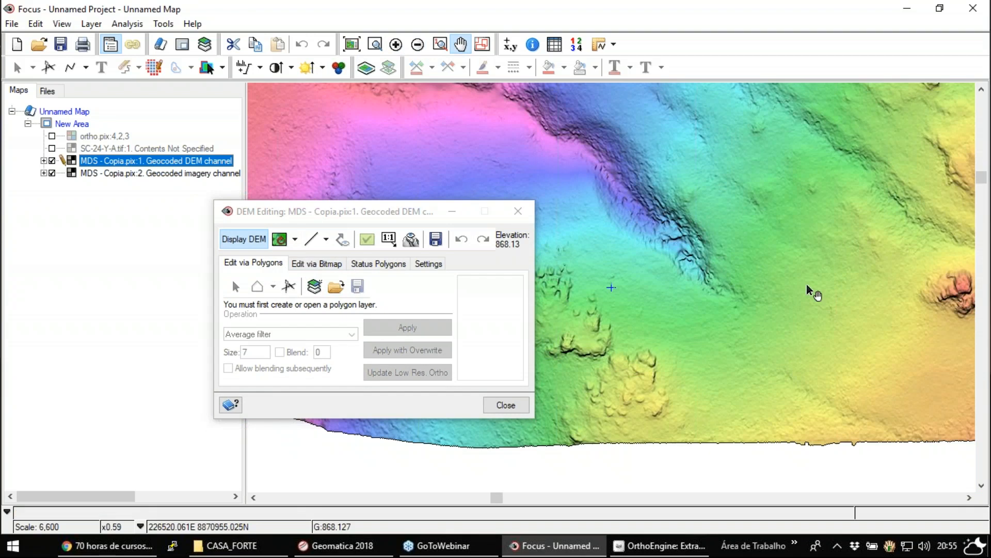
pyautogui.moveTo(666, 200); pyautogui.dragTo(710, 254)
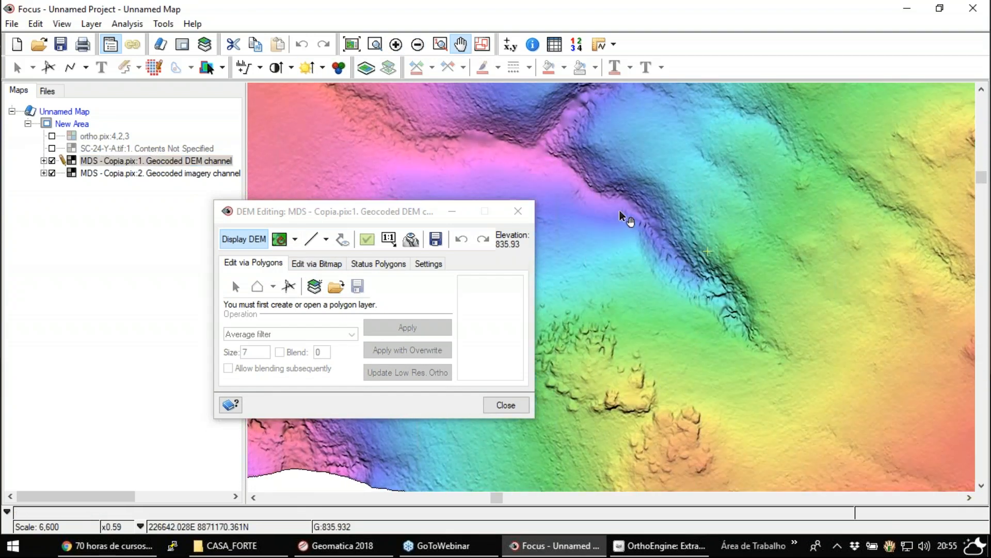
pyautogui.moveTo(568, 153); pyautogui.dragTo(730, 270)
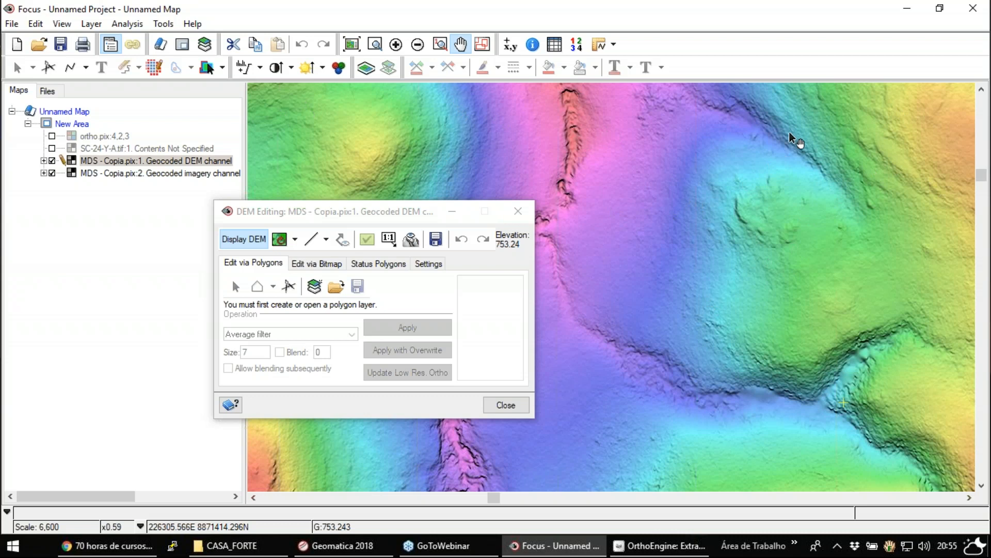
pyautogui.moveTo(790, 131); pyautogui.dragTo(728, 467)
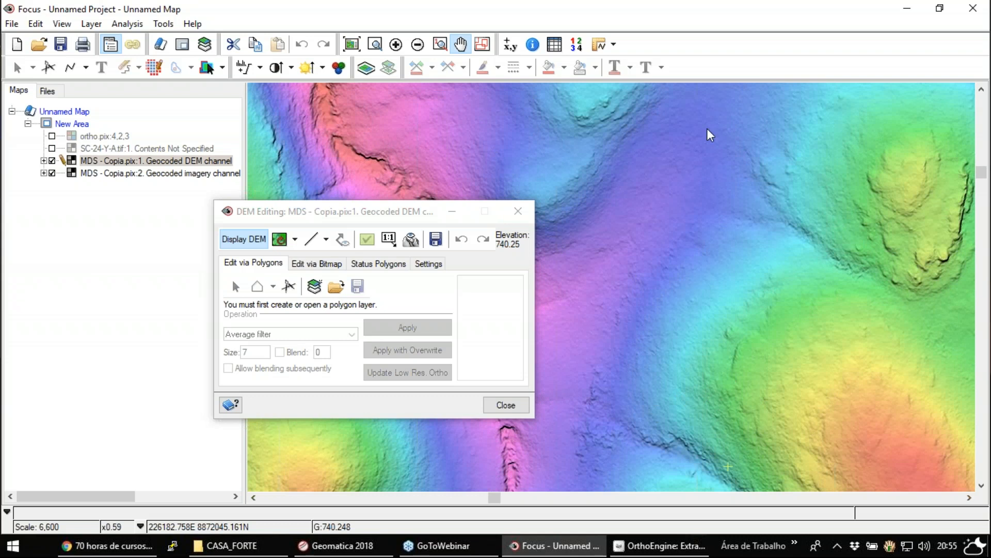
# - Preview the DEM display styles by choosing Fixed Color Shaded Relief and switching to Grayscale Shaded Relief
pyautogui.click(295, 241)
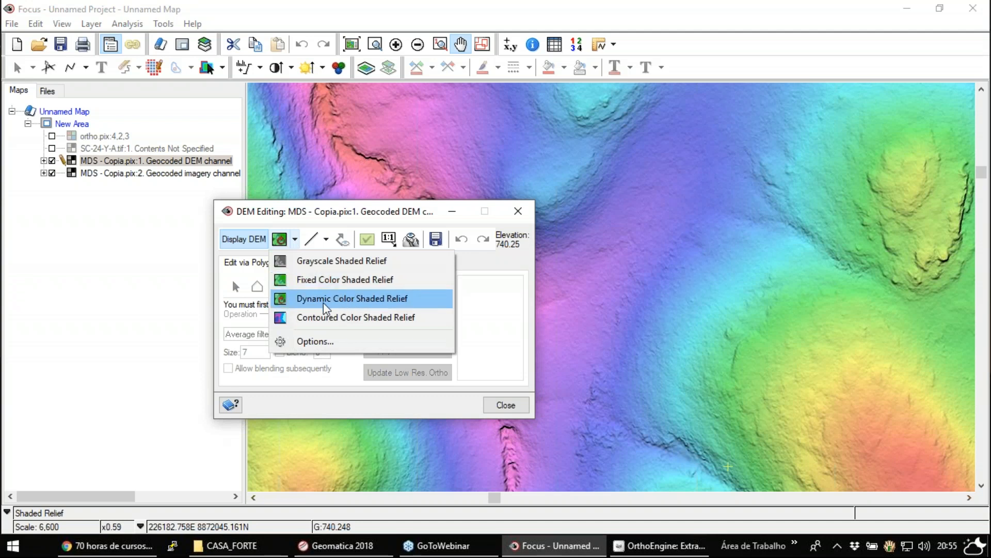
pyautogui.click(341, 283)
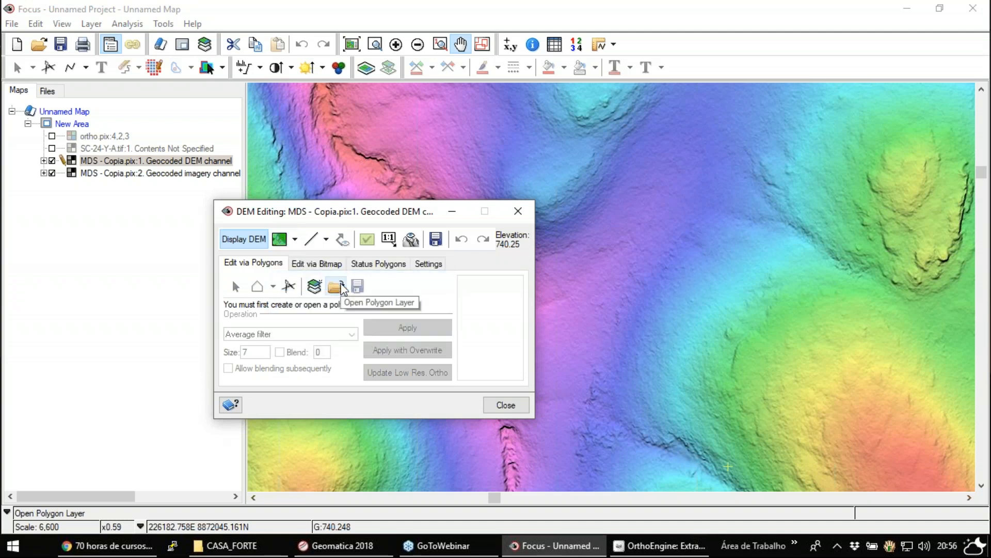
pyautogui.click(295, 240)
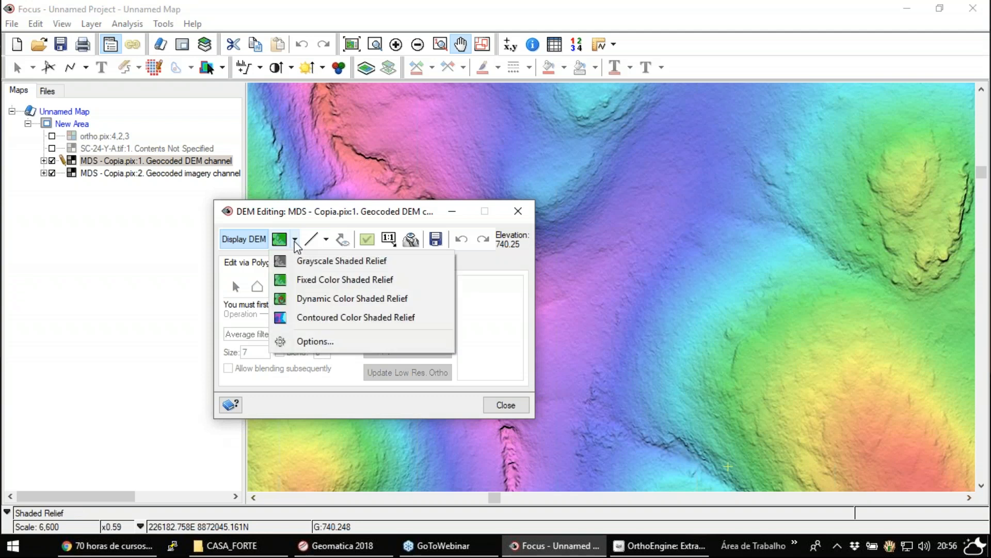
pyautogui.click(338, 261)
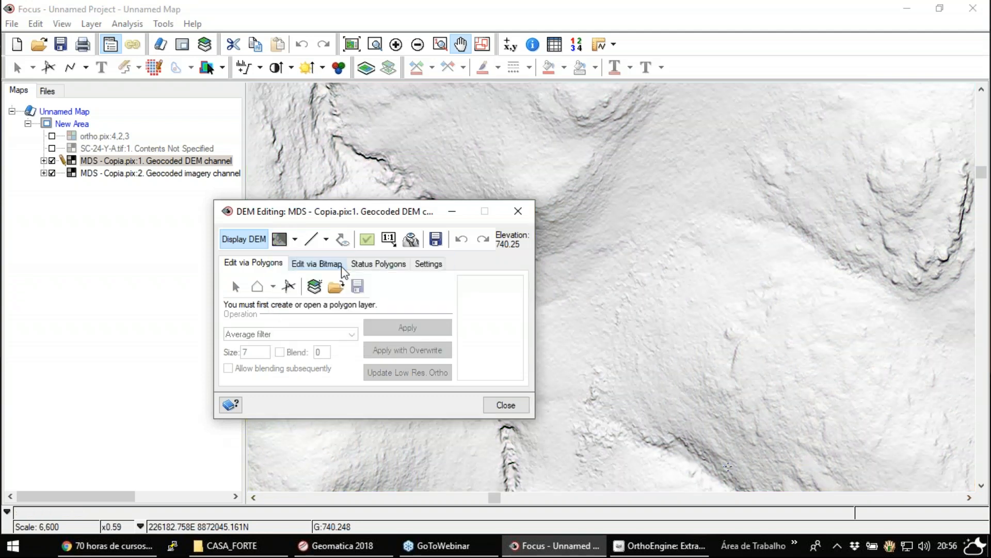
# - Inspect the DEM as Contoured Color Shaded Relief across the northern valleys and restore Dynamic Color Shaded Relief
pyautogui.click(296, 240)
pyautogui.click(361, 317)
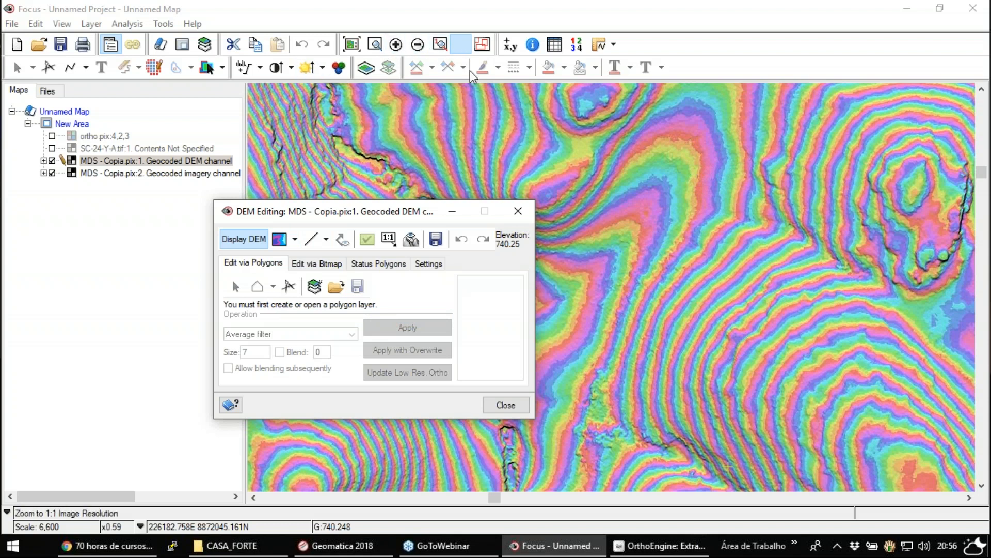
pyautogui.moveTo(763, 243); pyautogui.dragTo(408, 417)
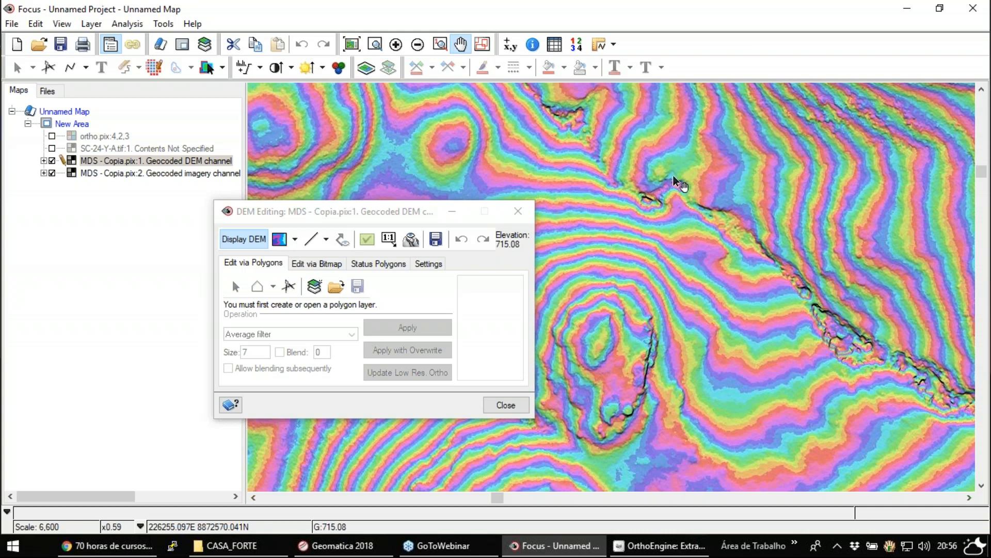
pyautogui.moveTo(713, 160); pyautogui.dragTo(695, 339)
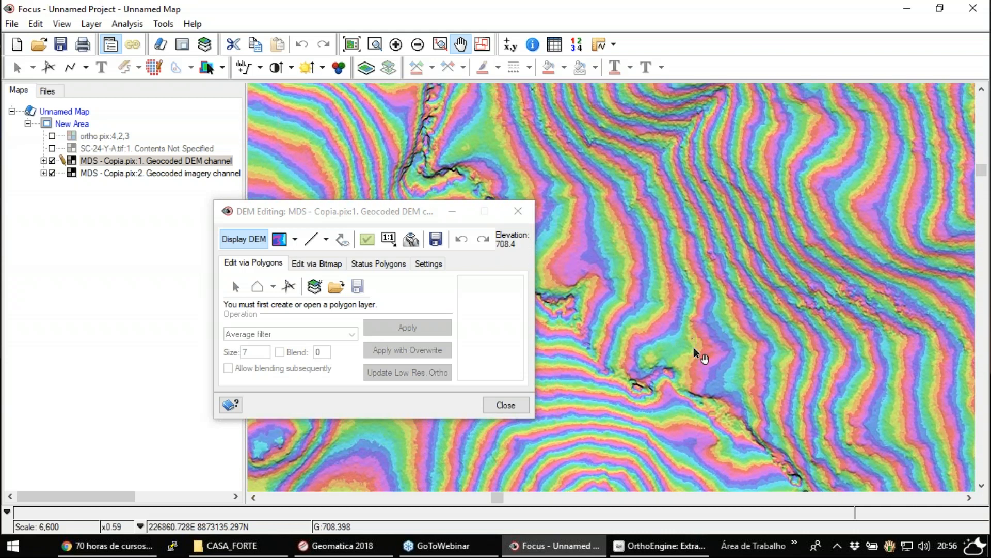
pyautogui.click(295, 239)
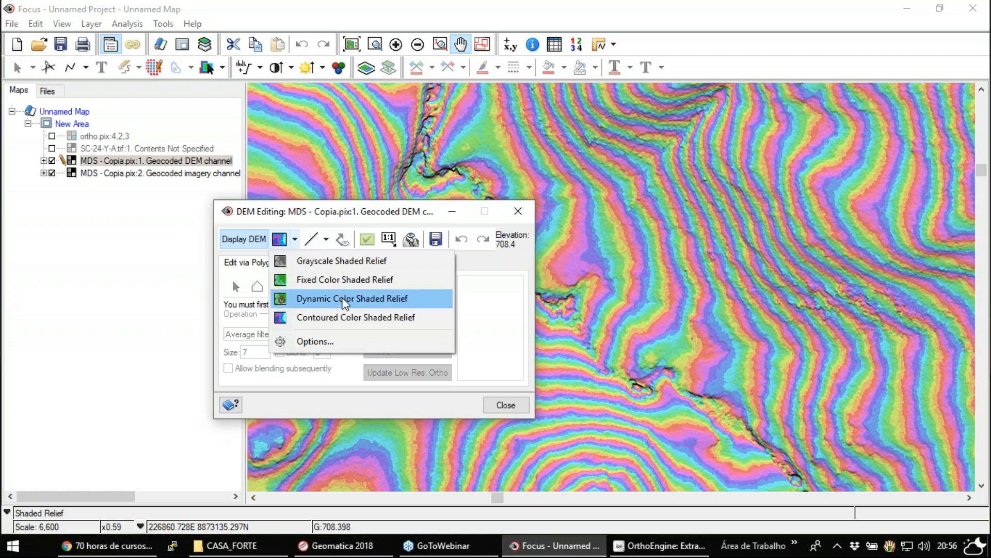
pyautogui.click(315, 299)
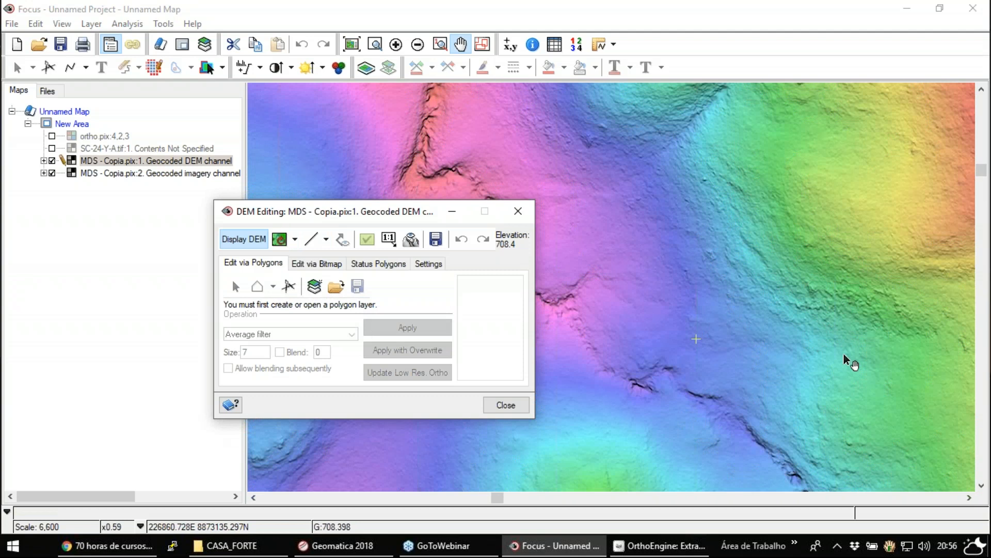
# - Create a polygon layer for DEM editing and zoom in on the small paired bumps on the slope southeast of the valley
pyautogui.moveTo(594, 312); pyautogui.dragTo(807, 265)
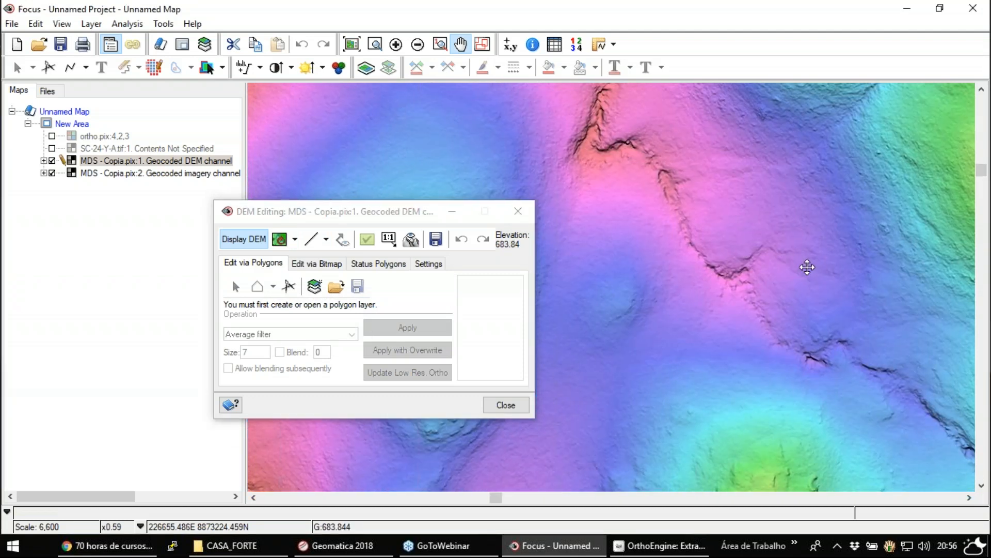
pyautogui.click(315, 287)
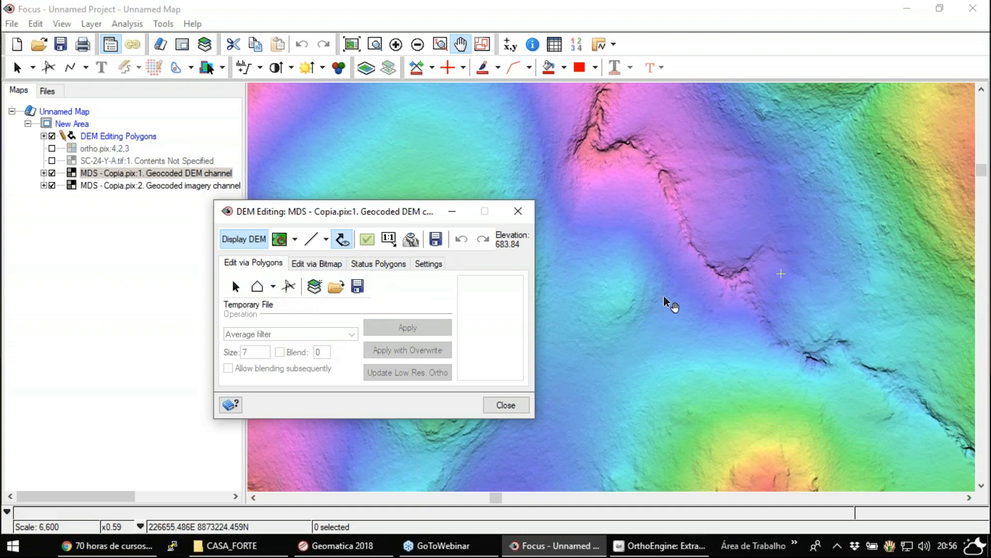
pyautogui.moveTo(825, 381); pyautogui.dragTo(485, 127)
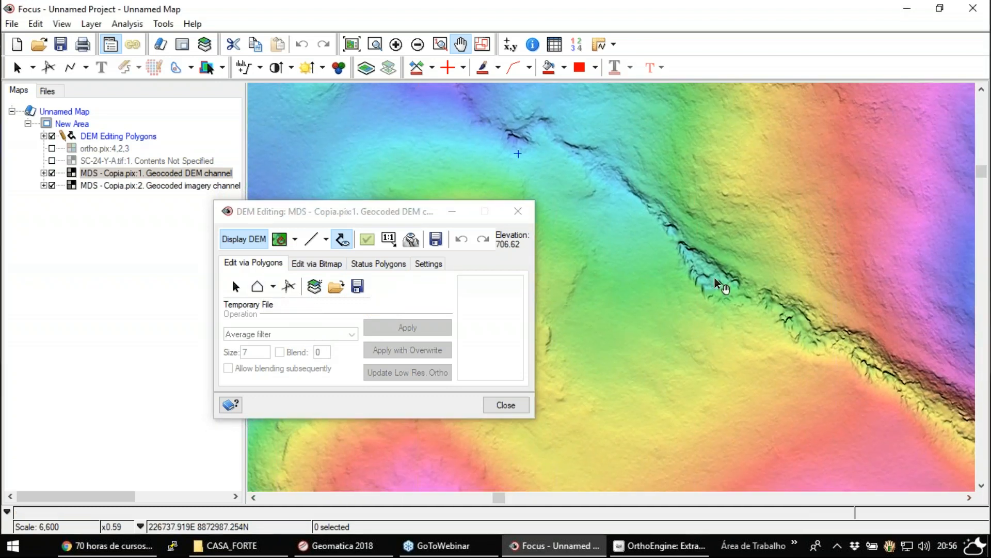
pyautogui.moveTo(861, 420); pyautogui.dragTo(634, 149)
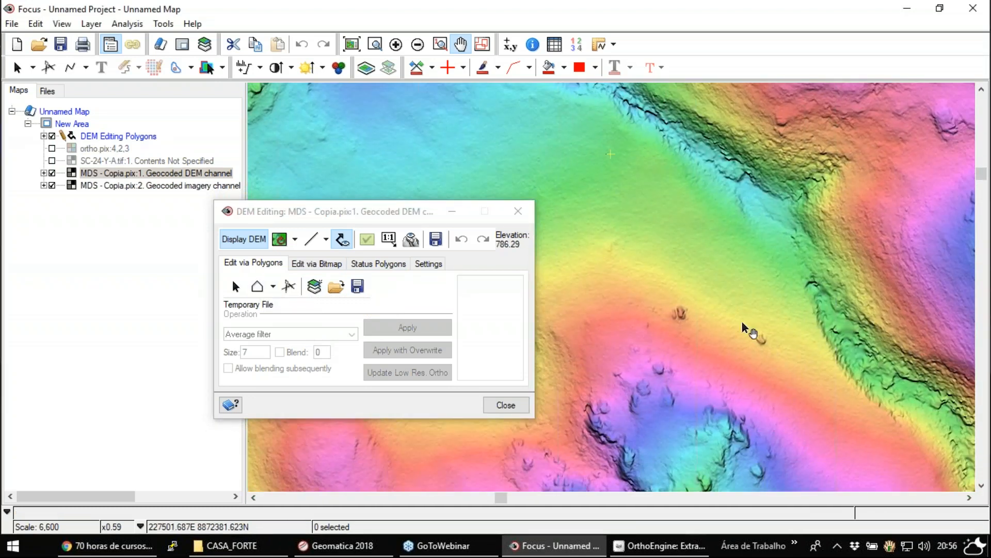
pyautogui.moveTo(779, 380); pyautogui.dragTo(573, 225)
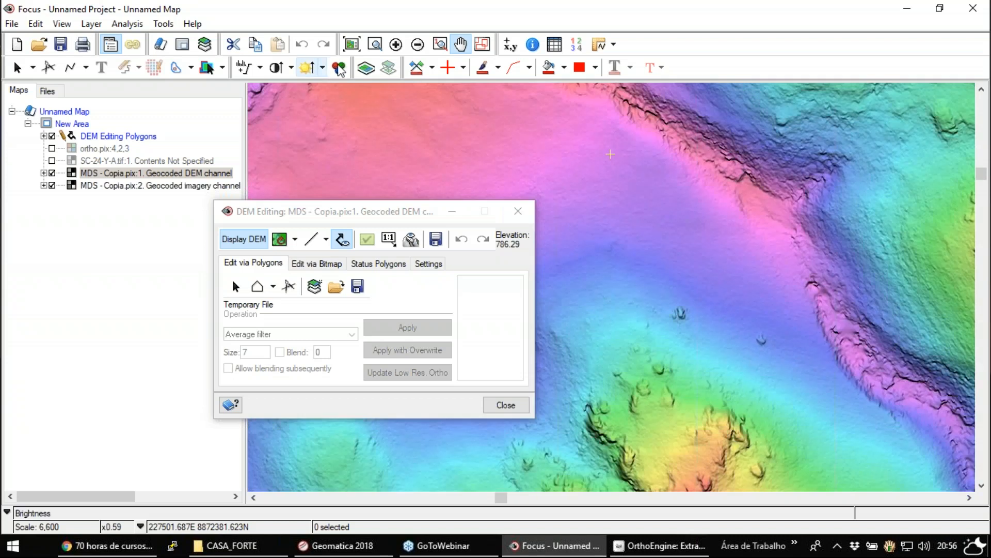
pyautogui.click(375, 44)
pyautogui.moveTo(646, 287); pyautogui.dragTo(727, 350)
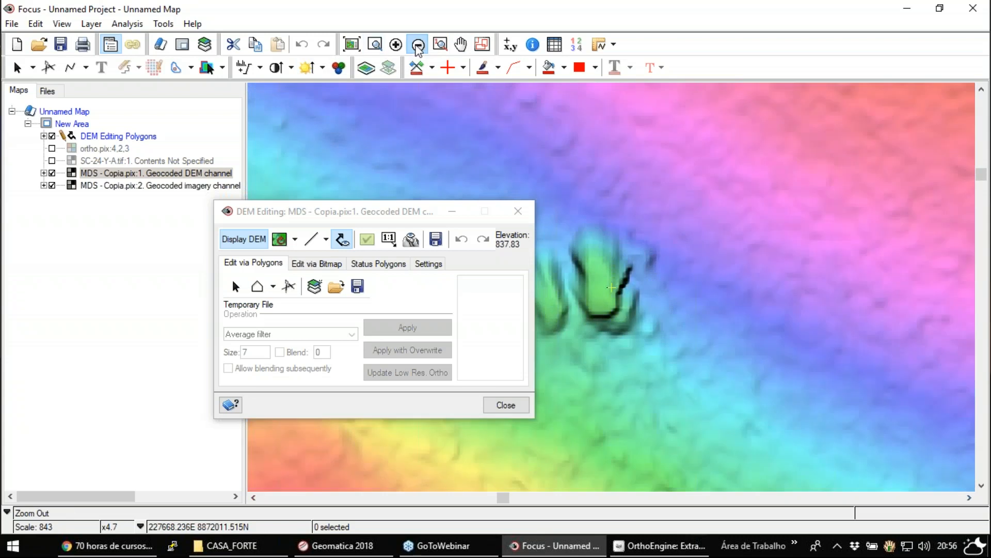
pyautogui.click(418, 46)
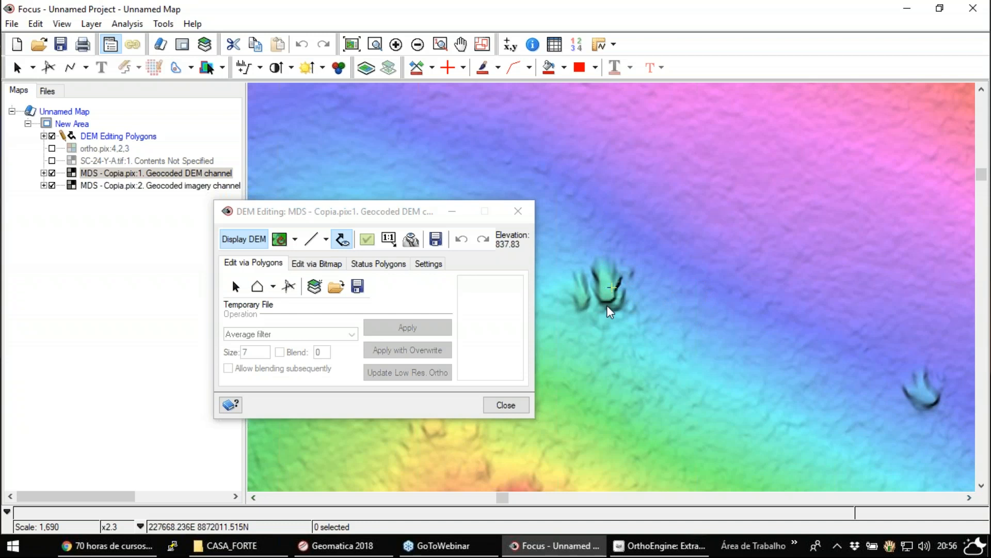
# - Hide the editing polygons and toggle the DEM channel off and on to compare the bumps with the geocoded imagery
pyautogui.click(53, 136)
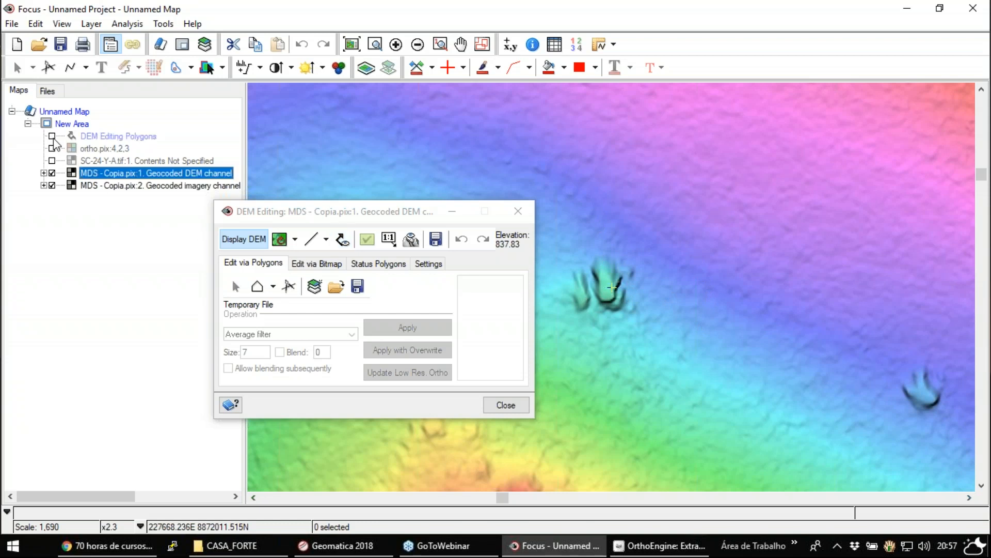
pyautogui.click(52, 173)
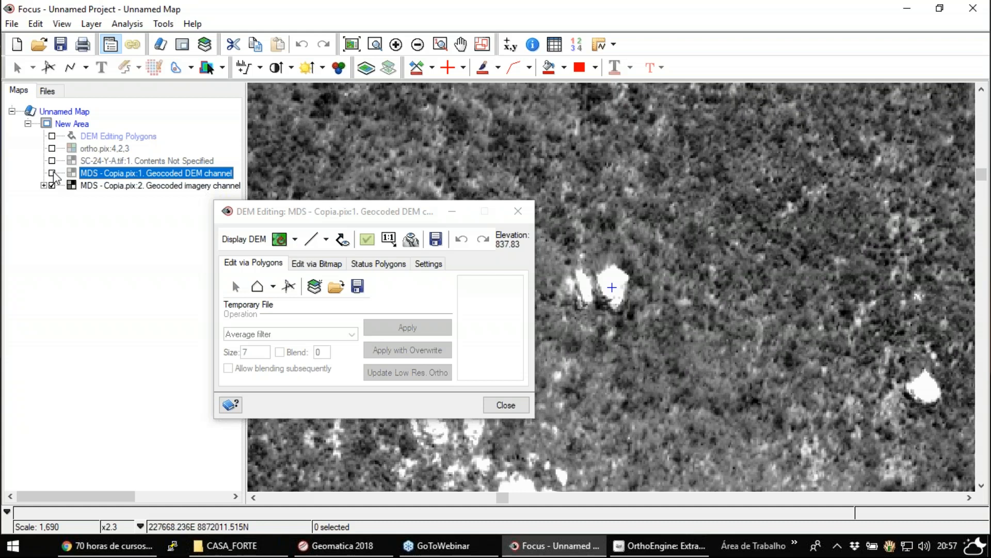
pyautogui.click(53, 173)
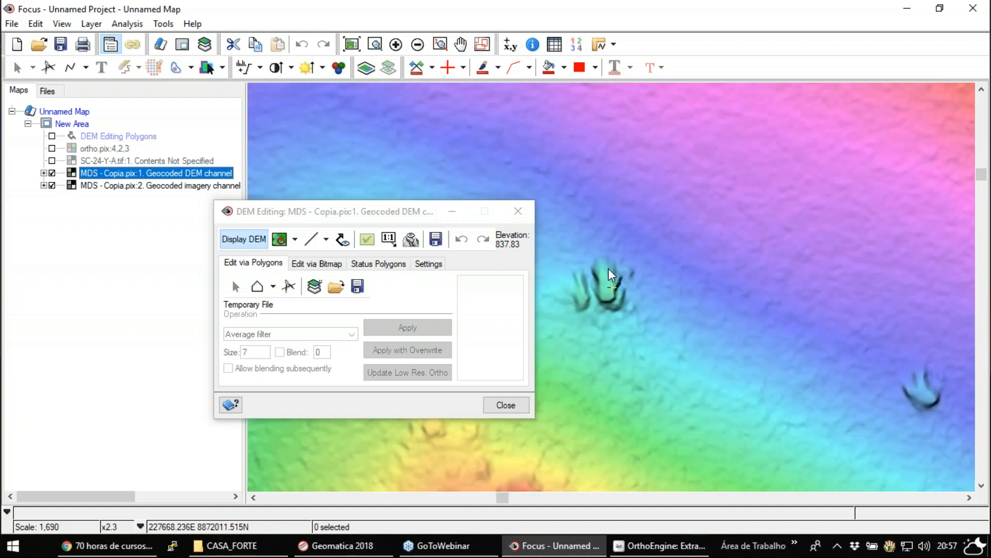
# - Outline the paired bumps with a six-vertex DEM editing polygon and make the DEM Editing Polygons layer visible
pyautogui.moveTo(362, 212); pyautogui.dragTo(194, 165)
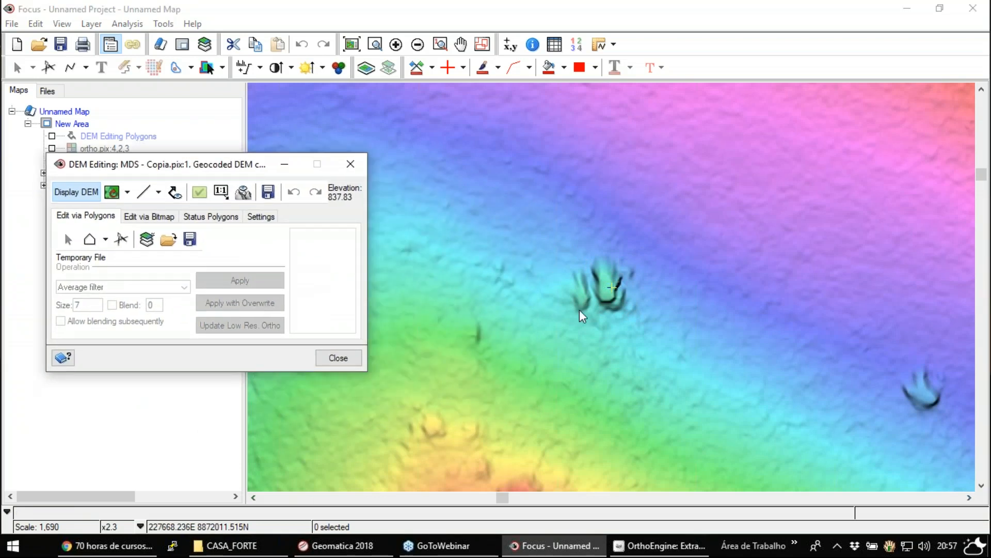
pyautogui.click(106, 239)
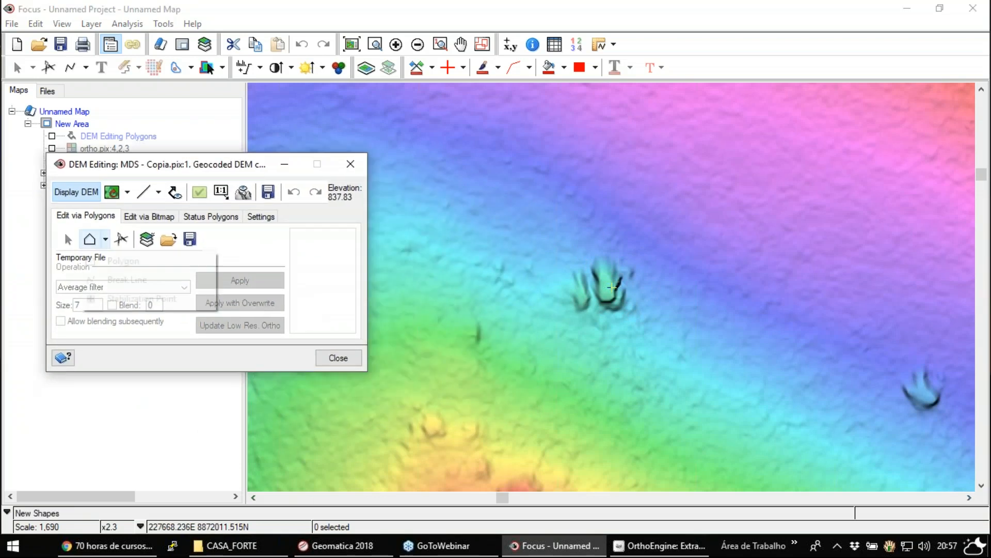
pyautogui.click(119, 261)
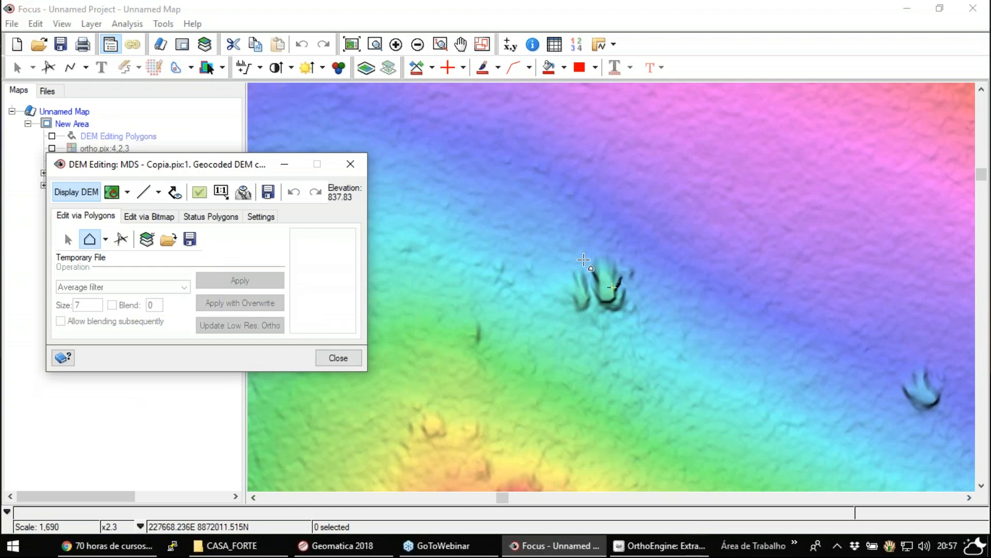
pyautogui.click(561, 247)
pyautogui.click(616, 235)
pyautogui.click(662, 267)
pyautogui.click(658, 314)
pyautogui.click(624, 351)
pyautogui.doubleClick(545, 320)
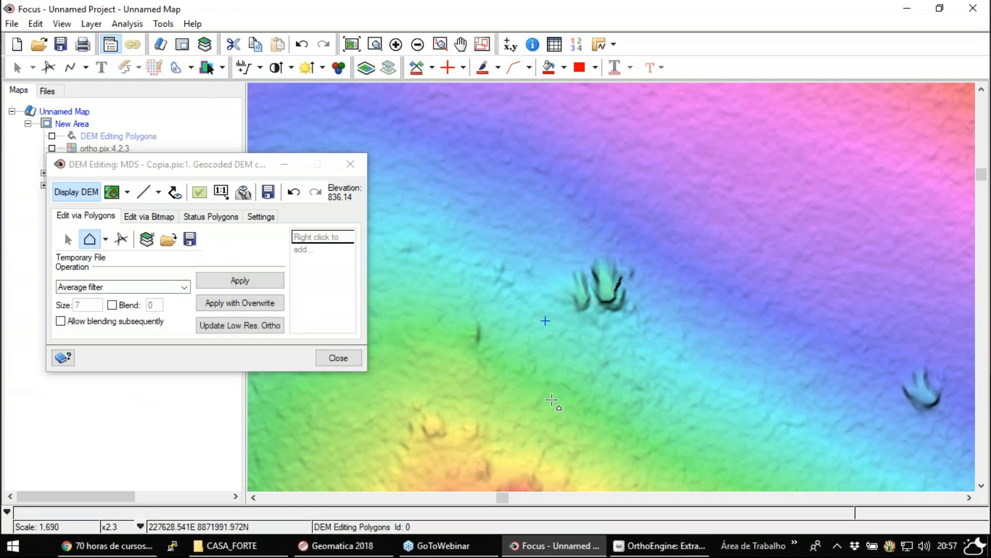
pyautogui.click(52, 136)
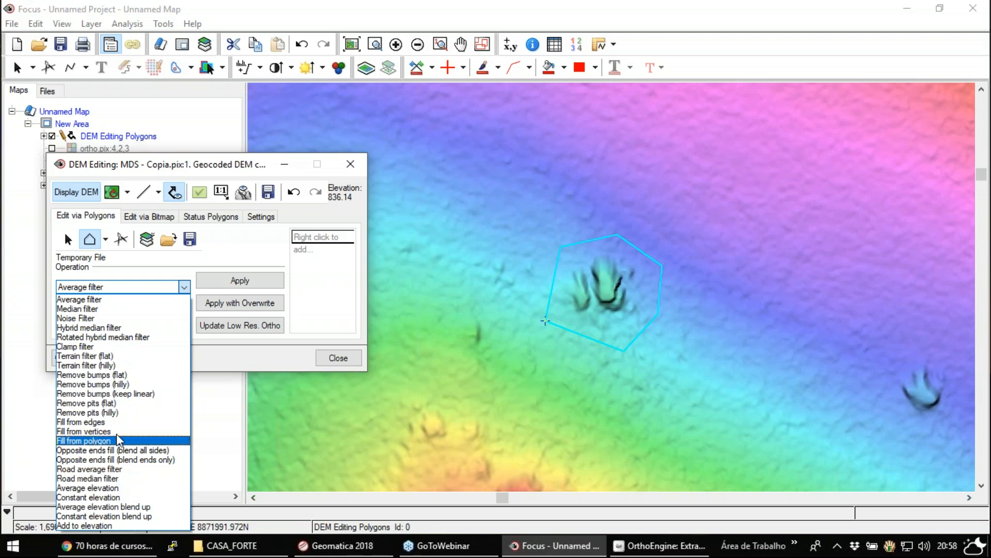
# - Apply the Remove bumps (flat) operation with size 20 inside the polygon around the paired bumps
pyautogui.click(114, 375)
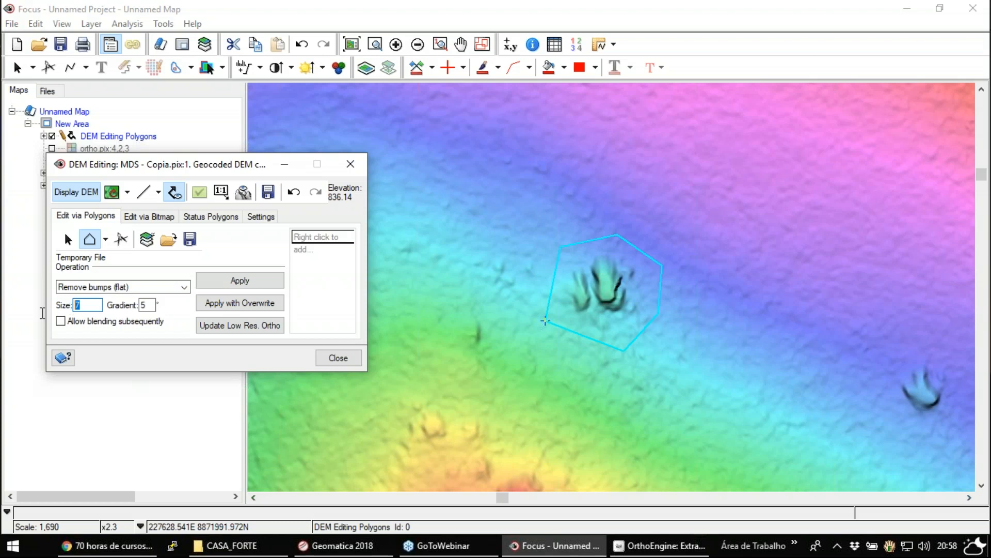
pyautogui.write('20')
pyautogui.click(271, 288)
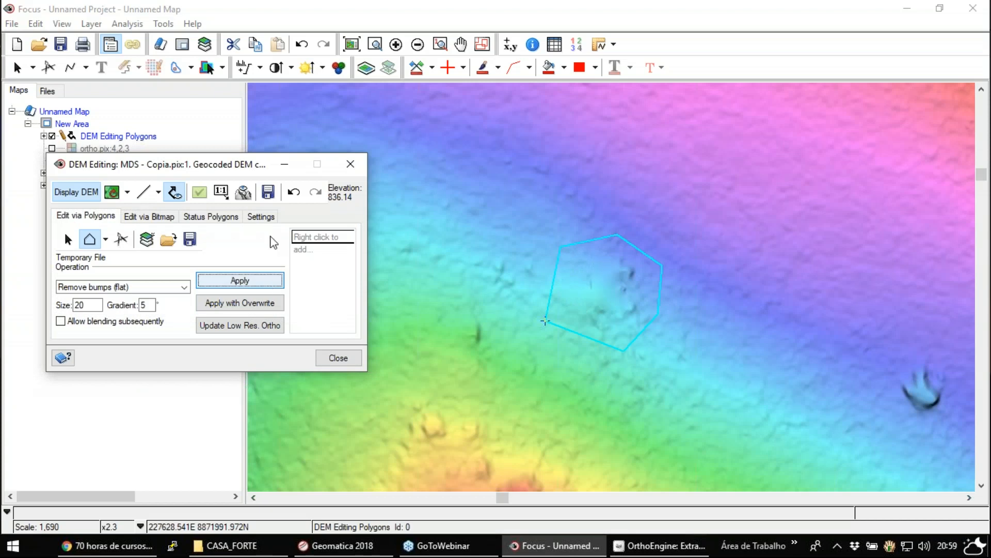
# - Compare the surface before and after the bump removal by undoing and redoing it, leaving the removal undone
pyautogui.click(294, 194)
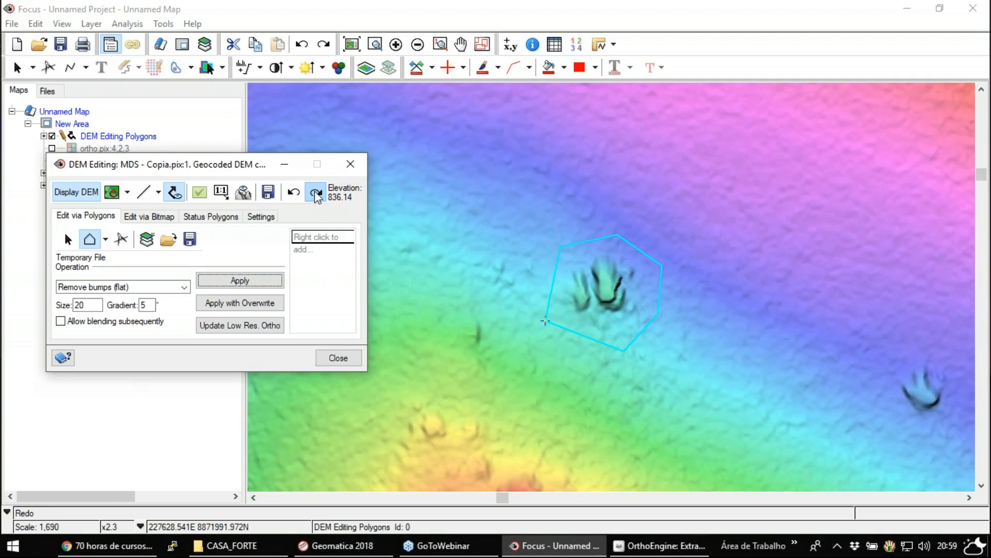
pyautogui.click(315, 193)
pyautogui.click(292, 196)
pyautogui.click(313, 196)
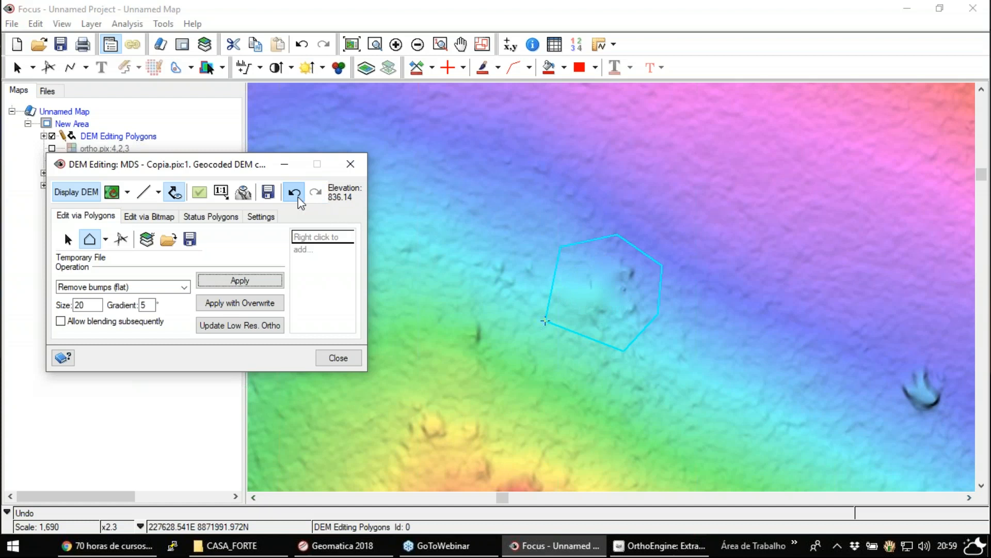
pyautogui.click(294, 194)
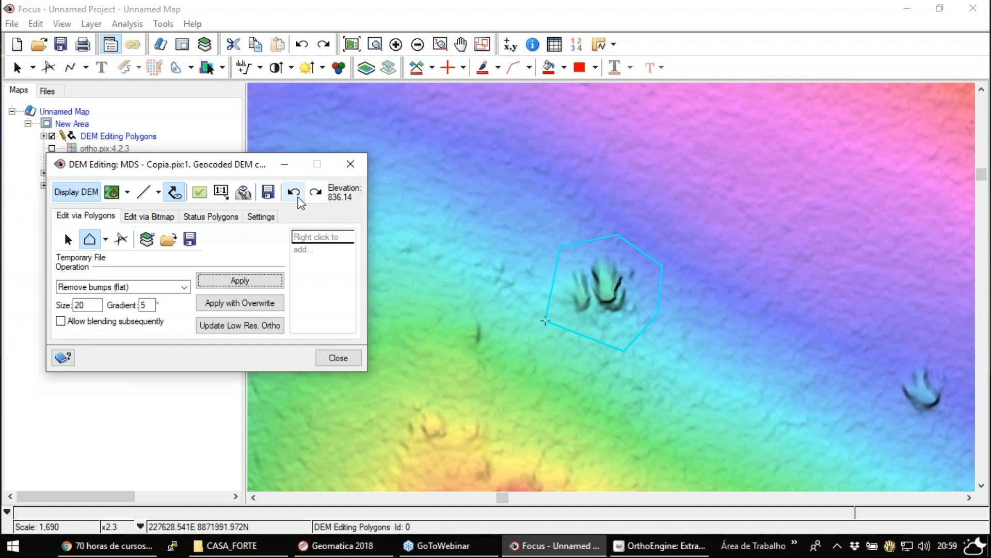
# - Draw a seven-vertex editing polygon around the elongated rocky ridge near the DEM's eastern edge
pyautogui.click(418, 45)
pyautogui.click(417, 45)
pyautogui.click(460, 44)
pyautogui.moveTo(694, 279); pyautogui.dragTo(465, 271)
pyautogui.moveTo(699, 258); pyautogui.dragTo(451, 343)
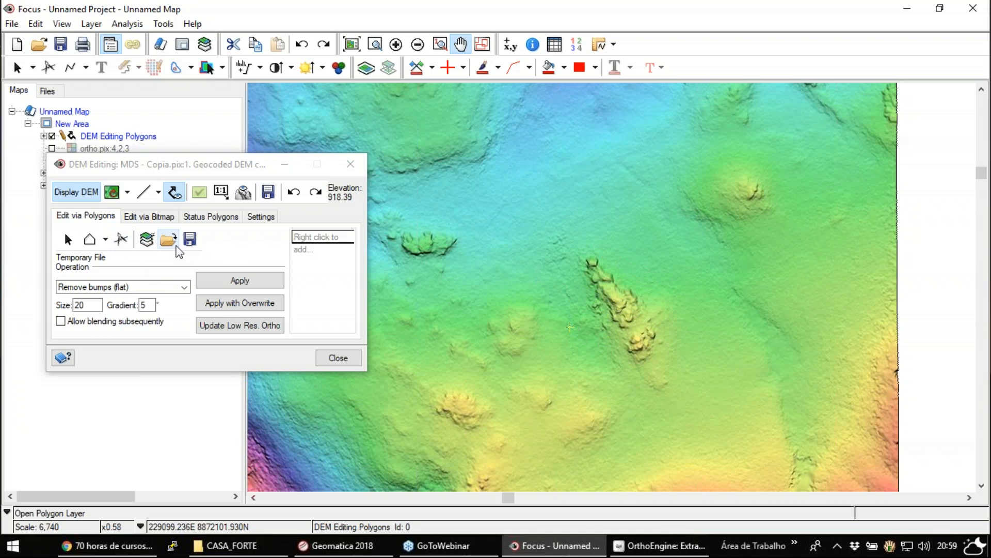
pyautogui.click(89, 239)
pyautogui.click(577, 236)
pyautogui.click(627, 260)
pyautogui.click(681, 310)
pyautogui.click(689, 369)
pyautogui.click(650, 386)
pyautogui.click(606, 375)
pyautogui.doubleClick(555, 265)
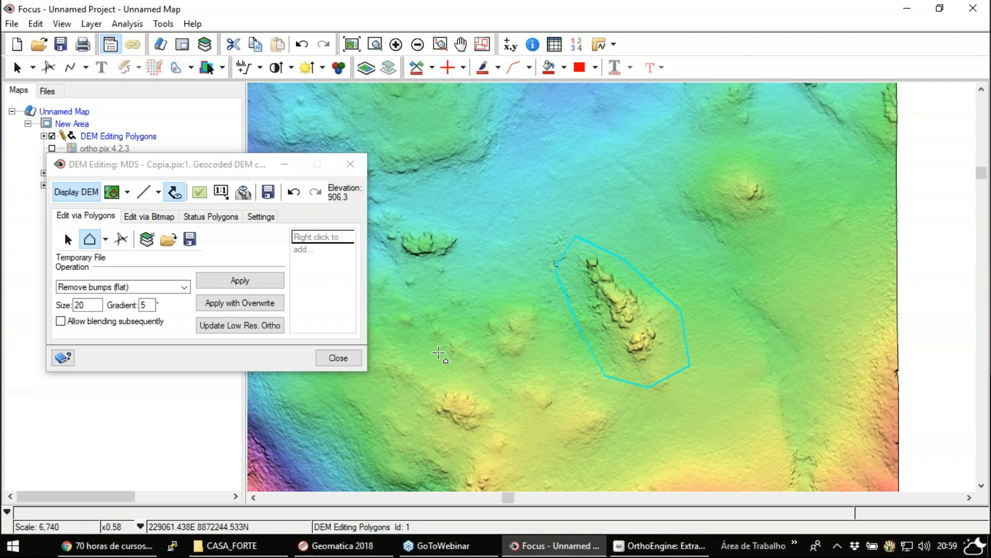
# - Set the Remove bumps (flat) size to 100 and apply the operation twice to the ridge polygon
pyautogui.doubleClick(91, 308)
pyautogui.write('100')
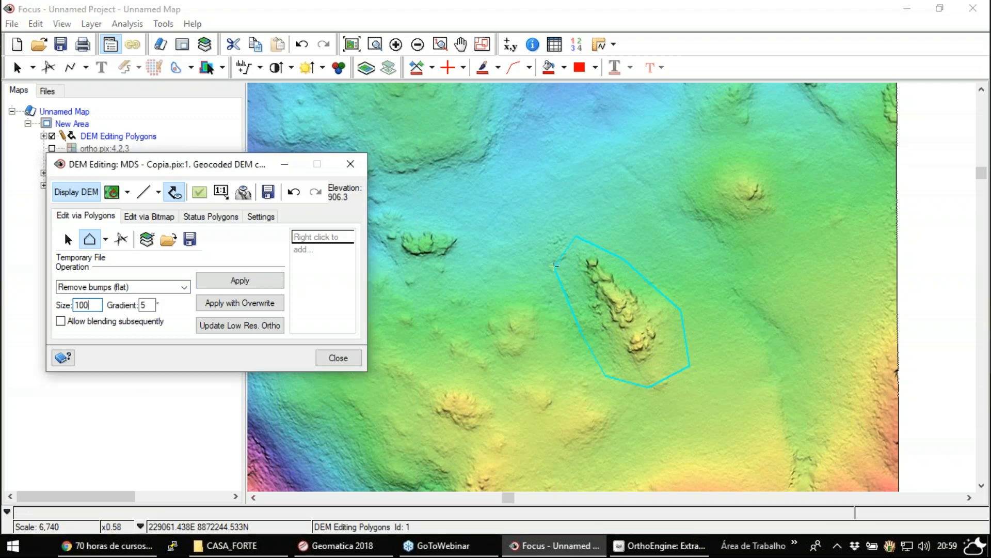
pyautogui.click(239, 280)
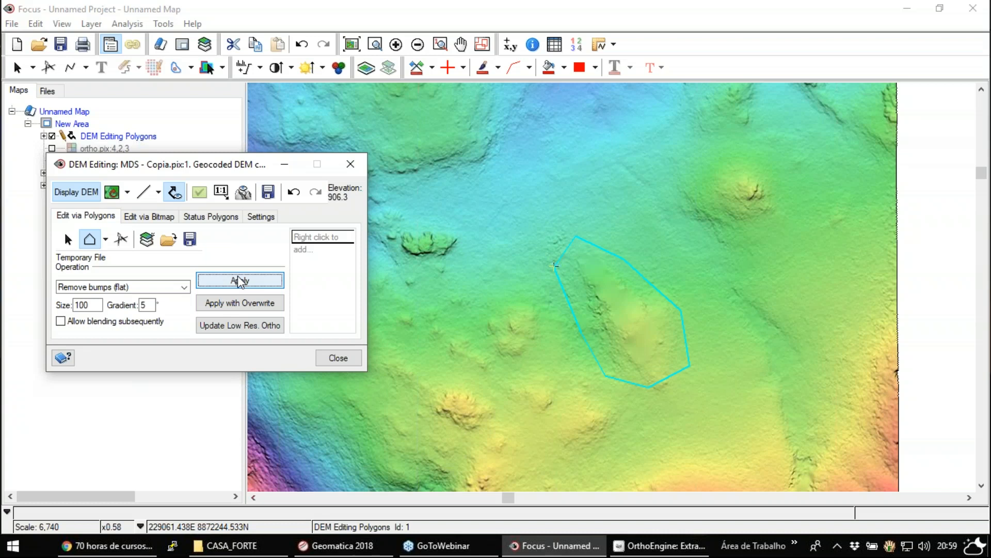
pyautogui.click(239, 281)
# - Display the valley north of the edited ridge as Contoured Color Shaded Relief
pyautogui.moveTo(571, 162); pyautogui.dragTo(568, 363)
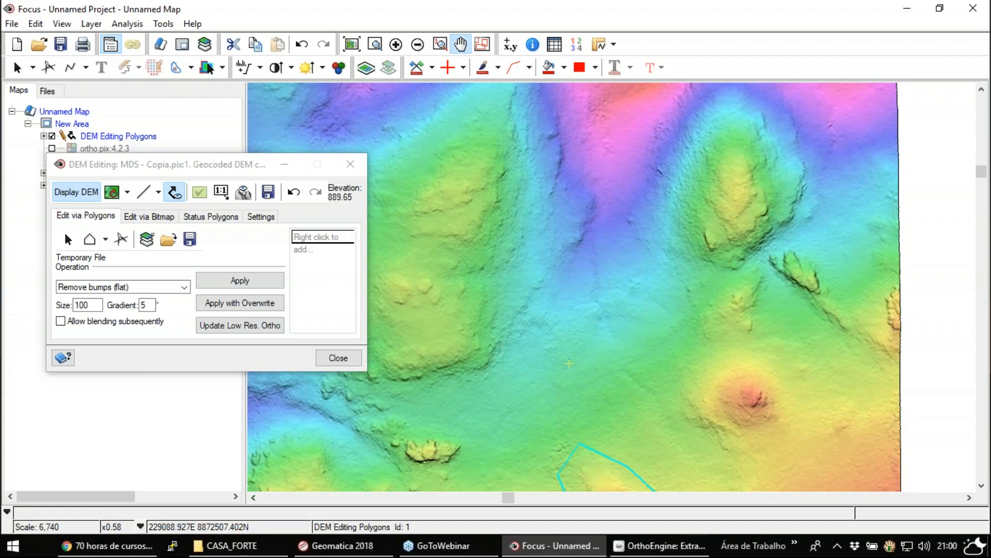
pyautogui.moveTo(649, 148); pyautogui.dragTo(727, 289)
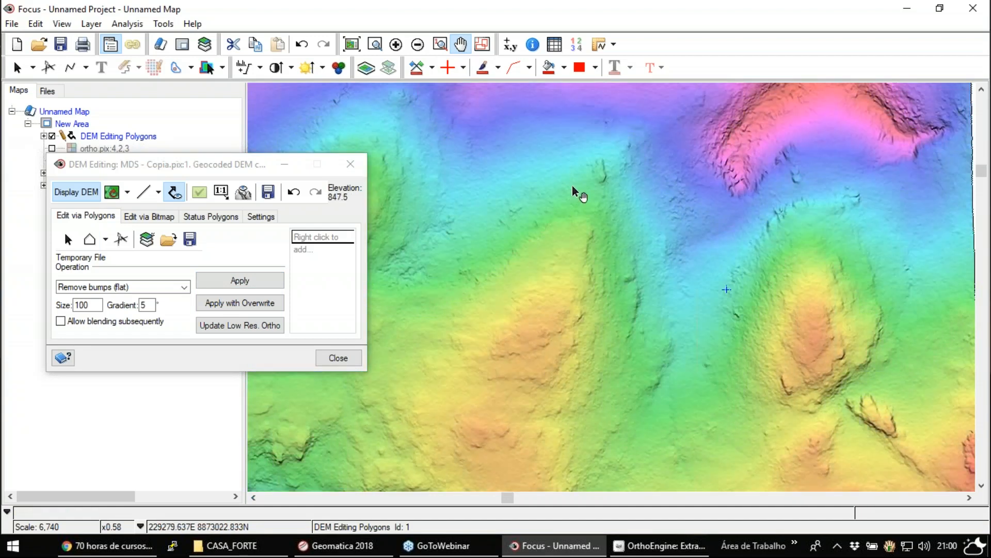
pyautogui.moveTo(679, 200); pyautogui.dragTo(642, 305)
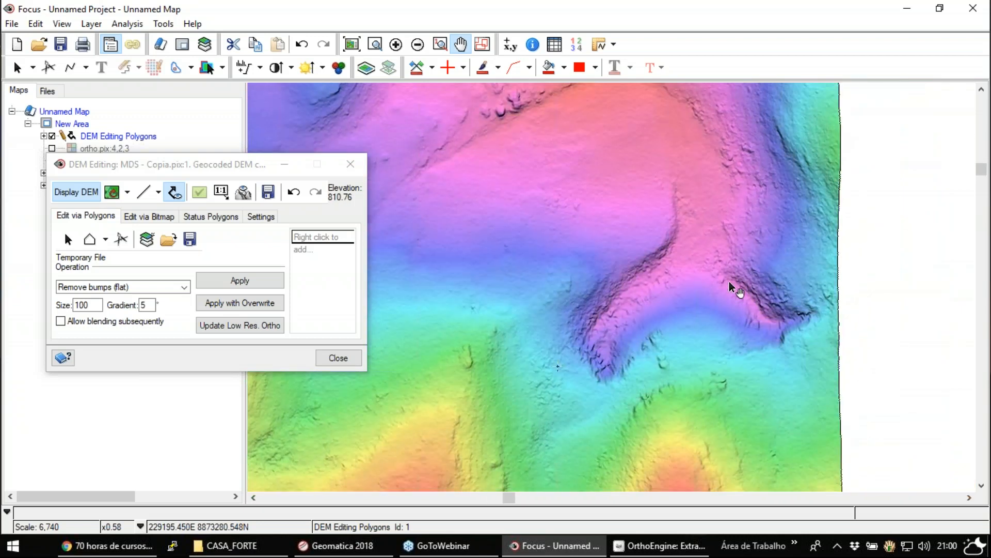
pyautogui.click(128, 192)
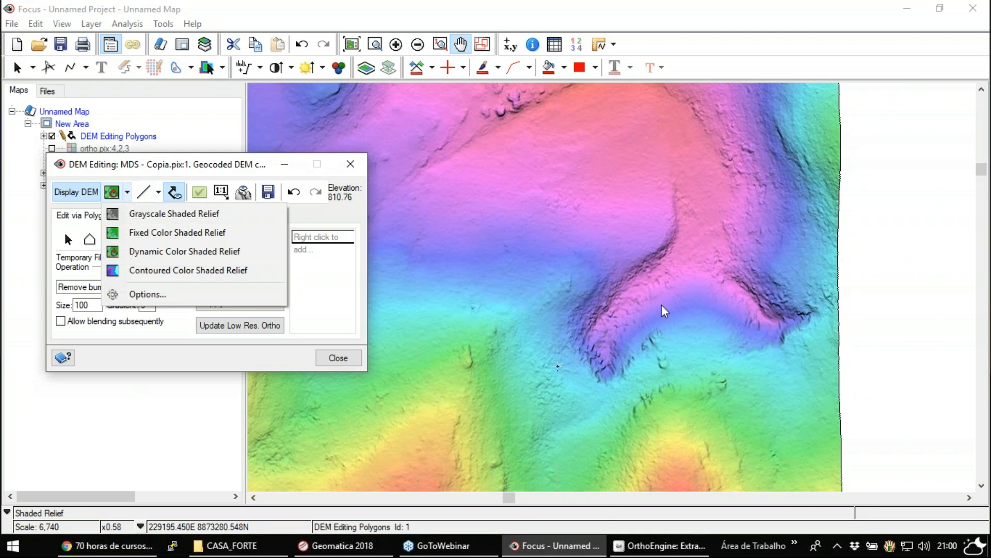
pyautogui.click(188, 271)
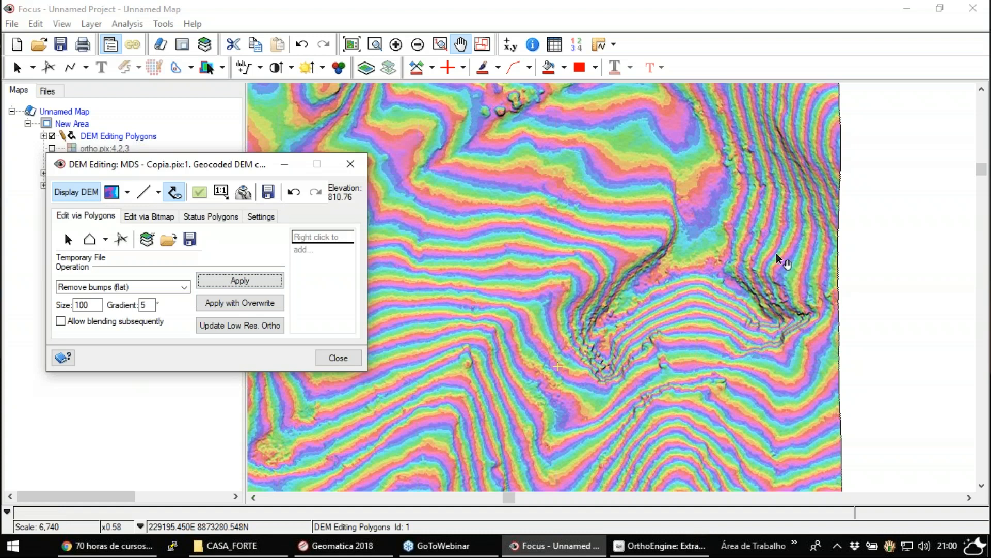
# - Hide the DEM channel and editing polygons, show ortho.pix:4,2,3, and examine the valley at 1:3,370 scale
pyautogui.moveTo(113, 164); pyautogui.dragTo(133, 246)
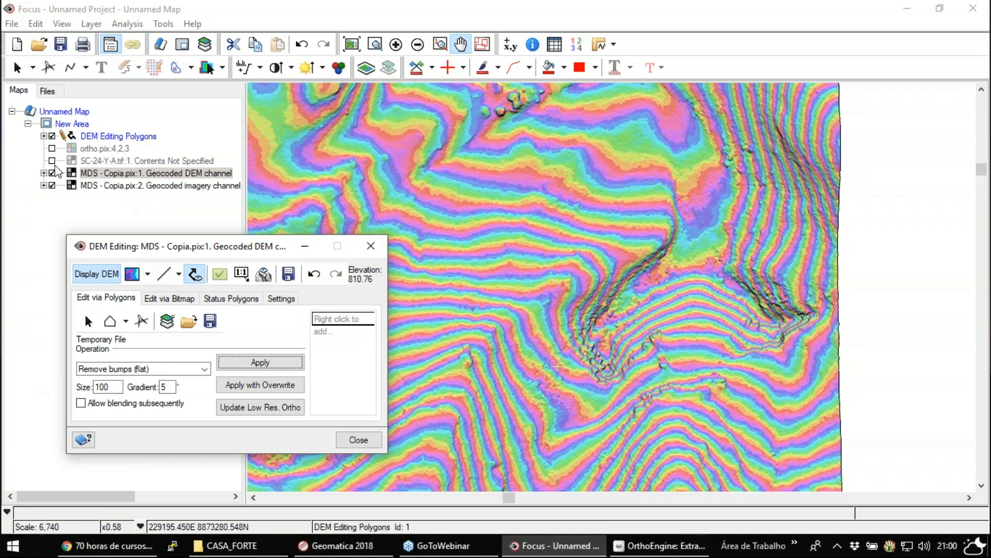
pyautogui.click(52, 174)
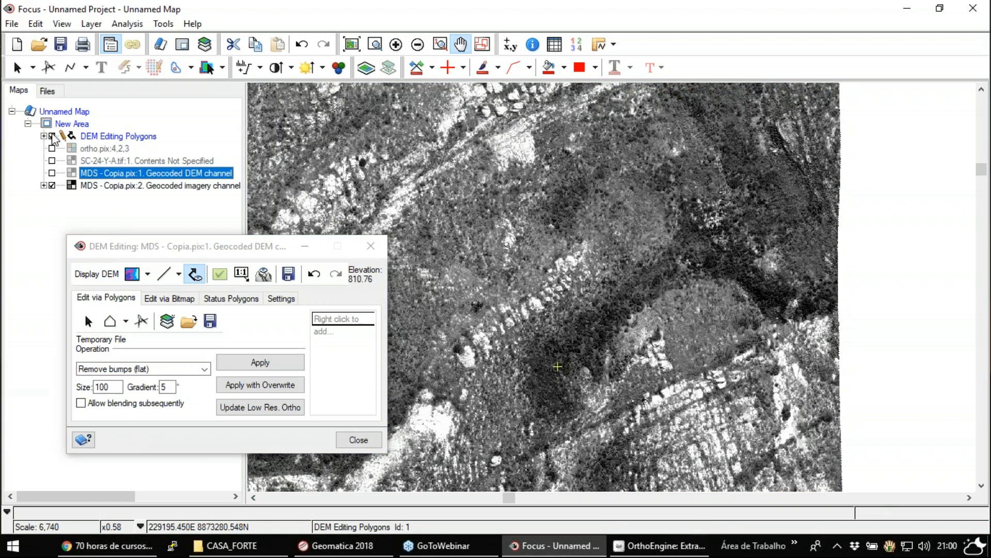
pyautogui.click(52, 136)
pyautogui.click(53, 149)
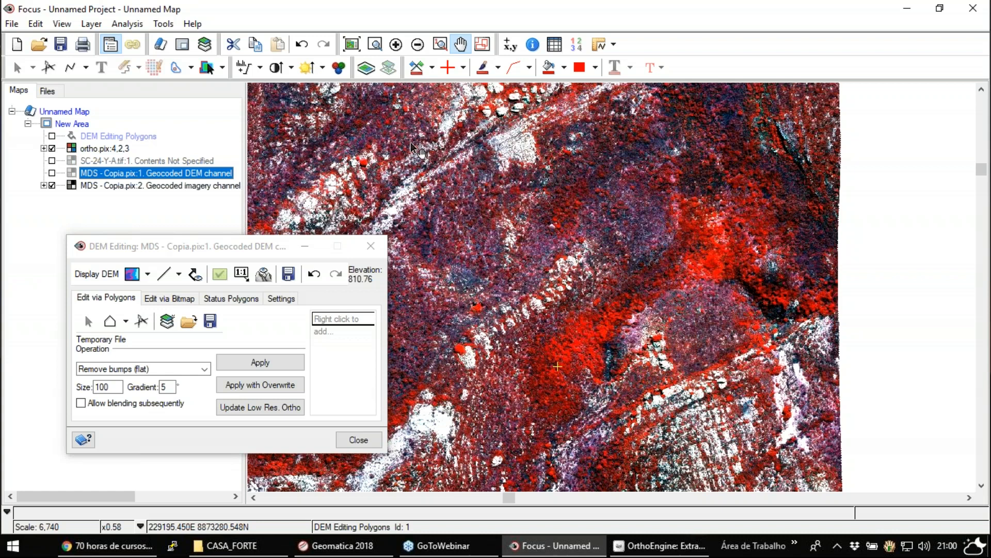
pyautogui.click(396, 45)
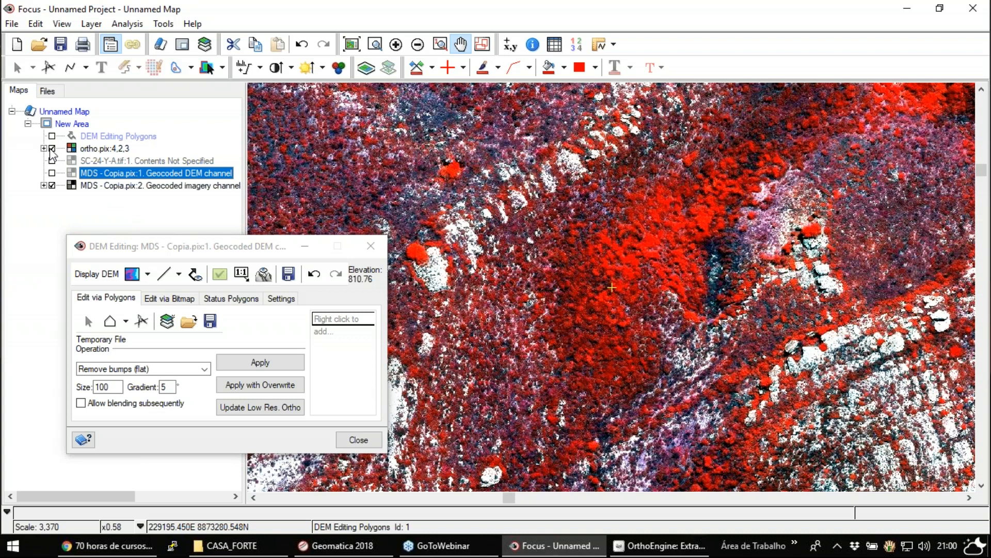
# - Hide the ortho image and redisplay the contoured DEM to examine the steep scarps along the same valley
pyautogui.click(51, 173)
pyautogui.click(51, 148)
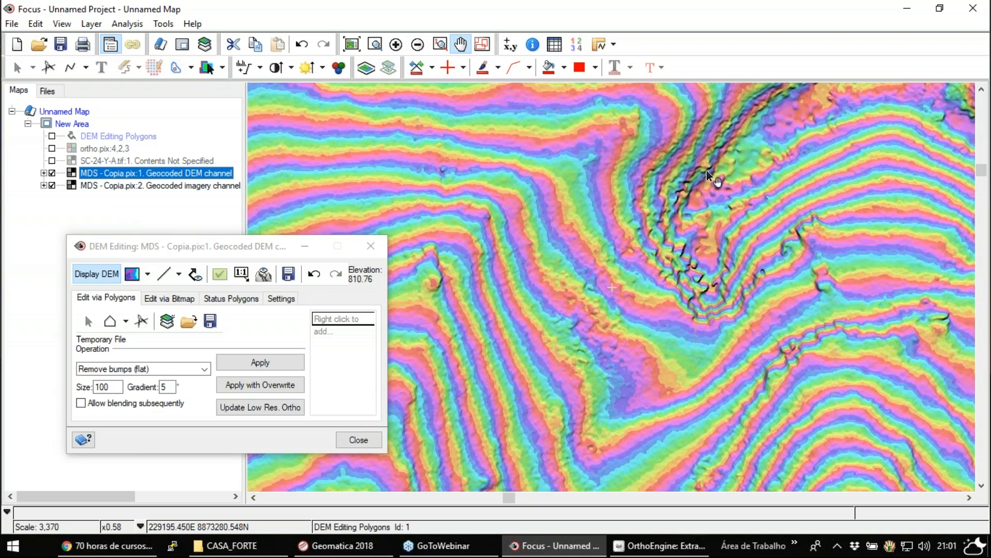
pyautogui.moveTo(702, 203); pyautogui.dragTo(612, 329)
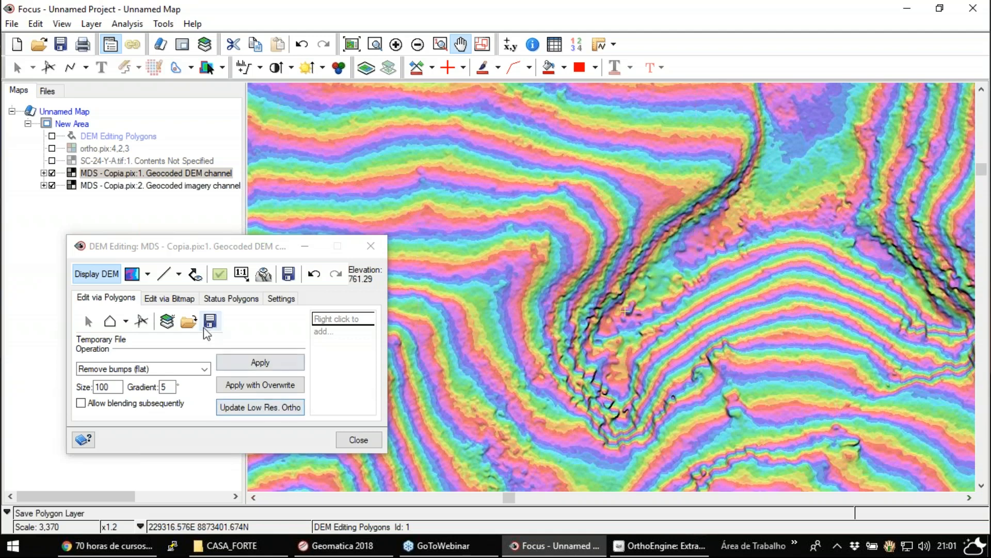
# - Display the DEM as Dynamic Color Shaded Relief at 1:6,740 scale for bitmap-based editing
pyautogui.click(170, 299)
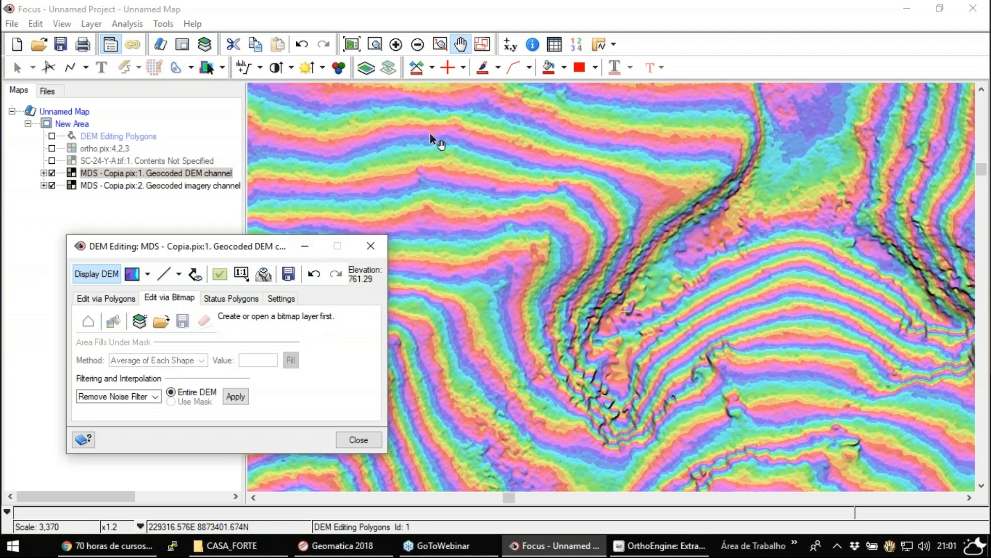
pyautogui.click(419, 46)
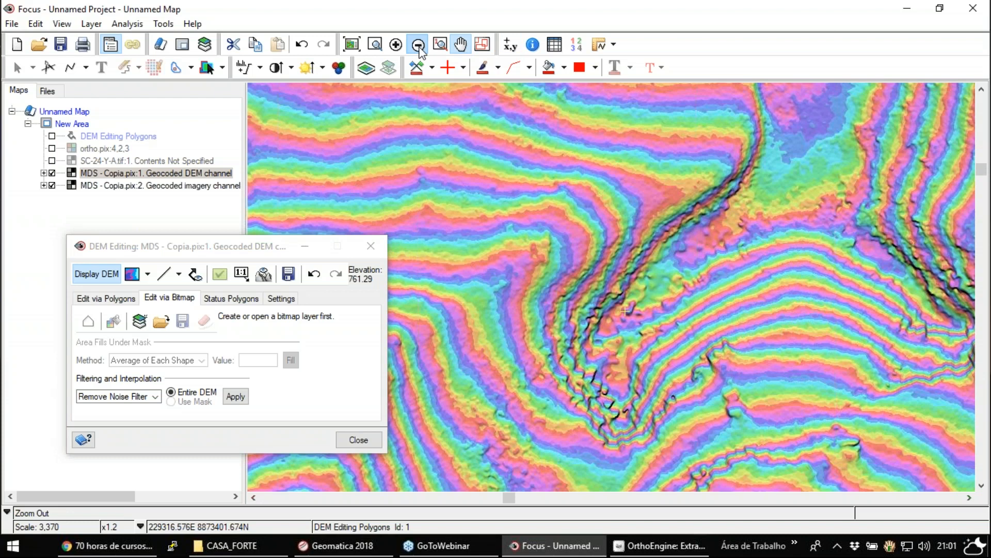
pyautogui.click(148, 275)
pyautogui.click(192, 333)
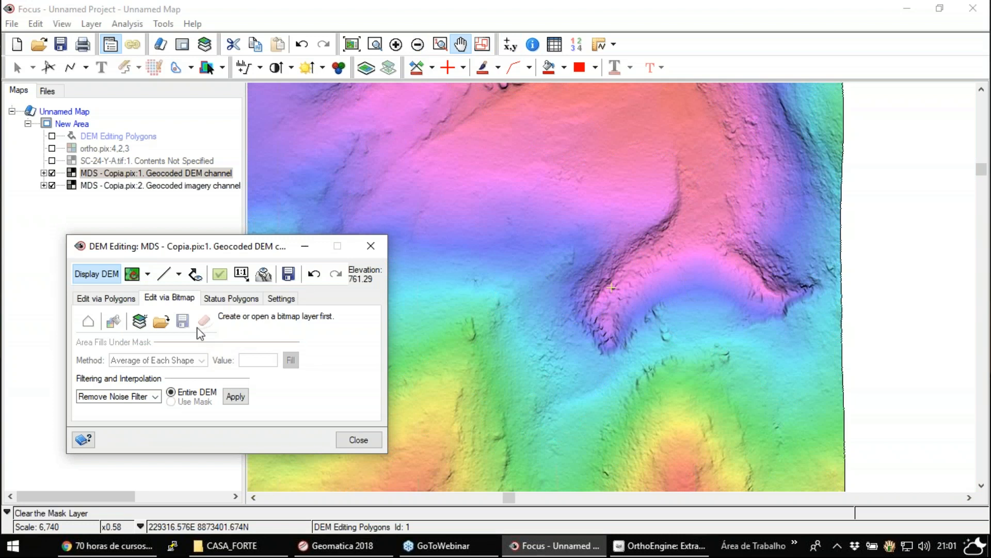
# - Create a mask layer for the bitmap-based DEM edits and make the DEM Editing Bitmap layer active
pyautogui.click(141, 322)
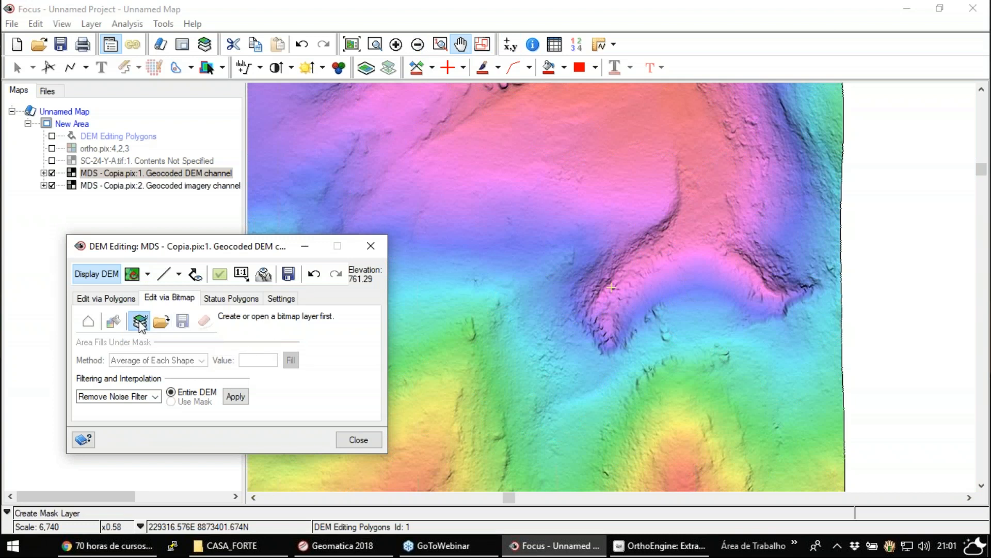
pyautogui.click(108, 137)
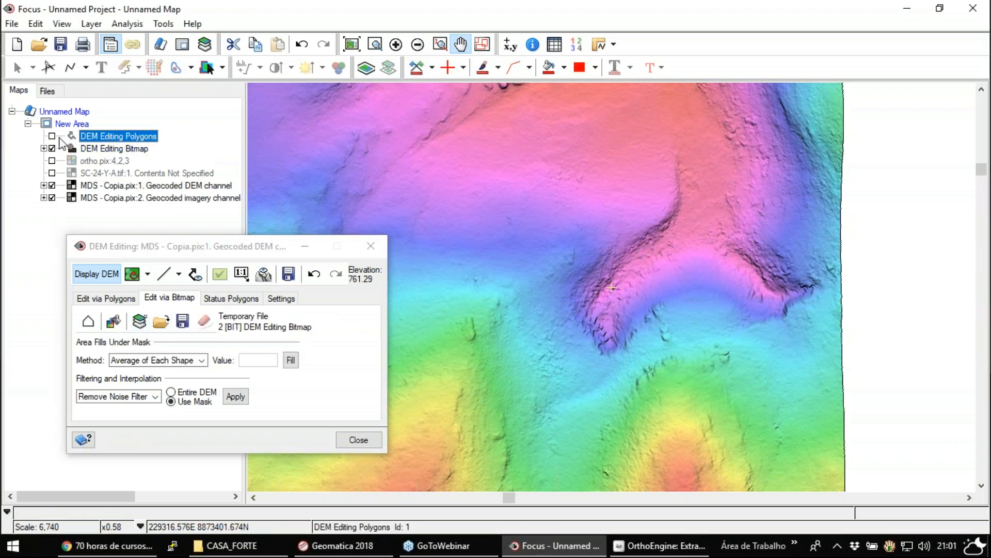
pyautogui.click(115, 150)
# - Draw a 13-vertex mask polygon enclosing the steep scarps along the valley near the DEM's eastern edge
pyautogui.click(88, 321)
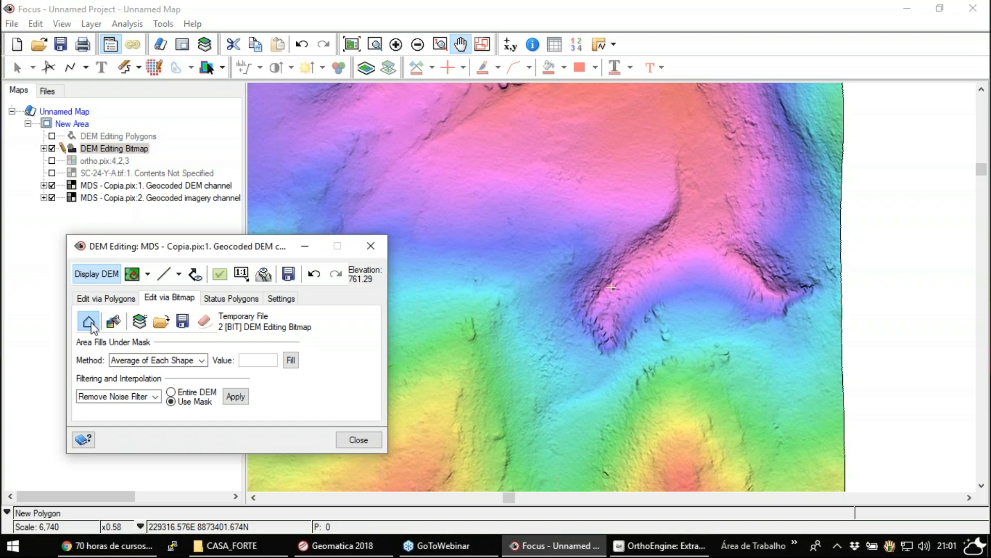
pyautogui.click(669, 155)
pyautogui.click(642, 214)
pyautogui.click(594, 245)
pyautogui.click(568, 288)
pyautogui.click(571, 348)
pyautogui.click(618, 370)
pyautogui.click(661, 329)
pyautogui.click(697, 318)
pyautogui.click(741, 315)
pyautogui.click(781, 326)
pyautogui.click(821, 318)
pyautogui.click(841, 271)
pyautogui.doubleClick(736, 168)
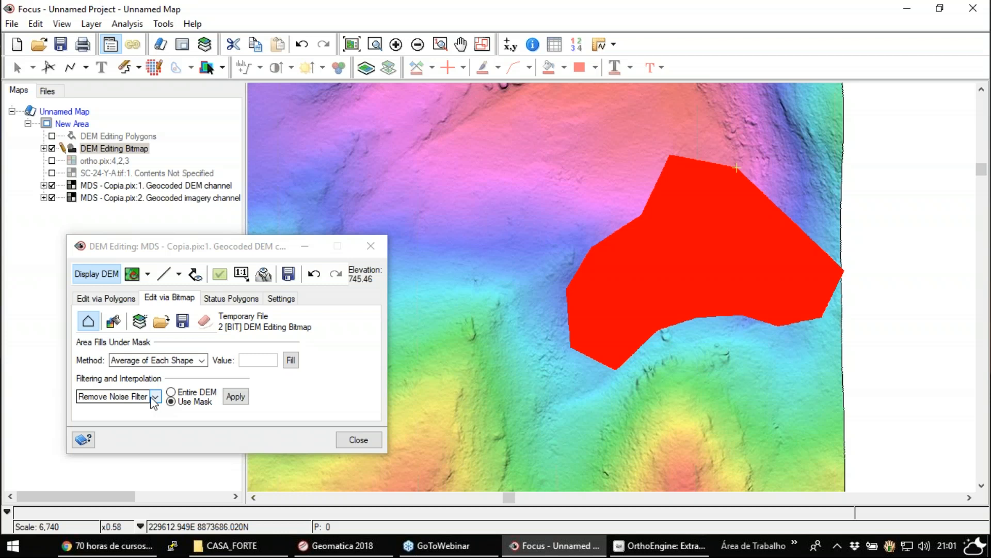
# - Apply the Smooth DEM filter to the masked area only
pyautogui.click(123, 397)
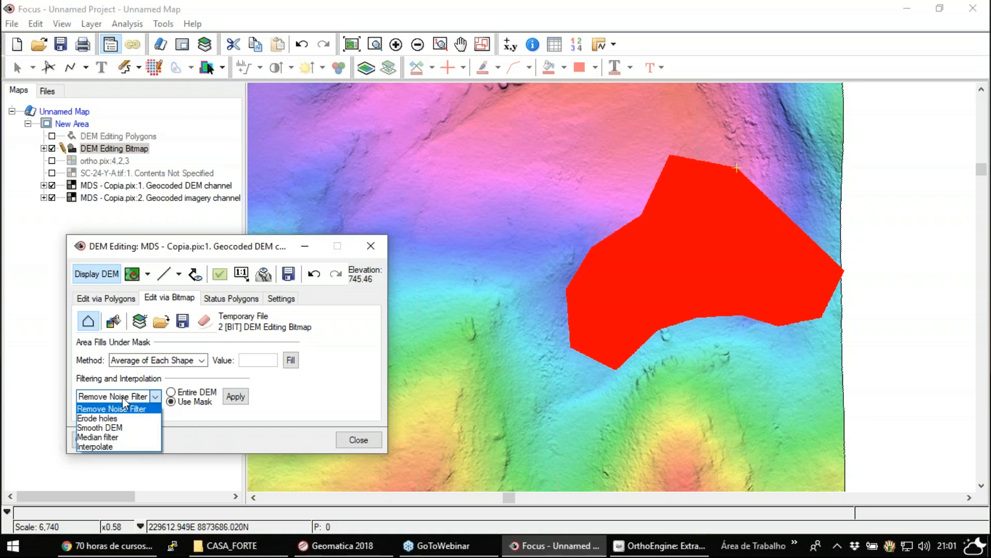
pyautogui.click(133, 432)
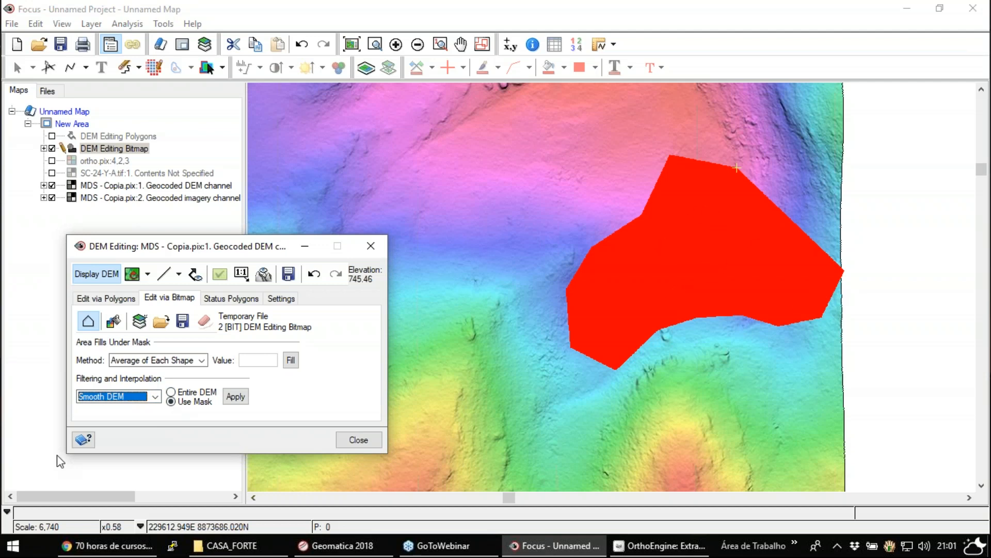
pyautogui.click(236, 399)
# - Review the status polygon options and the list of polygon editing operations, and close DEM Editing
pyautogui.click(219, 299)
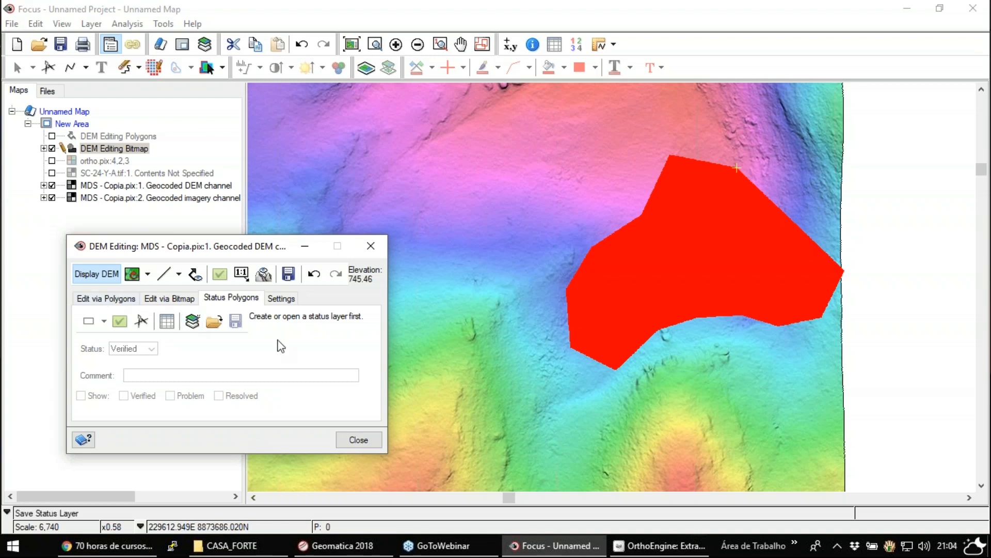
pyautogui.click(105, 298)
pyautogui.click(205, 369)
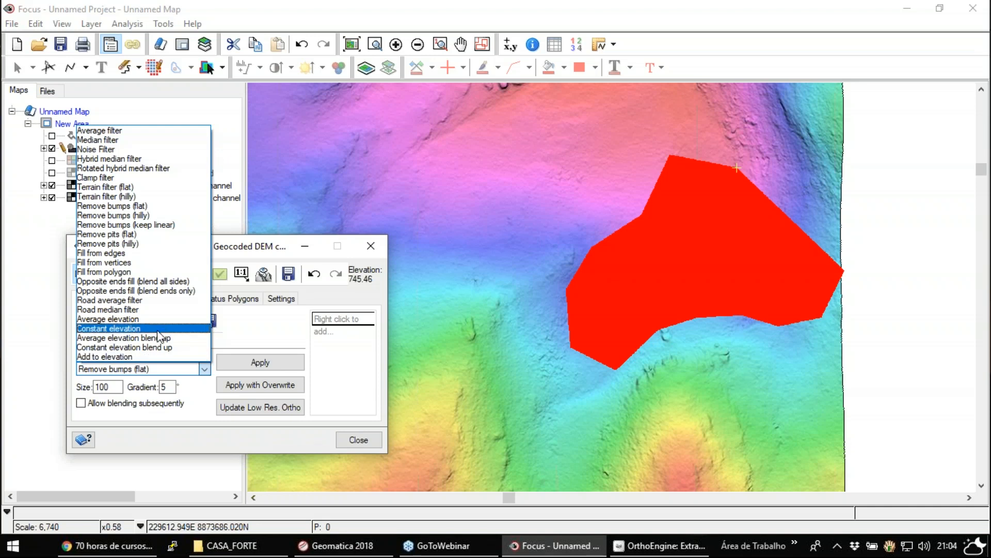
pyautogui.click(262, 326)
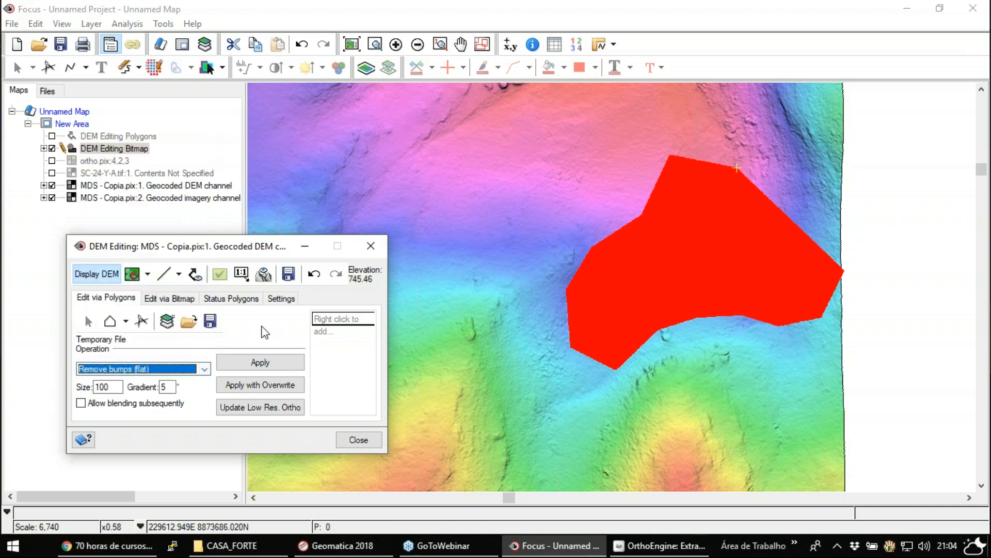
pyautogui.click(364, 252)
# - Open DEM.tif from the DEM folder inside CASA_FORTE's GABARITO folder
pyautogui.click(42, 47)
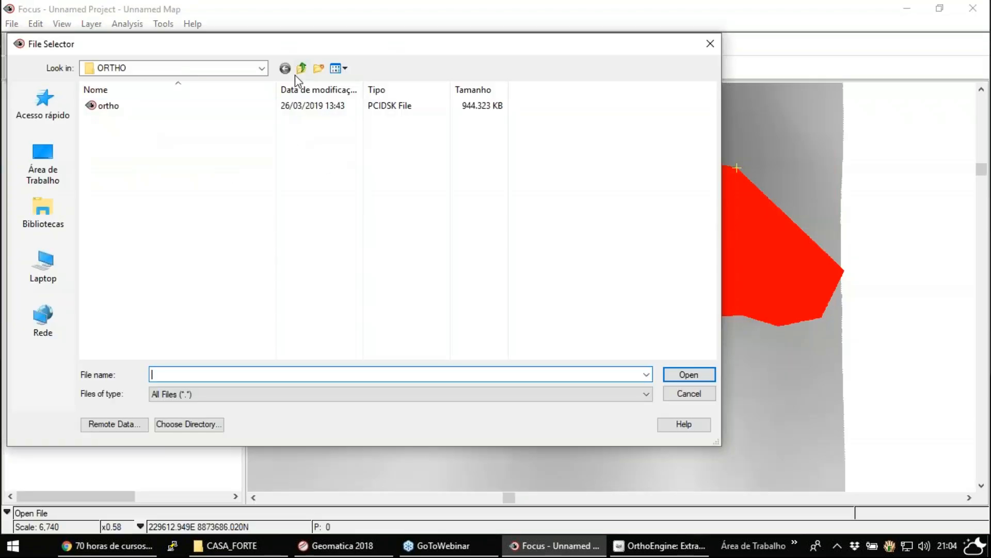
pyautogui.click(300, 71)
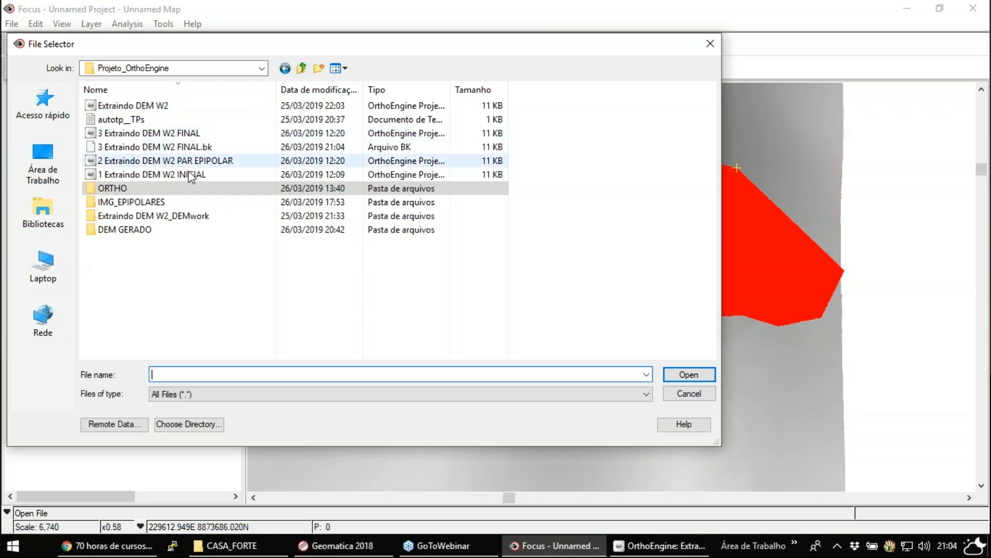
pyautogui.click(303, 69)
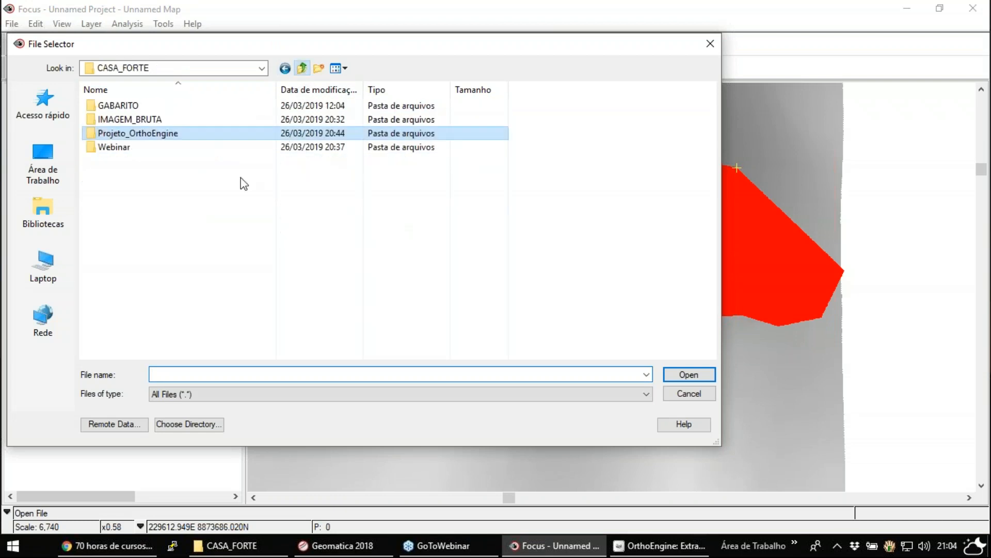
pyautogui.doubleClick(124, 106)
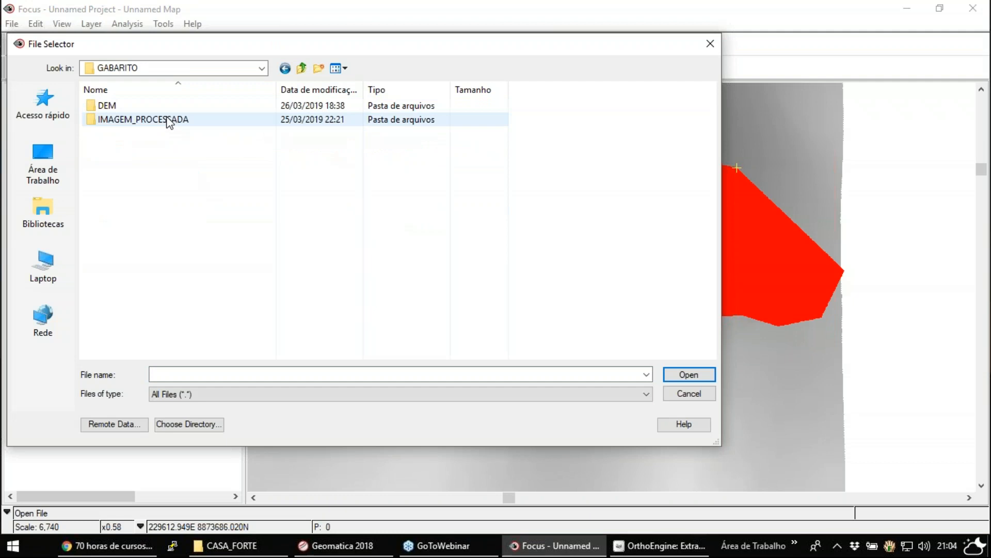
pyautogui.doubleClick(152, 106)
pyautogui.click(130, 134)
pyautogui.click(691, 376)
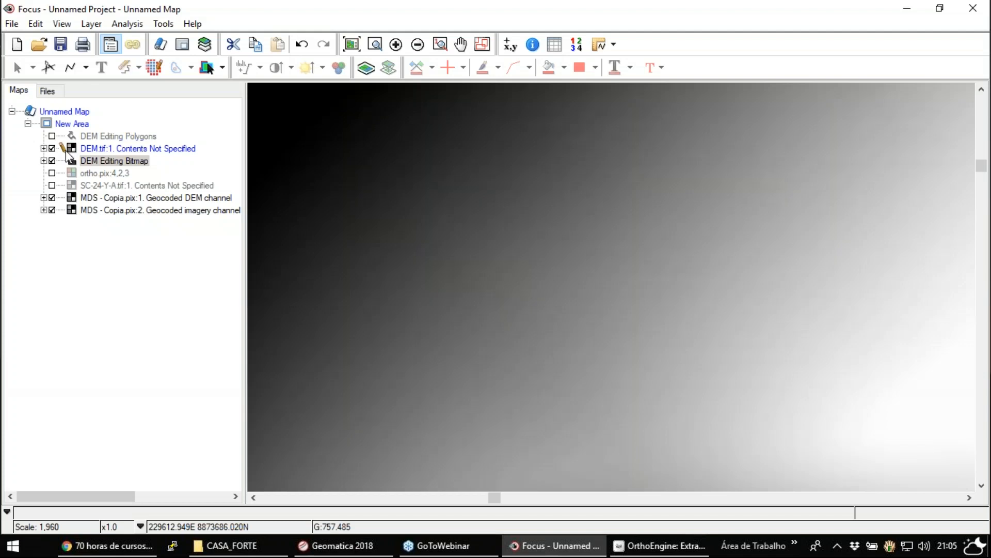
# - Open DEM Editing for the DEM.tif layer and move its window clear of the terrain
pyautogui.click(79, 149)
pyautogui.click(127, 25)
pyautogui.moveTo(91, 24)
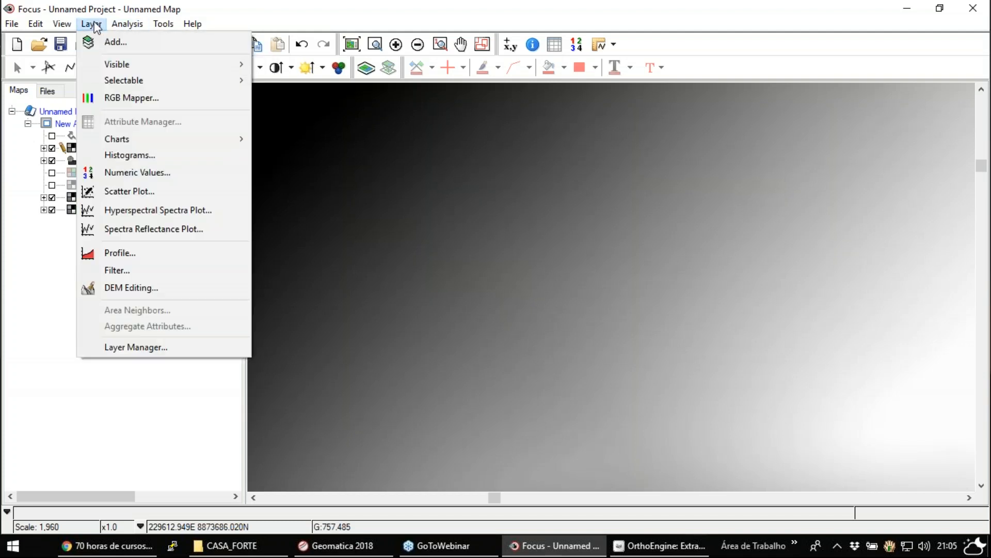
pyautogui.click(169, 288)
pyautogui.moveTo(443, 183); pyautogui.dragTo(112, 307)
# - Display DEM.tif as Contoured Color Shaded Relief at 1:7,850 scale
pyautogui.click(416, 46)
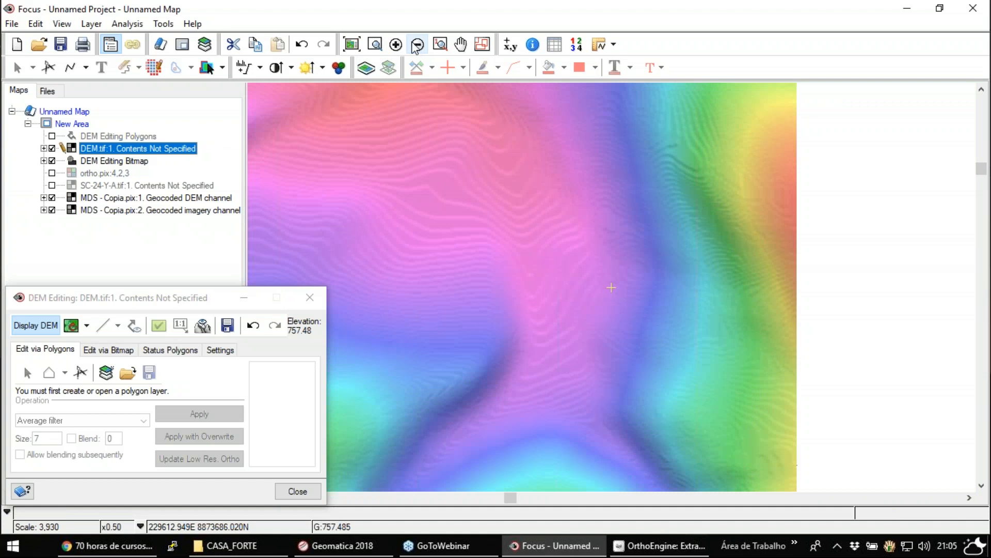
pyautogui.click(417, 47)
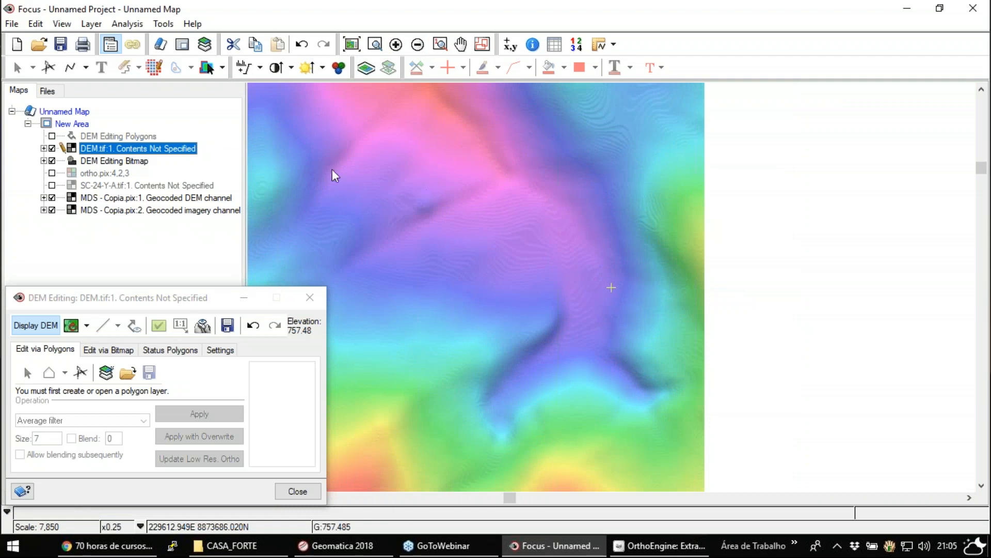
pyautogui.click(87, 326)
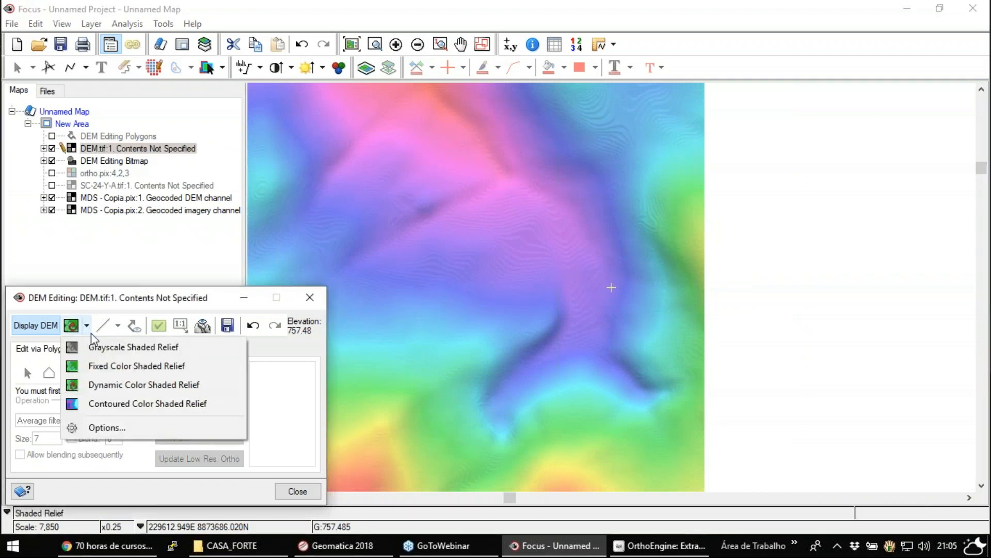
pyautogui.click(136, 403)
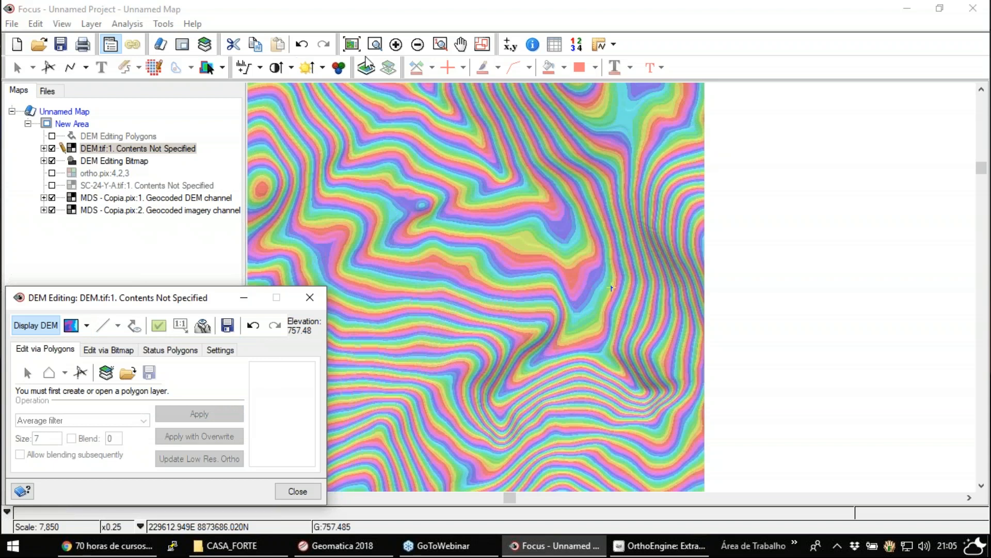
# - Examine the contour patterns of DEM.tif across its valleys, scarps and hilltops
pyautogui.click(460, 45)
pyautogui.moveTo(612, 258); pyautogui.dragTo(696, 227)
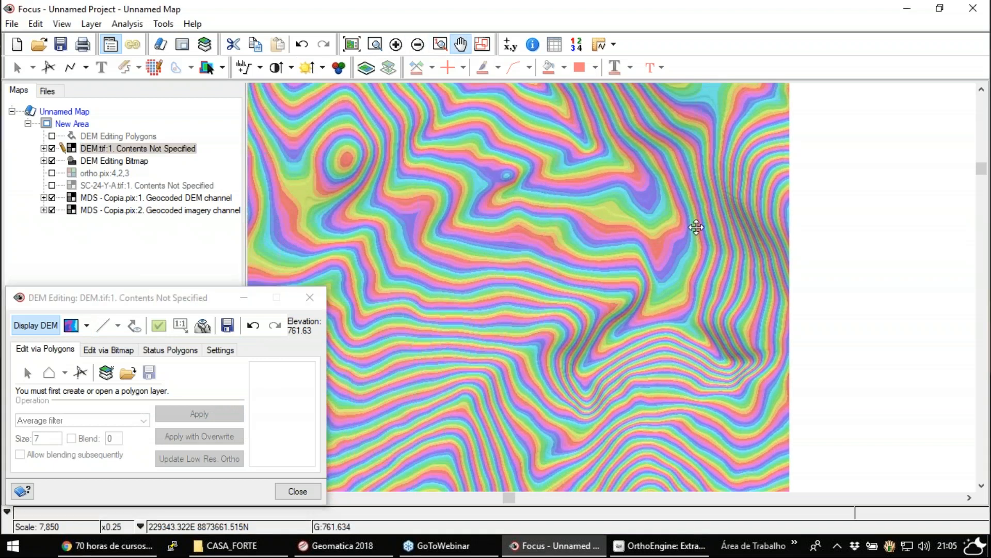
pyautogui.moveTo(437, 426); pyautogui.dragTo(621, 326)
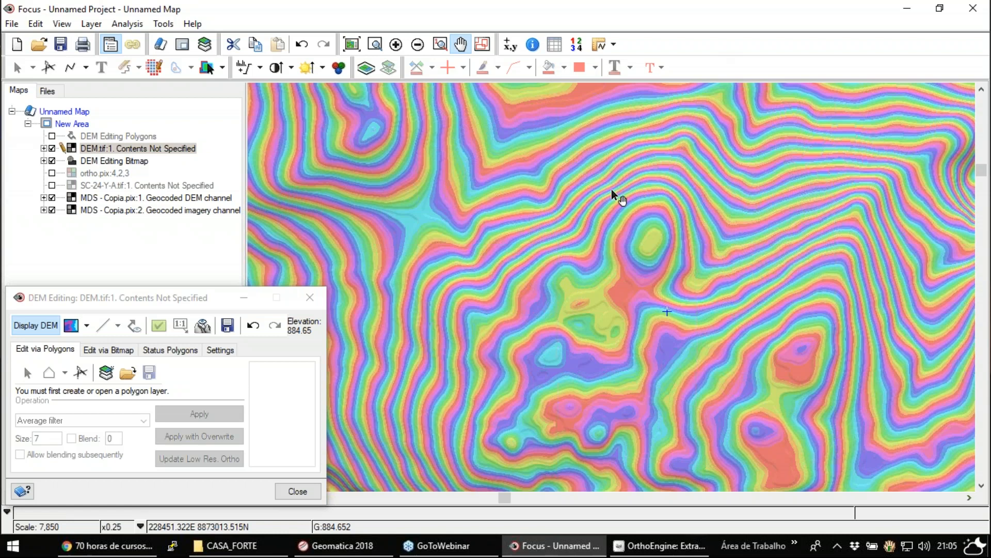
pyautogui.moveTo(770, 215); pyautogui.dragTo(448, 182)
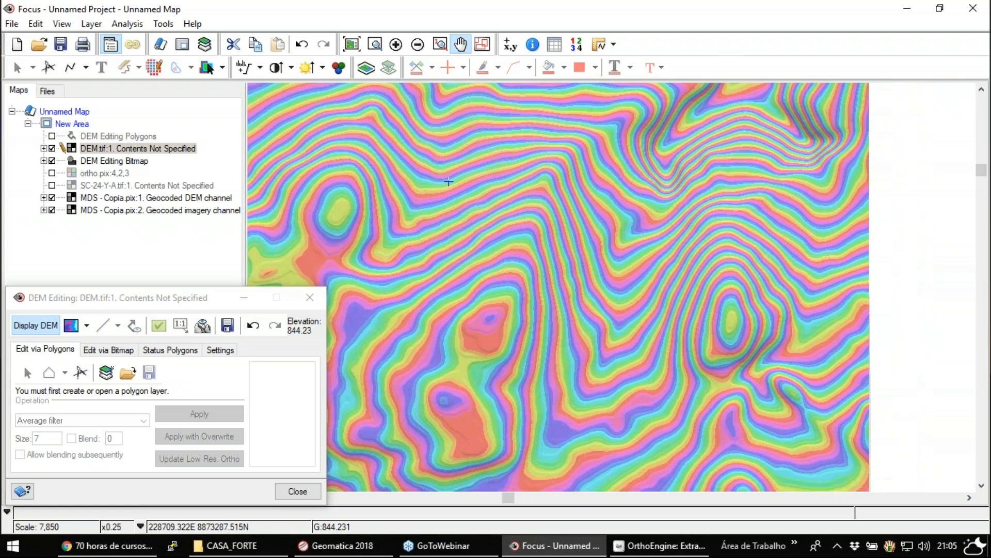
pyautogui.moveTo(574, 130); pyautogui.dragTo(572, 269)
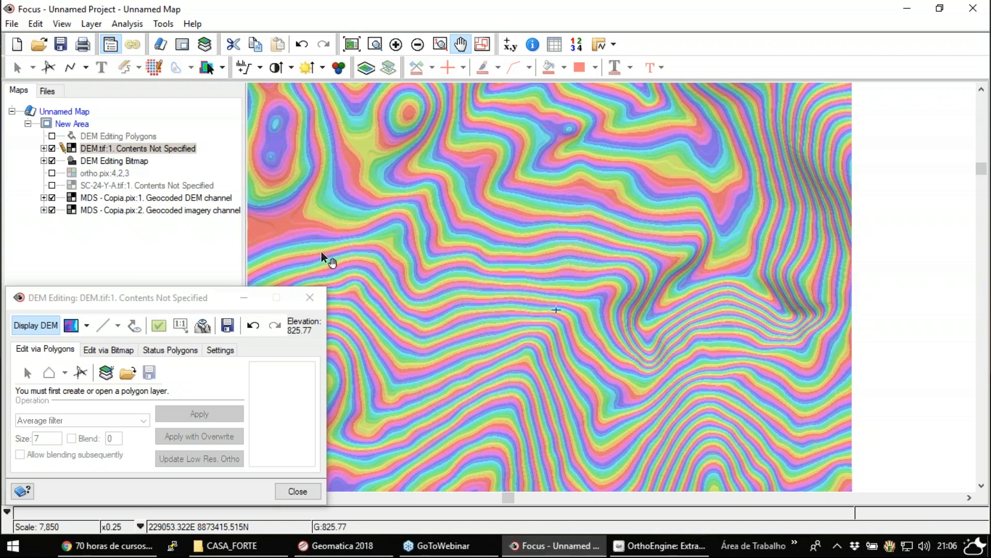
pyautogui.moveTo(161, 301); pyautogui.dragTo(252, 260)
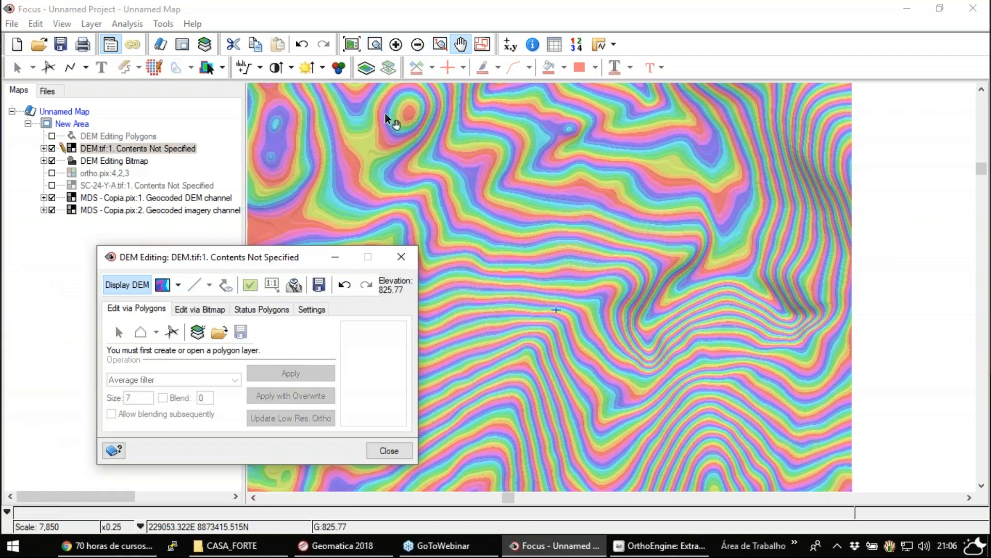
pyautogui.moveTo(556, 309); pyautogui.dragTo(696, 158)
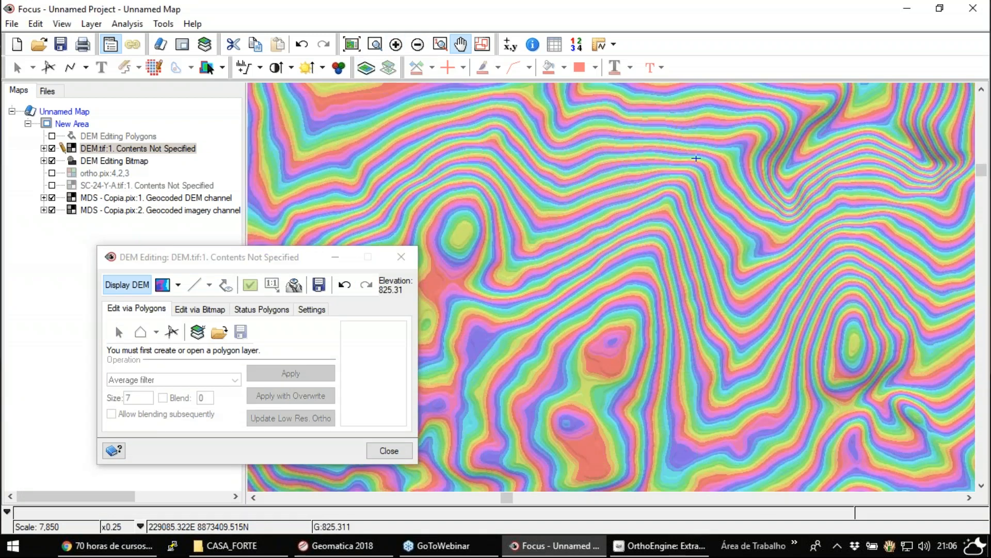
pyautogui.click(155, 150)
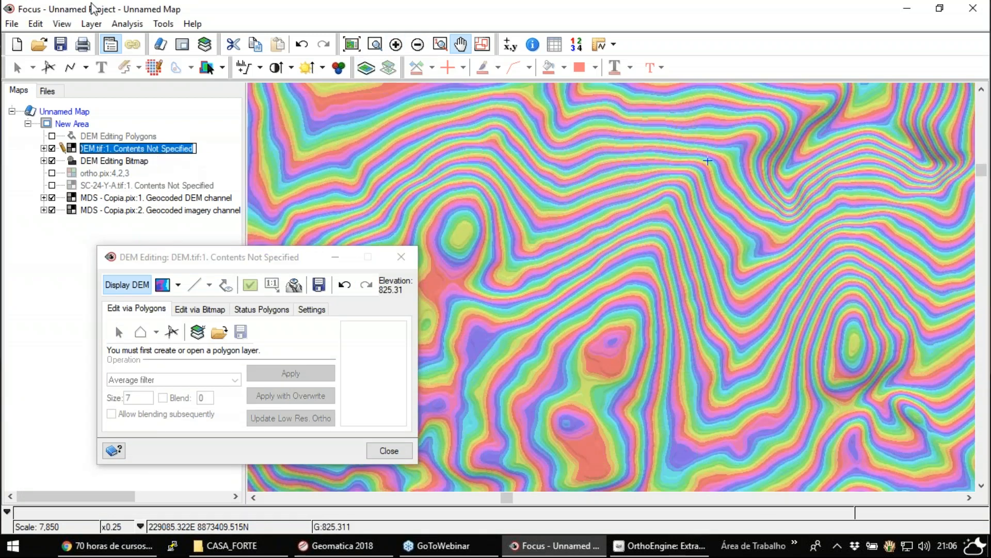
pyautogui.click(171, 151)
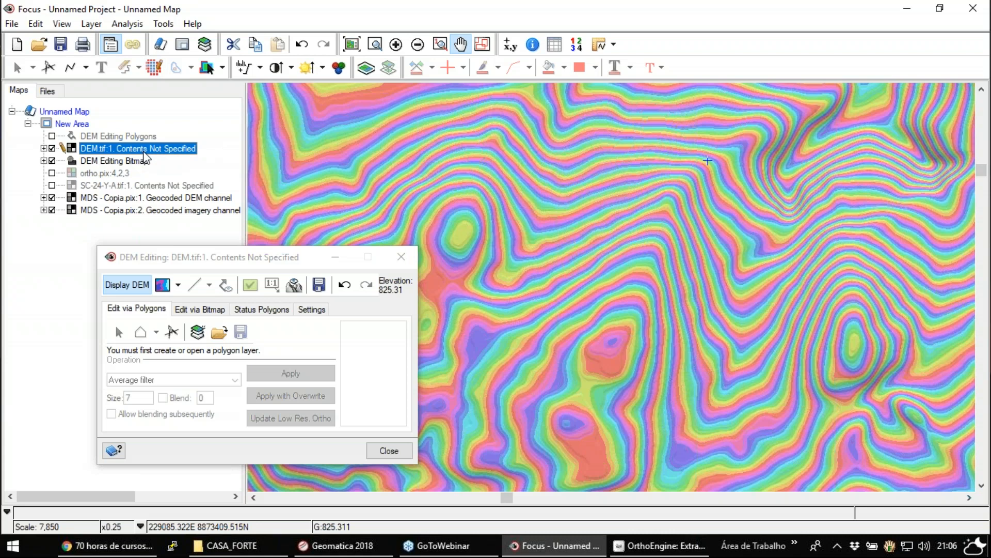
pyautogui.click(271, 261)
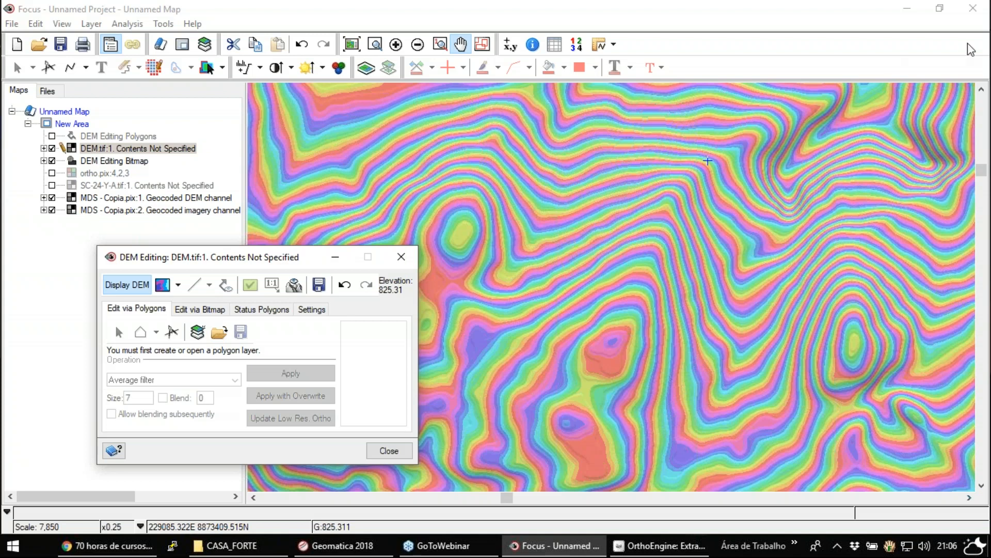
pyautogui.click(979, 50)
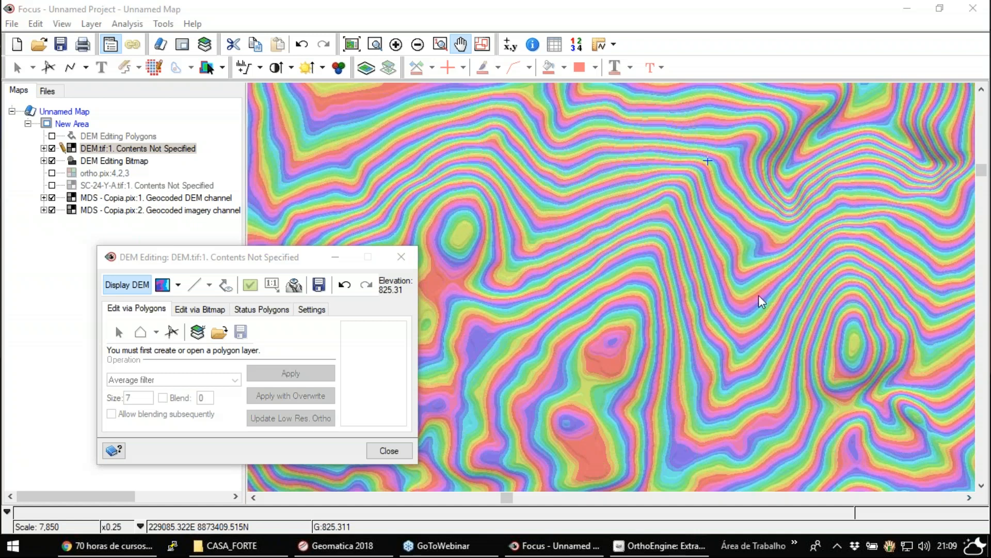
pyautogui.click(413, 397)
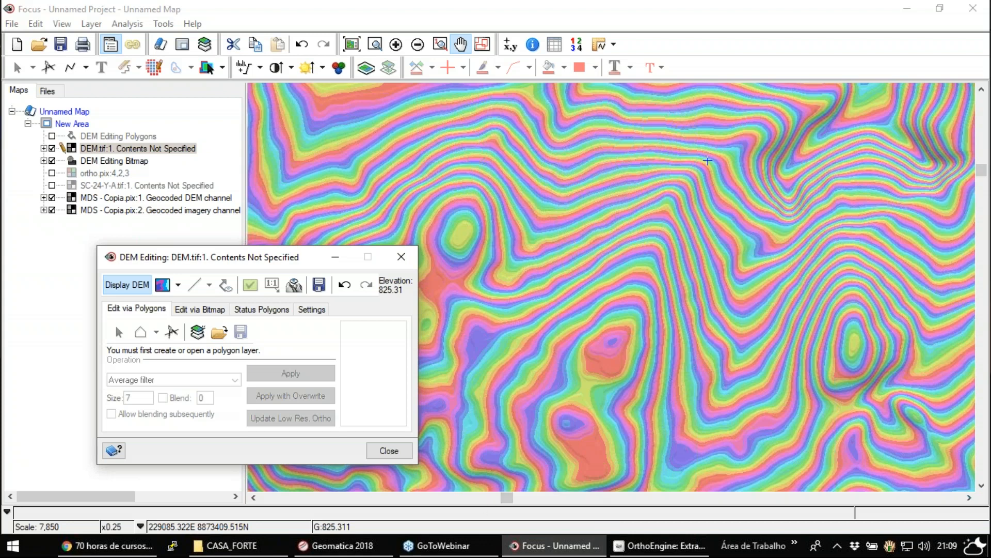
pyautogui.click(335, 545)
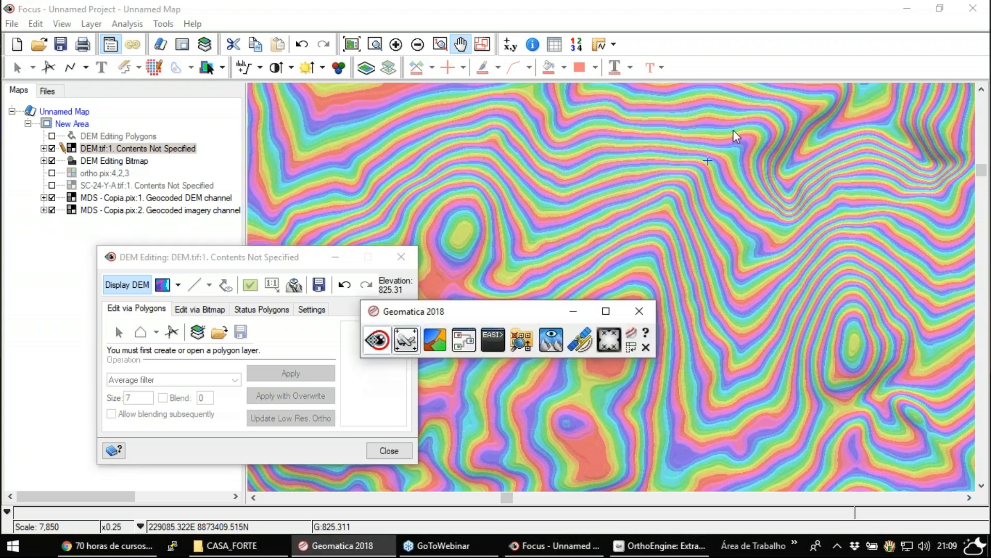
pyautogui.moveTo(473, 310); pyautogui.dragTo(486, 180)
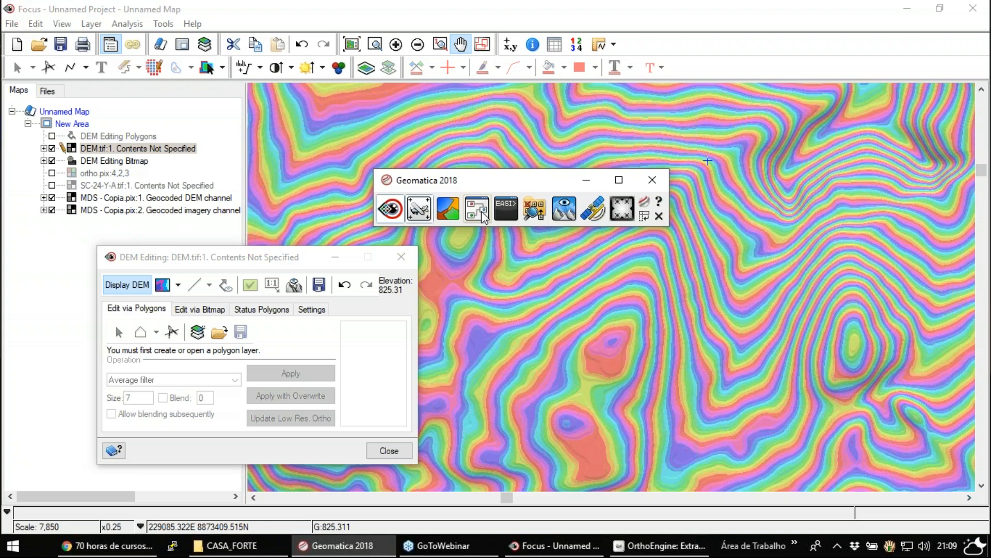
pyautogui.click(151, 271)
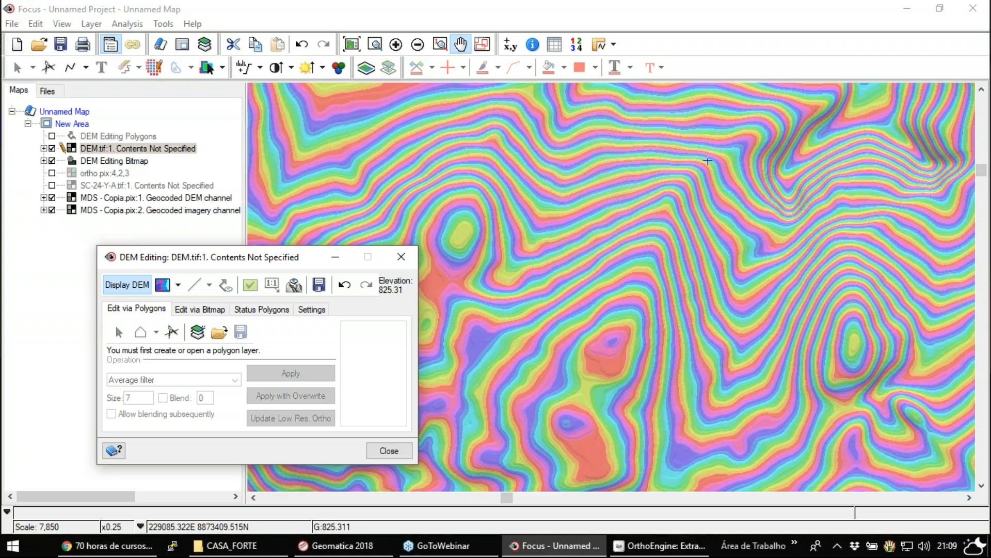
pyautogui.click(976, 49)
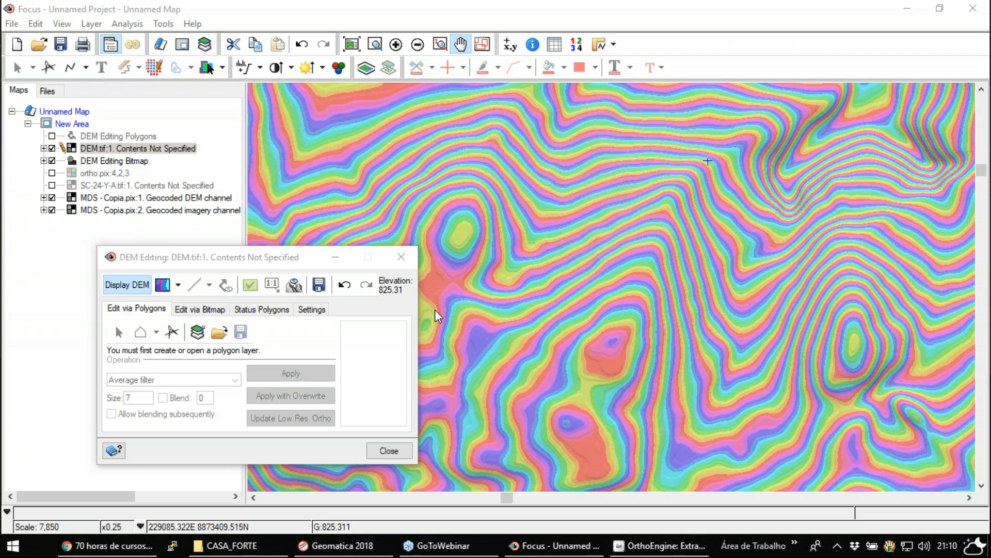
pyautogui.click(193, 369)
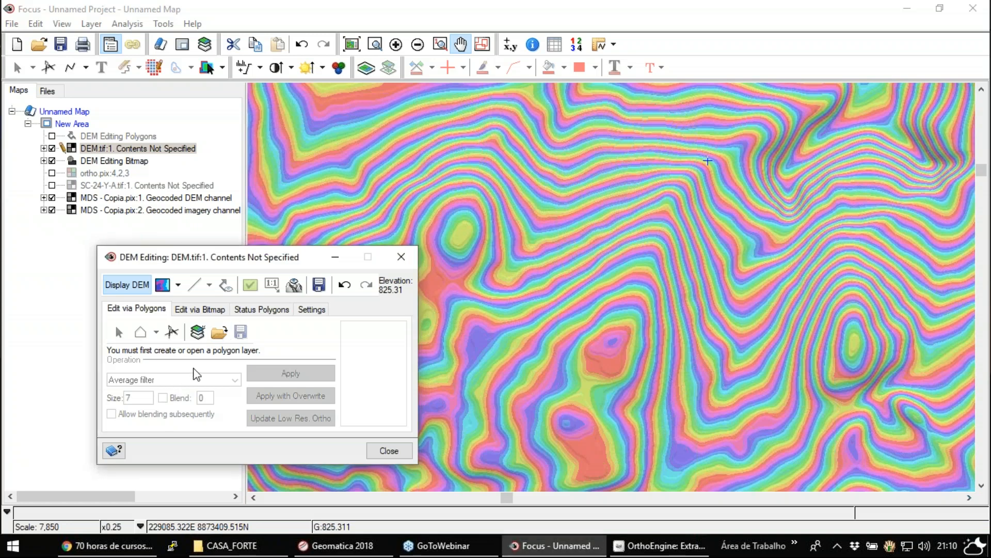
# - Create a polygon layer for editing DEM.tif and sketch a thin triangle of about 7,546 sq m over the northern contours
pyautogui.moveTo(186, 271); pyautogui.dragTo(161, 247)
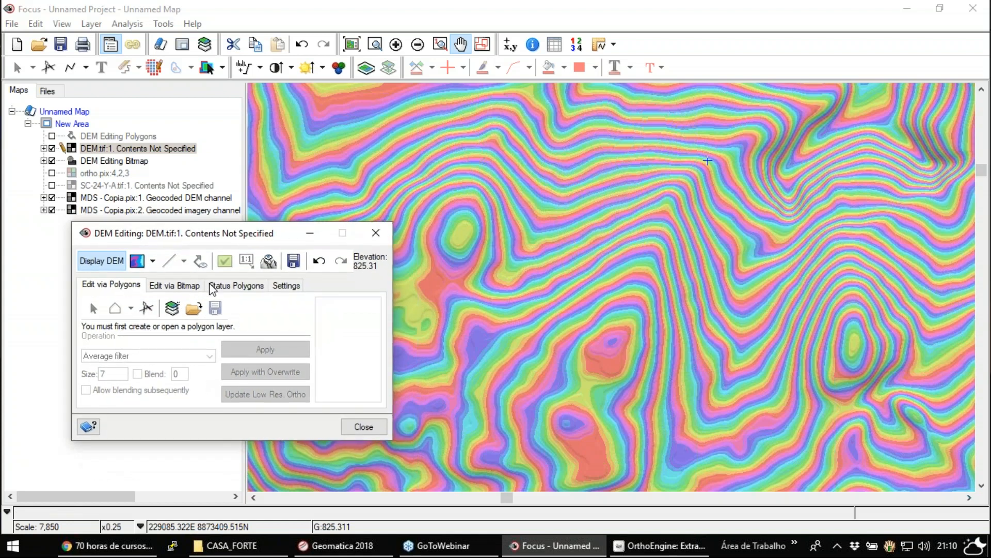
pyautogui.click(172, 308)
pyautogui.click(114, 307)
pyautogui.click(511, 96)
pyautogui.click(614, 105)
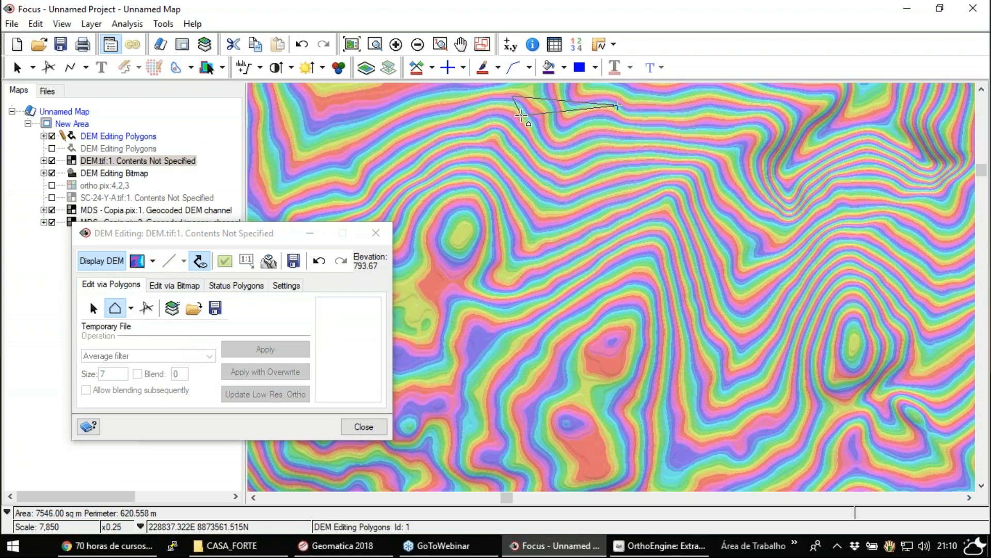
pyautogui.doubleClick(521, 117)
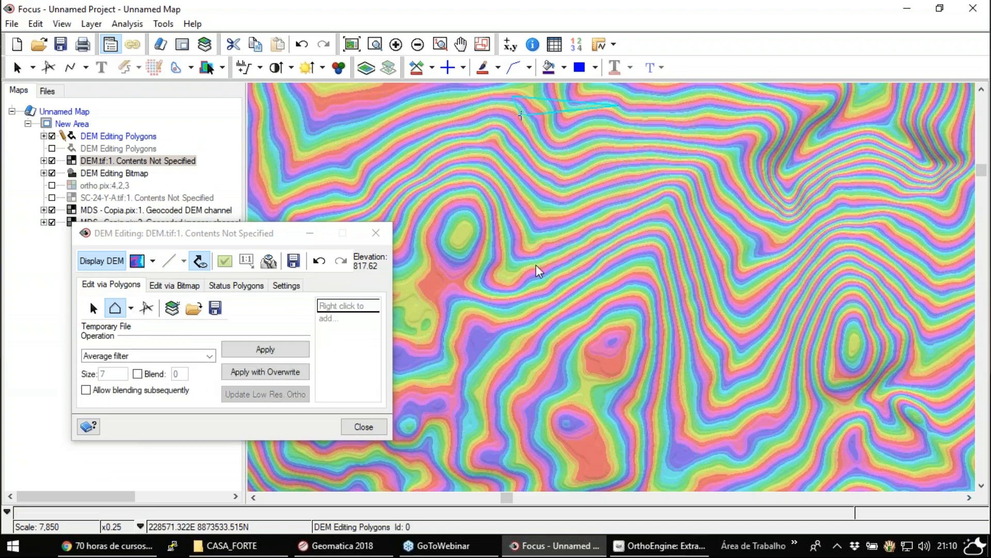
# - Review the available polygon filter operations without changing Average filter, and move the DEM Editing window clear of the layer list
pyautogui.click(209, 357)
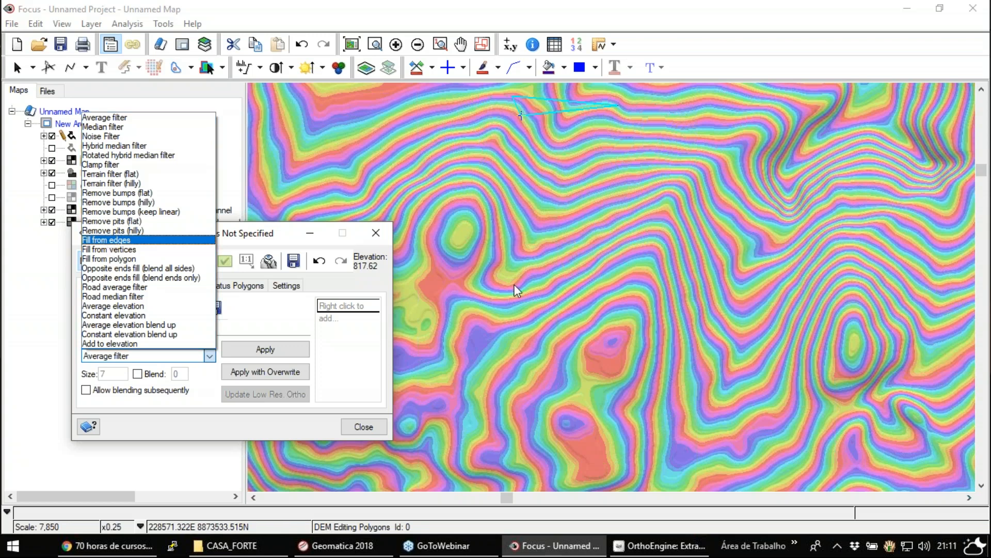
pyautogui.click(438, 292)
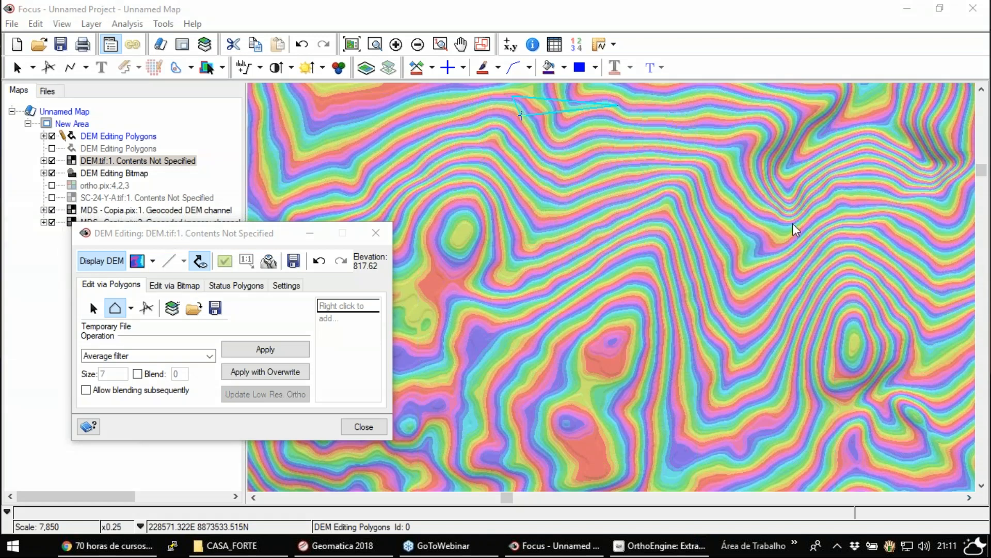
pyautogui.click(246, 240)
pyautogui.moveTo(275, 233); pyautogui.dragTo(547, 106)
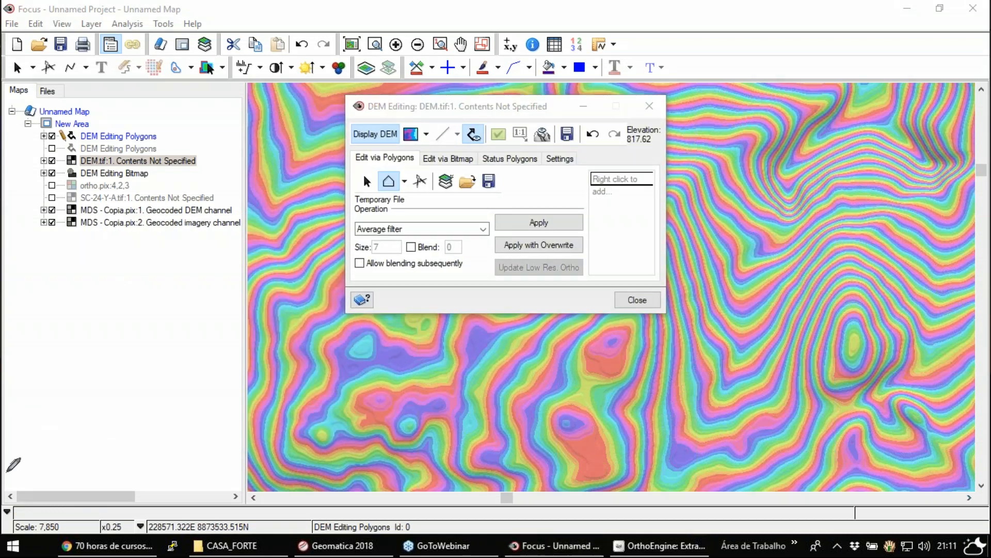
pyautogui.moveTo(35, 333)
pyautogui.mouseDown()
pyautogui.moveTo(110, 293)
pyautogui.moveTo(120, 310)
pyautogui.mouseUp()
pyautogui.moveTo(34, 334)
pyautogui.mouseDown()
pyautogui.moveTo(58, 361)
pyautogui.moveTo(121, 311)
pyautogui.mouseUp()
pyautogui.moveTo(174, 282)
pyautogui.mouseDown()
pyautogui.moveTo(152, 311)
pyautogui.moveTo(236, 342)
pyautogui.mouseUp()
pyautogui.moveTo(149, 313)
pyautogui.mouseDown()
pyautogui.moveTo(226, 390)
pyautogui.moveTo(237, 357)
pyautogui.mouseUp()
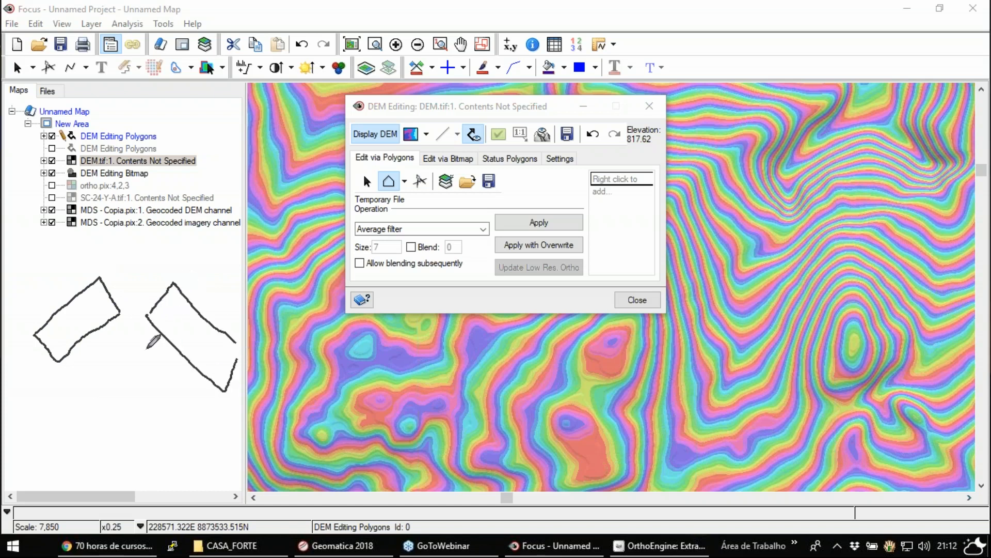
pyautogui.click(82, 315)
pyautogui.click(180, 318)
pyautogui.moveTo(82, 315); pyautogui.dragTo(187, 319)
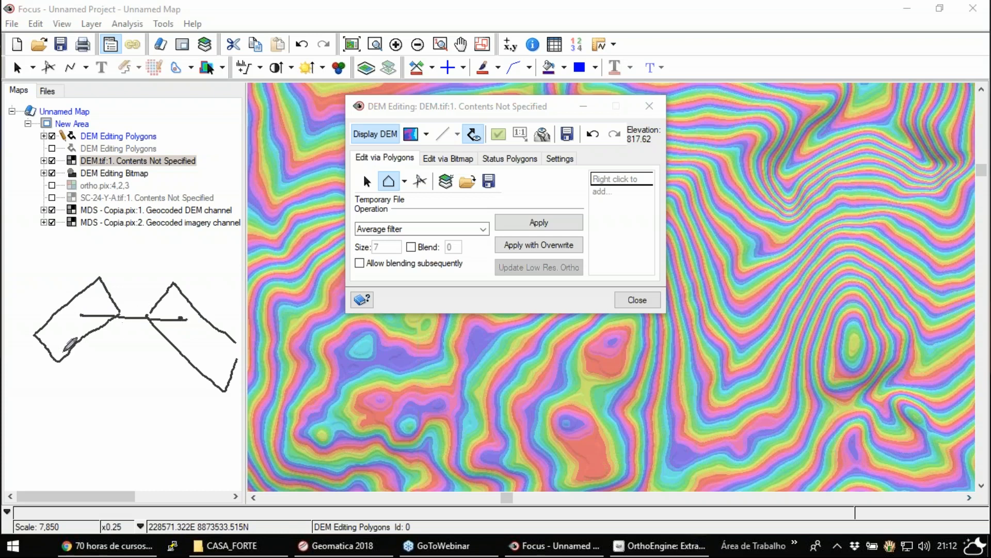
pyautogui.moveTo(48, 332); pyautogui.dragTo(52, 334)
pyautogui.moveTo(222, 341); pyautogui.dragTo(229, 343)
pyautogui.moveTo(50, 332); pyautogui.dragTo(229, 339)
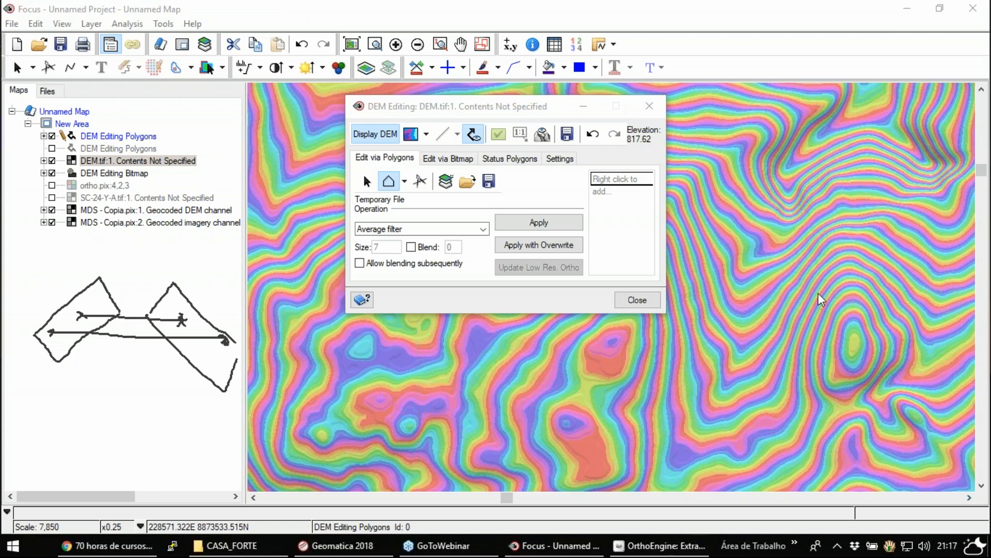
pyautogui.click(821, 313)
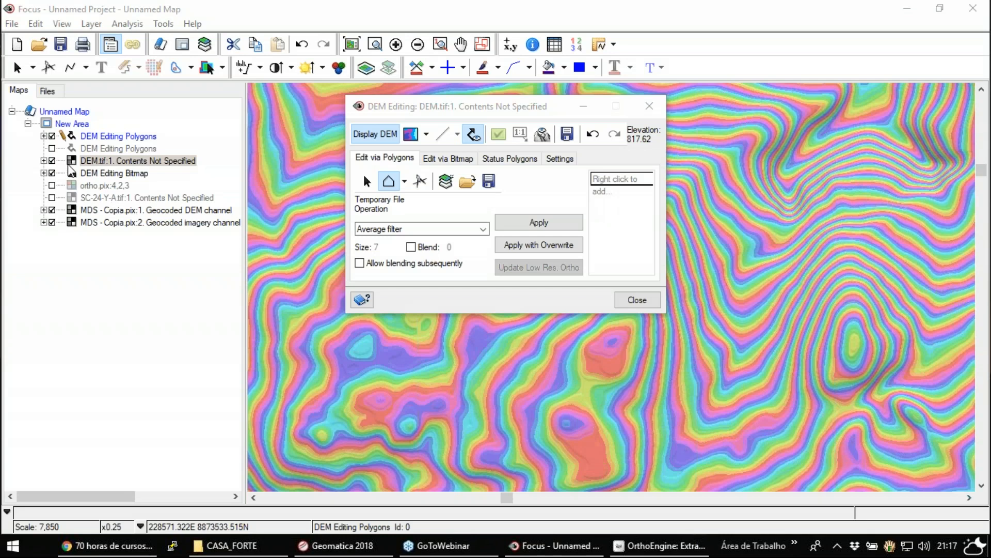
# - Close DEM Editing and hide the DEM Editing Bitmap and DEM.tif layers in the full map overview
pyautogui.click(352, 44)
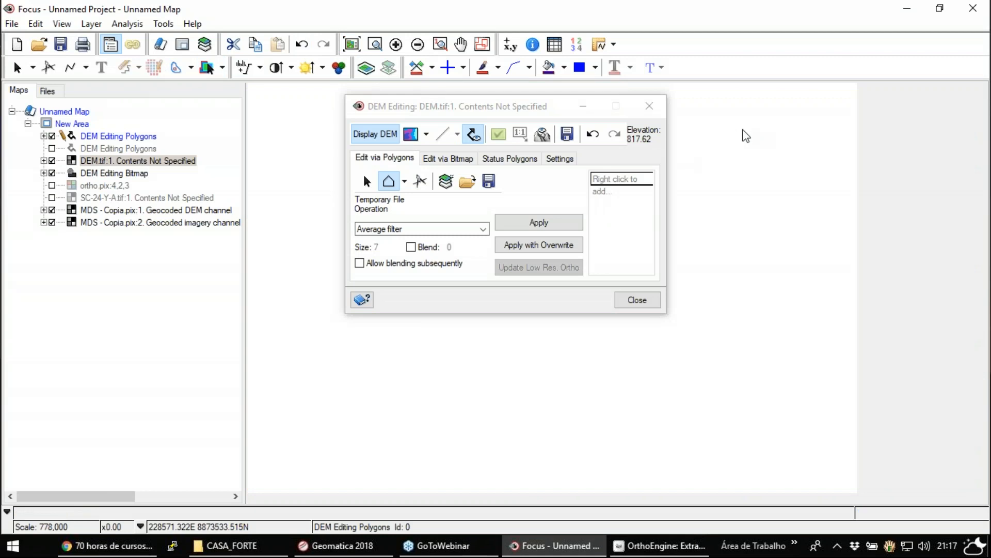
pyautogui.click(647, 113)
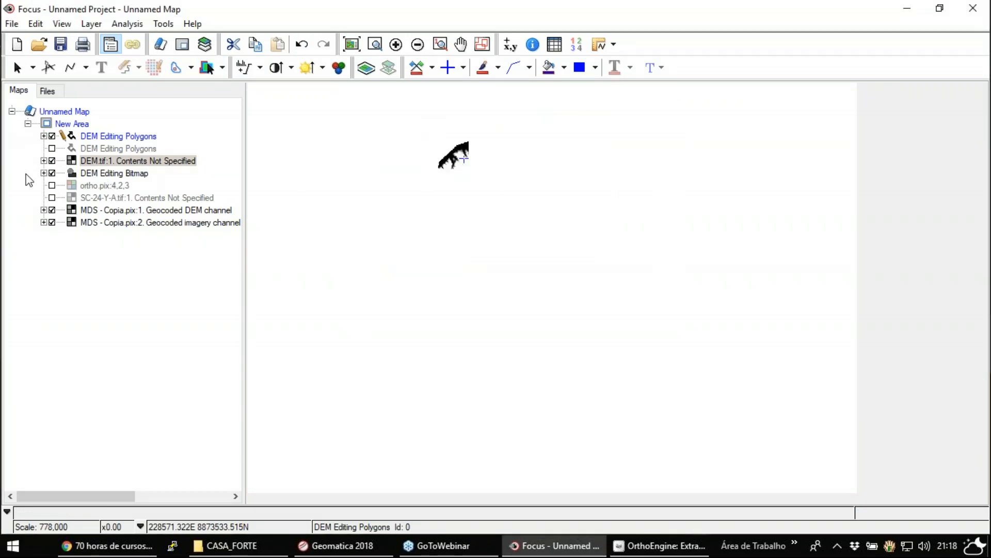
pyautogui.click(52, 174)
pyautogui.click(51, 160)
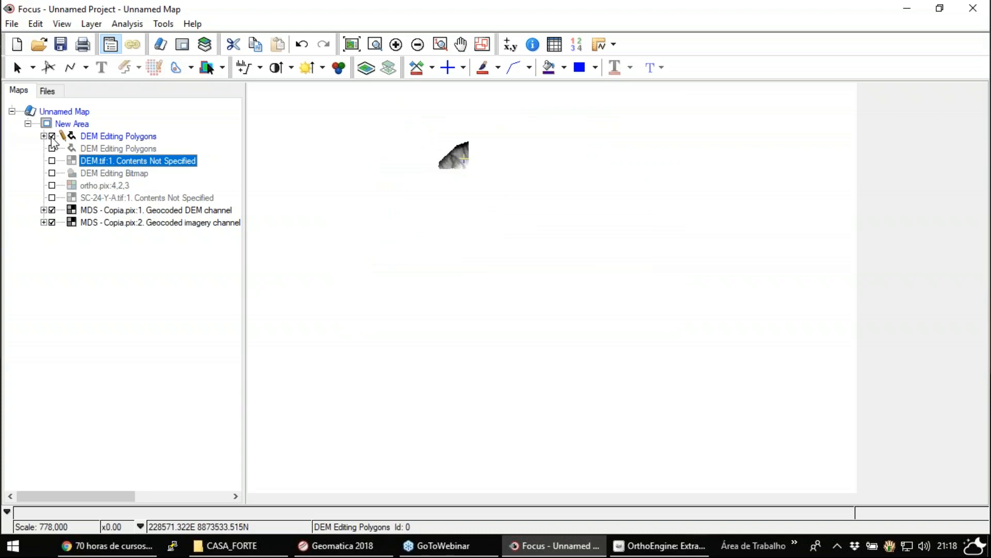
# - Compare ortho.pix with the DEM and imagery channels of MDS - Copia.pix by switching layer visibility
pyautogui.click(52, 186)
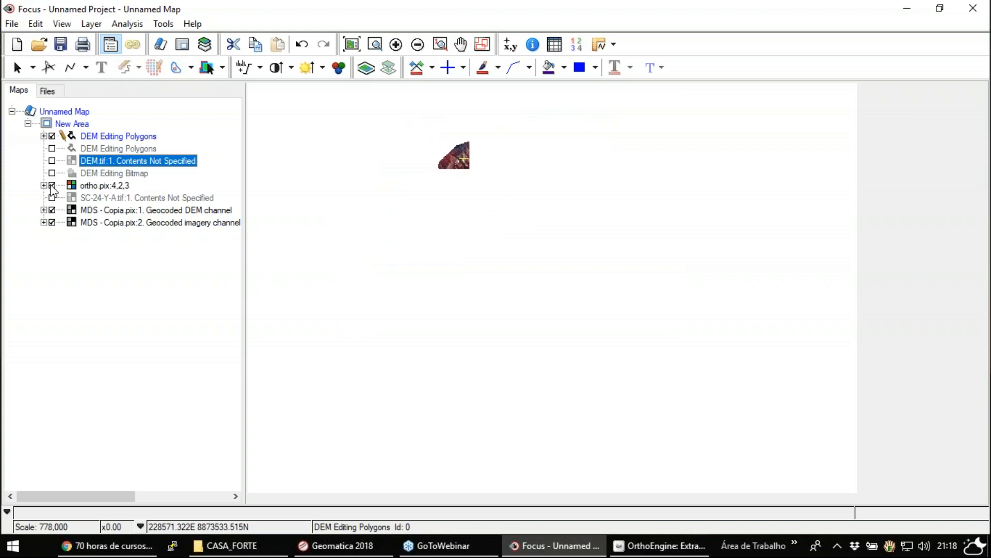
pyautogui.click(51, 186)
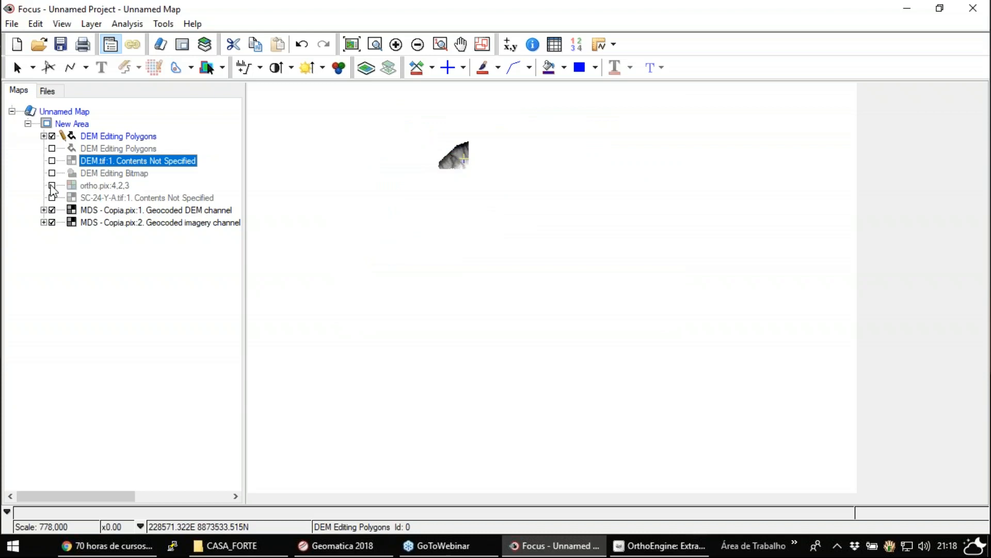
pyautogui.click(52, 210)
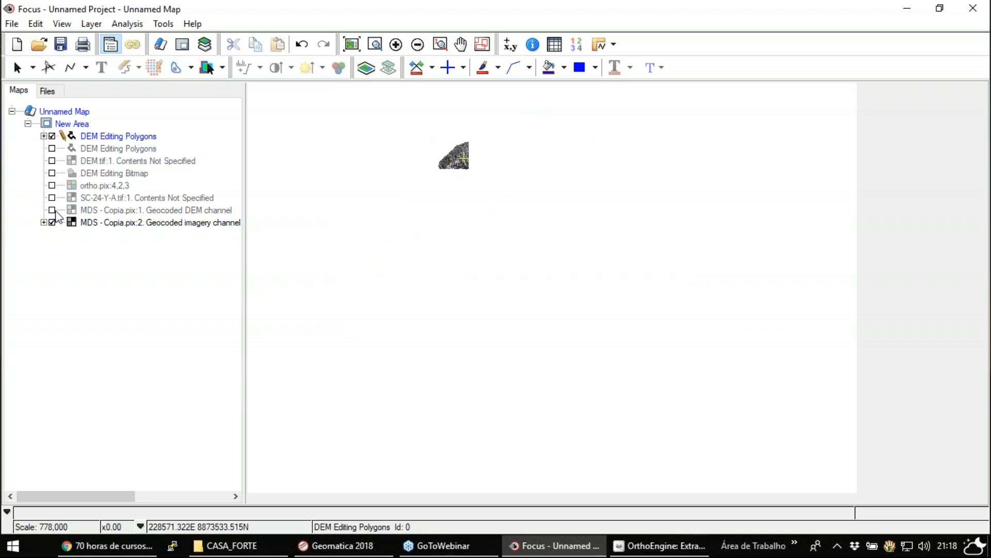
pyautogui.click(52, 210)
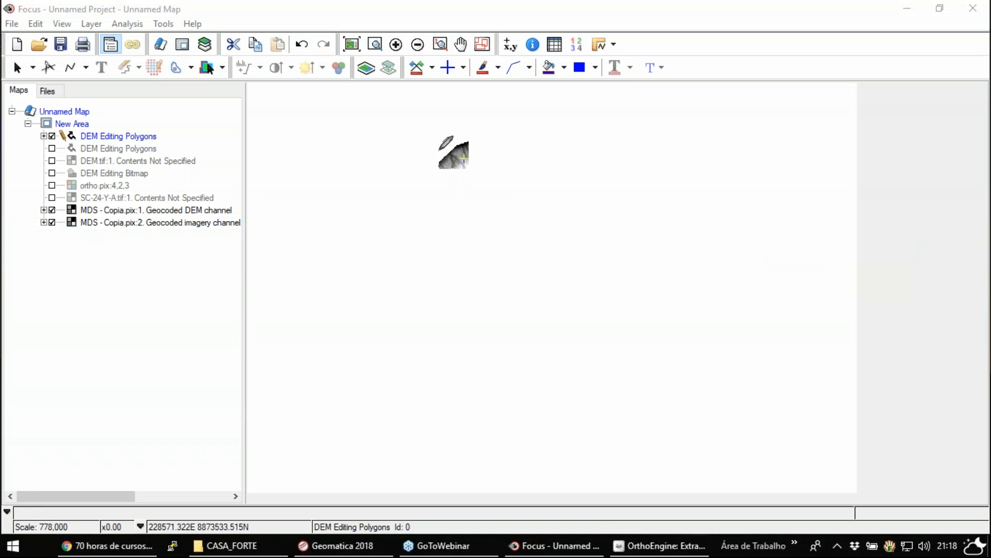
pyautogui.moveTo(421, 135)
pyautogui.mouseDown()
pyautogui.moveTo(416, 268)
pyautogui.moveTo(512, 299)
pyautogui.moveTo(489, 117)
pyautogui.moveTo(448, 133)
pyautogui.mouseUp()
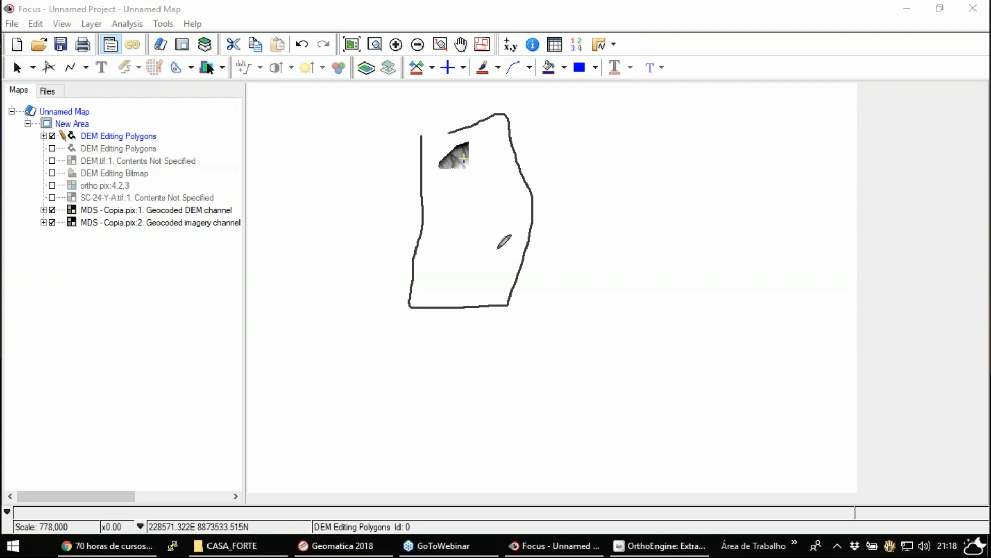
pyautogui.moveTo(420, 126); pyautogui.dragTo(514, 110)
pyautogui.click(823, 315)
pyautogui.click(773, 204)
pyautogui.click(805, 235)
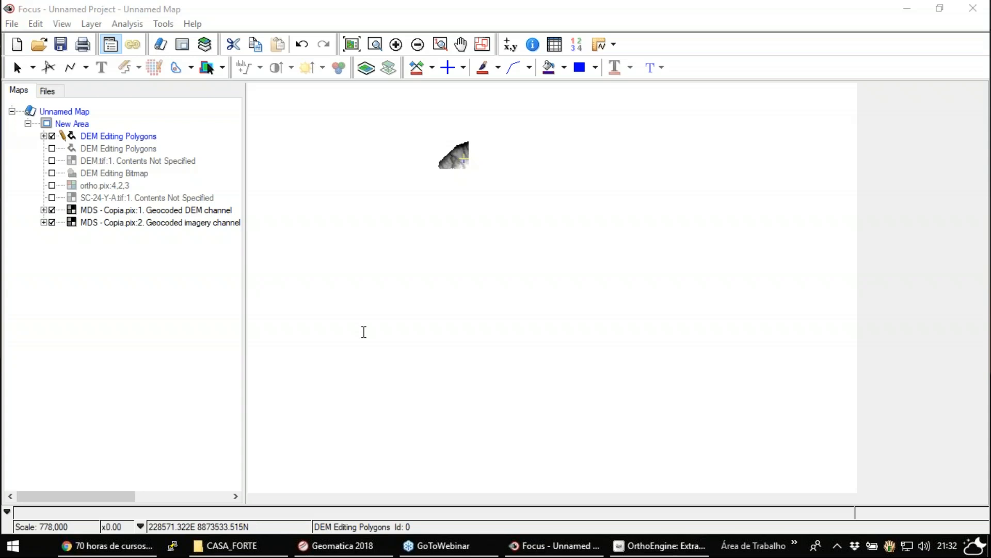
# - Switch to Chrome and examine the LABGIS/UERJ 70-hour remote sensing course page and its web address
pyautogui.click(103, 546)
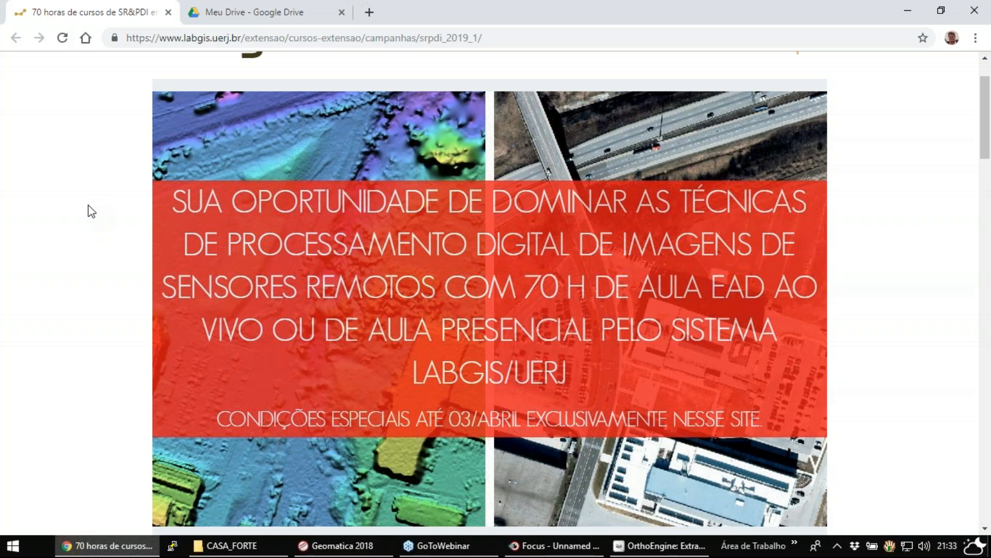
pyautogui.scroll(-2, 91, 211)
pyautogui.scroll(2, 91, 212)
pyautogui.click(410, 38)
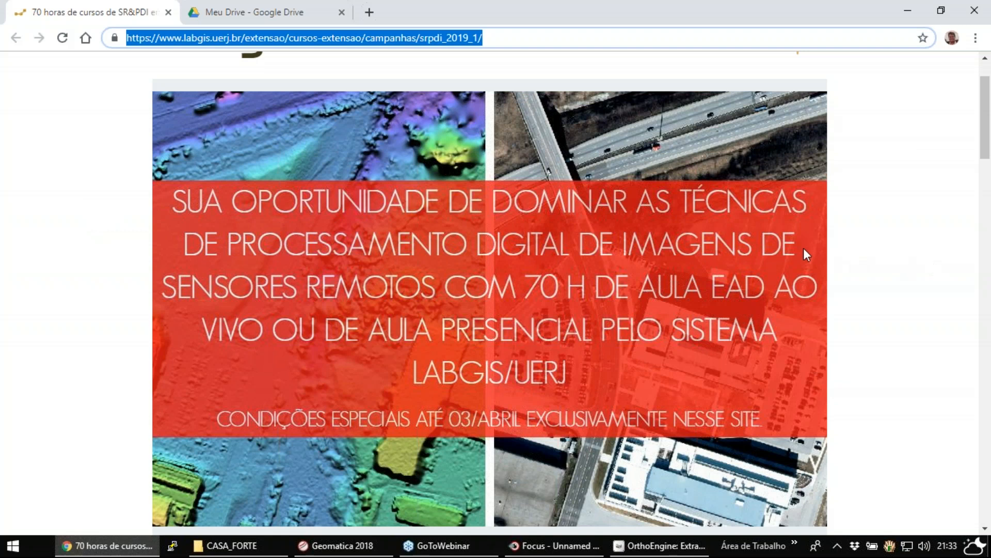
pyautogui.click(802, 268)
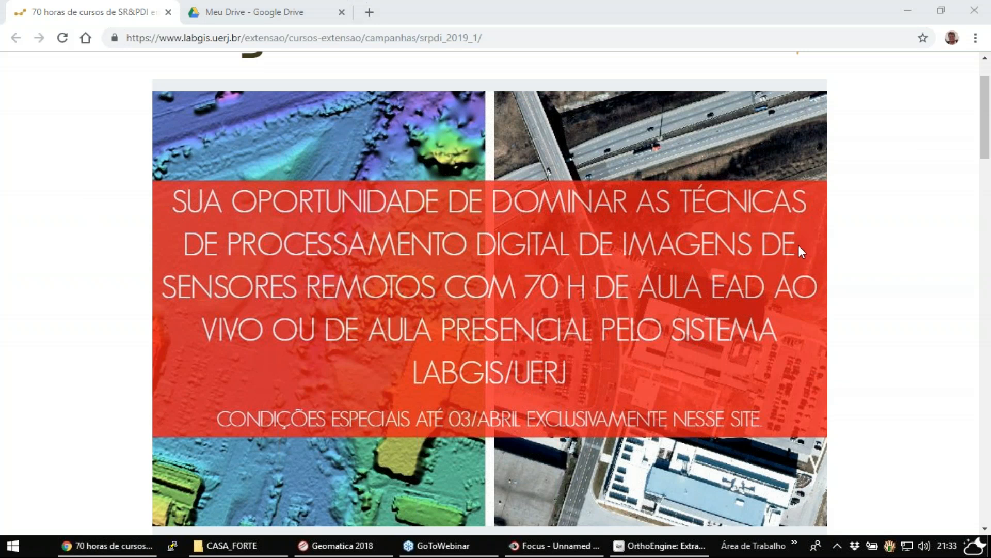